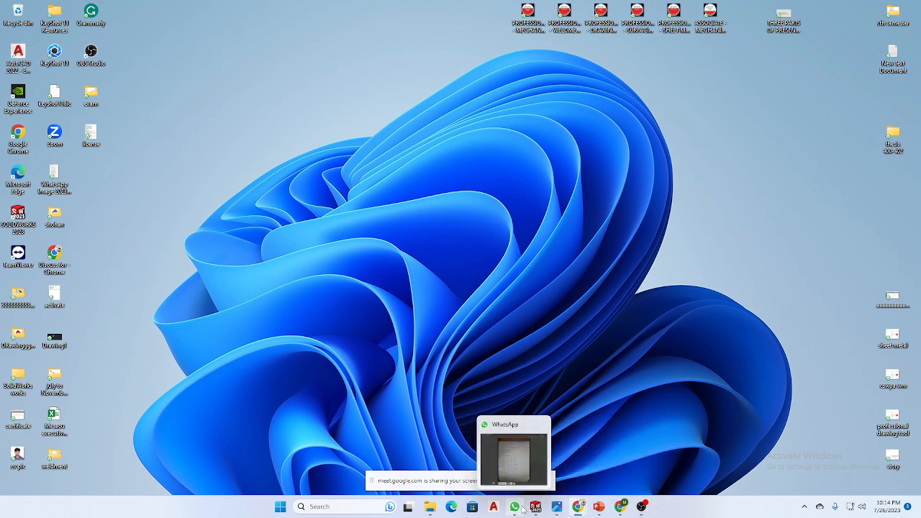
Show the Day-3 lesson notes photo in WhatsApp at full window size and review its list of sketch topics
{"action": "left_click", "coordinate": [523, 508]}
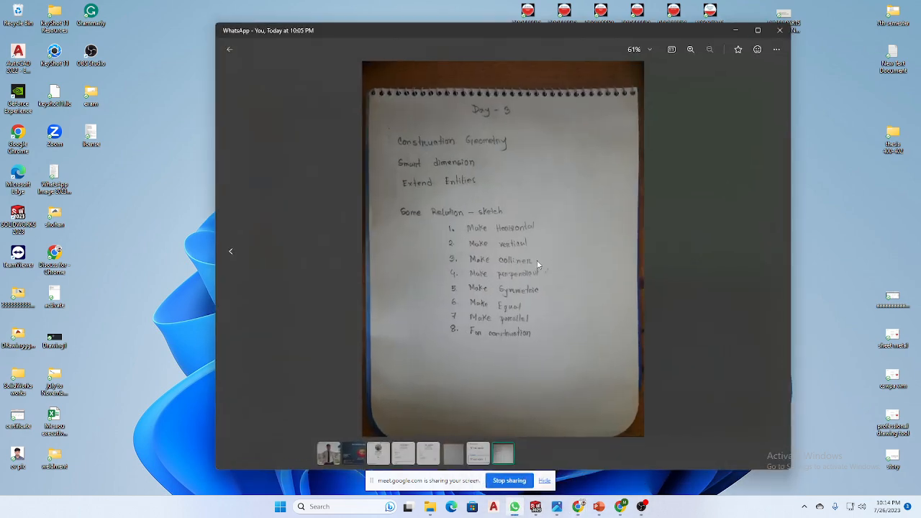
{"action": "left_click", "coordinate": [620, 506]}
{"action": "left_click", "coordinate": [621, 506]}
{"action": "left_click", "coordinate": [620, 505]}
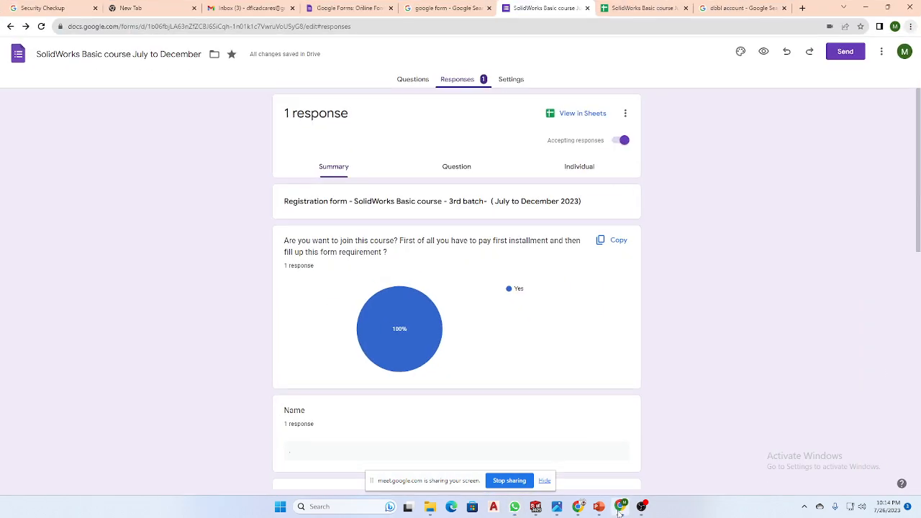
{"action": "left_click", "coordinate": [620, 505]}
{"action": "mouse_move", "coordinate": [575, 509]}
{"action": "left_click", "coordinate": [565, 469]}
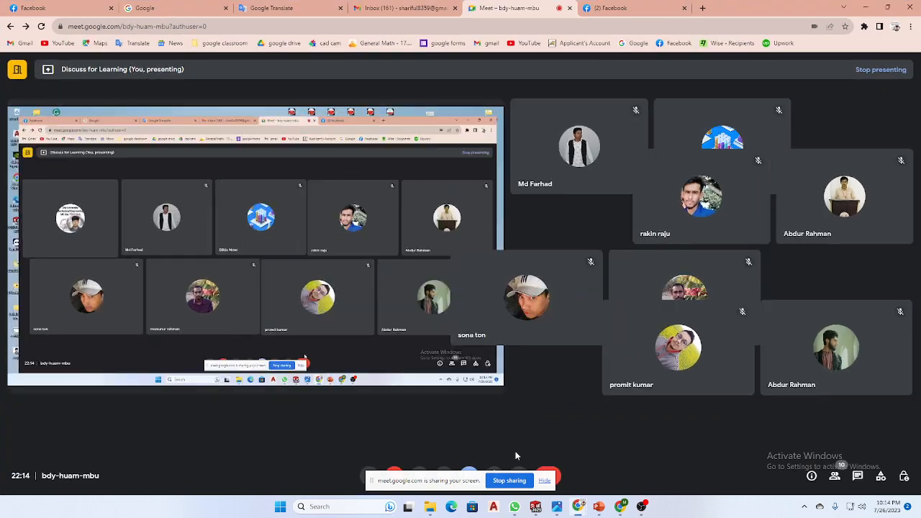
{"action": "mouse_move", "coordinate": [558, 509]}
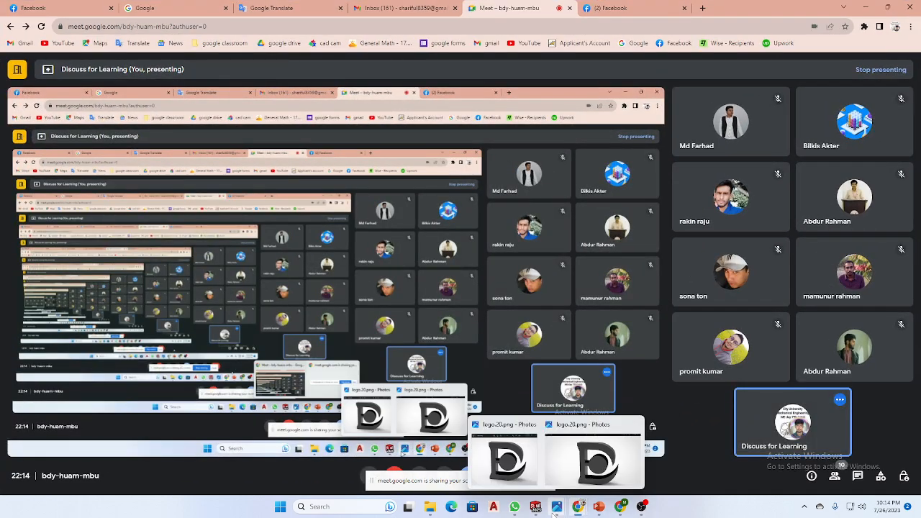
{"action": "left_click", "coordinate": [514, 506]}
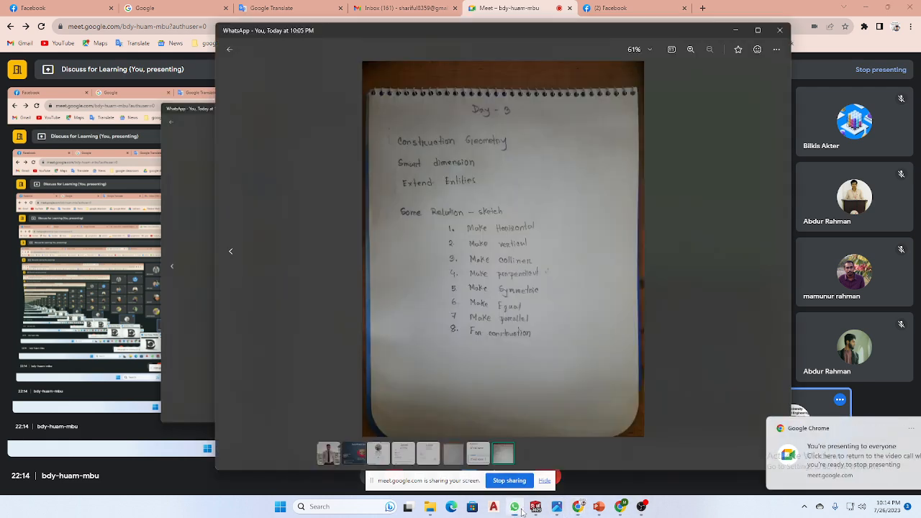
{"action": "left_click", "coordinate": [866, 6]}
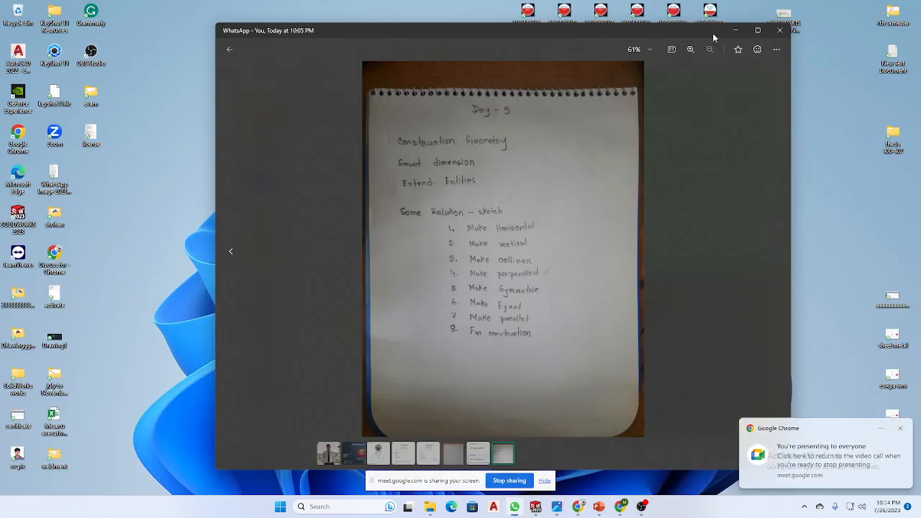
{"action": "left_click", "coordinate": [755, 31]}
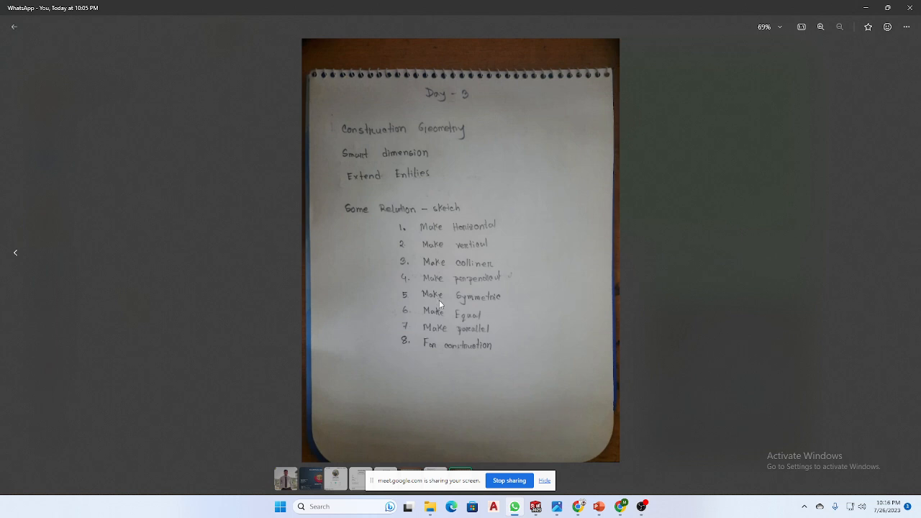
{"action": "left_click", "coordinate": [865, 7]}
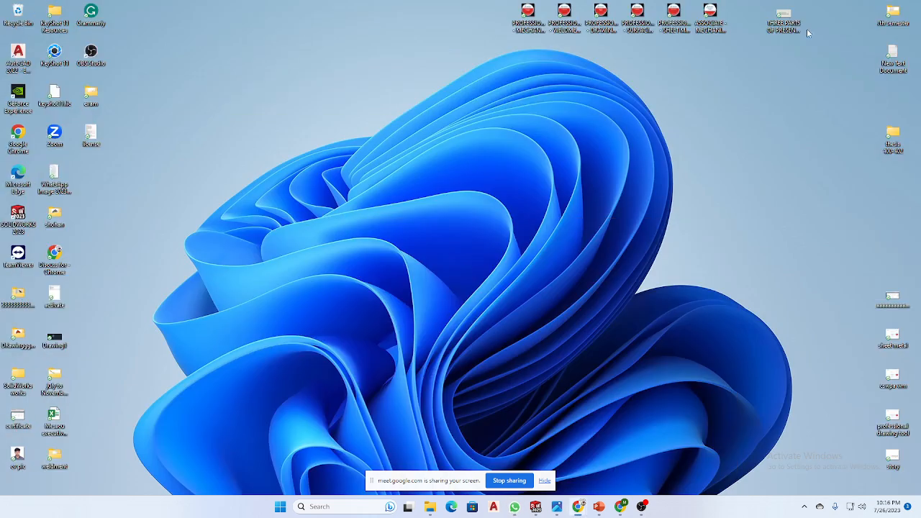
Switch to SOLIDWORKS and examine the open part's extruded block and separate line sketch from several angles
{"action": "left_click", "coordinate": [538, 508]}
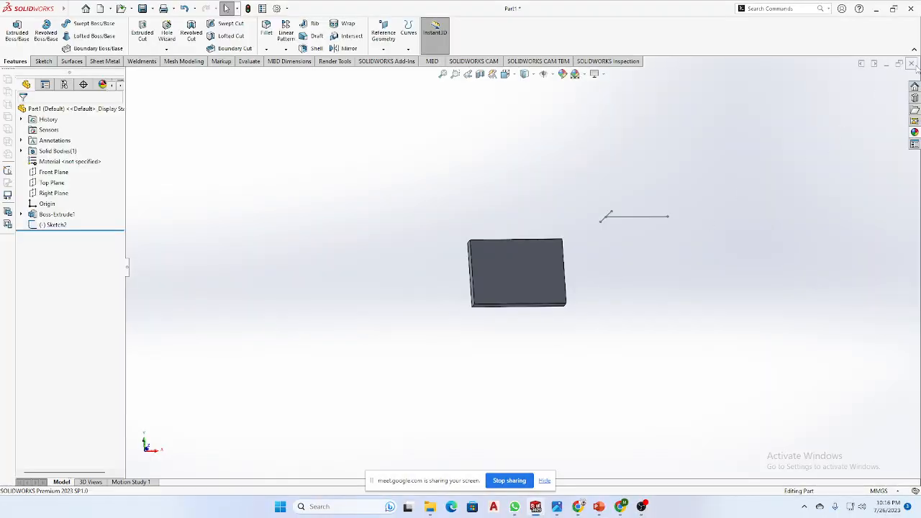
{"action": "left_click", "coordinate": [911, 63]}
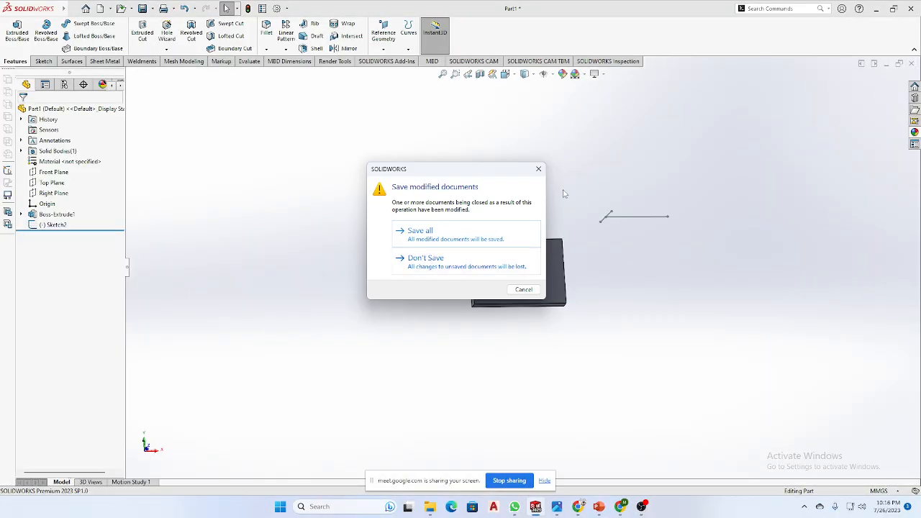
{"action": "left_click", "coordinate": [539, 170]}
{"action": "middle_click_drag", "start_coordinate": [586, 255], "coordinate": [575, 281]}
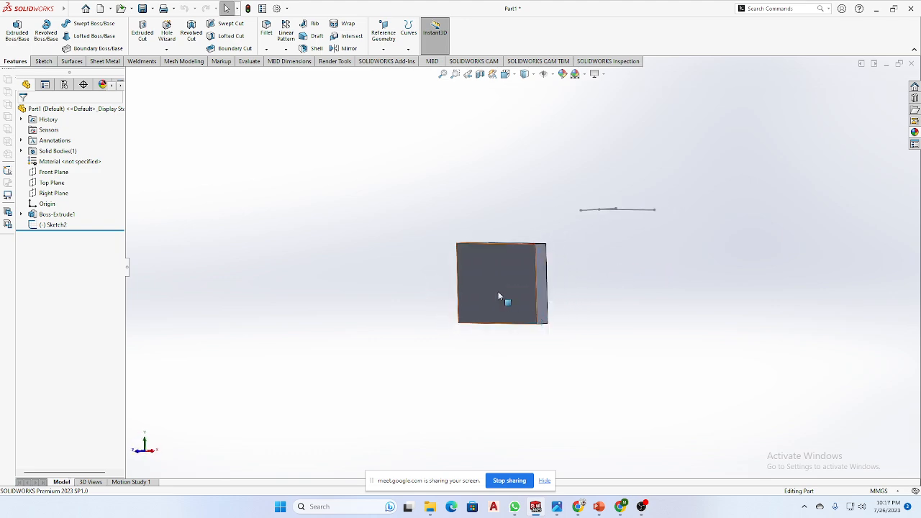
{"action": "scroll", "coordinate": [498, 291], "scroll_direction": "down", "scroll_amount": 2}
{"action": "middle_click_drag", "start_coordinate": [511, 305], "coordinate": [456, 300]}
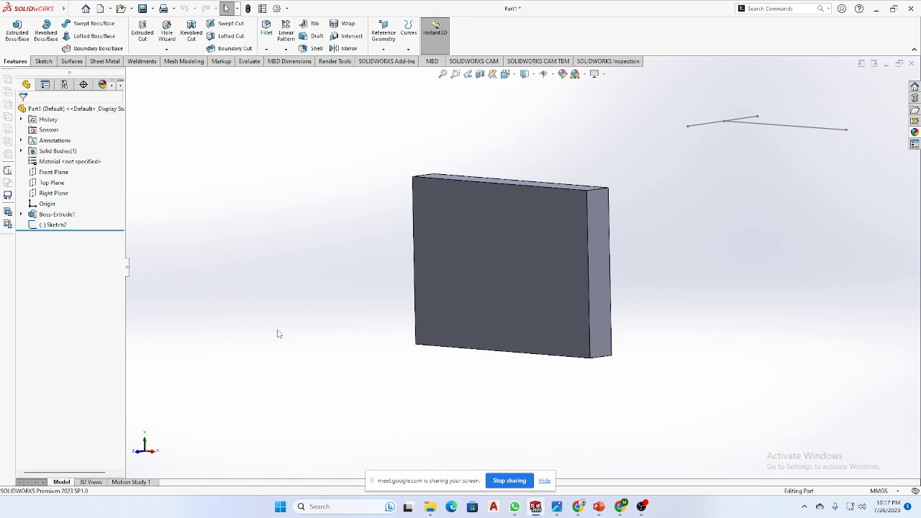
{"action": "mouse_move", "coordinate": [559, 314]}
{"action": "middle_mouse_down"}
{"action": "mouse_move", "coordinate": [539, 308]}
{"action": "mouse_move", "coordinate": [561, 283]}
{"action": "mouse_move", "coordinate": [651, 283]}
{"action": "mouse_move", "coordinate": [576, 304]}
{"action": "middle_mouse_up"}
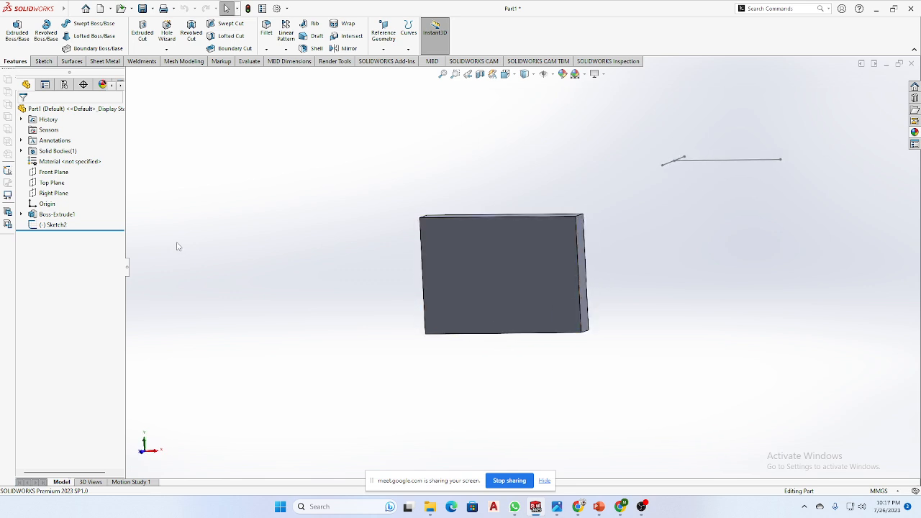
Delete Sketch2, the separate line sketch beside the block, from the part
{"action": "left_click", "coordinate": [55, 226]}
{"action": "right_click", "coordinate": [55, 226]}
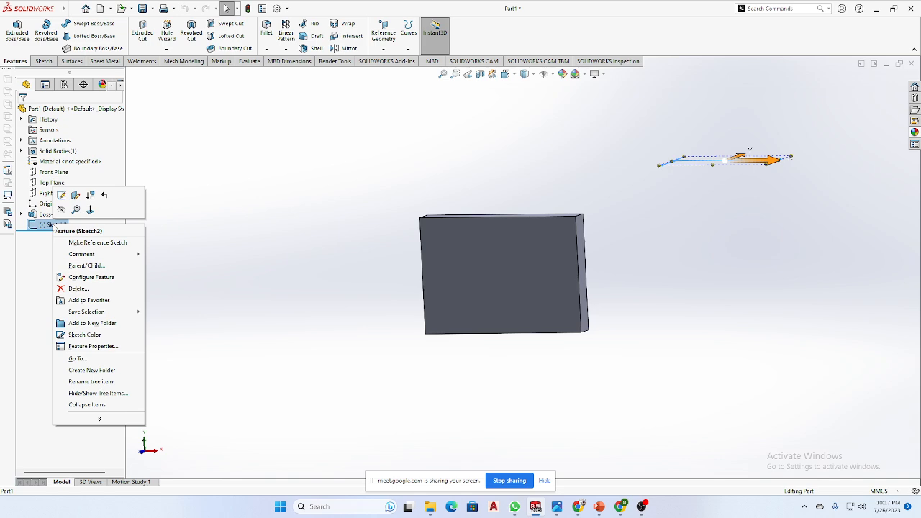
{"action": "left_click", "coordinate": [226, 239]}
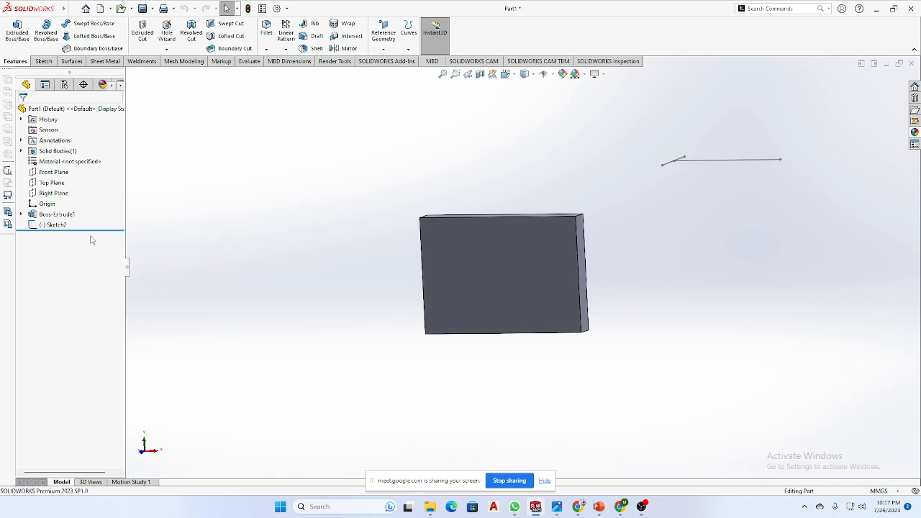
{"action": "right_click", "coordinate": [56, 224]}
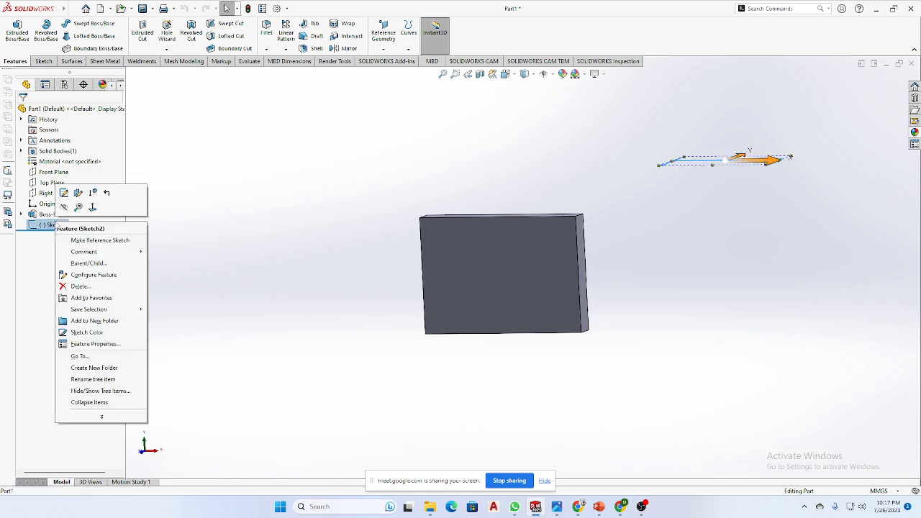
{"action": "left_click", "coordinate": [228, 257]}
{"action": "left_click", "coordinate": [54, 226]}
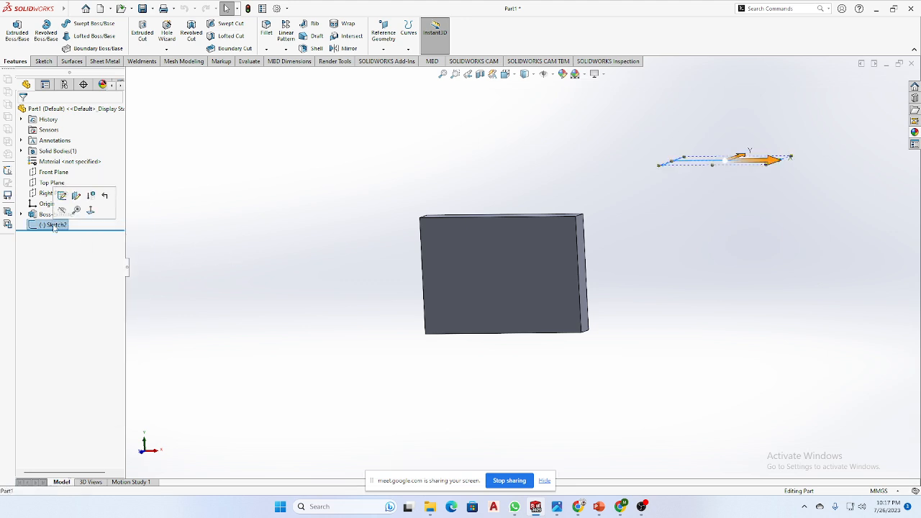
{"action": "right_click", "coordinate": [55, 226]}
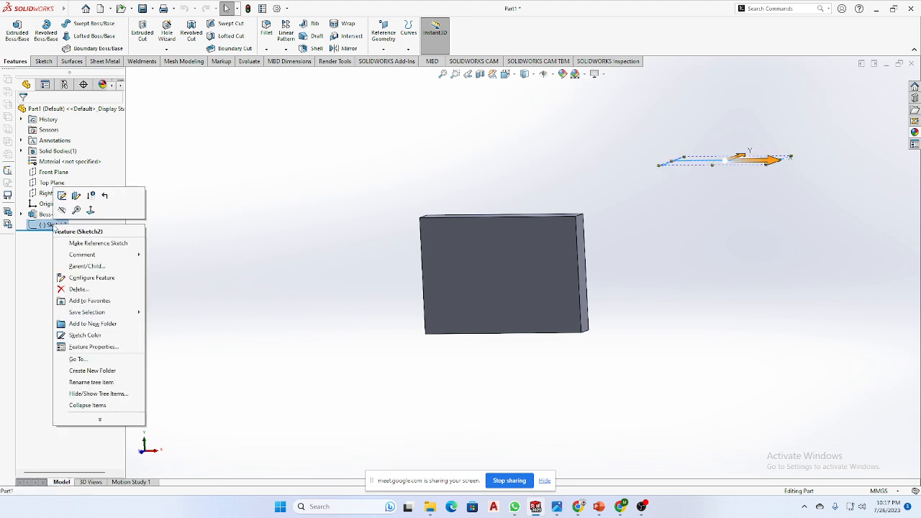
{"action": "left_click", "coordinate": [90, 290]}
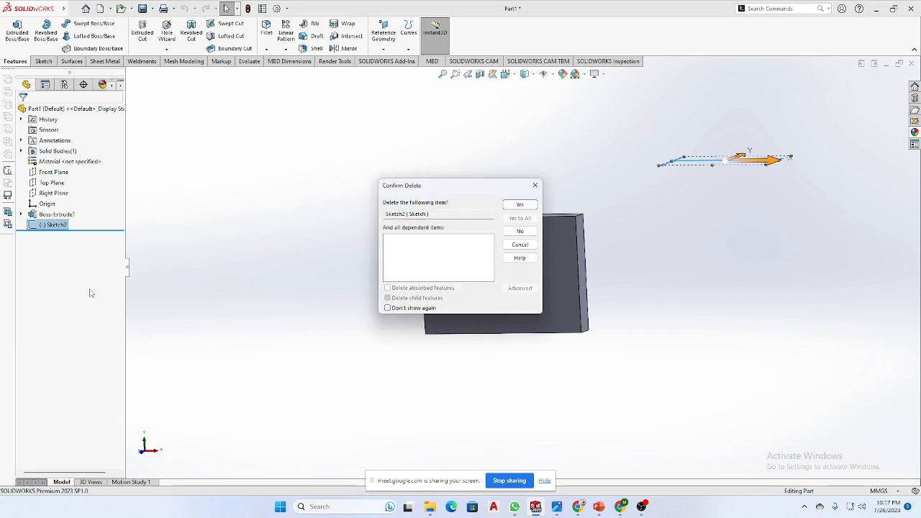
{"action": "left_click", "coordinate": [522, 207]}
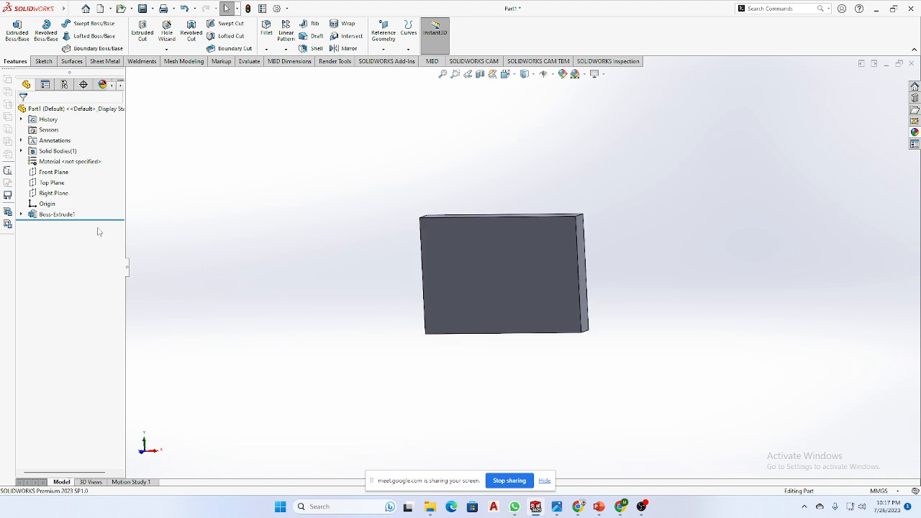
Delete the Boss-Extrude1 feature while keeping its absorbed sketch
{"action": "middle_click_drag", "start_coordinate": [645, 355], "coordinate": [658, 391]}
{"action": "middle_click_drag", "start_coordinate": [605, 292], "coordinate": [532, 311]}
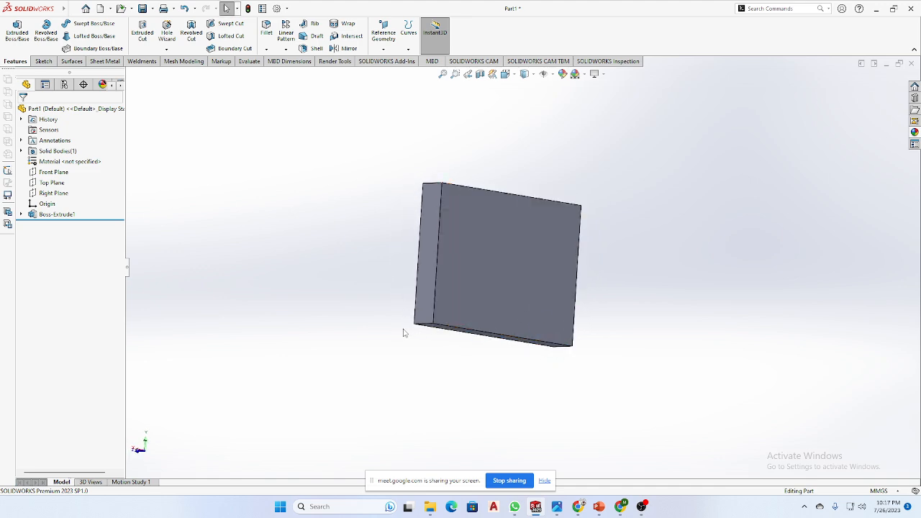
{"action": "left_click", "coordinate": [22, 215]}
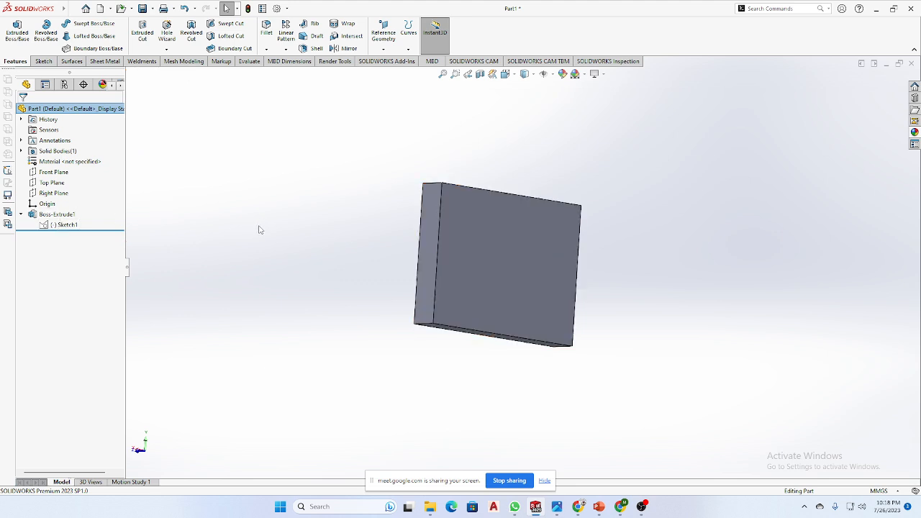
{"action": "left_click", "coordinate": [21, 214]}
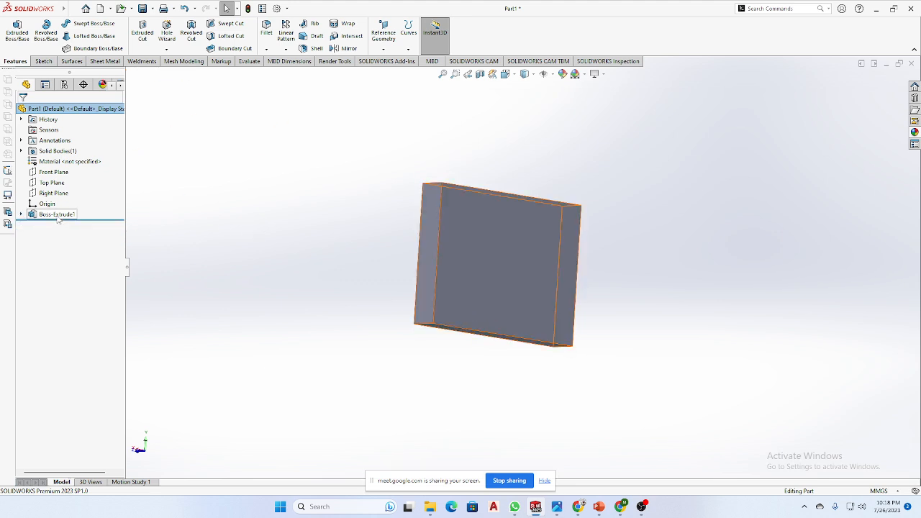
{"action": "left_click", "coordinate": [60, 214]}
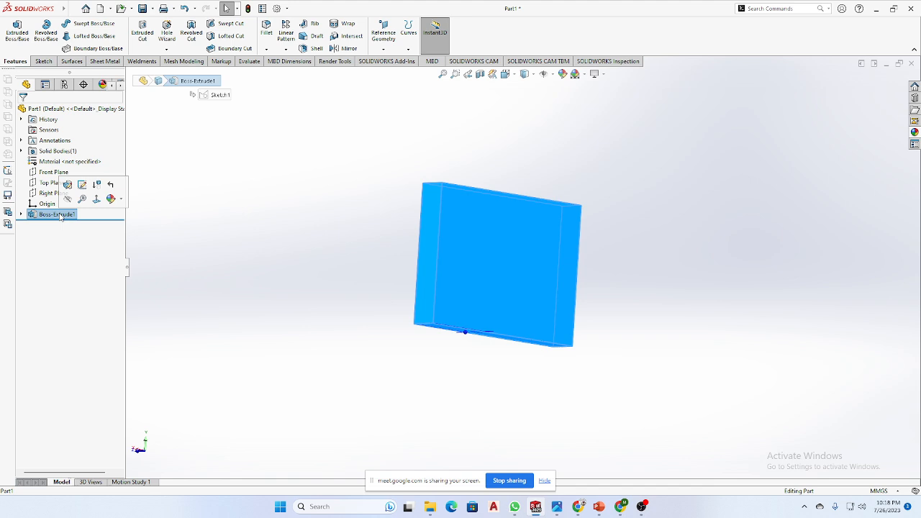
{"action": "right_click", "coordinate": [61, 215]}
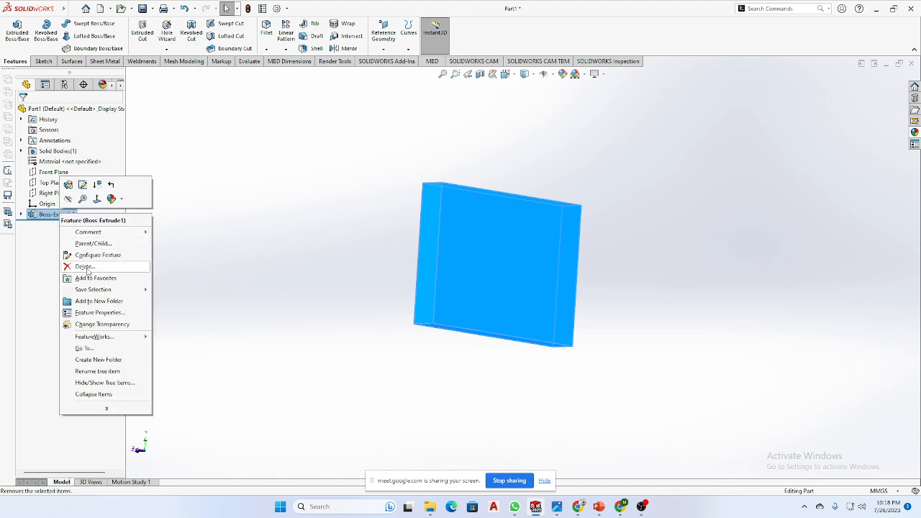
{"action": "left_click", "coordinate": [85, 266]}
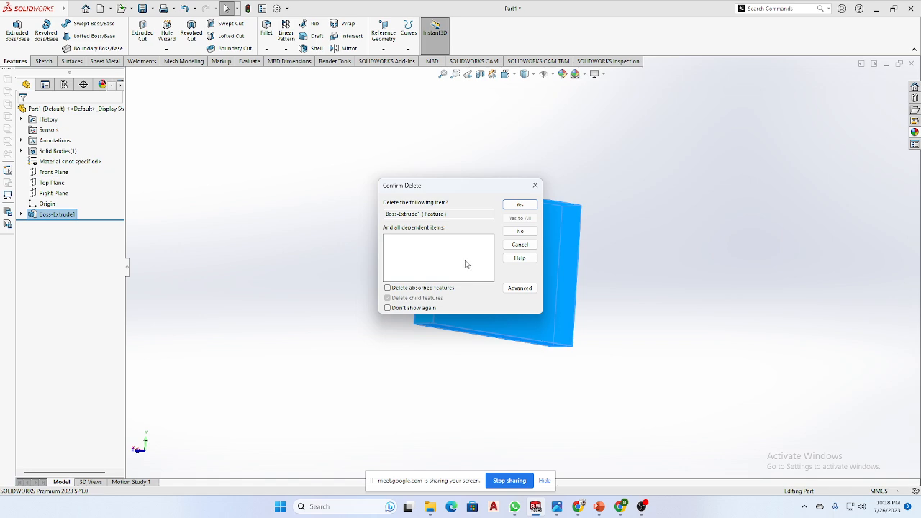
{"action": "left_click", "coordinate": [521, 205]}
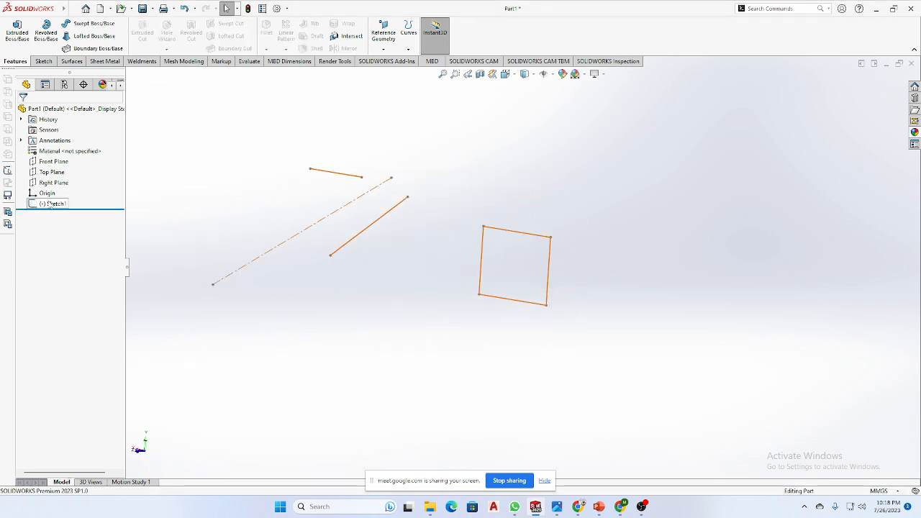
Open Sketch1 for editing
{"action": "left_click", "coordinate": [54, 205]}
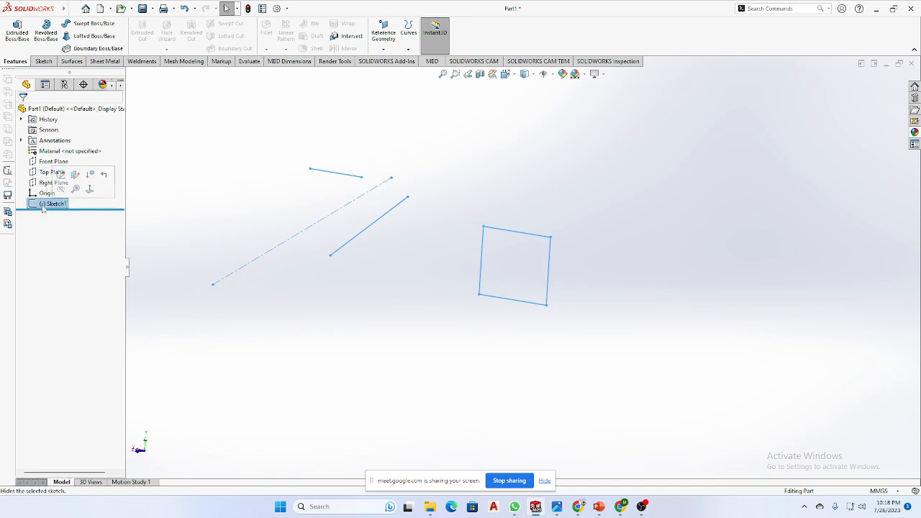
{"action": "right_click", "coordinate": [42, 205]}
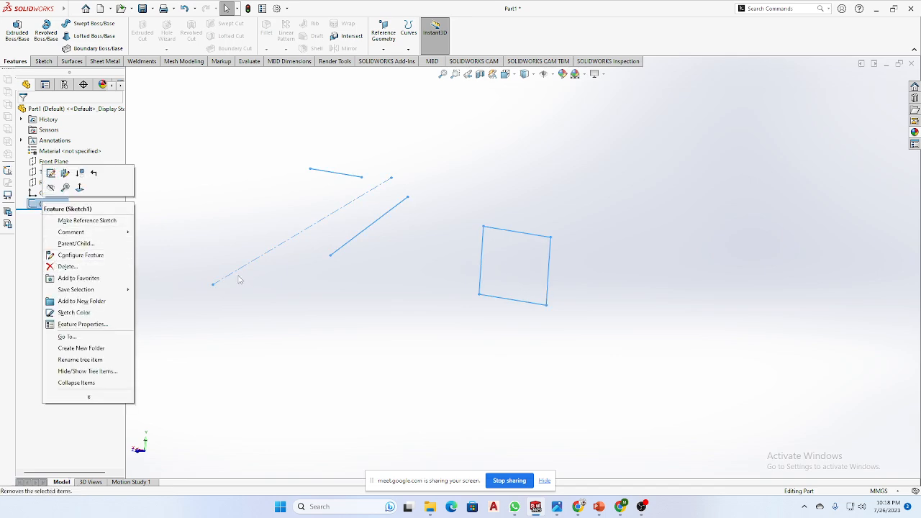
{"action": "left_click", "coordinate": [434, 294]}
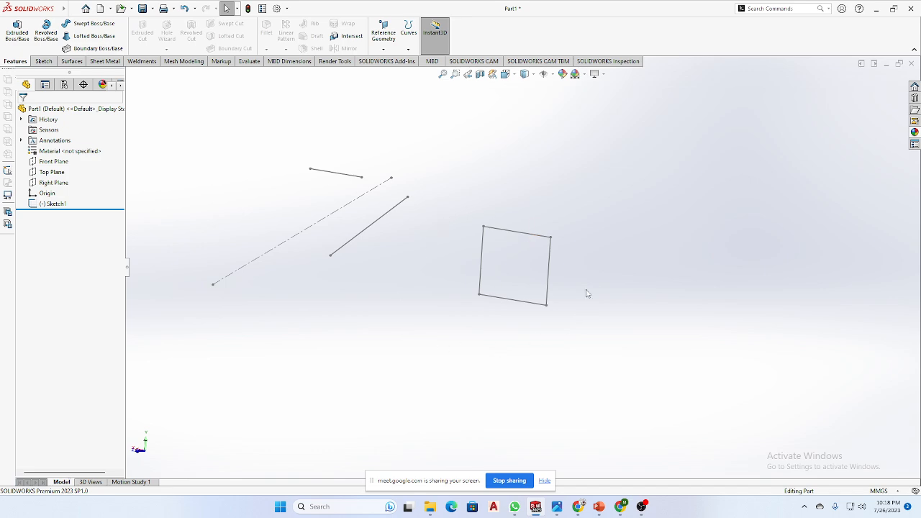
{"action": "left_click", "coordinate": [482, 258]}
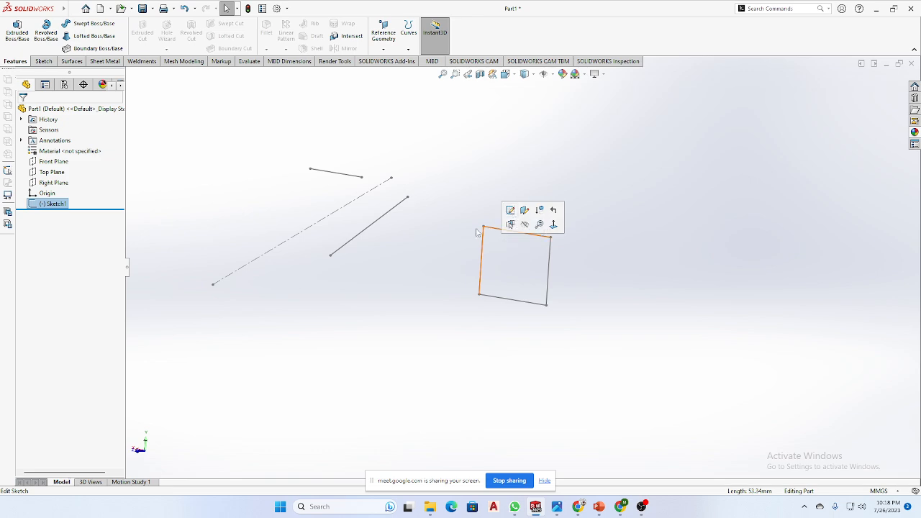
{"action": "left_click", "coordinate": [315, 237]}
{"action": "left_click", "coordinate": [61, 205]}
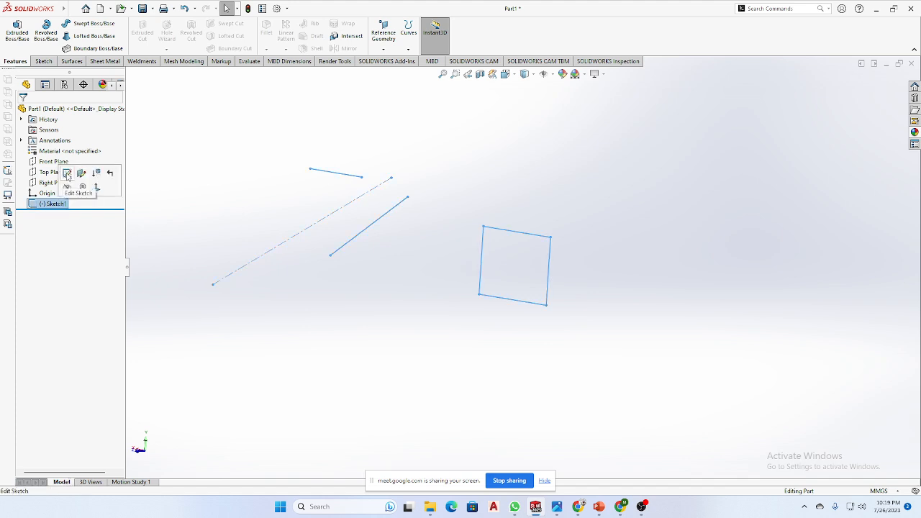
{"action": "left_click", "coordinate": [67, 174]}
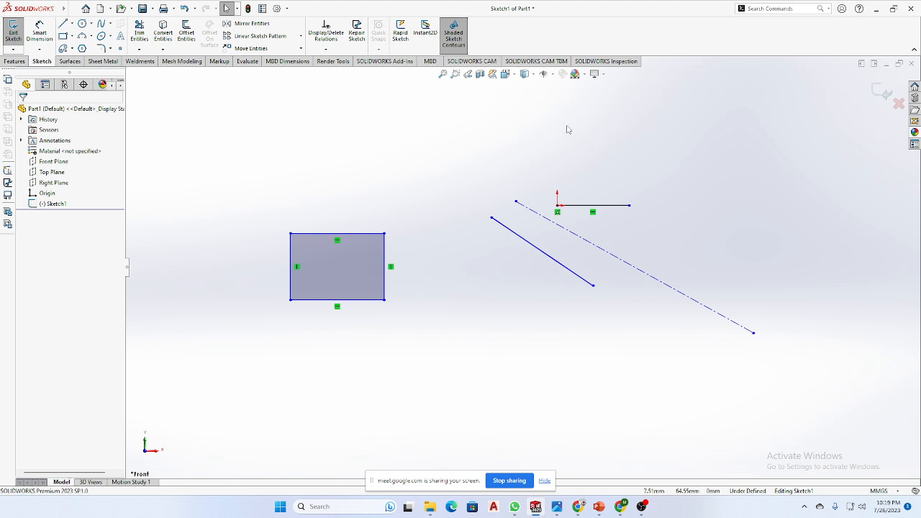
Delete the three separate lines beside the rectangle from the sketch, including the dash-dot construction line
{"action": "left_click_drag", "start_coordinate": [774, 144], "coordinate": [463, 373]}
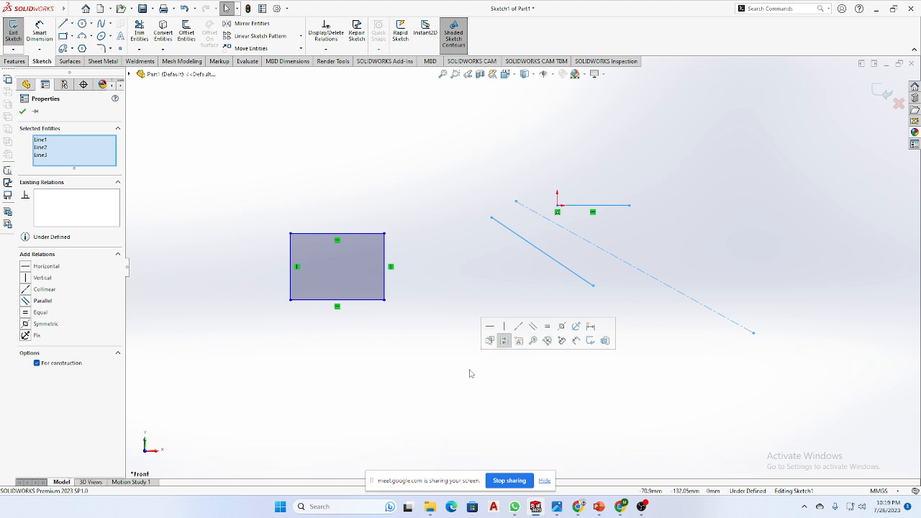
{"action": "right_click", "coordinate": [558, 267]}
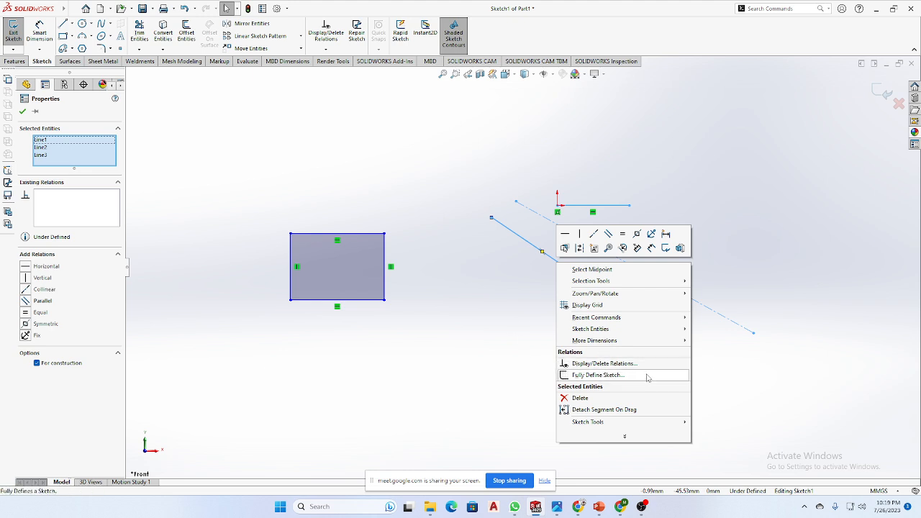
{"action": "left_click", "coordinate": [582, 327]}
{"action": "mouse_move", "coordinate": [777, 149]}
{"action": "left_mouse_down"}
{"action": "mouse_move", "coordinate": [518, 325]}
{"action": "mouse_move", "coordinate": [478, 372]}
{"action": "left_mouse_up"}
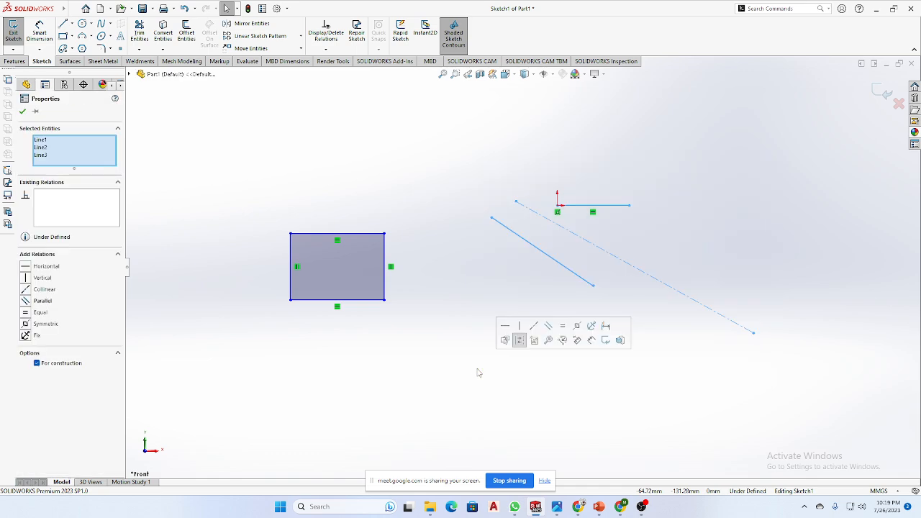
{"action": "key", "text": "Delete"}
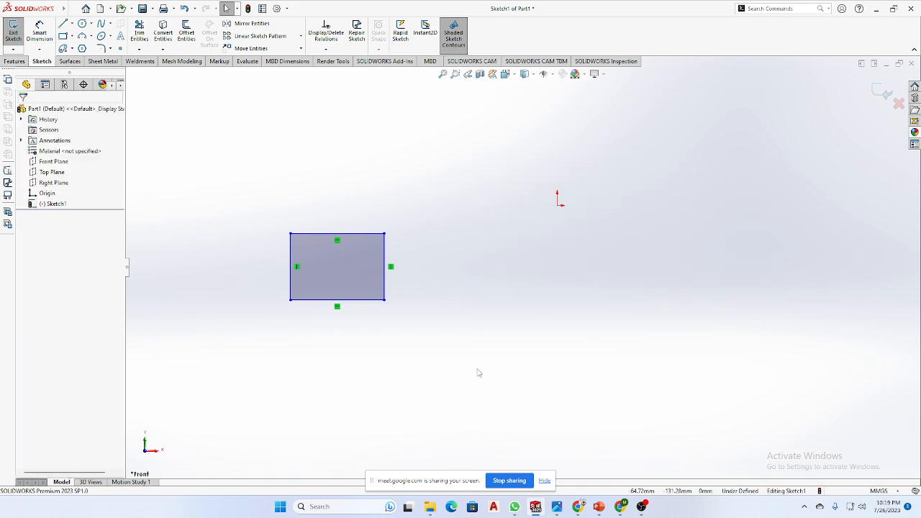
Exit the sketch and delete Sketch1 with its remaining rectangle from the part
{"action": "left_click_drag", "start_coordinate": [458, 187], "coordinate": [244, 375]}
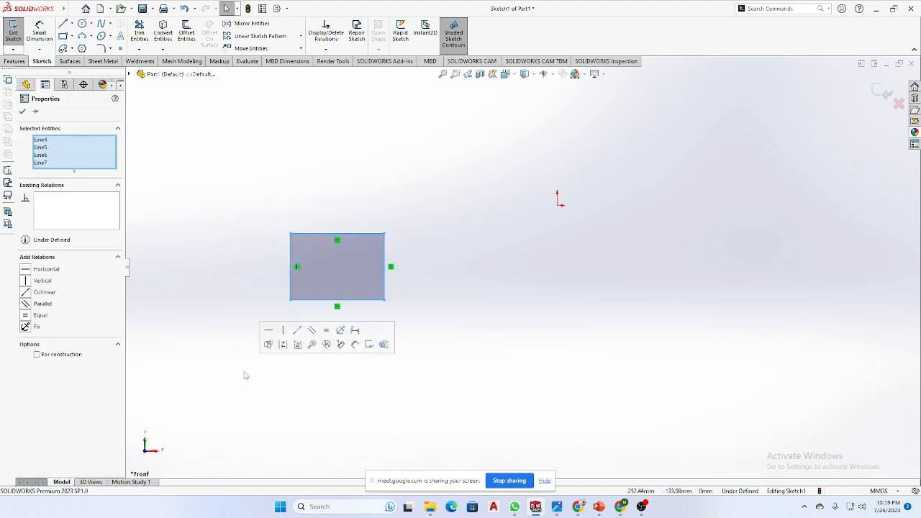
{"action": "left_click", "coordinate": [533, 353]}
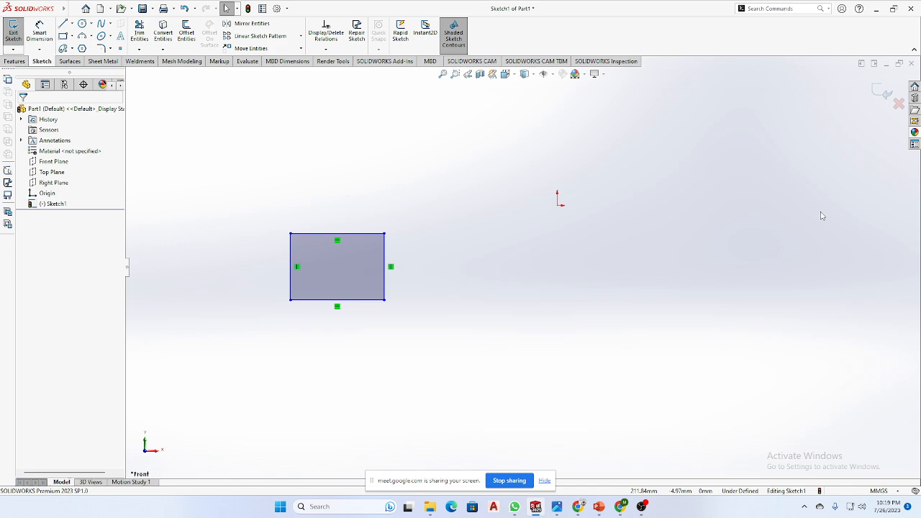
{"action": "left_click", "coordinate": [881, 91]}
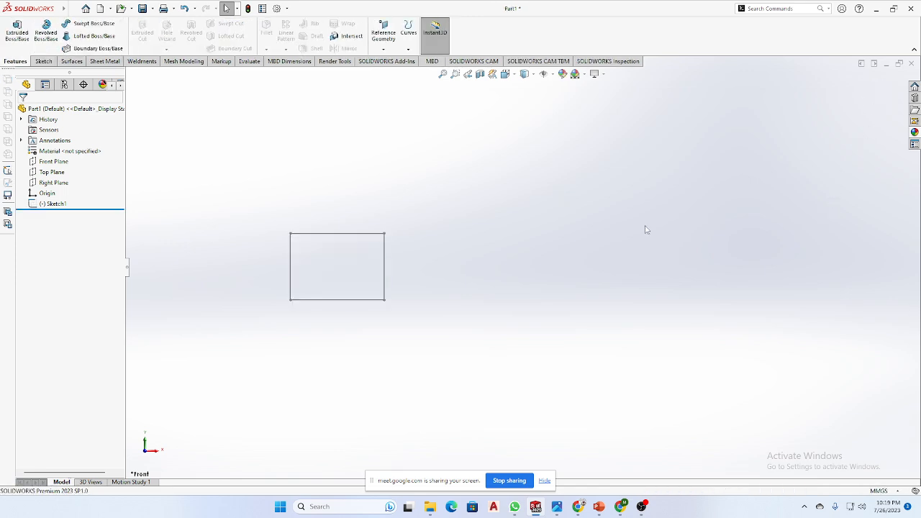
{"action": "left_click", "coordinate": [47, 207]}
{"action": "key", "text": "Delete"}
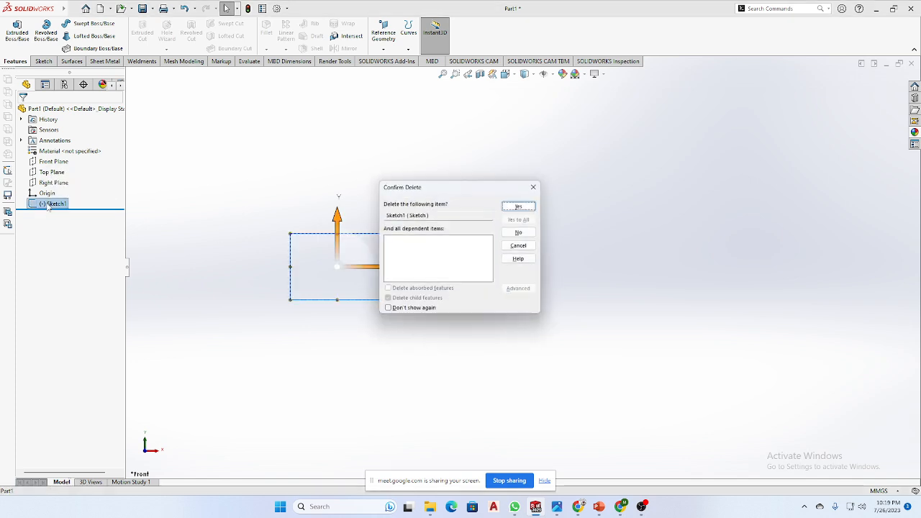
{"action": "left_click", "coordinate": [520, 206]}
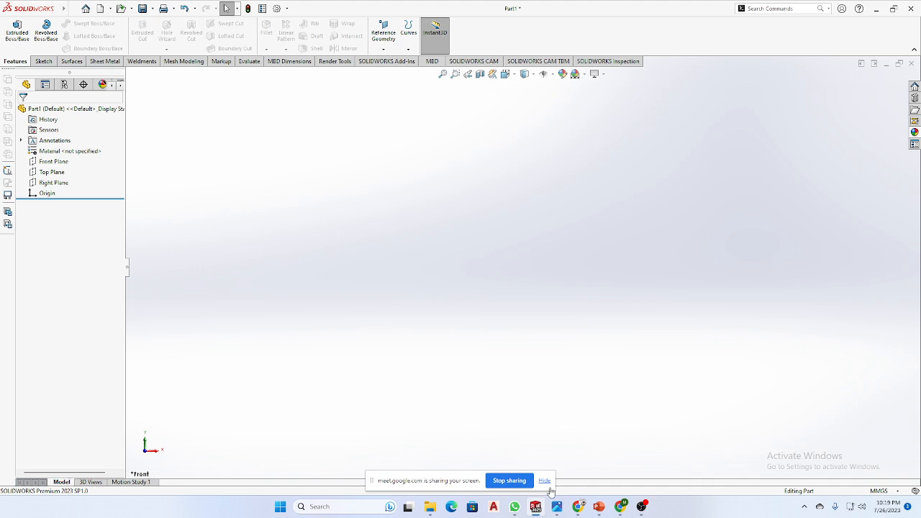
Switch to WhatsApp to review the handwritten Day-3 topic list, and return to SOLIDWORKS
{"action": "left_click", "coordinate": [514, 507]}
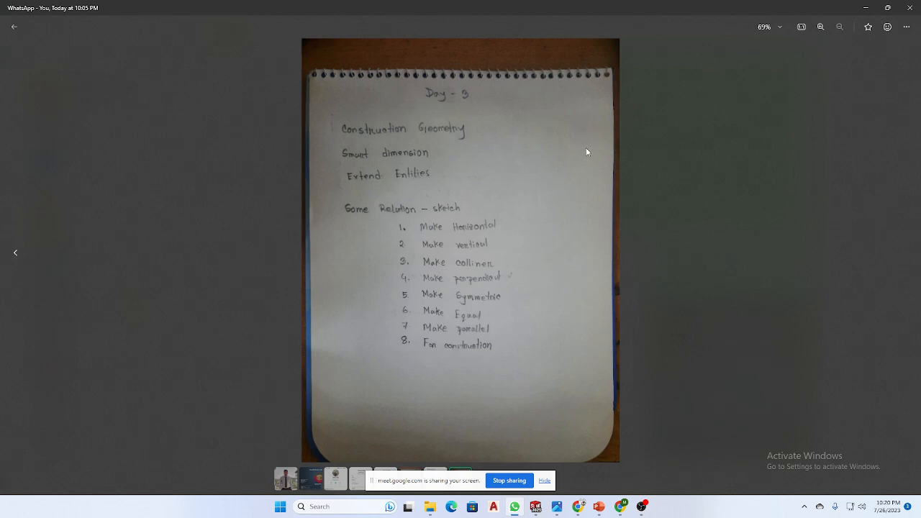
{"action": "left_click", "coordinate": [865, 7]}
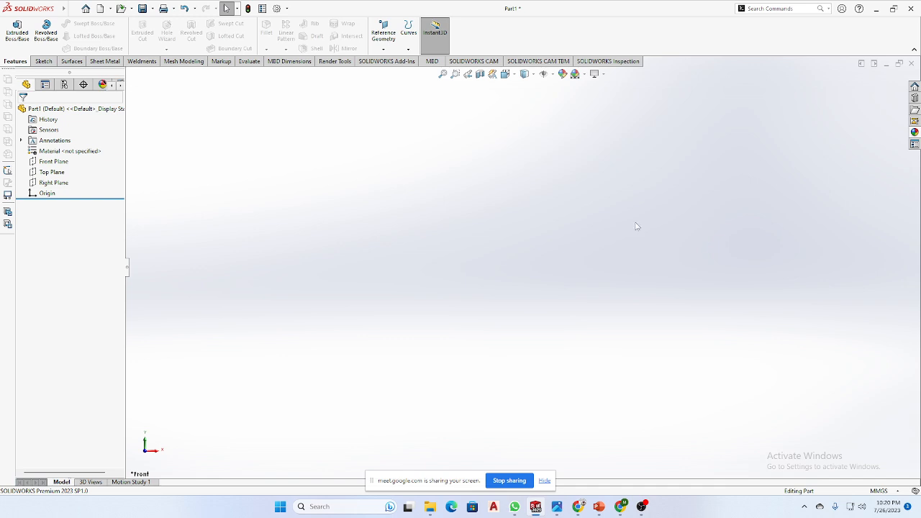
Start a sketch on the Front Plane and draw a vertical line down to the origin and a shorter horizontal line from it
{"action": "left_click", "coordinate": [54, 163]}
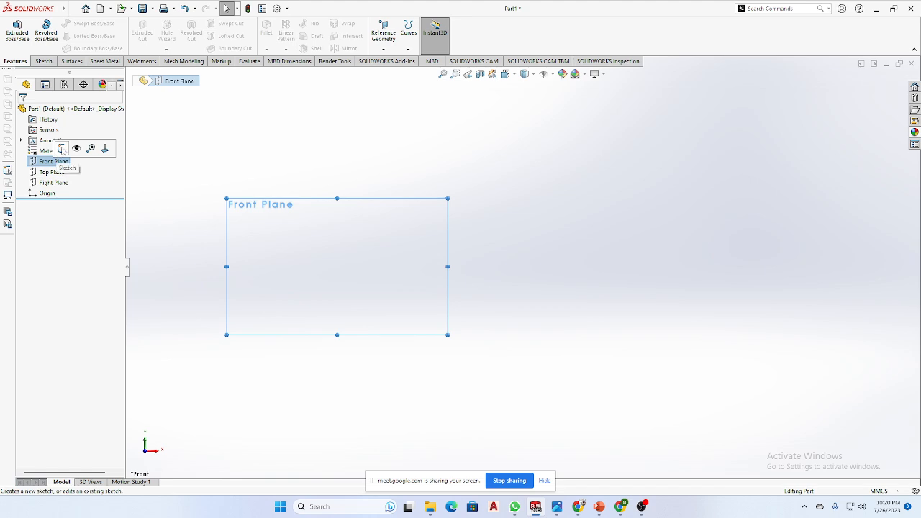
{"action": "left_click", "coordinate": [62, 149]}
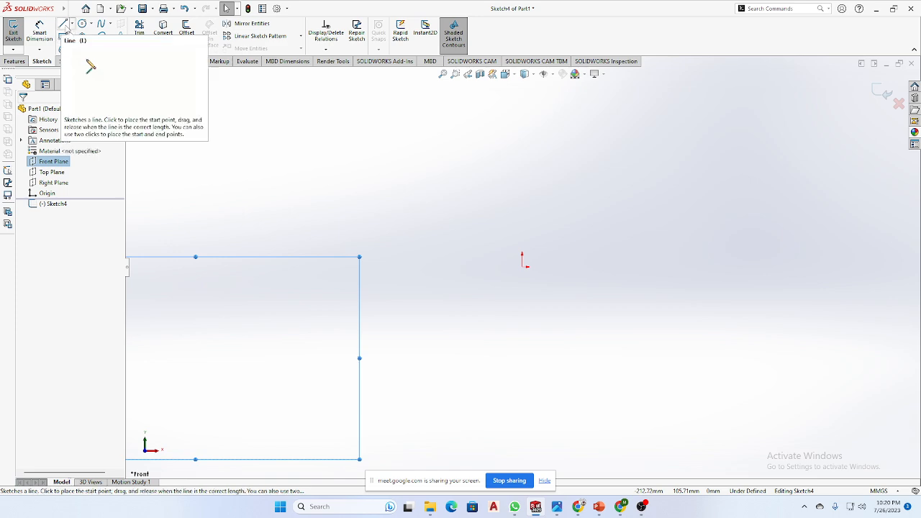
{"action": "key", "text": "l"}
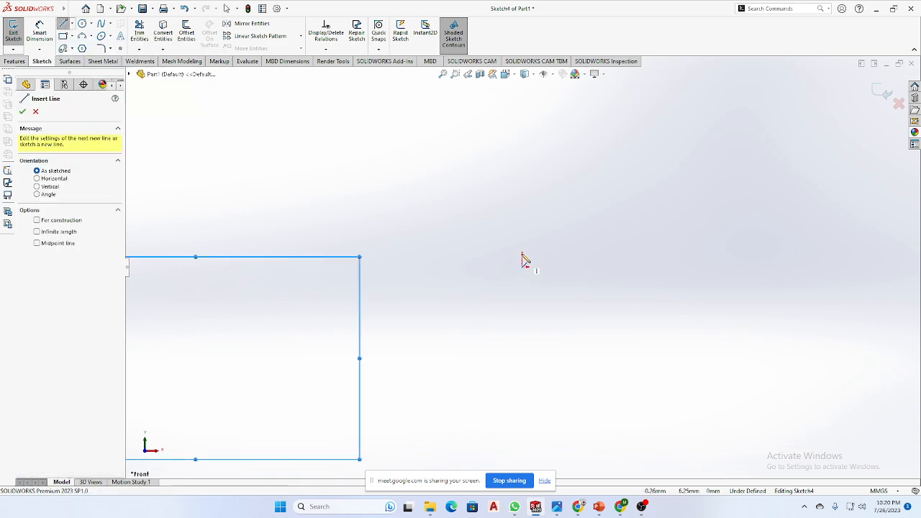
{"action": "left_click", "coordinate": [521, 151]}
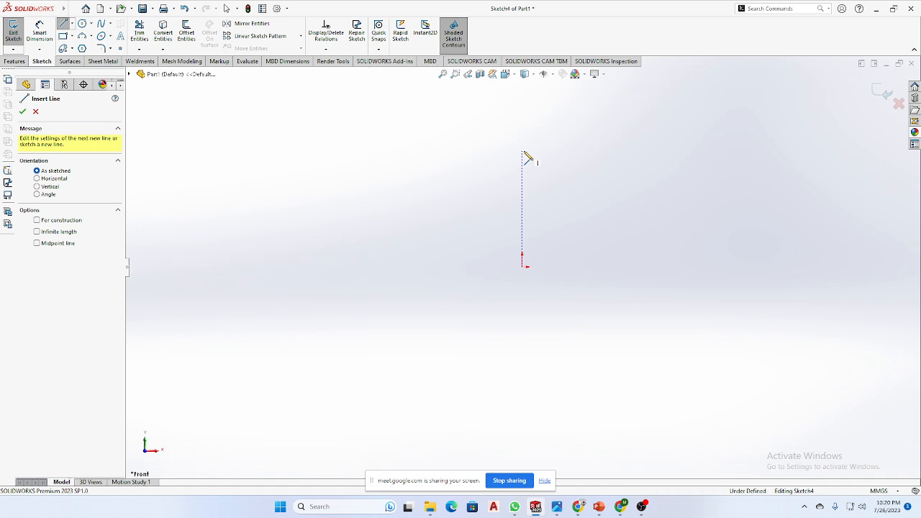
{"action": "left_click", "coordinate": [521, 266]}
{"action": "left_click", "coordinate": [577, 267]}
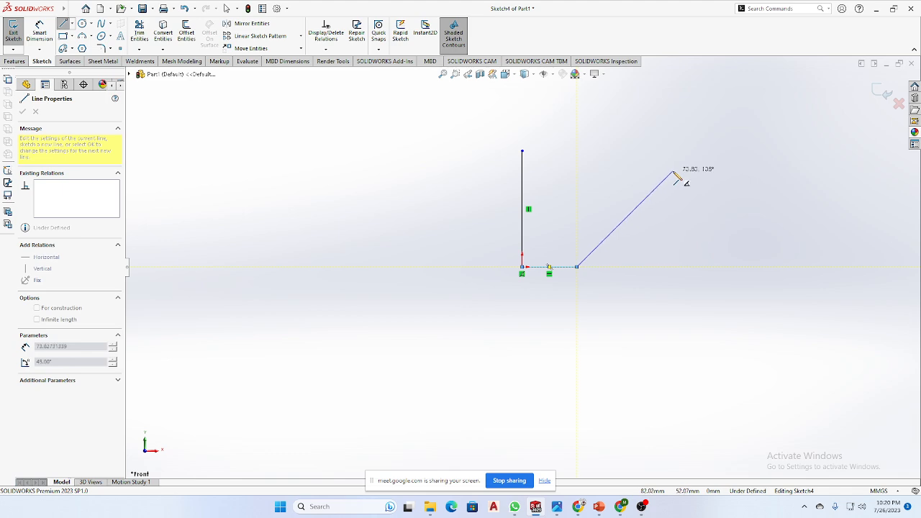
{"action": "right_click", "coordinate": [674, 175]}
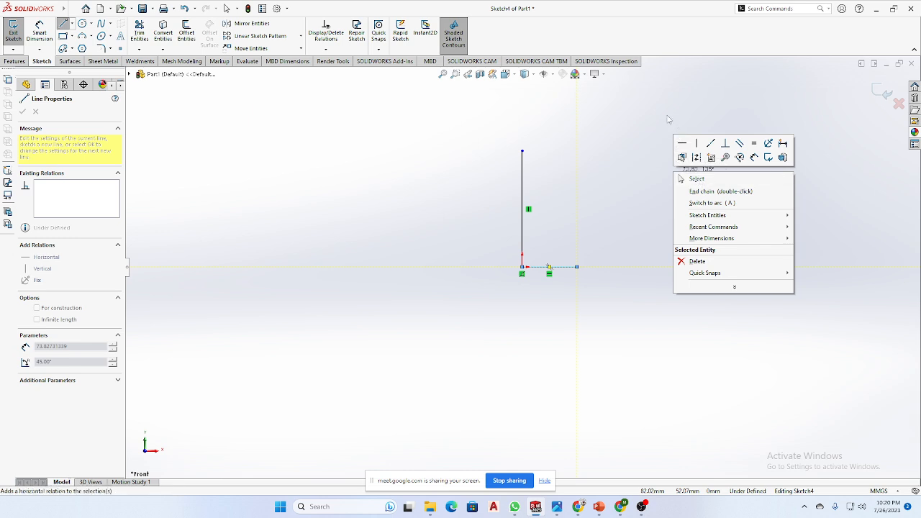
{"action": "left_click", "coordinate": [656, 167]}
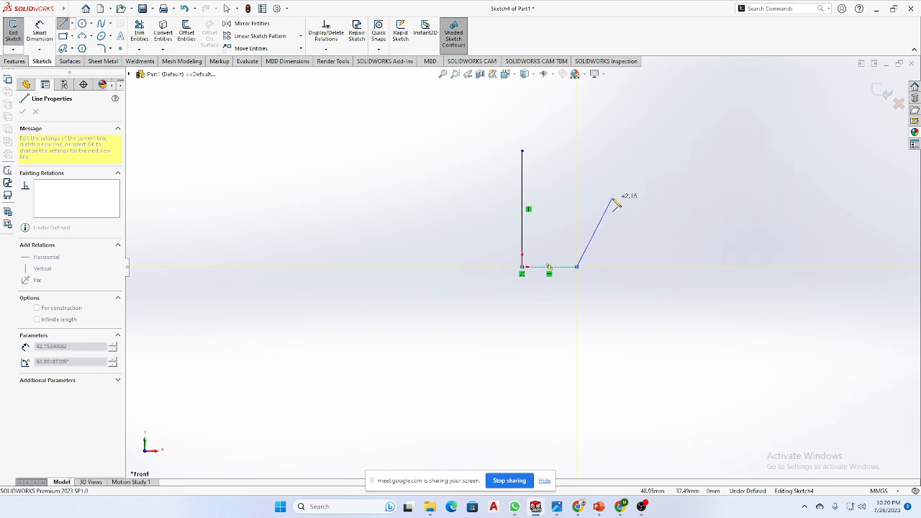
{"action": "key", "text": "Escape"}
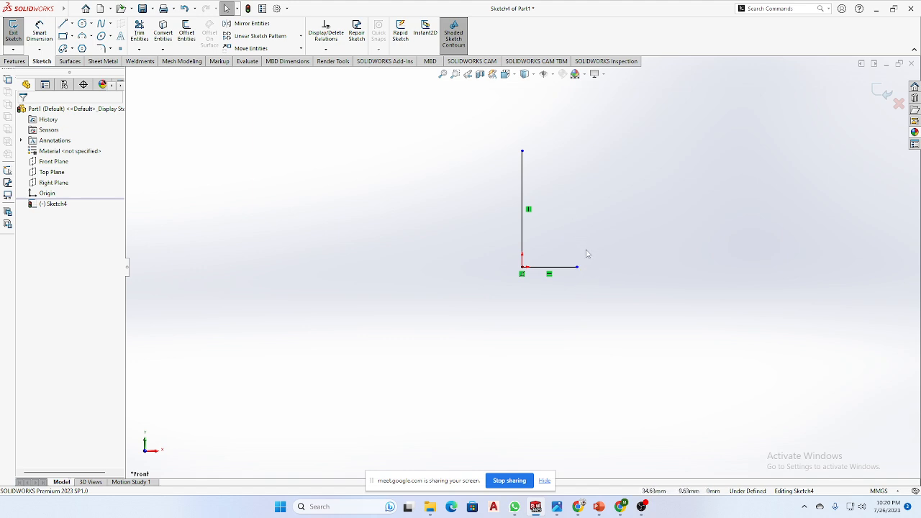
Convert both the vertical and the horizontal line to construction geometry
{"action": "scroll", "coordinate": [554, 223], "scroll_direction": "down", "scroll_amount": 2}
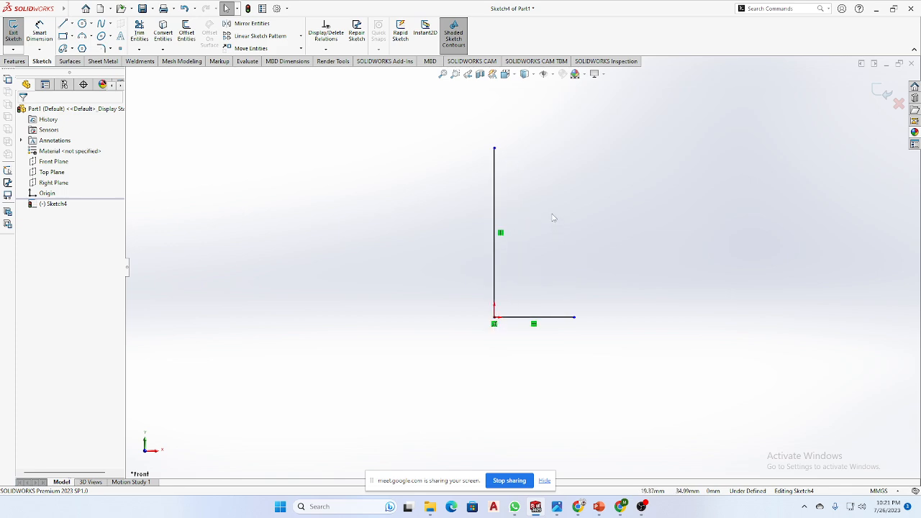
{"action": "left_click_drag", "start_coordinate": [642, 187], "coordinate": [432, 379]}
{"action": "left_click", "coordinate": [431, 379]}
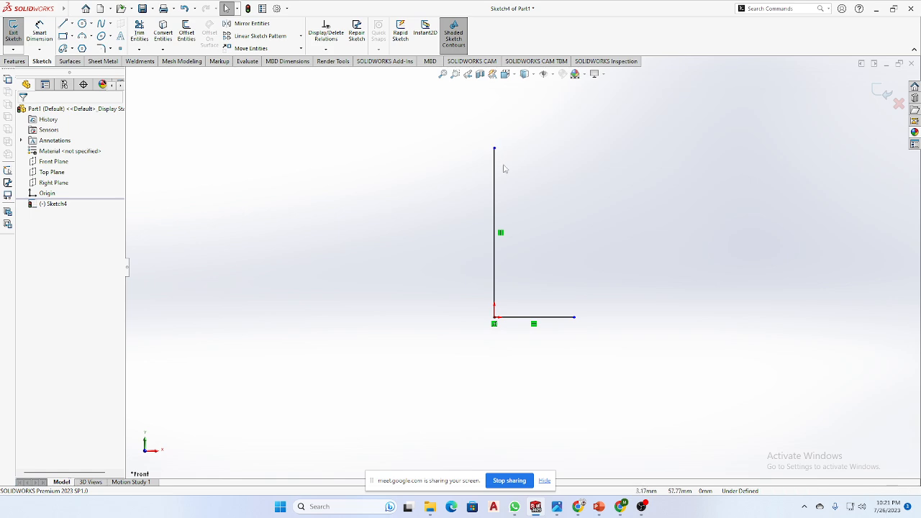
{"action": "scroll", "coordinate": [515, 177], "scroll_direction": "up", "scroll_amount": 1}
{"action": "scroll", "coordinate": [573, 198], "scroll_direction": "up", "scroll_amount": 1}
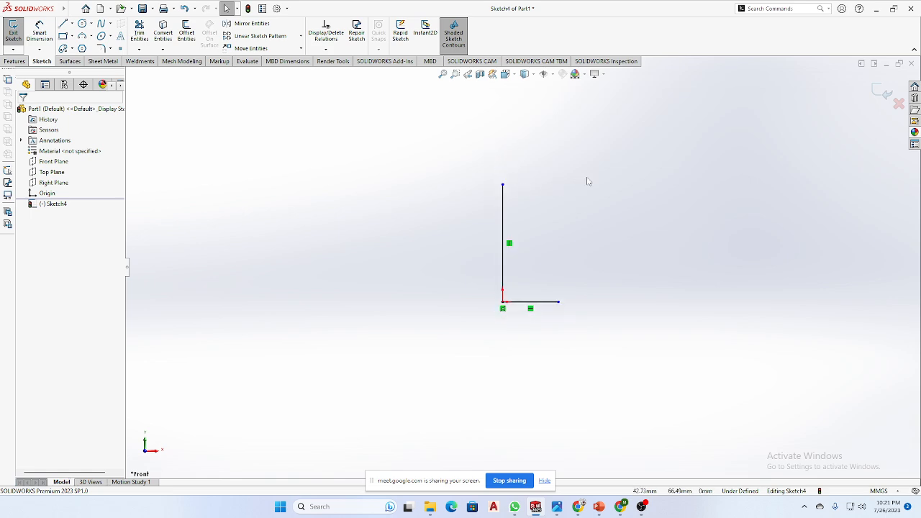
{"action": "left_click_drag", "start_coordinate": [641, 144], "coordinate": [432, 409]}
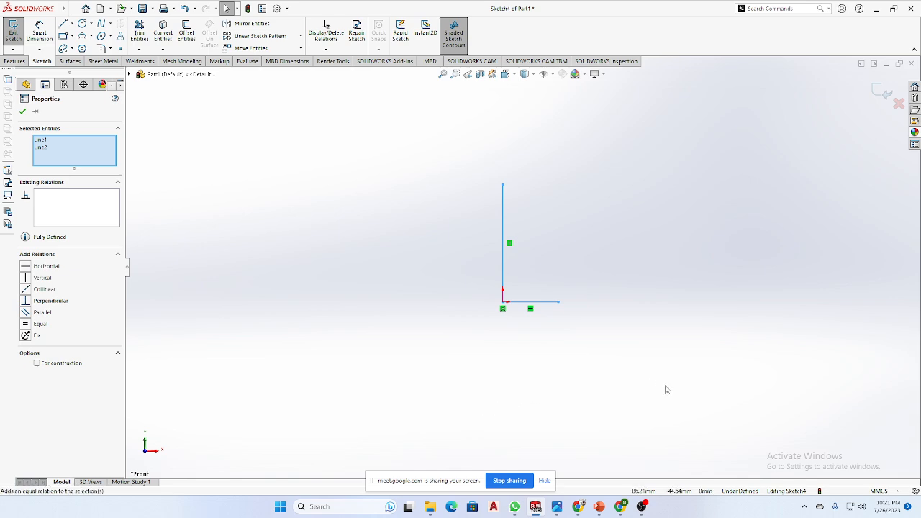
{"action": "left_click", "coordinate": [703, 296]}
{"action": "mouse_move", "coordinate": [636, 150]}
{"action": "left_mouse_down"}
{"action": "mouse_move", "coordinate": [531, 280]}
{"action": "mouse_move", "coordinate": [432, 373]}
{"action": "left_mouse_up"}
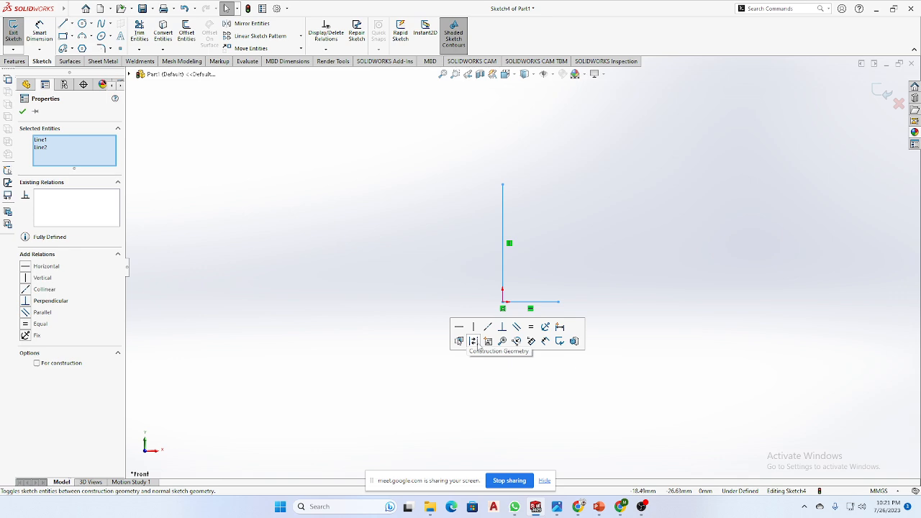
{"action": "left_click", "coordinate": [473, 342]}
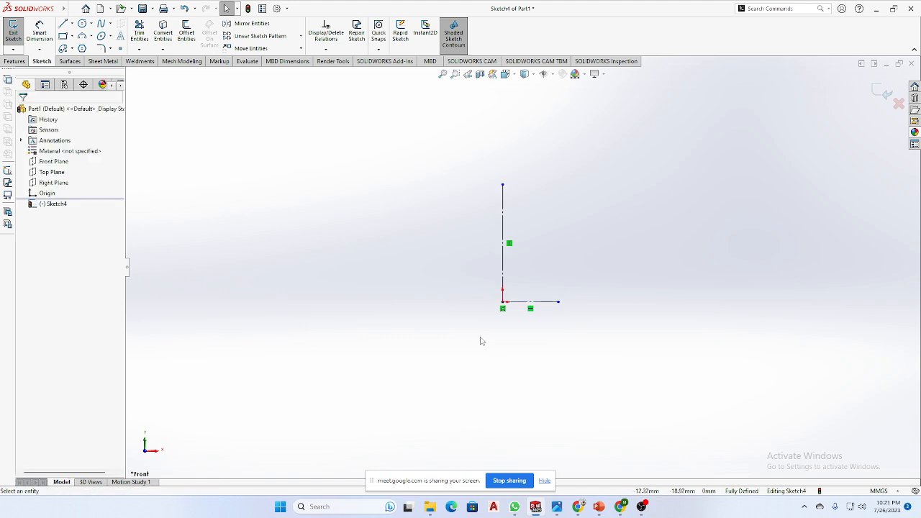
Change both construction lines back to normal sketch geometry
{"action": "scroll", "coordinate": [525, 264], "scroll_direction": "down", "scroll_amount": 3}
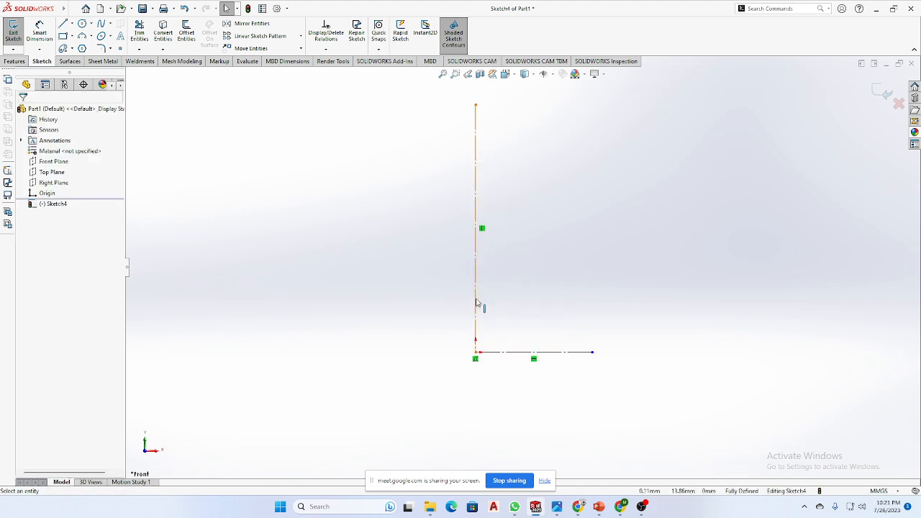
{"action": "scroll", "coordinate": [486, 308], "scroll_direction": "up", "scroll_amount": 2}
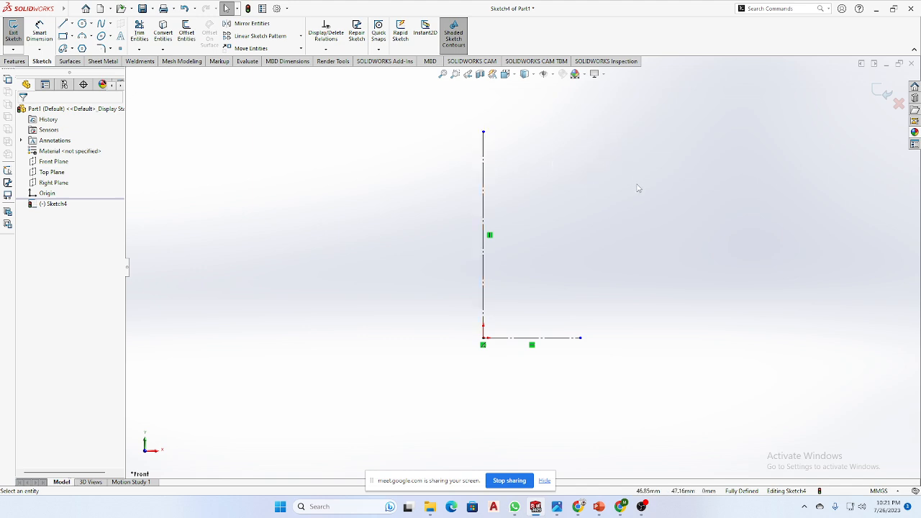
{"action": "mouse_move", "coordinate": [645, 162]}
{"action": "left_mouse_down"}
{"action": "mouse_move", "coordinate": [565, 228]}
{"action": "mouse_move", "coordinate": [433, 370]}
{"action": "left_mouse_up"}
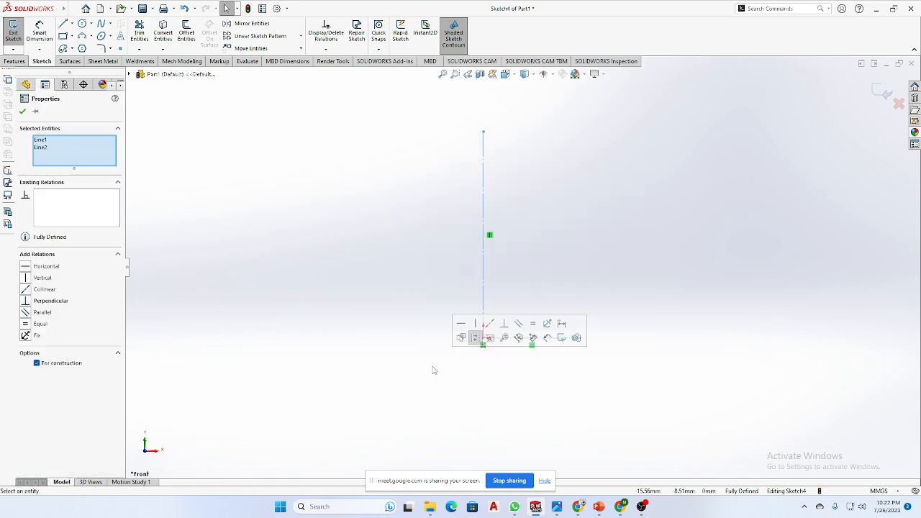
{"action": "left_click", "coordinate": [478, 340]}
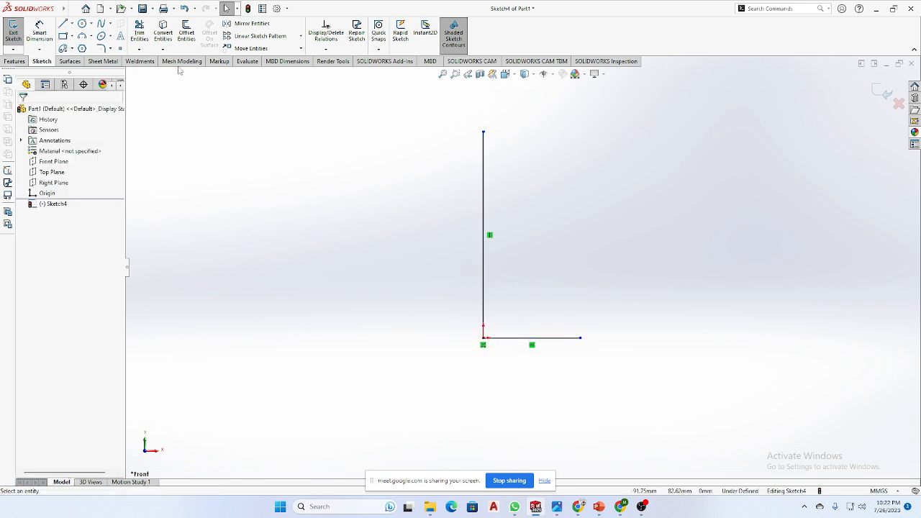
Sketch a circle of about 28 mm radius beside the vertical line, clear of both lines, and convert it to construction geometry
{"action": "left_click", "coordinate": [82, 24]}
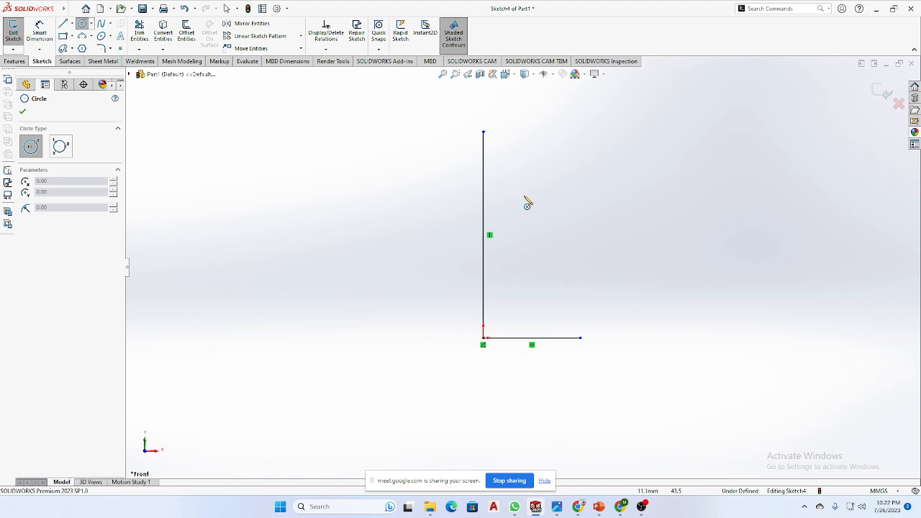
{"action": "left_click", "coordinate": [645, 189]}
{"action": "left_click", "coordinate": [676, 277]}
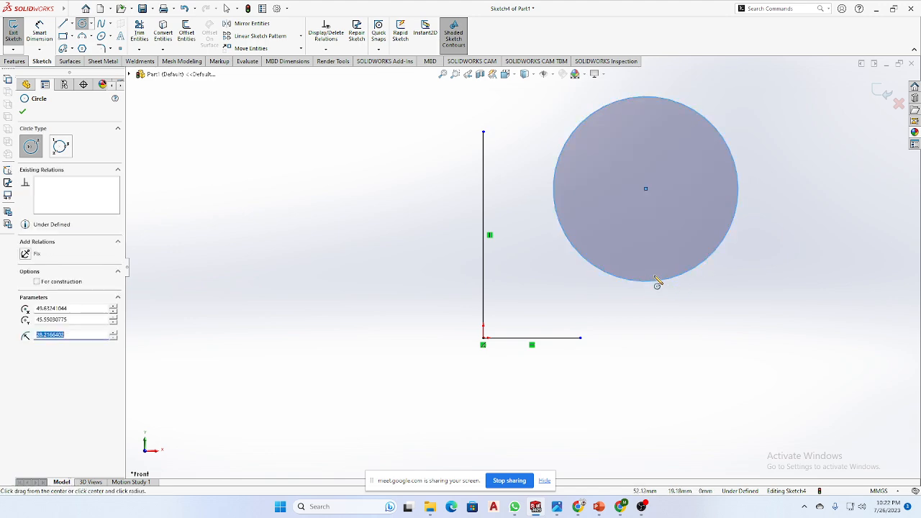
{"action": "scroll", "coordinate": [717, 216], "scroll_direction": "down", "scroll_amount": 3}
{"action": "scroll", "coordinate": [717, 201], "scroll_direction": "up", "scroll_amount": 1}
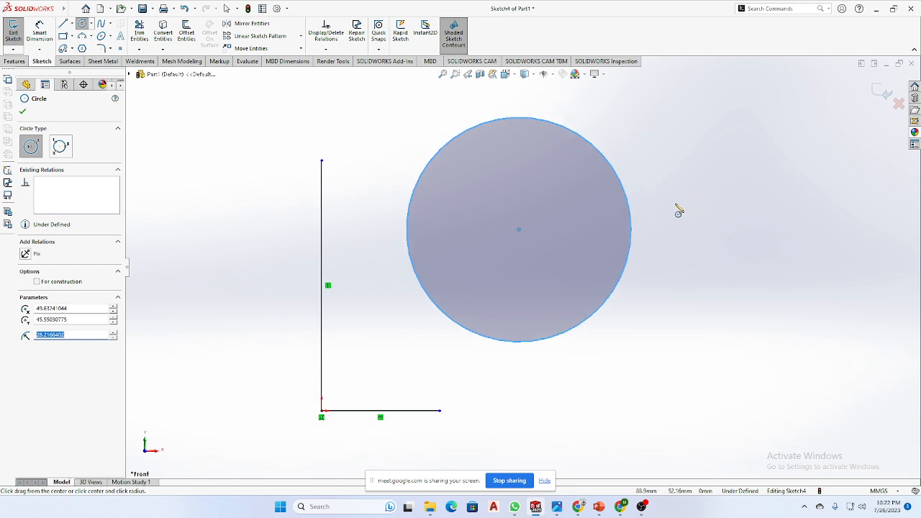
{"action": "key", "text": "Escape"}
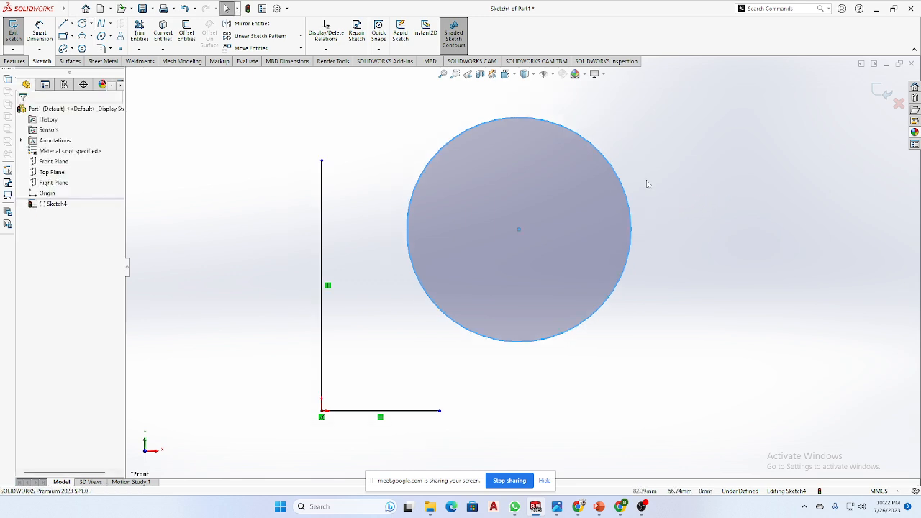
{"action": "left_click_drag", "start_coordinate": [659, 113], "coordinate": [395, 360]}
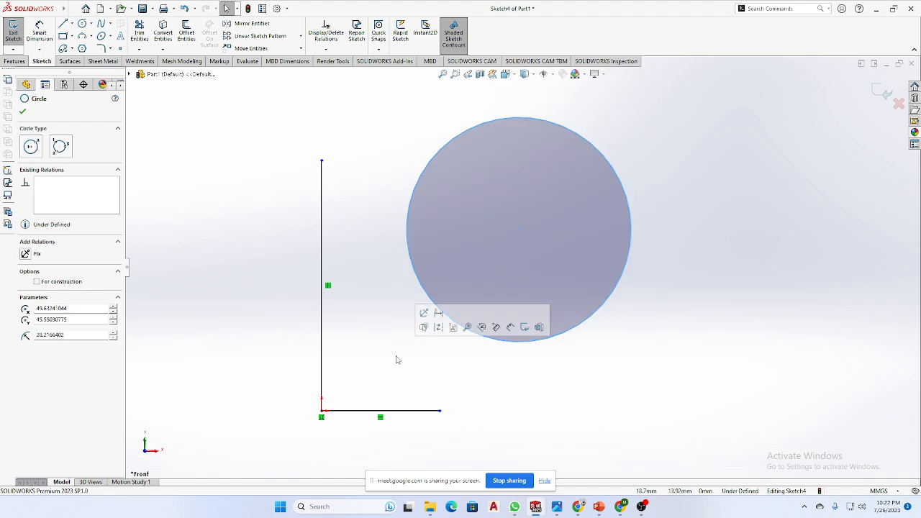
{"action": "left_click", "coordinate": [438, 328]}
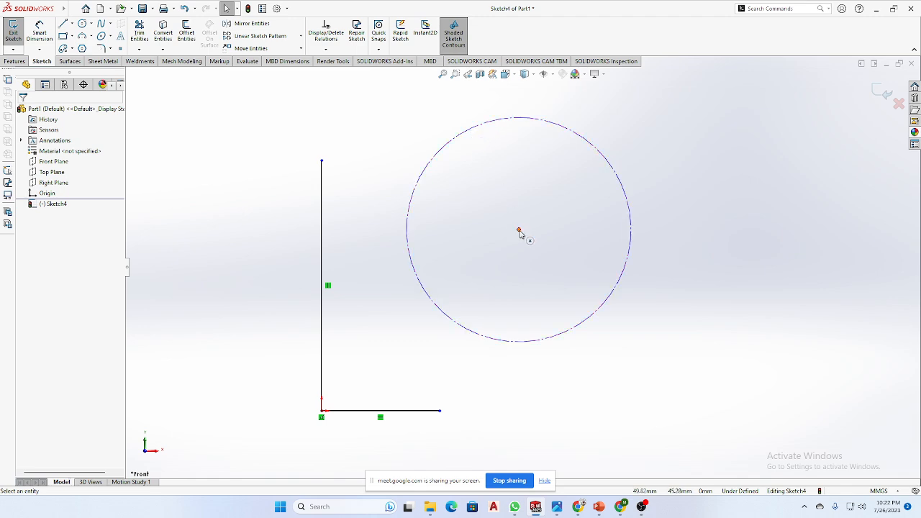
Move the large construction circle slightly so its centre sits at about X 52.8 mm, Y 43.2 mm
{"action": "mouse_move", "coordinate": [518, 230]}
{"action": "left_mouse_down"}
{"action": "mouse_move", "coordinate": [629, 223]}
{"action": "mouse_move", "coordinate": [543, 230]}
{"action": "mouse_move", "coordinate": [517, 244]}
{"action": "mouse_move", "coordinate": [531, 239]}
{"action": "left_mouse_up"}
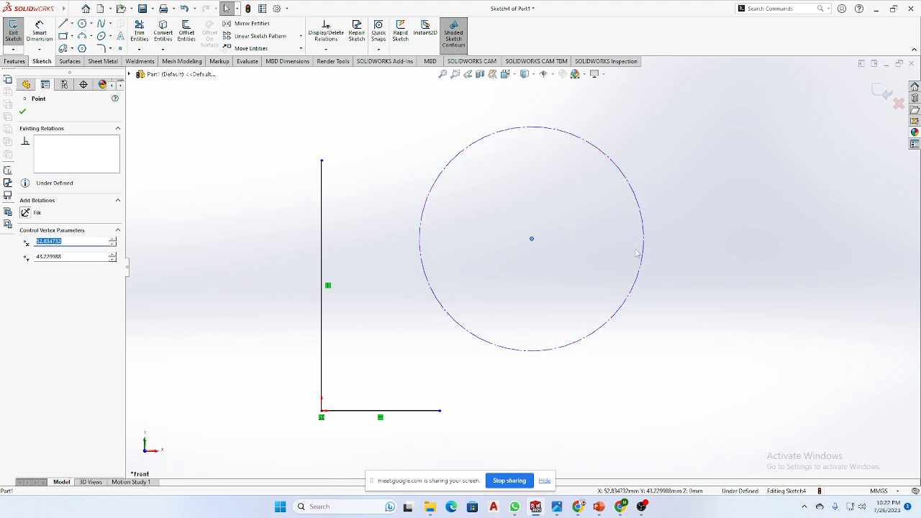
{"action": "left_click", "coordinate": [683, 224]}
Switch the large circle to normal sketch geometry and back to construction geometry
{"action": "left_click", "coordinate": [643, 226]}
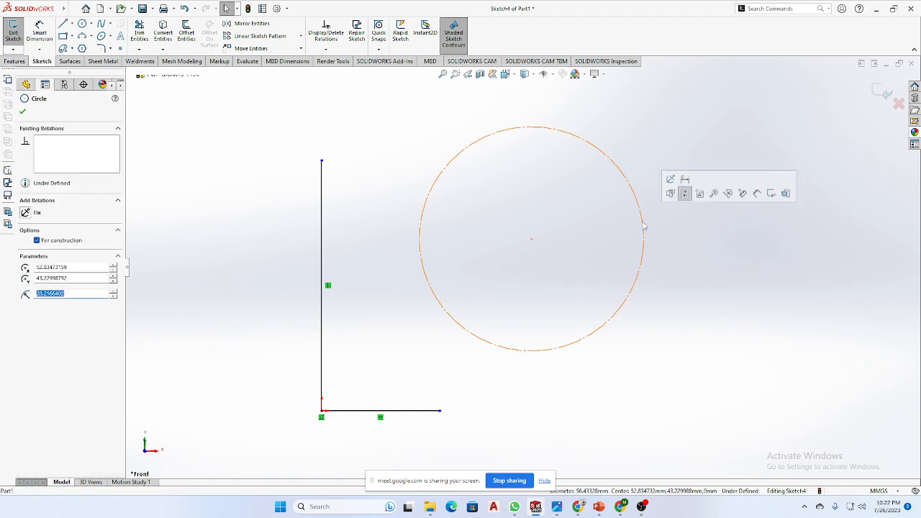
{"action": "left_click", "coordinate": [686, 195]}
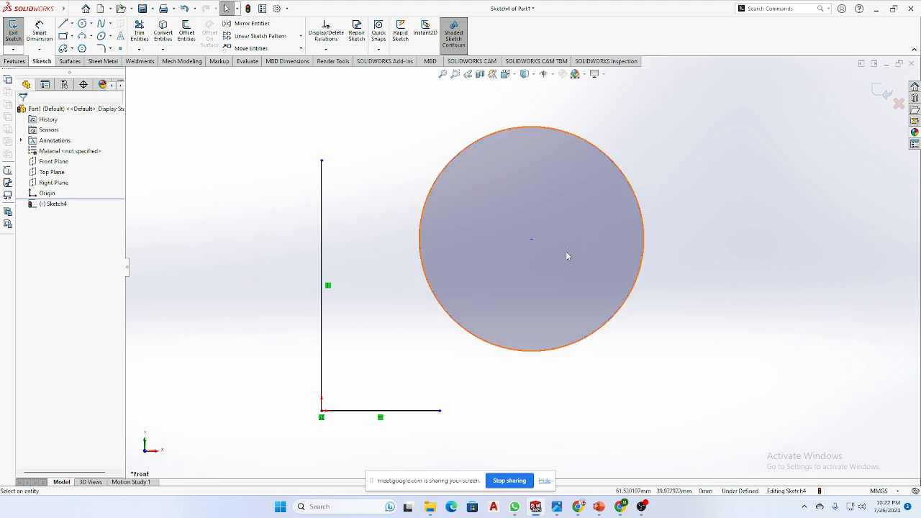
{"action": "left_click", "coordinate": [646, 222]}
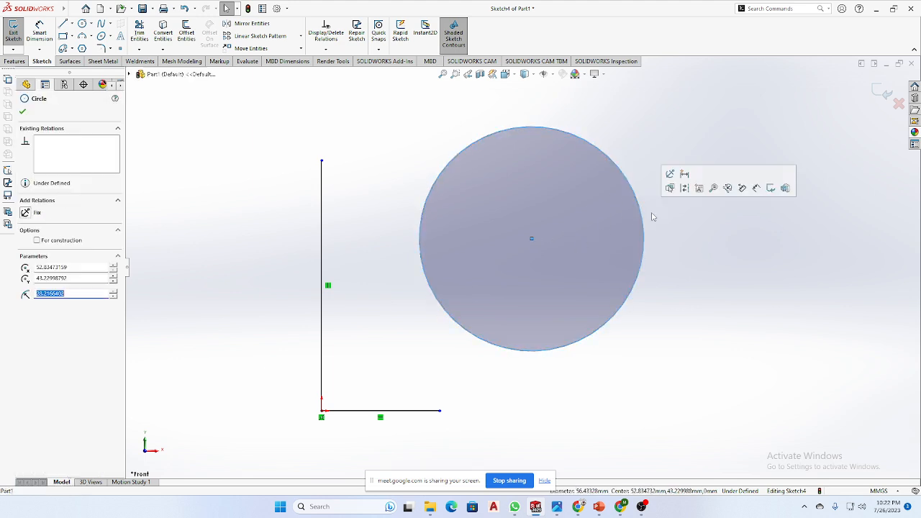
{"action": "left_click", "coordinate": [685, 193]}
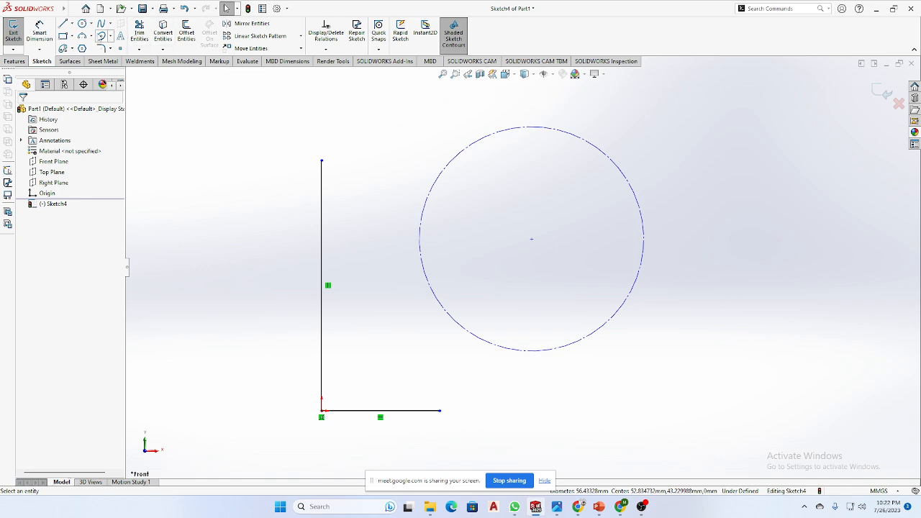
Sketch four small circles of about 4 mm radius centred on the four quadrant points of the large construction circle
{"action": "left_click", "coordinate": [82, 23]}
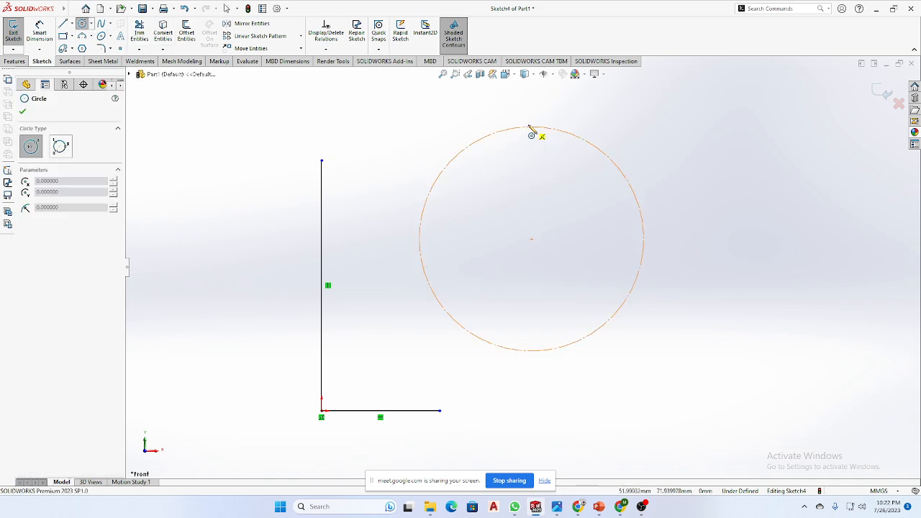
{"action": "left_click", "coordinate": [531, 127]}
{"action": "left_click", "coordinate": [540, 148]}
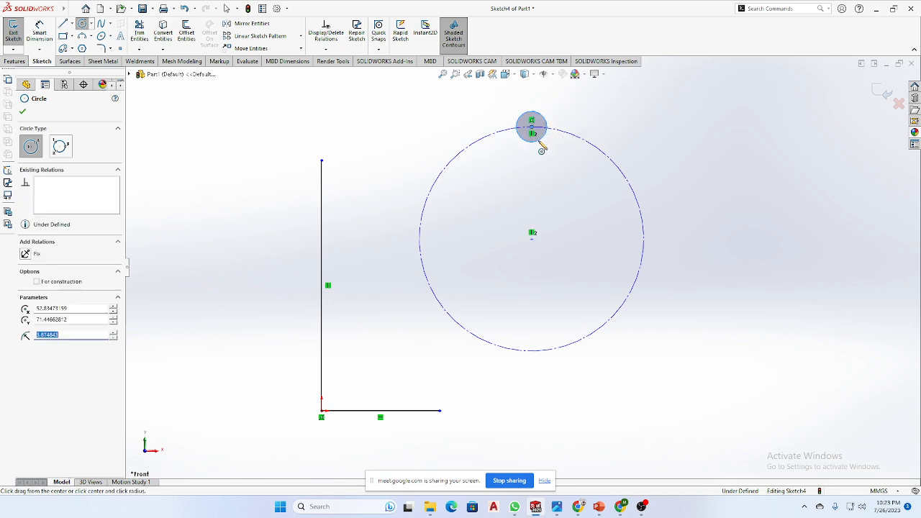
{"action": "left_click", "coordinate": [643, 240]}
{"action": "left_click", "coordinate": [656, 263]}
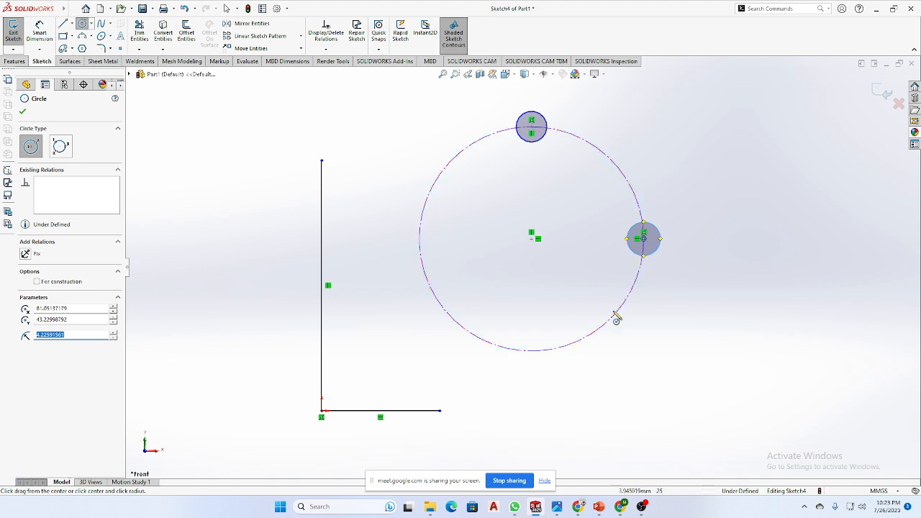
{"action": "left_click", "coordinate": [532, 352]}
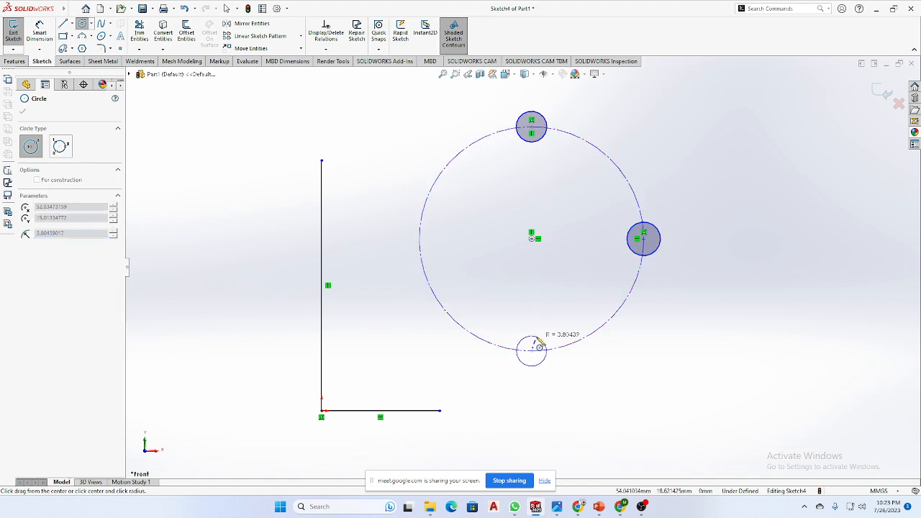
{"action": "left_click", "coordinate": [537, 337]}
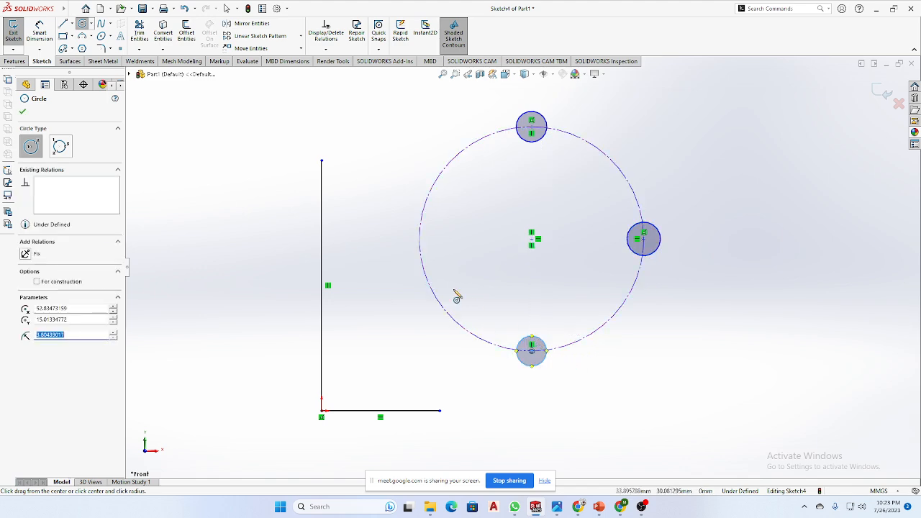
{"action": "left_click", "coordinate": [421, 239]}
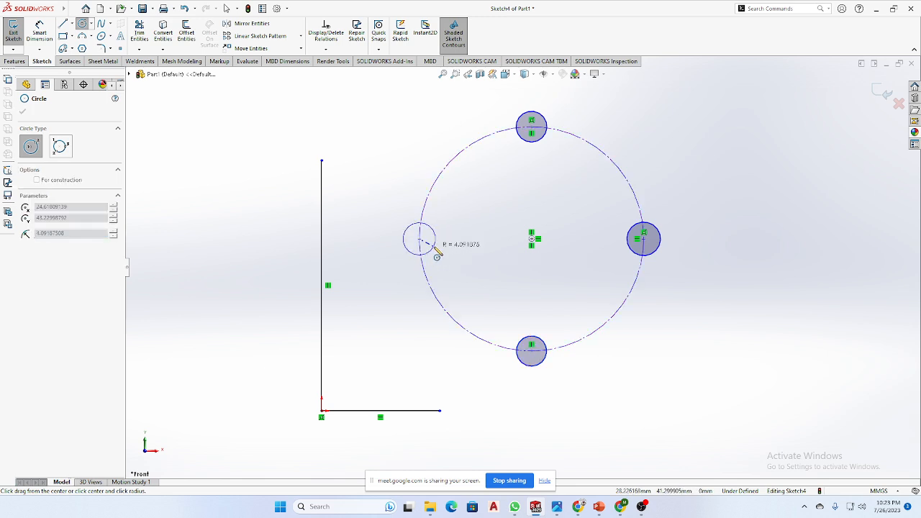
{"action": "left_click", "coordinate": [438, 243]}
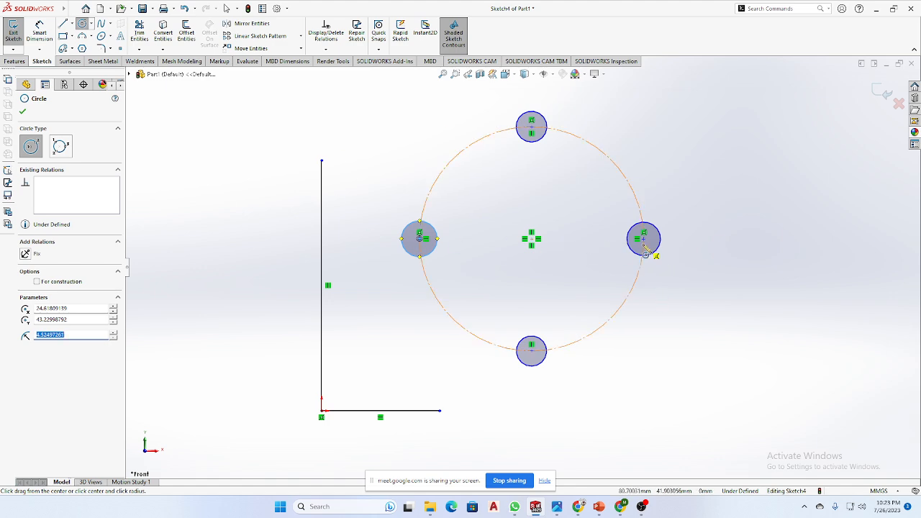
Sketch four more small free-standing circles of about 4 to 6 mm radius in a rough ring, clear of the construction circle
{"action": "scroll", "coordinate": [712, 278], "scroll_direction": "up", "scroll_amount": 4}
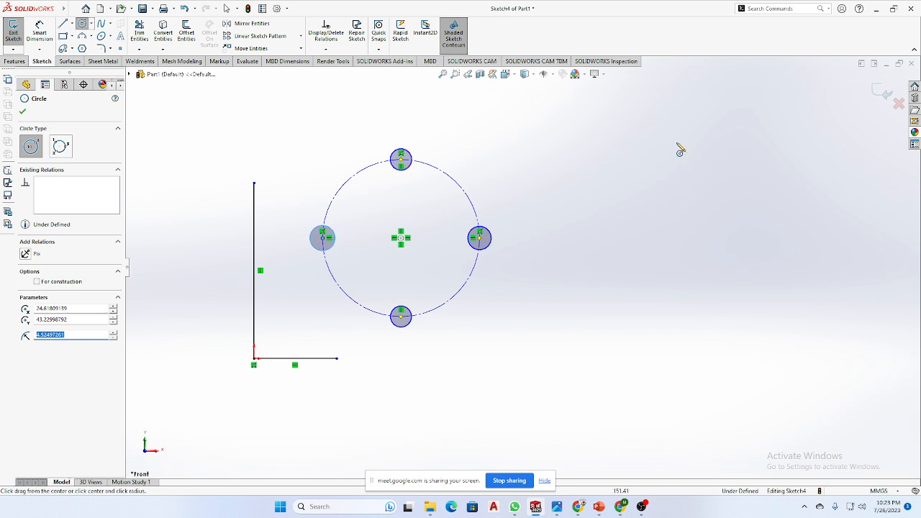
{"action": "left_click", "coordinate": [697, 152]}
{"action": "left_click", "coordinate": [707, 165]}
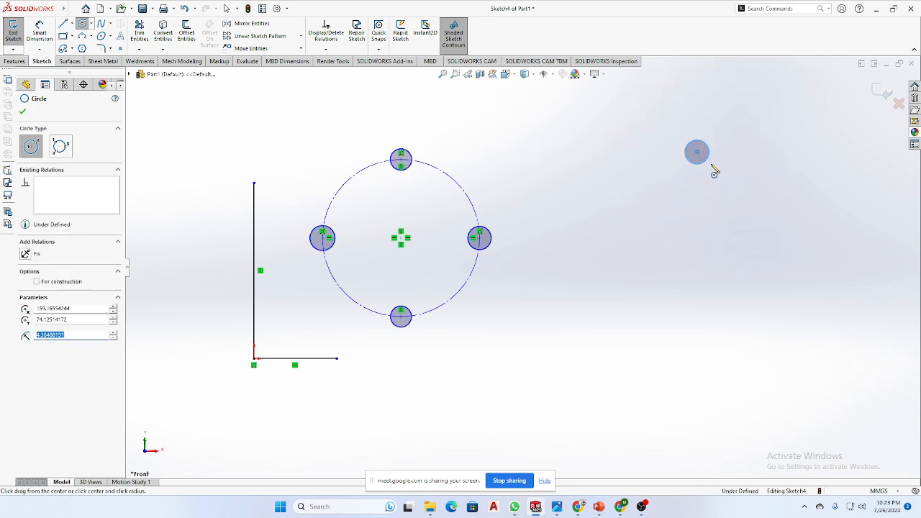
{"action": "left_click", "coordinate": [779, 218]}
{"action": "left_click", "coordinate": [782, 231]}
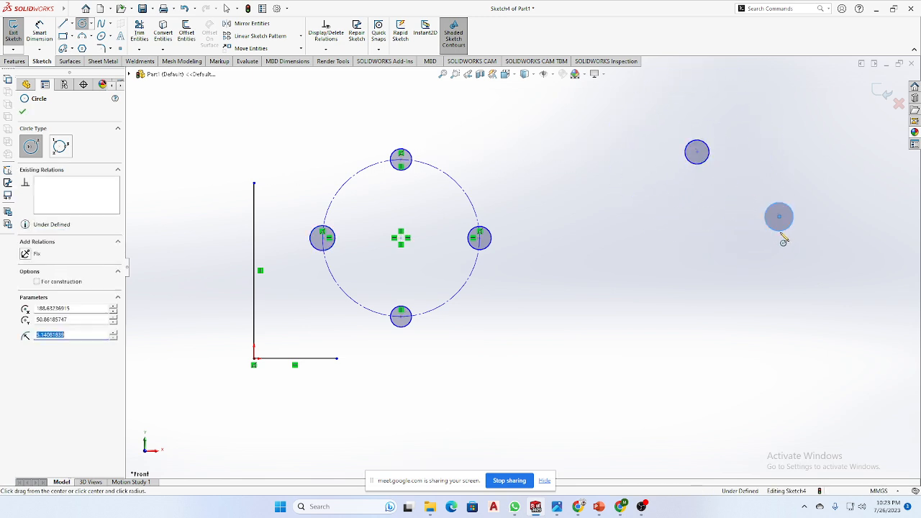
{"action": "left_click", "coordinate": [696, 294]}
{"action": "left_click", "coordinate": [709, 307]}
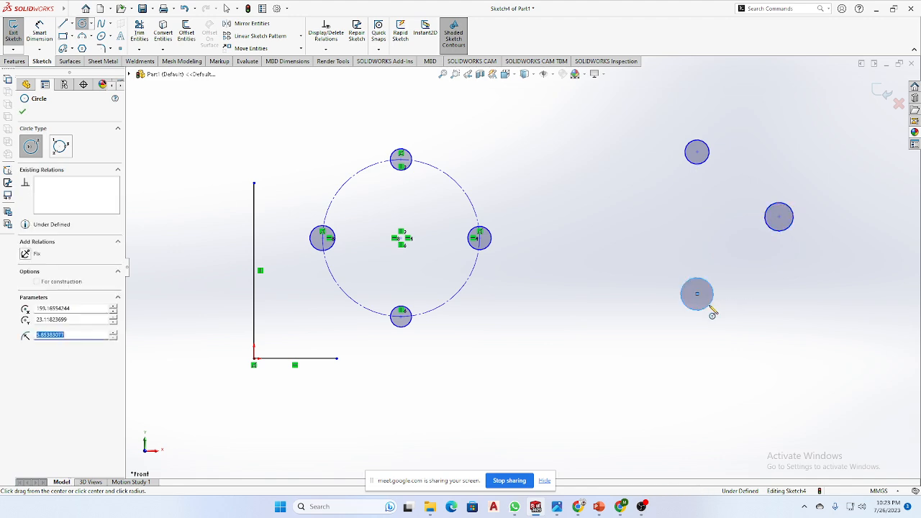
{"action": "left_click", "coordinate": [648, 226]}
{"action": "left_click", "coordinate": [649, 244]}
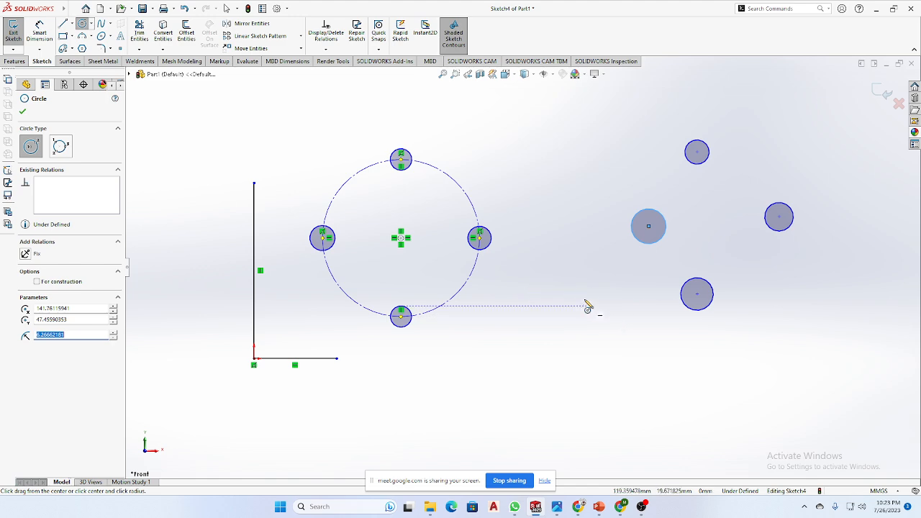
{"action": "key", "text": "Escape"}
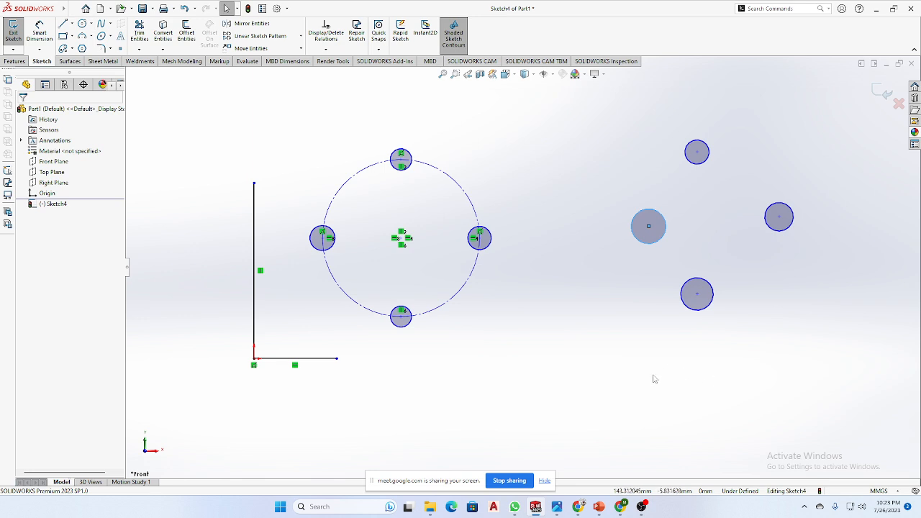
{"action": "left_click", "coordinate": [514, 506]}
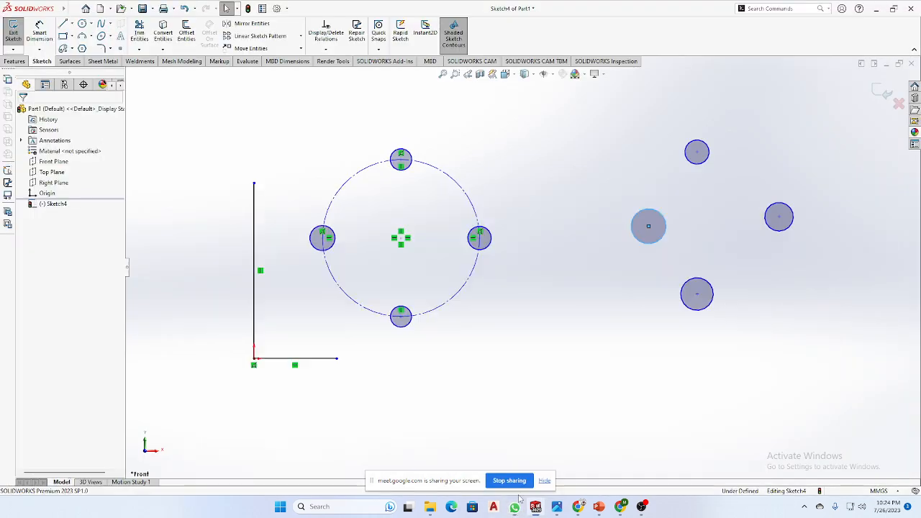
{"action": "left_click", "coordinate": [535, 506]}
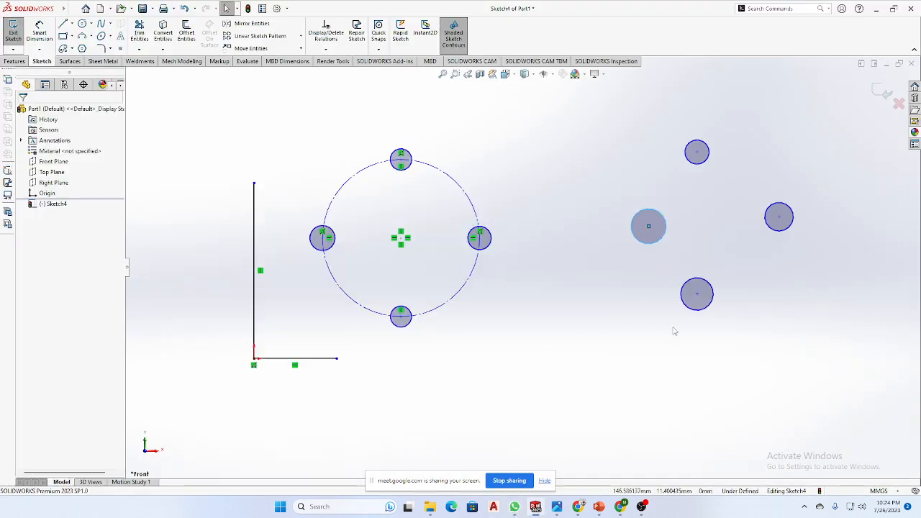
Convert all four free-standing circles together to construction geometry and back to normal sketch geometry
{"action": "left_click_drag", "start_coordinate": [829, 126], "coordinate": [592, 393]}
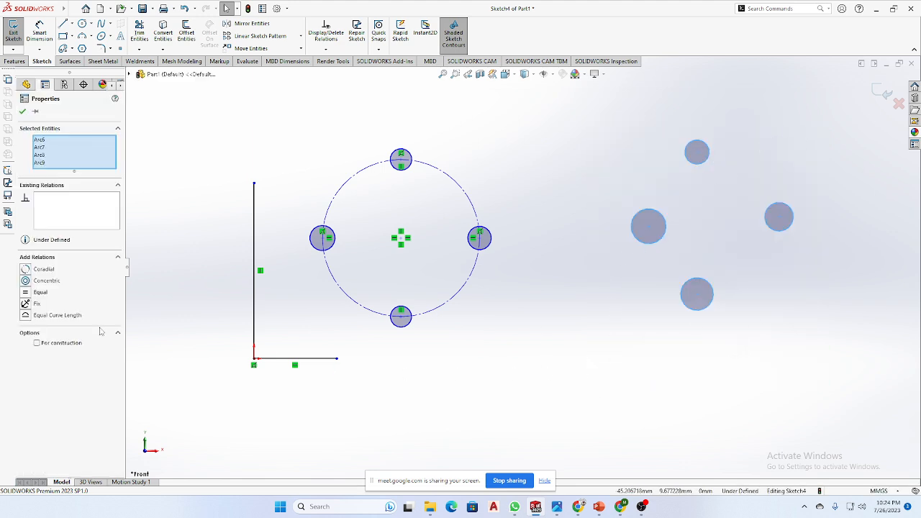
{"action": "left_click", "coordinate": [36, 344]}
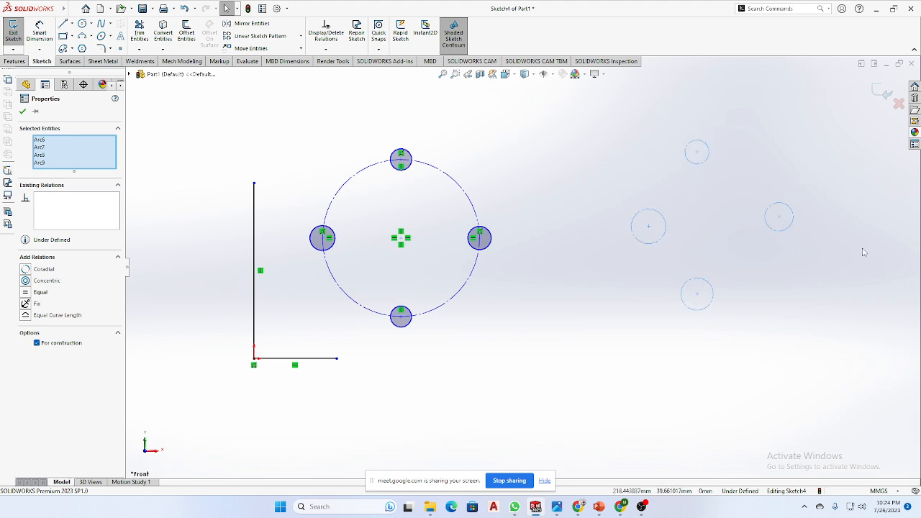
{"action": "left_click", "coordinate": [36, 343]}
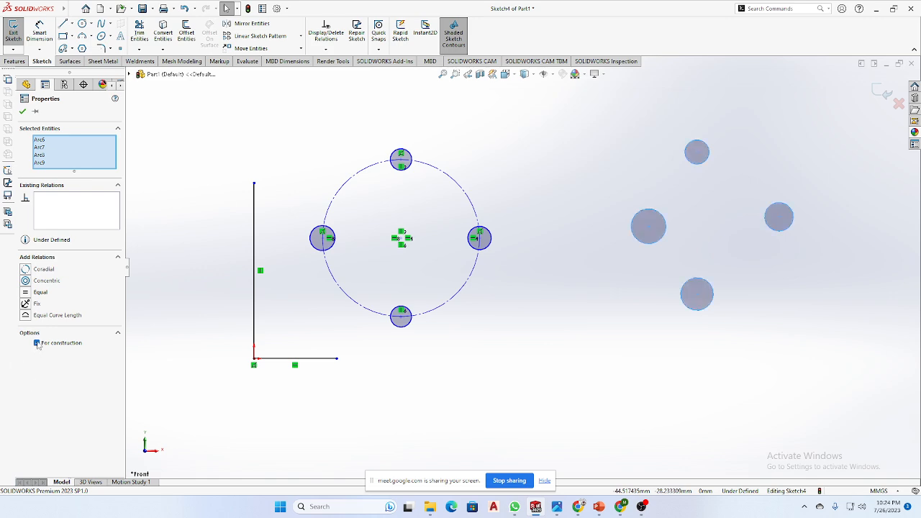
{"action": "left_click", "coordinate": [664, 322]}
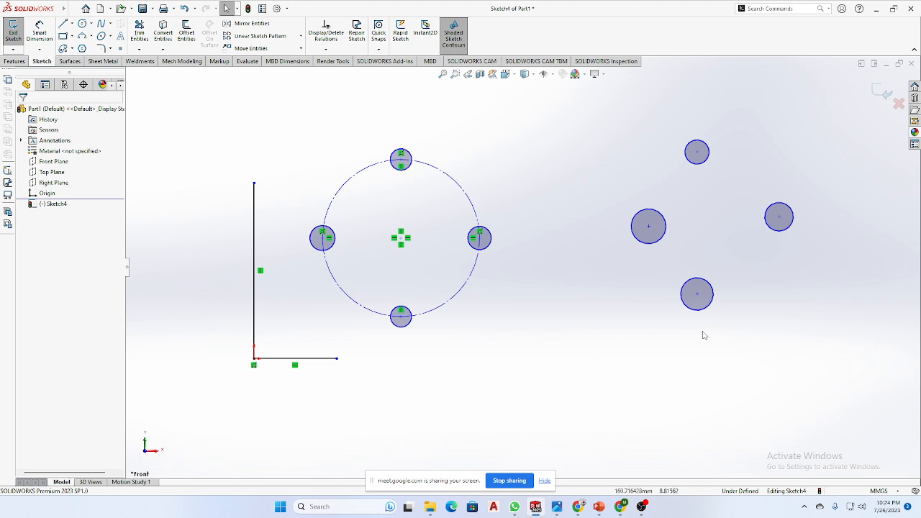
Convert only the leftmost of the four free-standing circles to construction geometry
{"action": "left_click", "coordinate": [651, 245]}
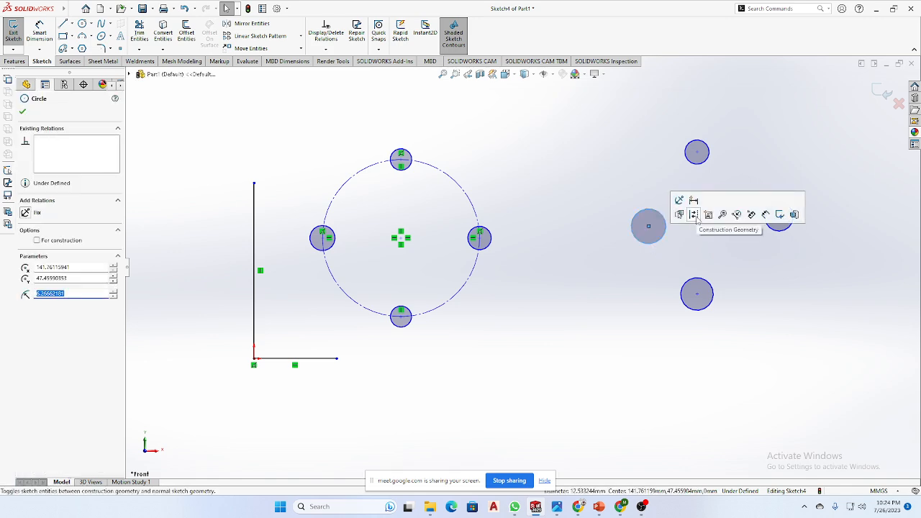
{"action": "key", "text": "Escape"}
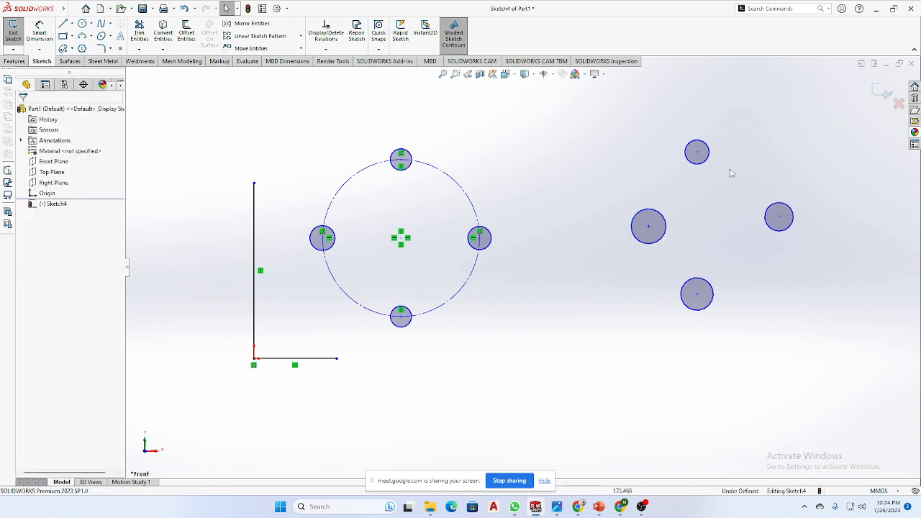
{"action": "left_click_drag", "start_coordinate": [686, 194], "coordinate": [596, 268]}
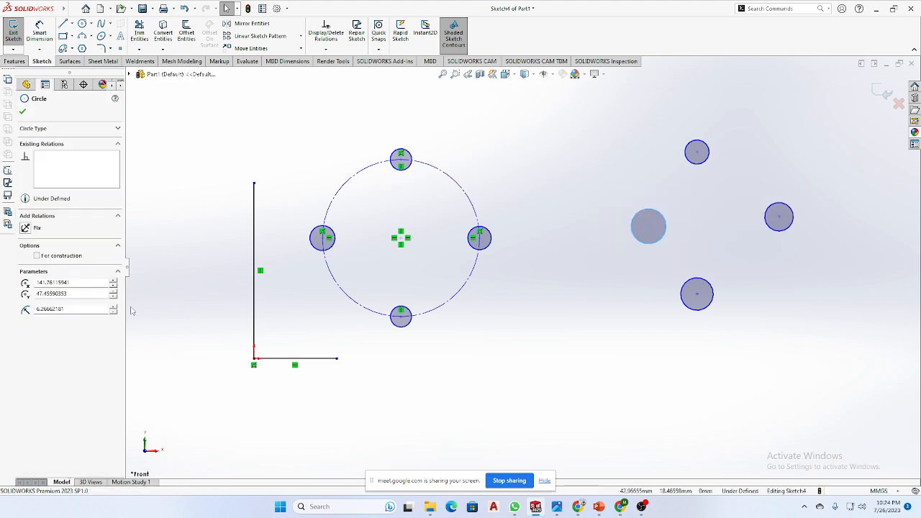
{"action": "left_click", "coordinate": [36, 256]}
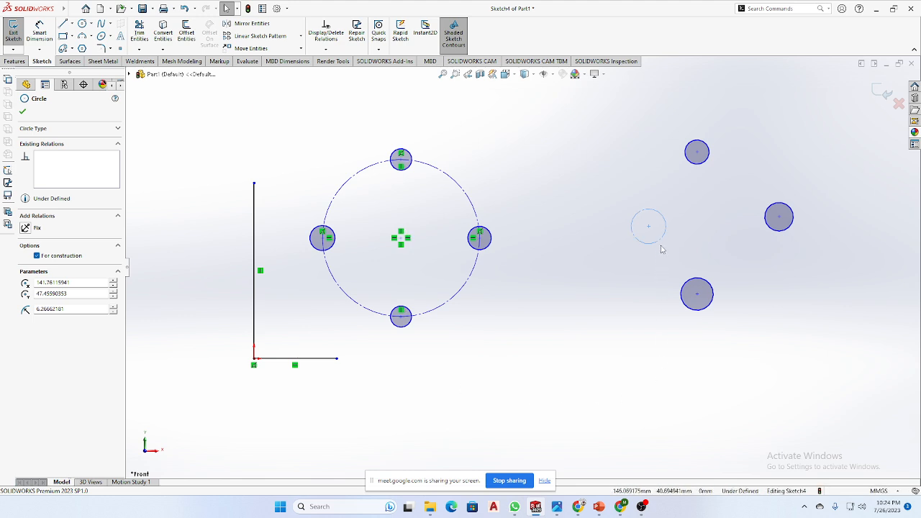
{"action": "left_click", "coordinate": [22, 114]}
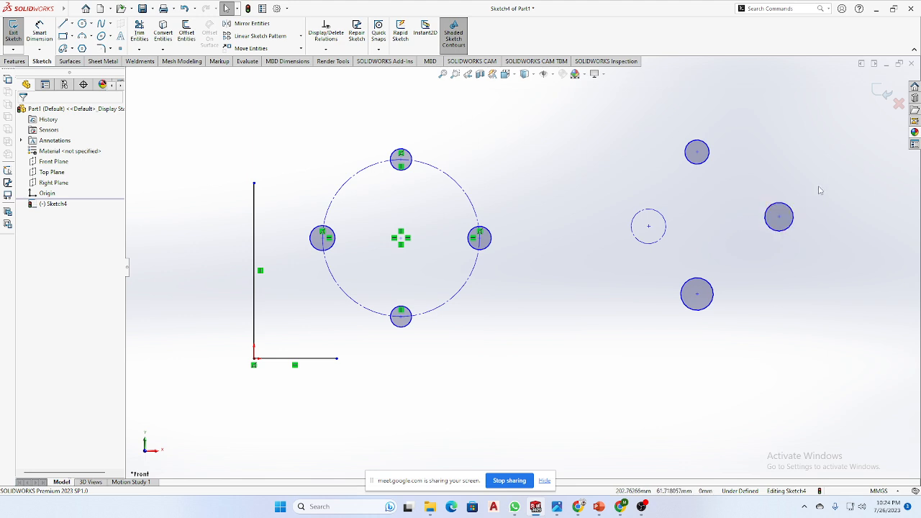
{"action": "left_click_drag", "start_coordinate": [821, 193], "coordinate": [756, 285]}
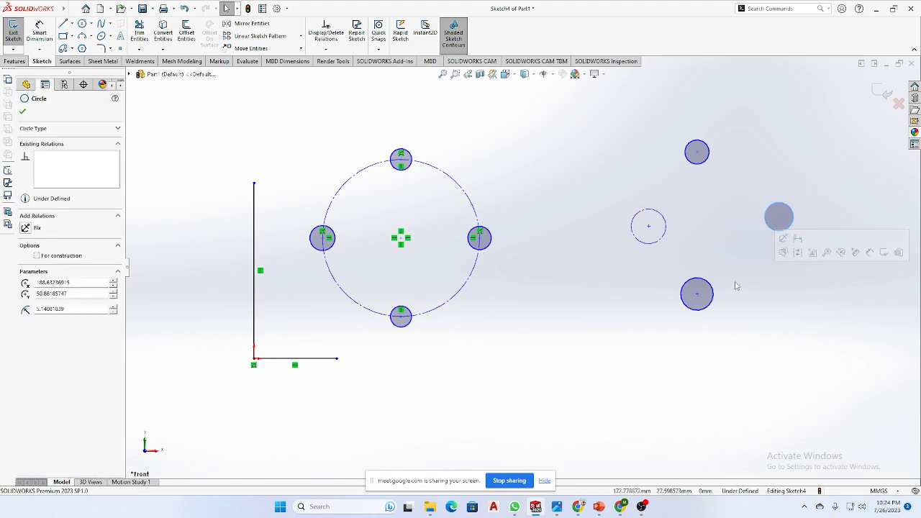
{"action": "key", "text": "Escape"}
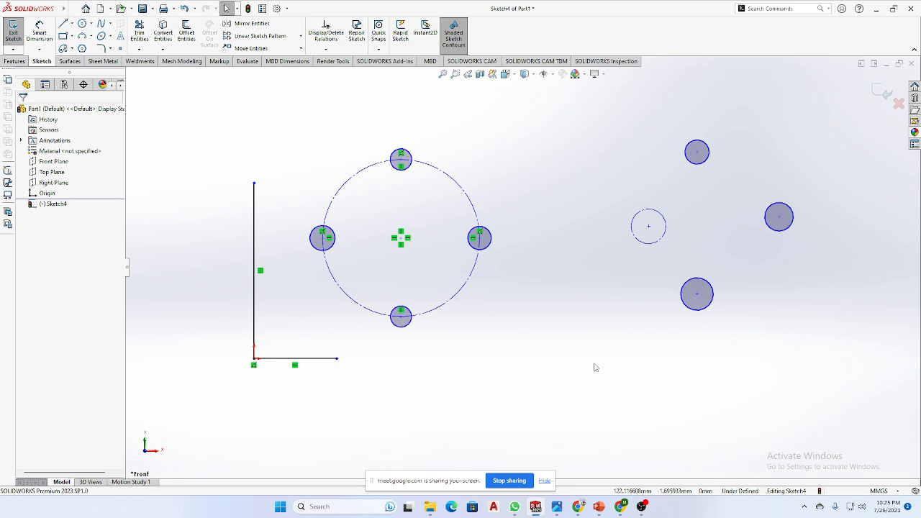
{"action": "scroll", "coordinate": [756, 250], "scroll_direction": "up", "scroll_amount": 1}
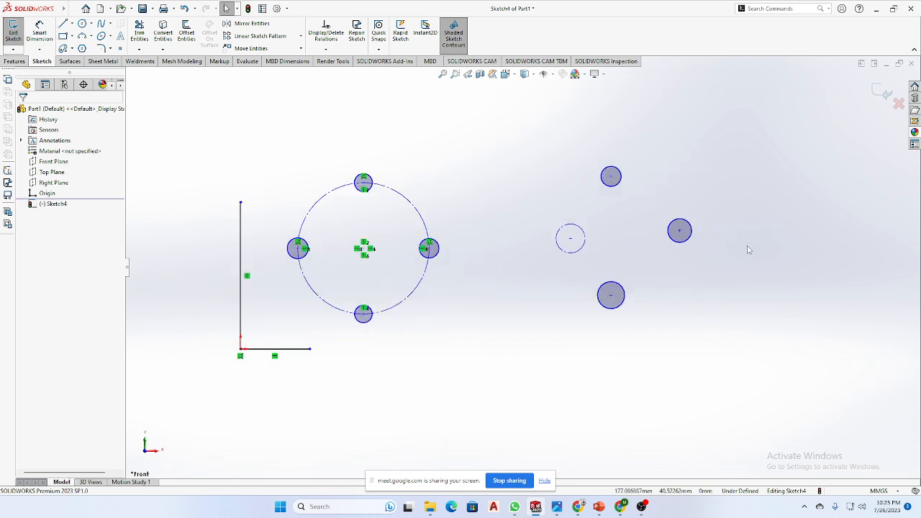
{"action": "scroll", "coordinate": [748, 249], "scroll_direction": "down", "scroll_amount": 1}
{"action": "scroll", "coordinate": [528, 242], "scroll_direction": "down", "scroll_amount": 3}
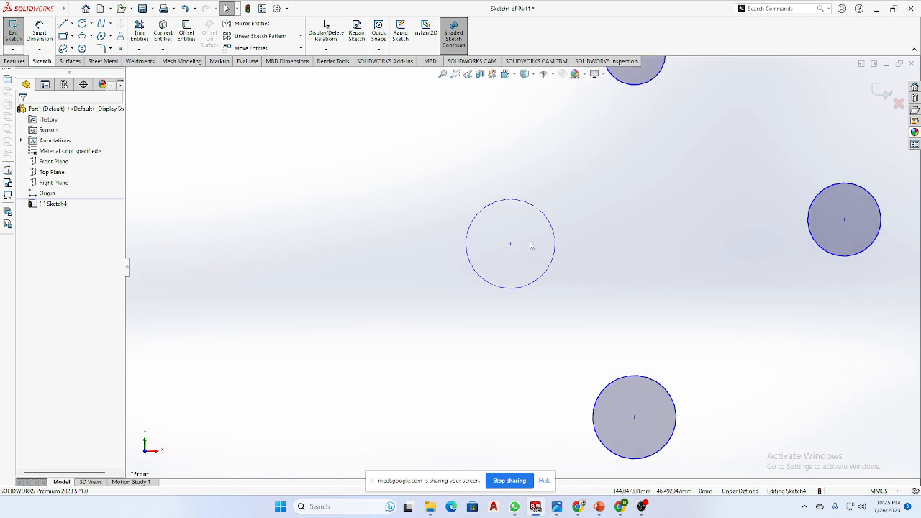
{"action": "scroll", "coordinate": [531, 246], "scroll_direction": "up", "scroll_amount": 1}
{"action": "scroll", "coordinate": [530, 246], "scroll_direction": "down", "scroll_amount": 3}
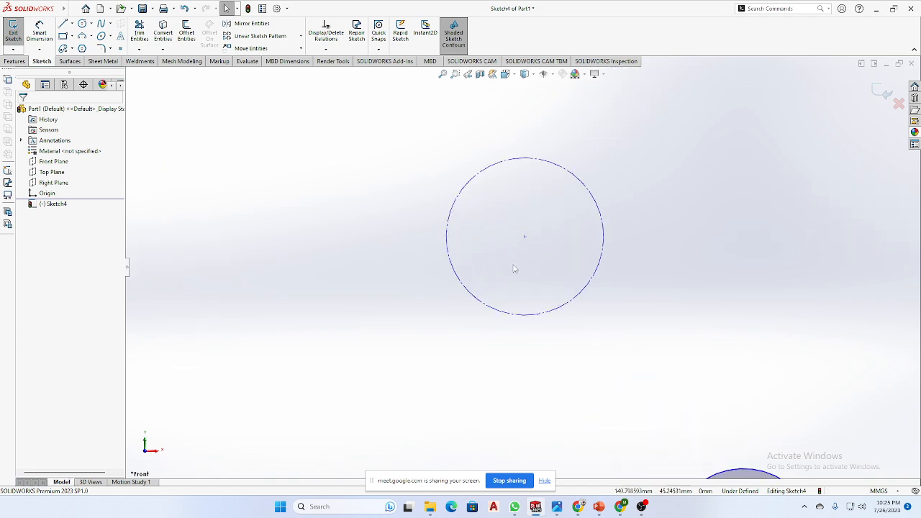
{"action": "scroll", "coordinate": [515, 268], "scroll_direction": "up", "scroll_amount": 4}
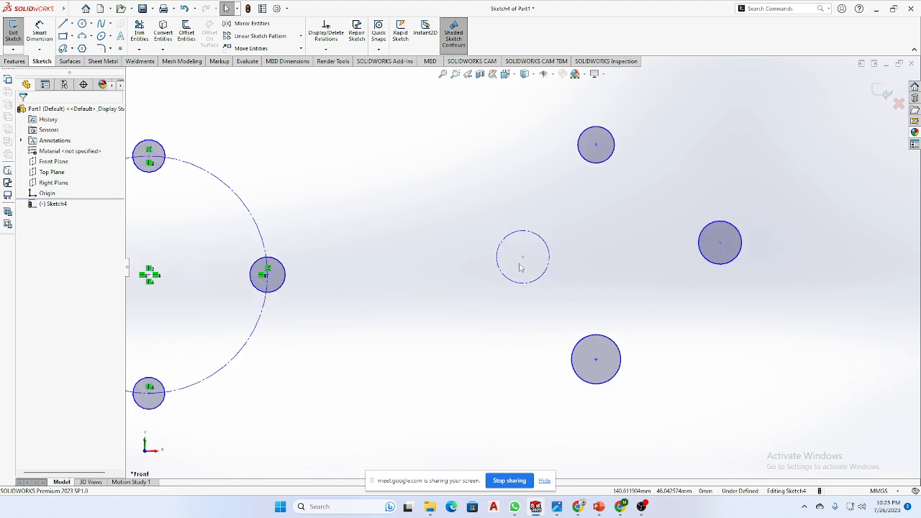
Sketch a corner rectangle about 152 mm by 81 mm, above and to the right of the free-standing circles
{"action": "scroll", "coordinate": [535, 272], "scroll_direction": "up", "scroll_amount": 3}
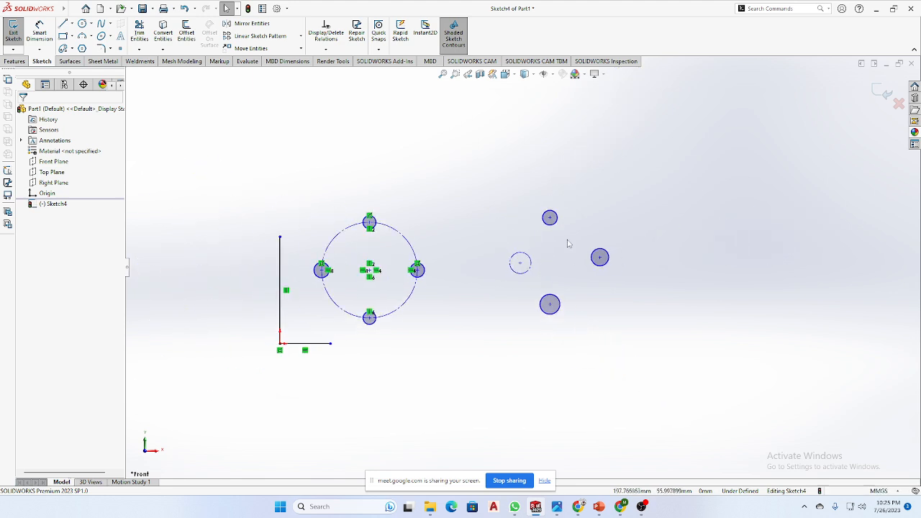
{"action": "left_click", "coordinate": [64, 36]}
{"action": "scroll", "coordinate": [510, 265], "scroll_direction": "up", "scroll_amount": 3}
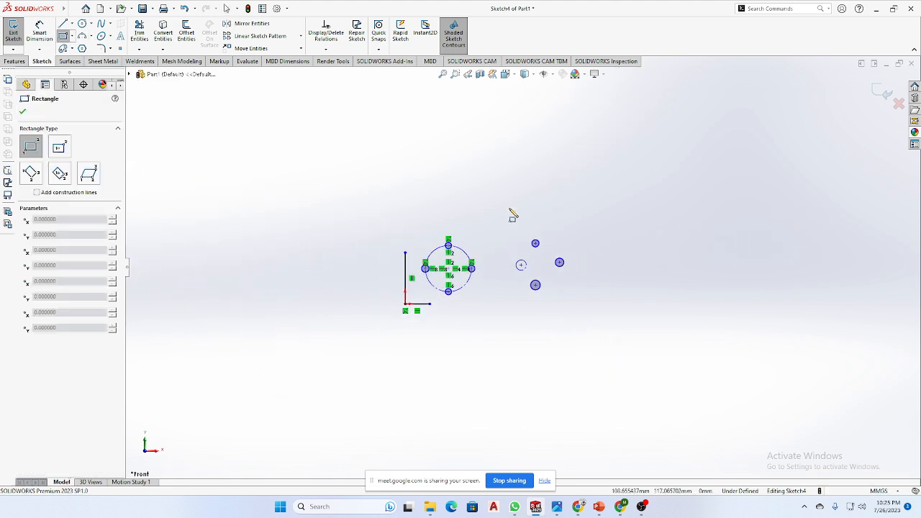
{"action": "scroll", "coordinate": [617, 220], "scroll_direction": "down", "scroll_amount": 2}
{"action": "left_click_drag", "start_coordinate": [610, 149], "coordinate": [828, 264]}
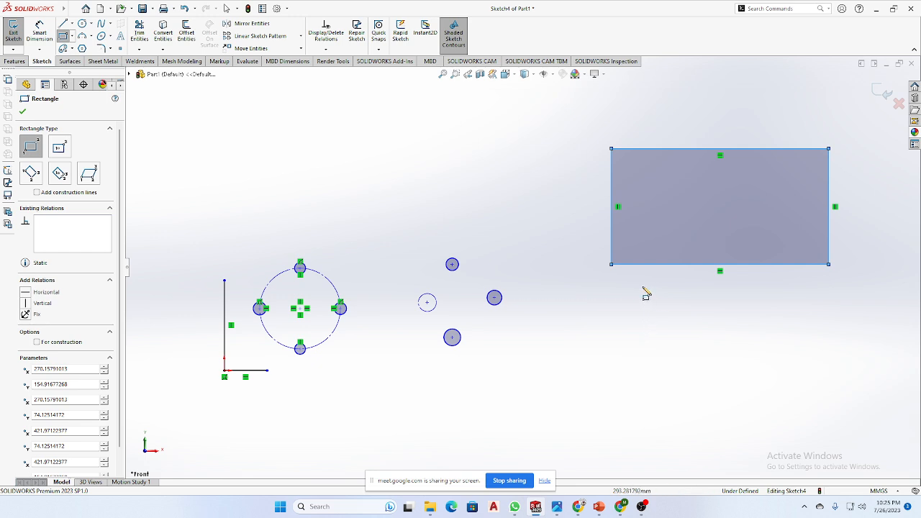
Sketch five hexagons with inscribed circles about 29 to 33 mm in diameter, centred on the rectangle's four corners and its top edge's midpoint
{"action": "left_click", "coordinate": [82, 49]}
{"action": "left_click_drag", "start_coordinate": [612, 149], "coordinate": [637, 149]}
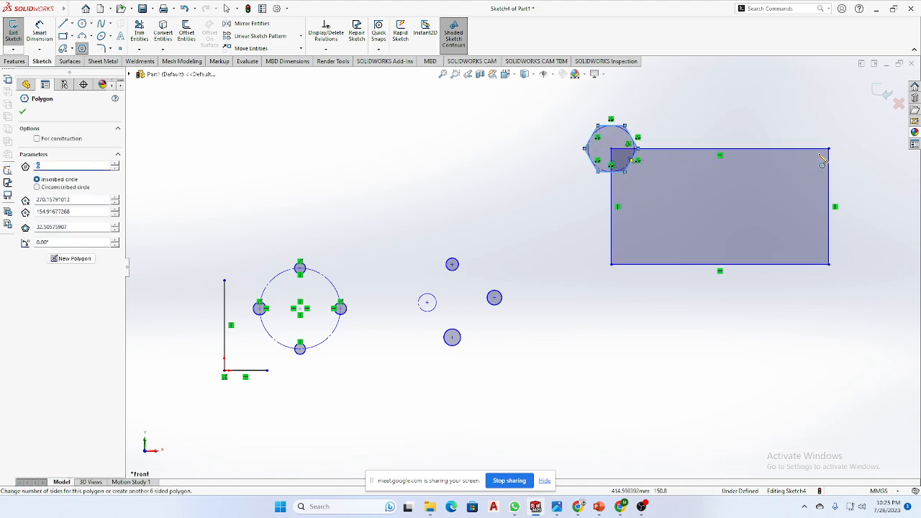
{"action": "left_click_drag", "start_coordinate": [829, 150], "coordinate": [856, 160]}
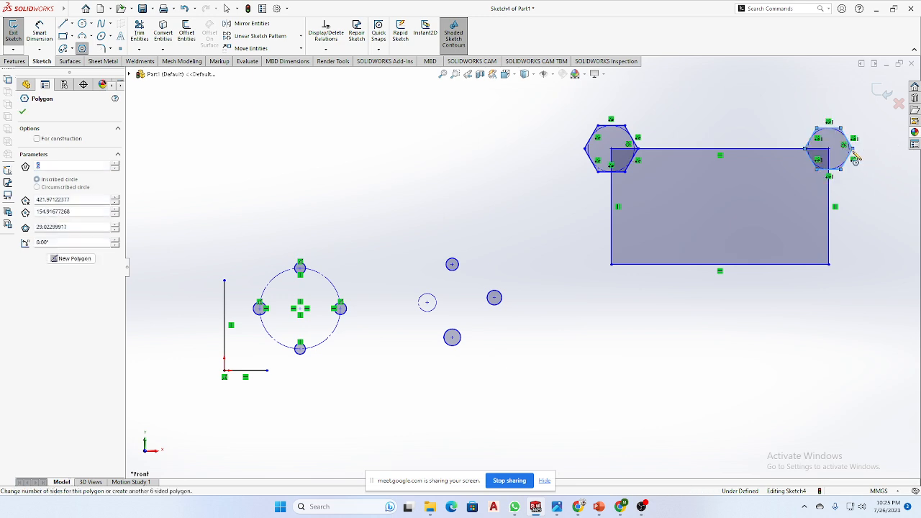
{"action": "left_click_drag", "start_coordinate": [829, 264], "coordinate": [856, 269]}
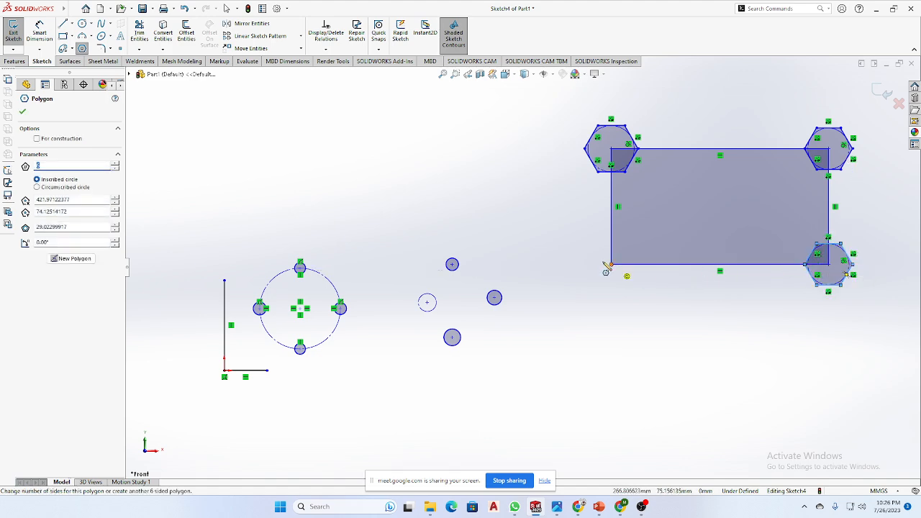
{"action": "left_click_drag", "start_coordinate": [611, 264], "coordinate": [641, 270]}
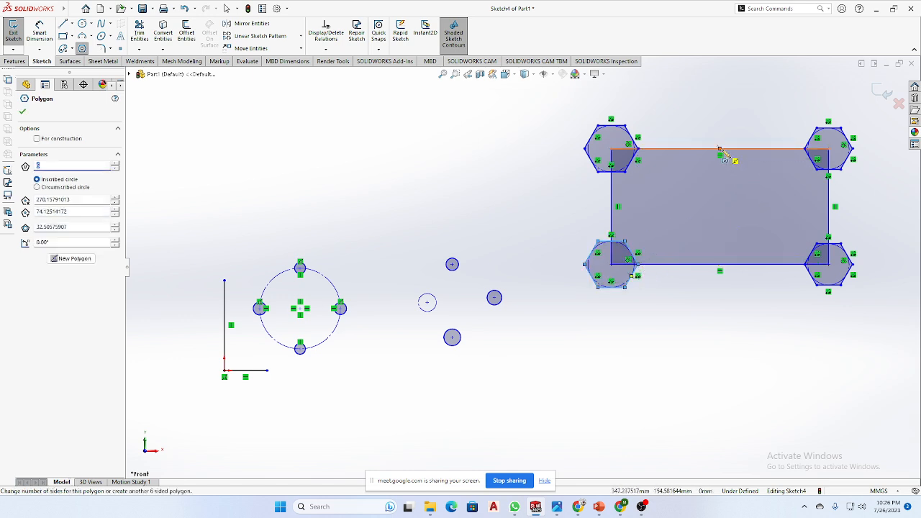
{"action": "left_click_drag", "start_coordinate": [719, 150], "coordinate": [745, 149]}
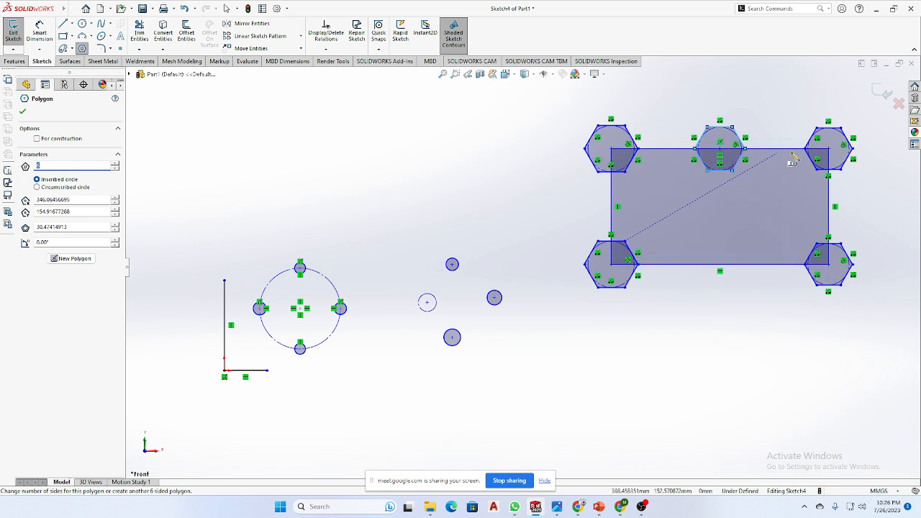
{"action": "left_click", "coordinate": [14, 62]}
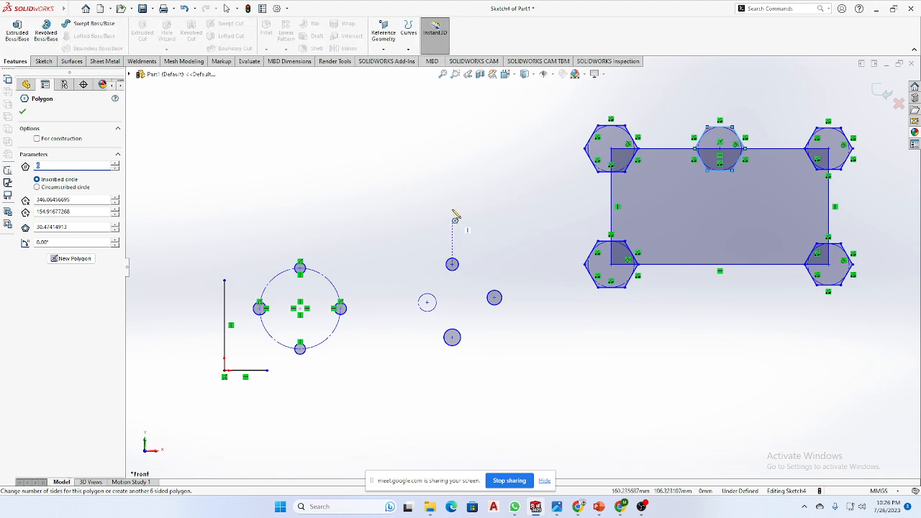
{"action": "key", "text": "Escape"}
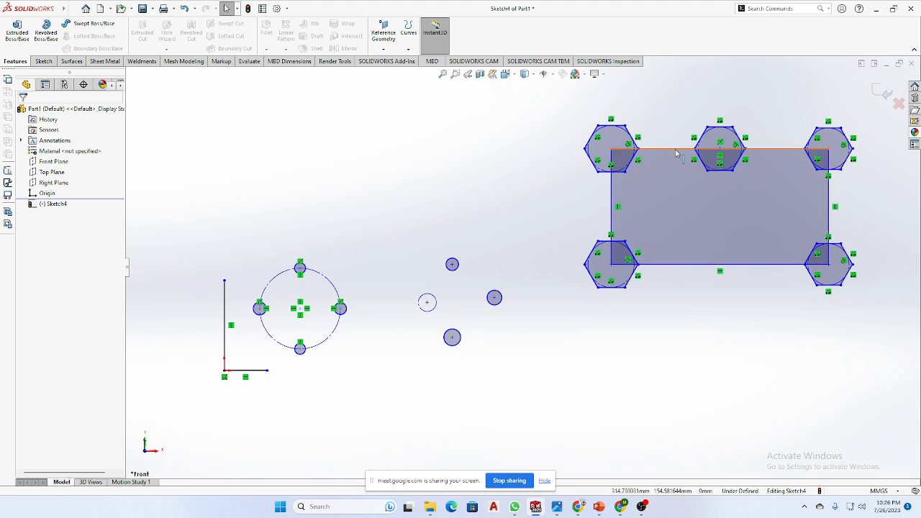
Convert the four sides of the rectangle to construction geometry one by one
{"action": "left_click", "coordinate": [677, 153]}
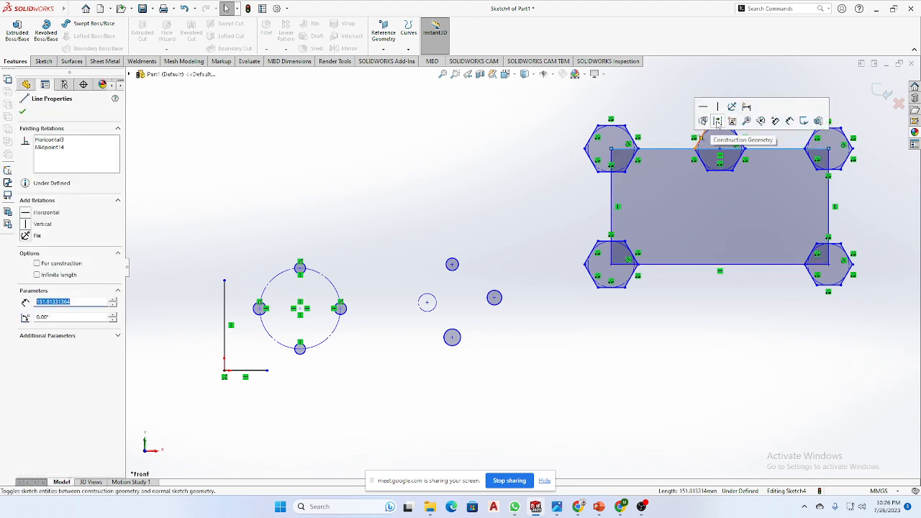
{"action": "left_click", "coordinate": [718, 121]}
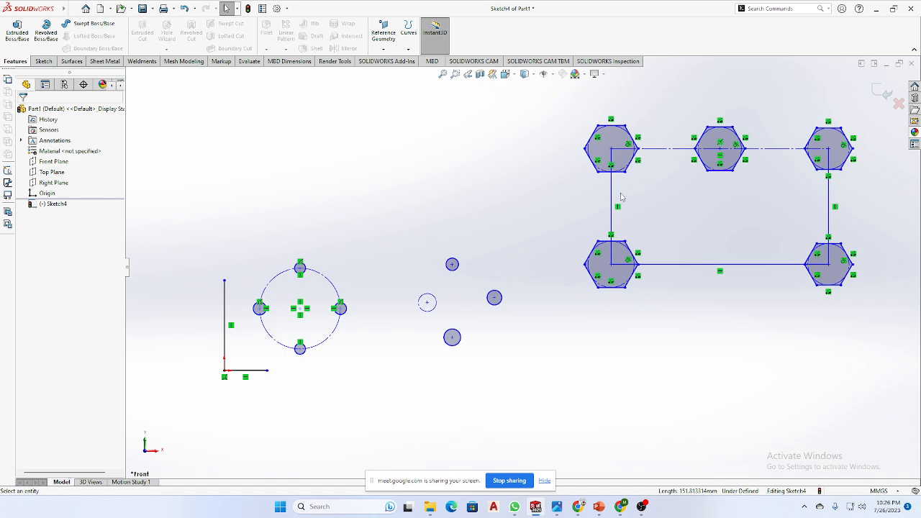
{"action": "left_click", "coordinate": [612, 205]}
{"action": "left_click", "coordinate": [660, 164]}
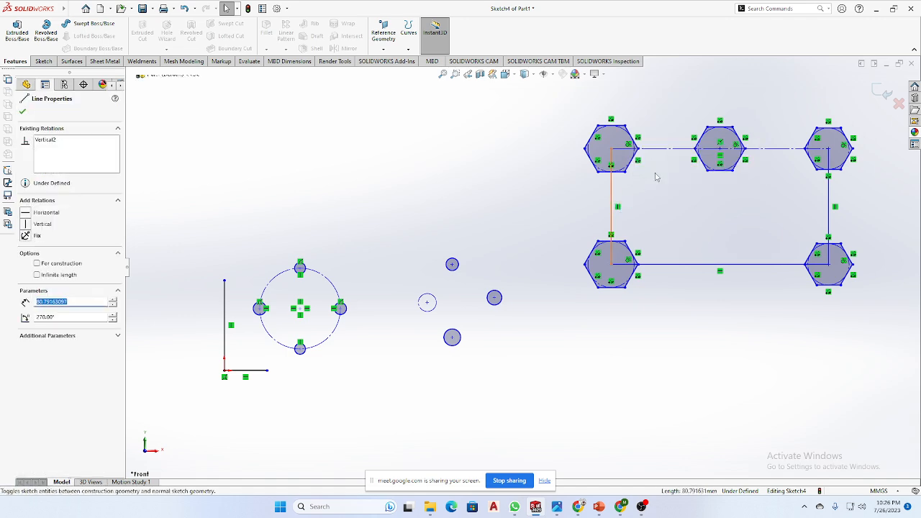
{"action": "left_click", "coordinate": [660, 265]}
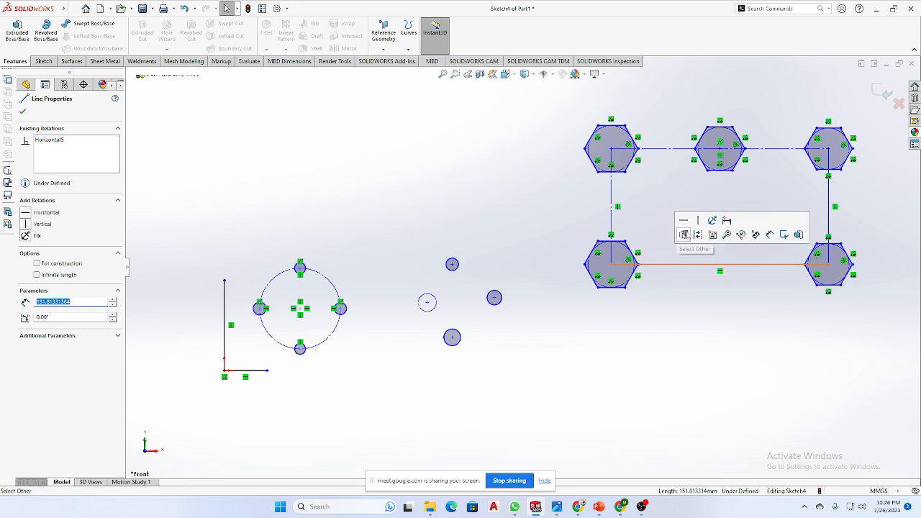
{"action": "left_click", "coordinate": [699, 238]}
{"action": "left_click", "coordinate": [829, 222]}
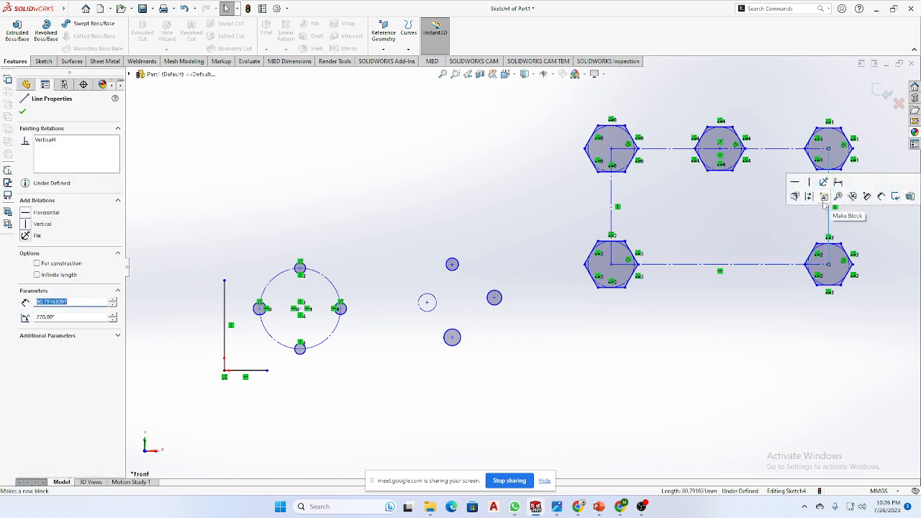
{"action": "left_click", "coordinate": [809, 195]}
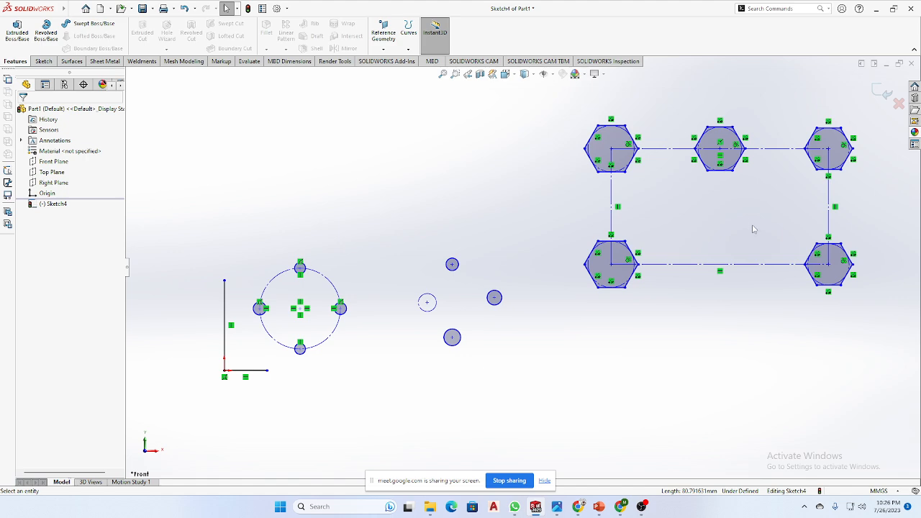
Extrude the five hexagon regions together to a blind depth of 130 mm
{"action": "scroll", "coordinate": [684, 235], "scroll_direction": "down", "scroll_amount": 2}
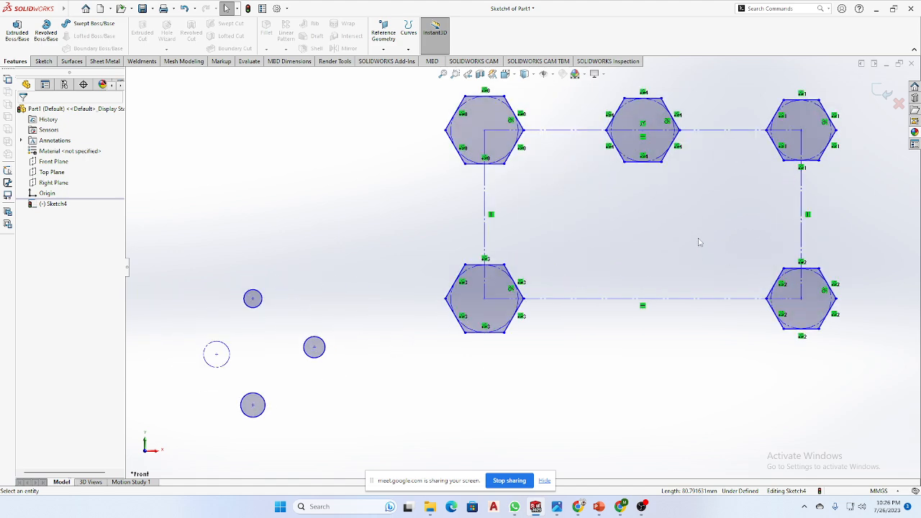
{"action": "scroll", "coordinate": [699, 243], "scroll_direction": "up", "scroll_amount": 1}
{"action": "left_click", "coordinate": [18, 31]}
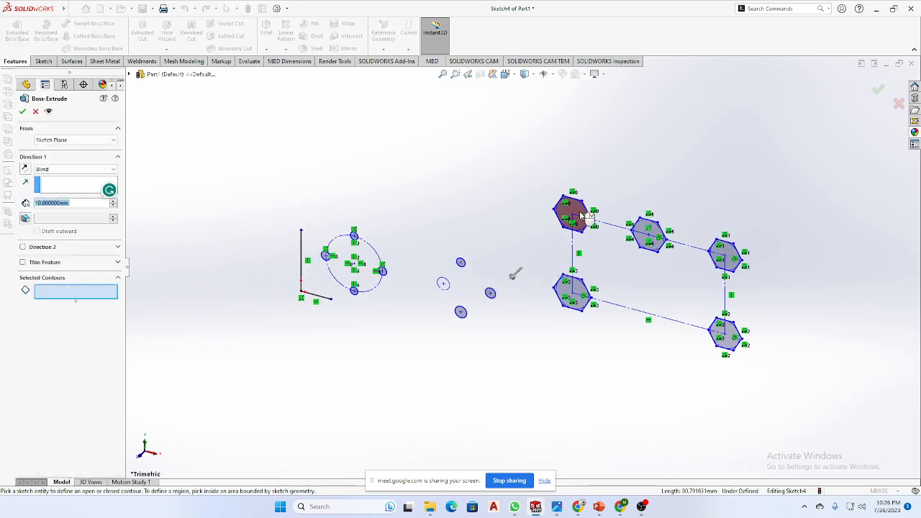
{"action": "left_click", "coordinate": [568, 215]}
{"action": "left_click", "coordinate": [655, 227]}
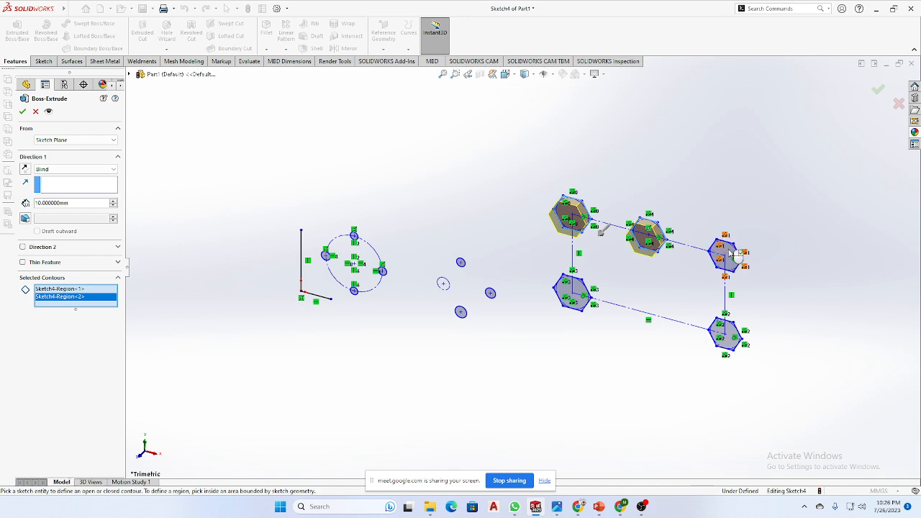
{"action": "left_click", "coordinate": [725, 255]}
{"action": "left_click", "coordinate": [734, 332]}
{"action": "left_click", "coordinate": [586, 302]}
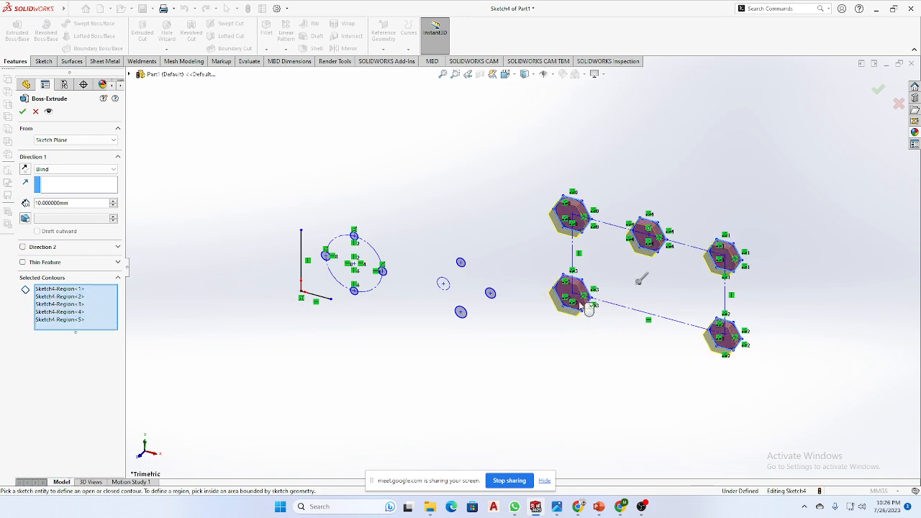
{"action": "mouse_move", "coordinate": [590, 308]}
{"action": "middle_mouse_down"}
{"action": "mouse_move", "coordinate": [664, 242]}
{"action": "mouse_move", "coordinate": [621, 277]}
{"action": "middle_mouse_up"}
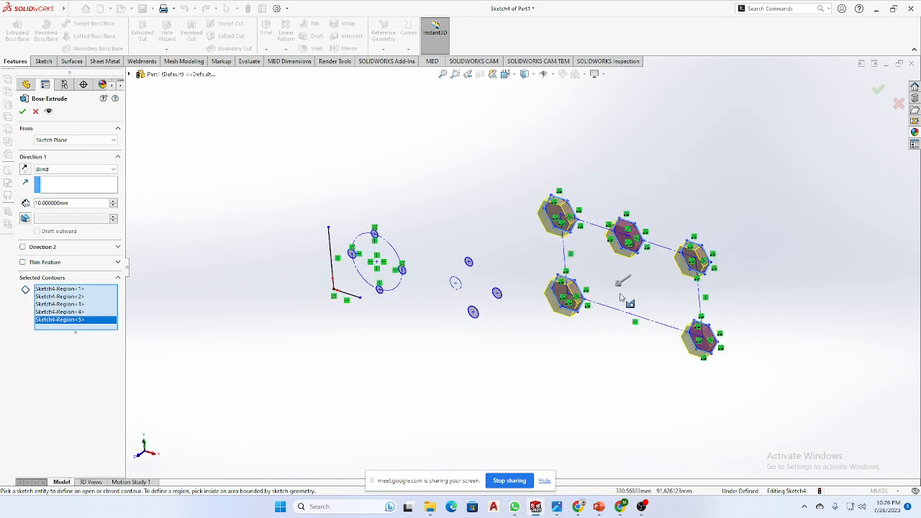
{"action": "left_click_drag", "start_coordinate": [623, 291], "coordinate": [572, 348]}
{"action": "mouse_move", "coordinate": [588, 347]}
{"action": "middle_mouse_down"}
{"action": "mouse_move", "coordinate": [598, 307]}
{"action": "mouse_move", "coordinate": [598, 325]}
{"action": "middle_mouse_up"}
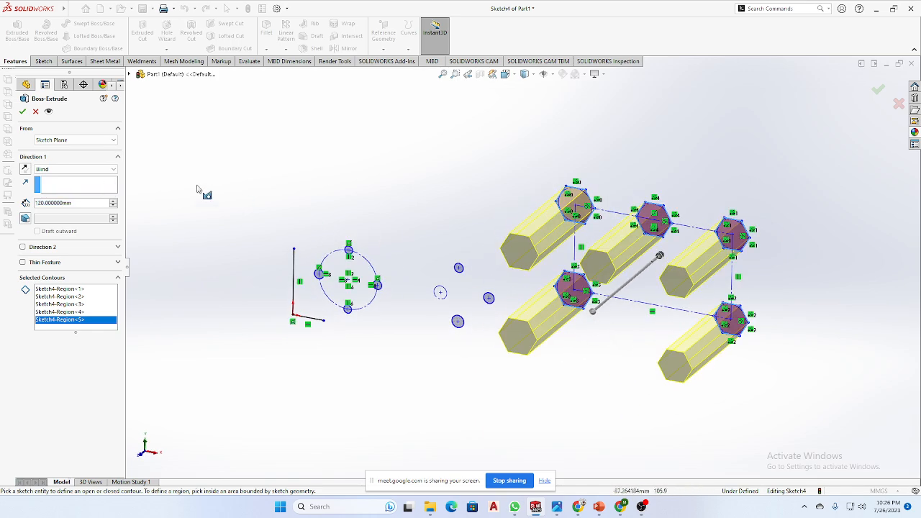
{"action": "left_click", "coordinate": [22, 111]}
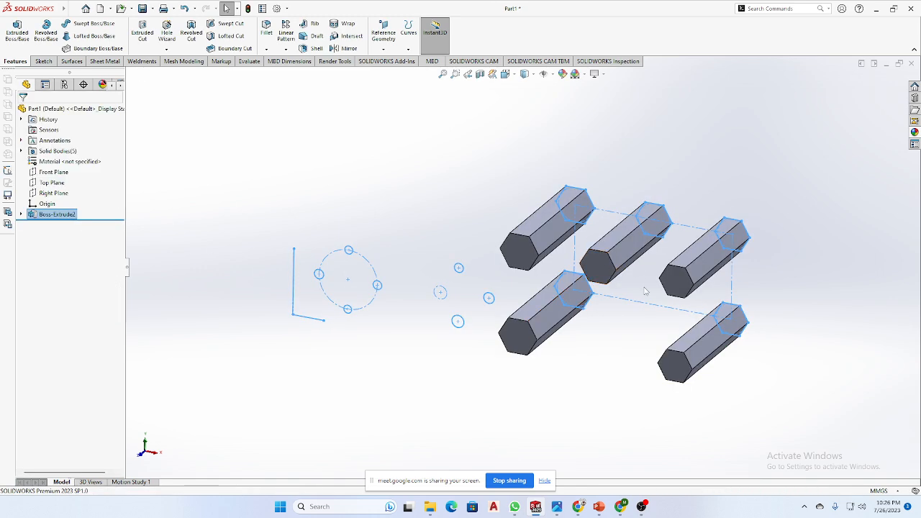
{"action": "middle_click_drag", "start_coordinate": [619, 308], "coordinate": [414, 303]}
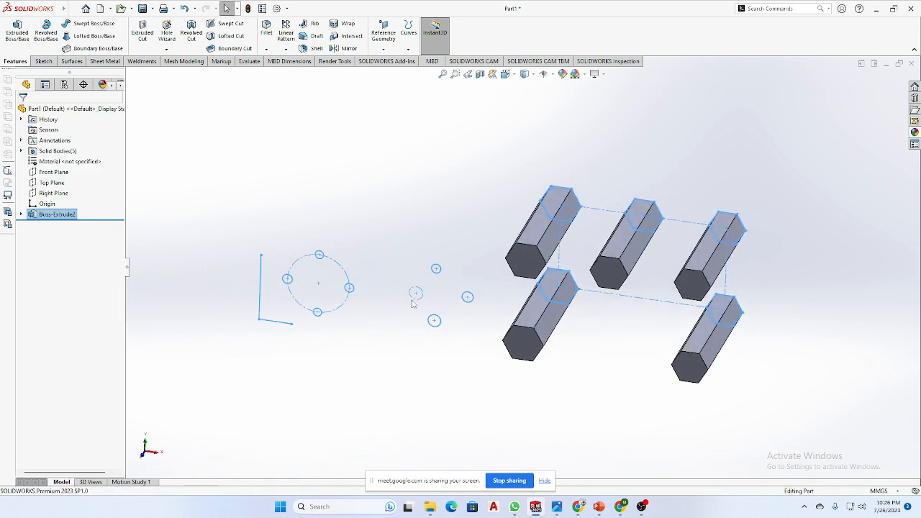
Delete the extrusion of the five hexagons, keeping its sketch
{"action": "left_click", "coordinate": [64, 215]}
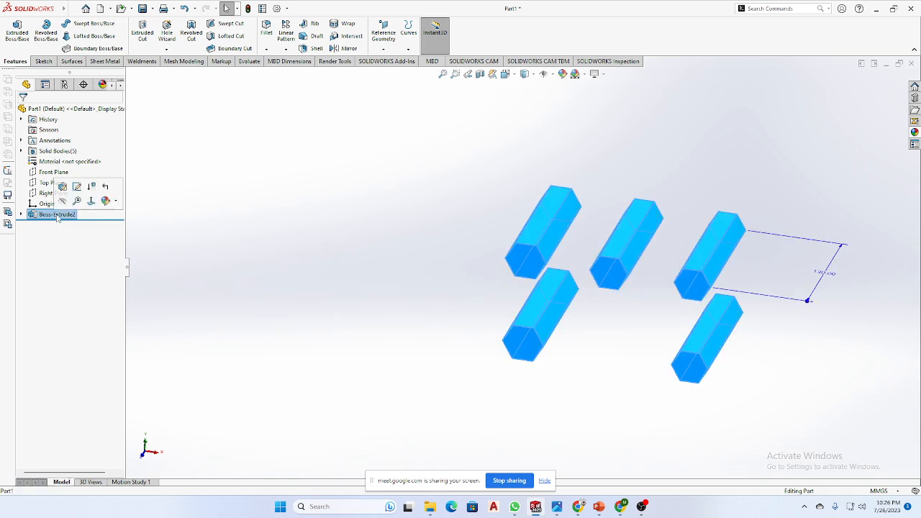
{"action": "left_click", "coordinate": [64, 215]}
{"action": "key", "text": "Escape"}
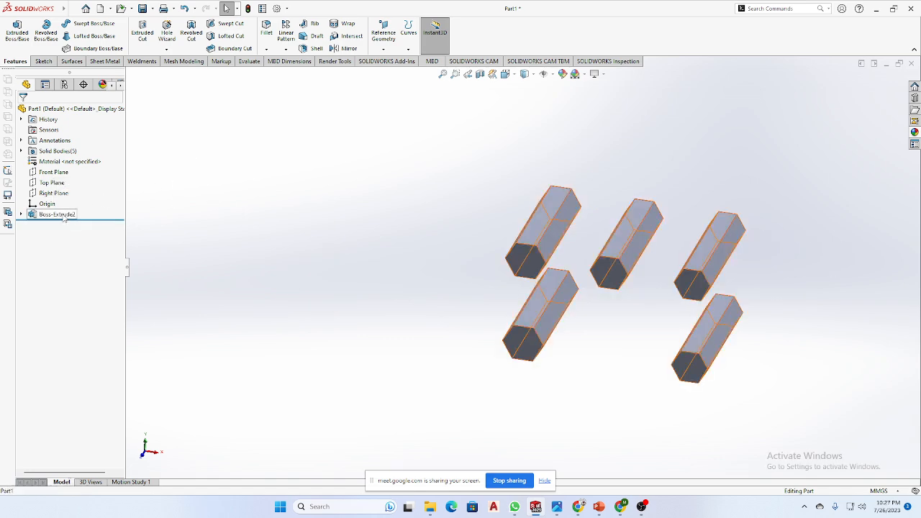
{"action": "key", "text": "Delete"}
{"action": "left_click", "coordinate": [516, 206]}
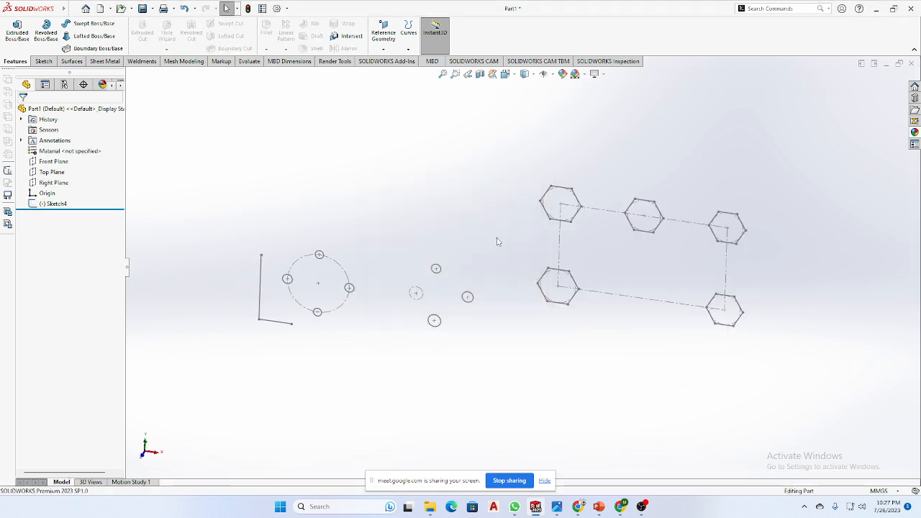
Reopen the sketch for editing and convert the rectangle's four sides back to normal sketch geometry
{"action": "left_click", "coordinate": [598, 214]}
{"action": "left_click", "coordinate": [625, 181]}
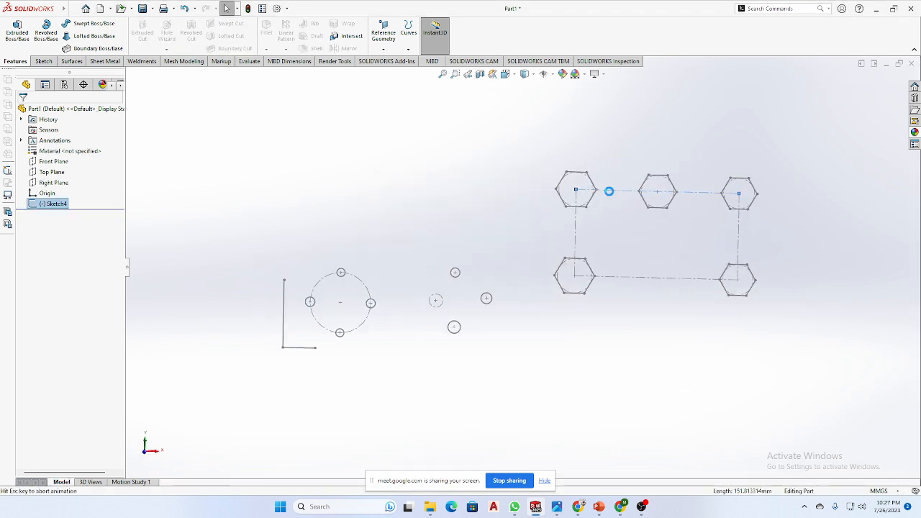
{"action": "left_click", "coordinate": [615, 194]}
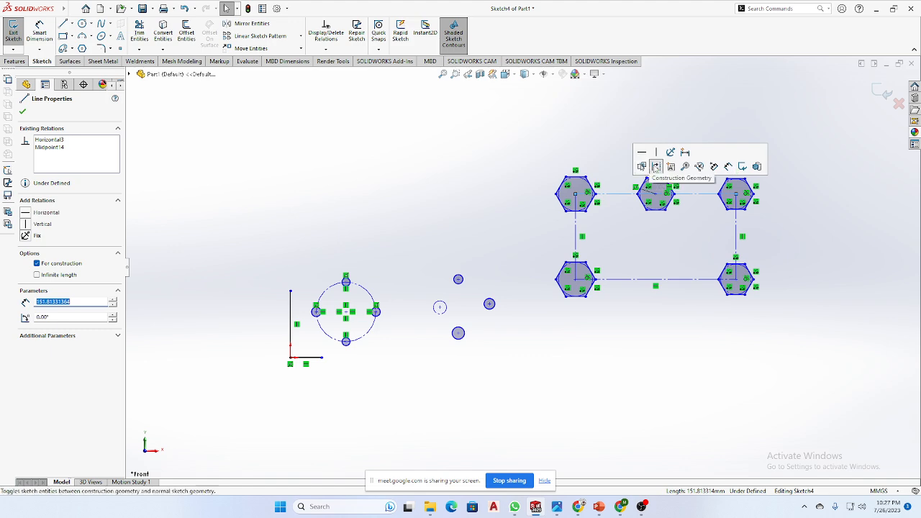
{"action": "left_click", "coordinate": [656, 170]}
{"action": "left_click", "coordinate": [625, 279]}
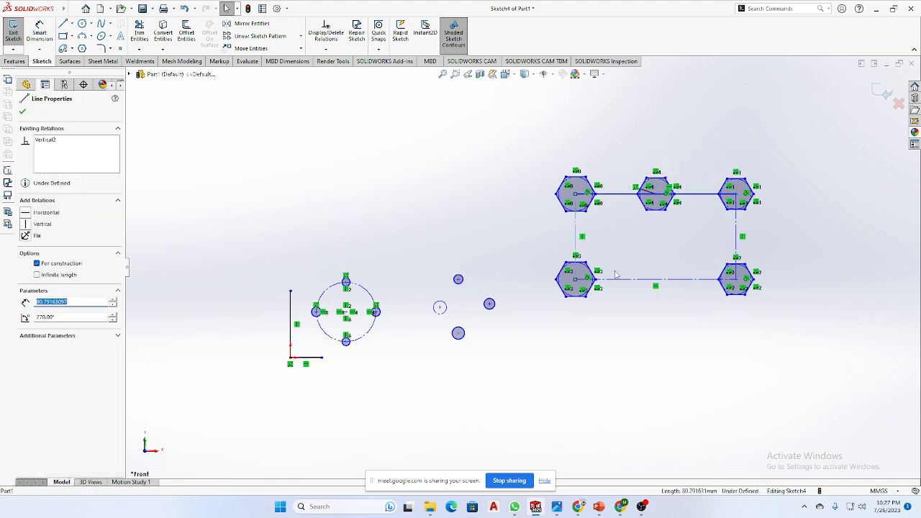
{"action": "left_click", "coordinate": [624, 280], "text": "ctrl"}
{"action": "left_click", "coordinate": [735, 243], "text": "ctrl"}
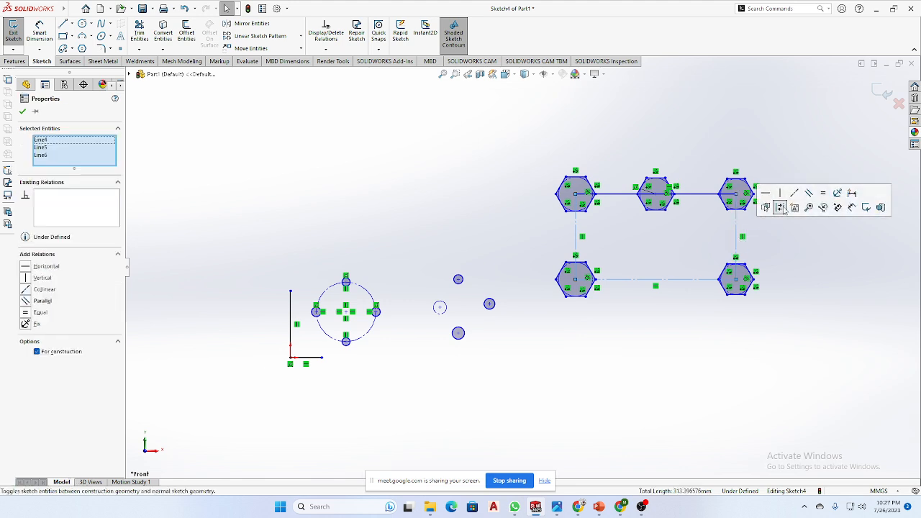
{"action": "left_click", "coordinate": [780, 209]}
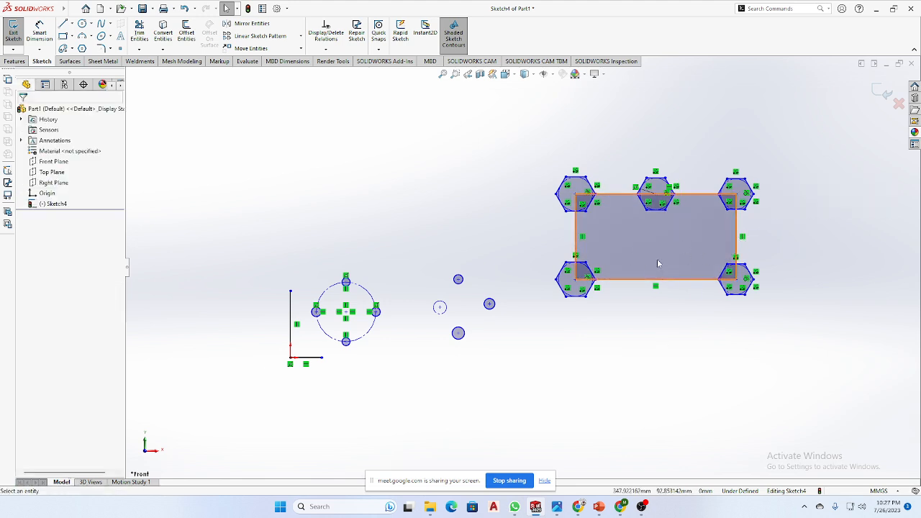
Extrude the rectangle's interior region together with the upper middle and upper left hexagon regions to a blind depth of 130 mm
{"action": "left_click", "coordinate": [14, 62]}
{"action": "left_click", "coordinate": [17, 32]}
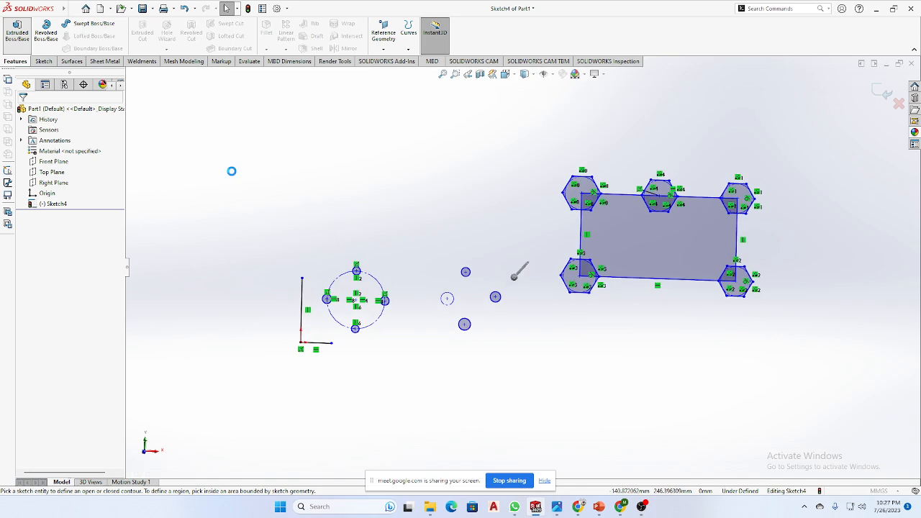
{"action": "left_click", "coordinate": [628, 280]}
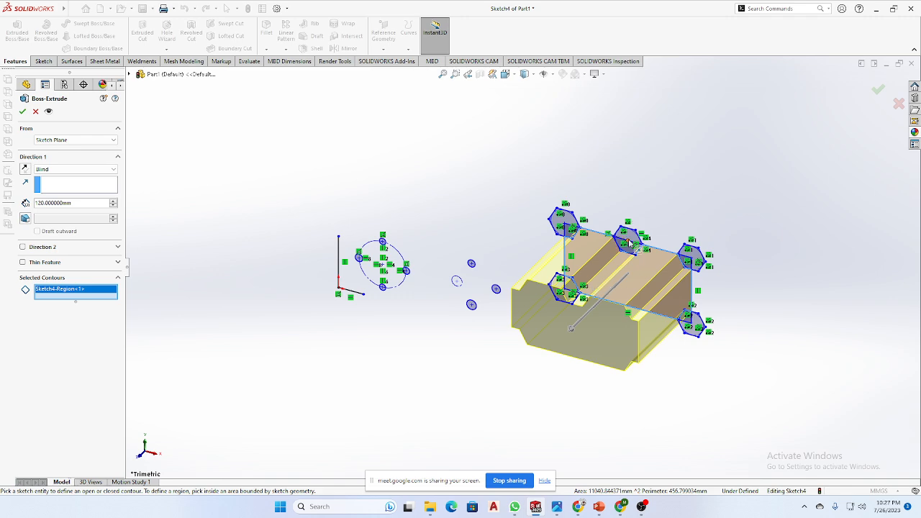
{"action": "left_click", "coordinate": [630, 243]}
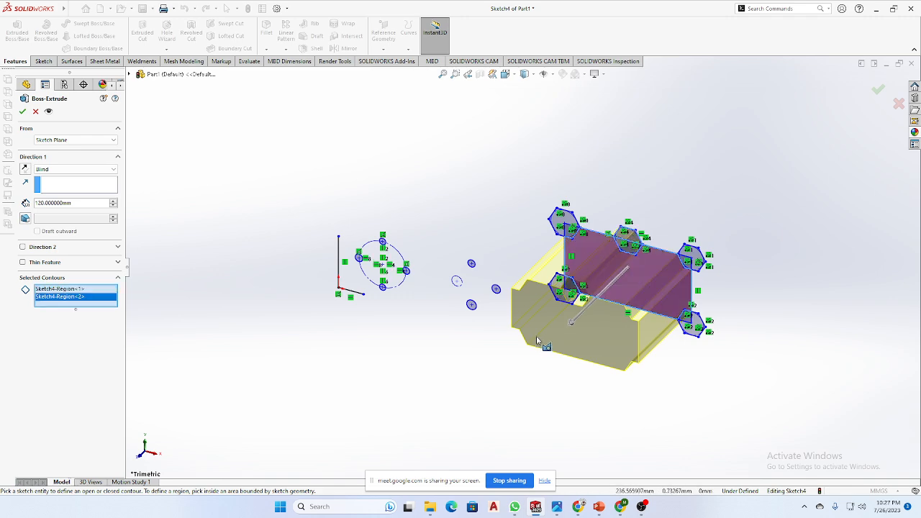
{"action": "mouse_move", "coordinate": [536, 340]}
{"action": "middle_mouse_down"}
{"action": "mouse_move", "coordinate": [567, 273]}
{"action": "mouse_move", "coordinate": [636, 288]}
{"action": "mouse_move", "coordinate": [679, 278]}
{"action": "mouse_move", "coordinate": [645, 319]}
{"action": "middle_mouse_up"}
{"action": "left_click", "coordinate": [574, 272]}
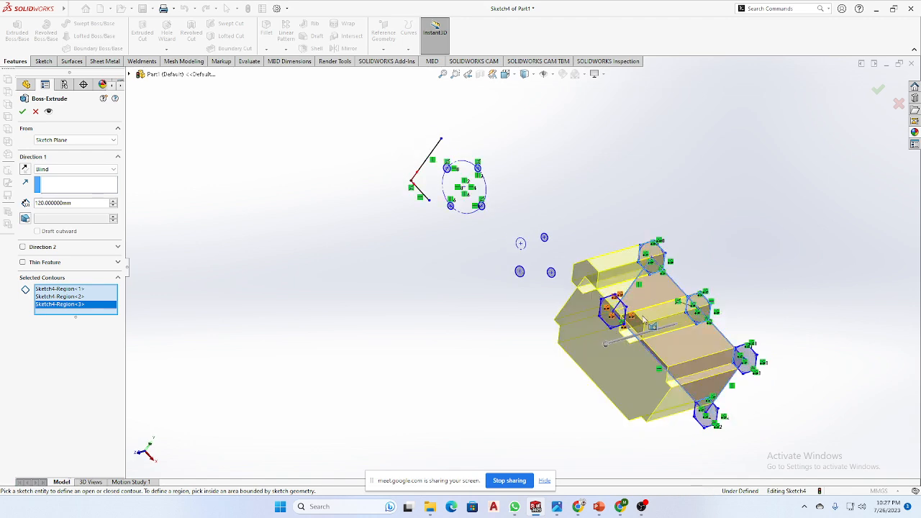
{"action": "scroll", "coordinate": [670, 299], "scroll_direction": "down", "scroll_amount": 3}
{"action": "middle_click_drag", "start_coordinate": [652, 282], "coordinate": [672, 267]}
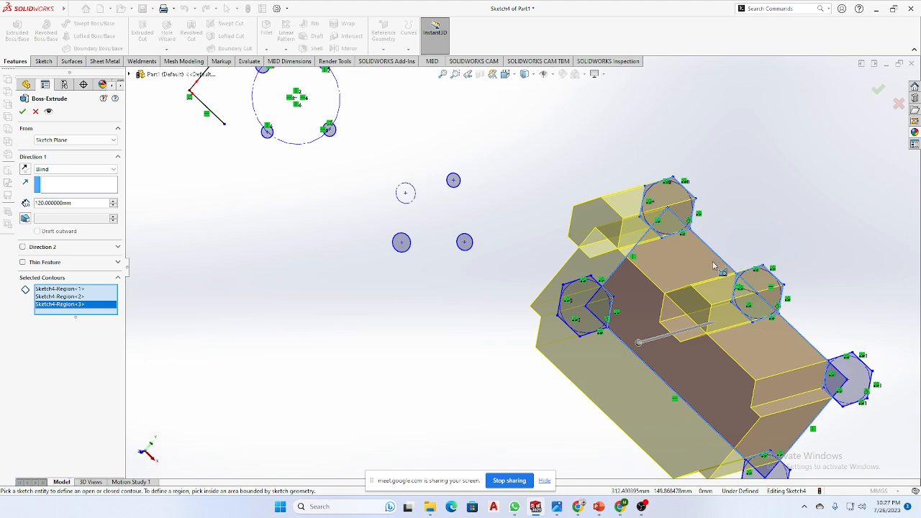
{"action": "scroll", "coordinate": [714, 266], "scroll_direction": "up", "scroll_amount": 2}
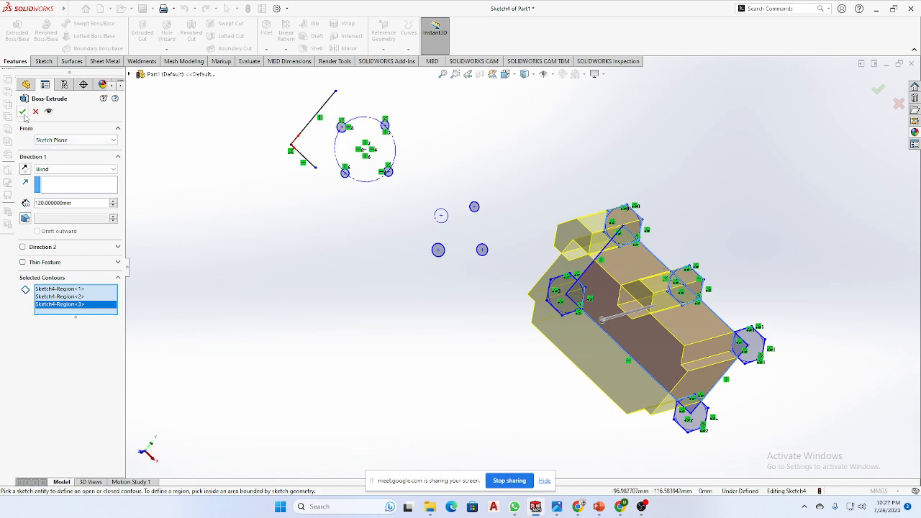
{"action": "mouse_move", "coordinate": [543, 351]}
{"action": "middle_mouse_down"}
{"action": "mouse_move", "coordinate": [569, 339]}
{"action": "mouse_move", "coordinate": [534, 357]}
{"action": "middle_mouse_up"}
{"action": "left_click", "coordinate": [878, 90]}
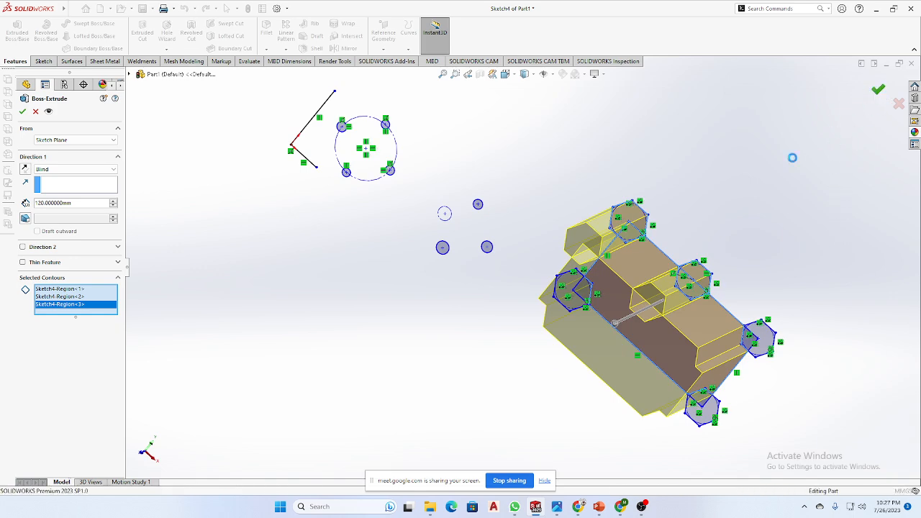
{"action": "mouse_move", "coordinate": [750, 199]}
{"action": "middle_mouse_down"}
{"action": "mouse_move", "coordinate": [690, 218]}
{"action": "mouse_move", "coordinate": [711, 109]}
{"action": "mouse_move", "coordinate": [762, 92]}
{"action": "mouse_move", "coordinate": [742, 159]}
{"action": "mouse_move", "coordinate": [758, 126]}
{"action": "mouse_move", "coordinate": [746, 148]}
{"action": "mouse_move", "coordinate": [547, 173]}
{"action": "mouse_move", "coordinate": [225, 193]}
{"action": "middle_mouse_up"}
Delete the extrusion of the rectangle and hexagon regions, keeping its sketch
{"action": "double_click", "coordinate": [46, 215]}
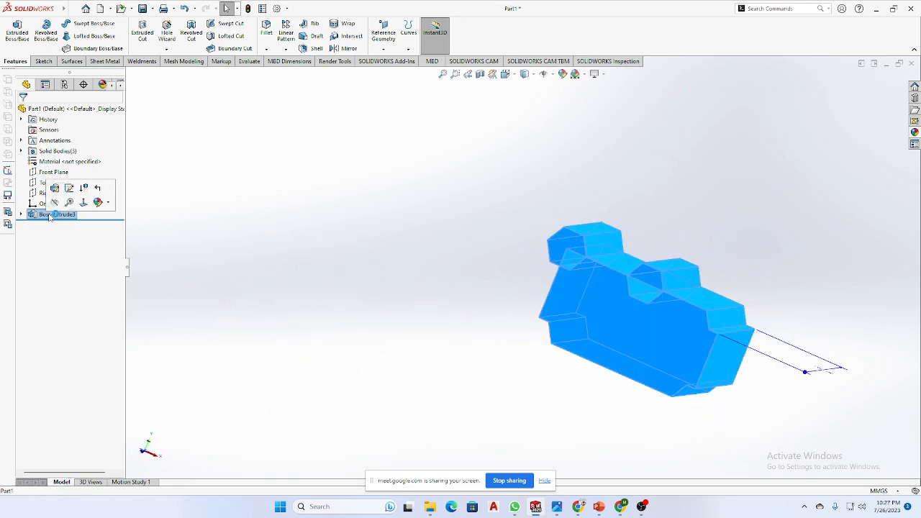
{"action": "key", "text": "BackSpace"}
{"action": "key", "text": "Escape"}
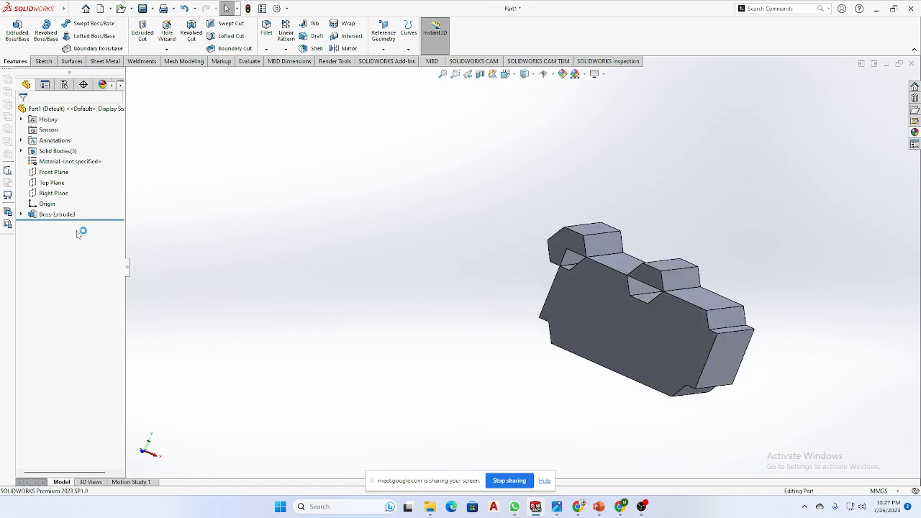
{"action": "left_click", "coordinate": [65, 211]}
{"action": "key", "text": "Delete"}
{"action": "left_click", "coordinate": [519, 205]}
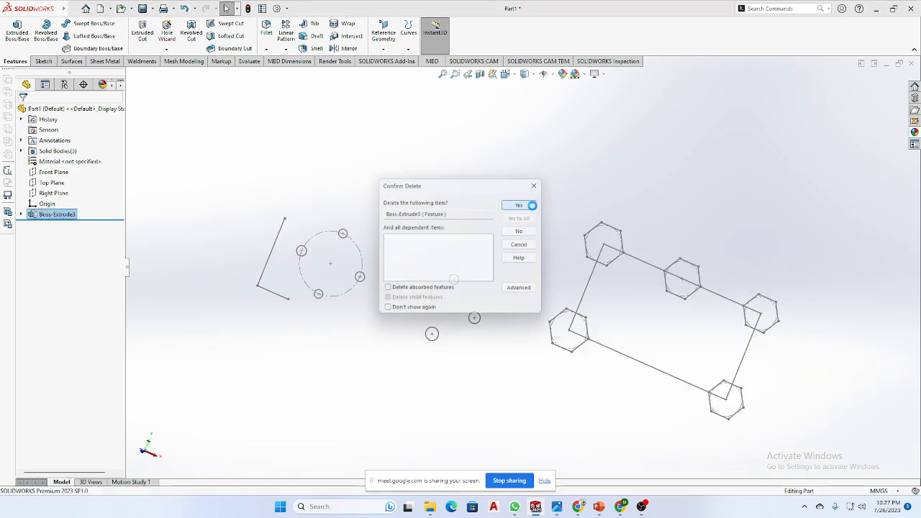
Orient the view normal to the front and reopen the remaining sketch for editing
{"action": "middle_click_drag", "start_coordinate": [699, 329], "coordinate": [670, 323]}
{"action": "key", "text": "space"}
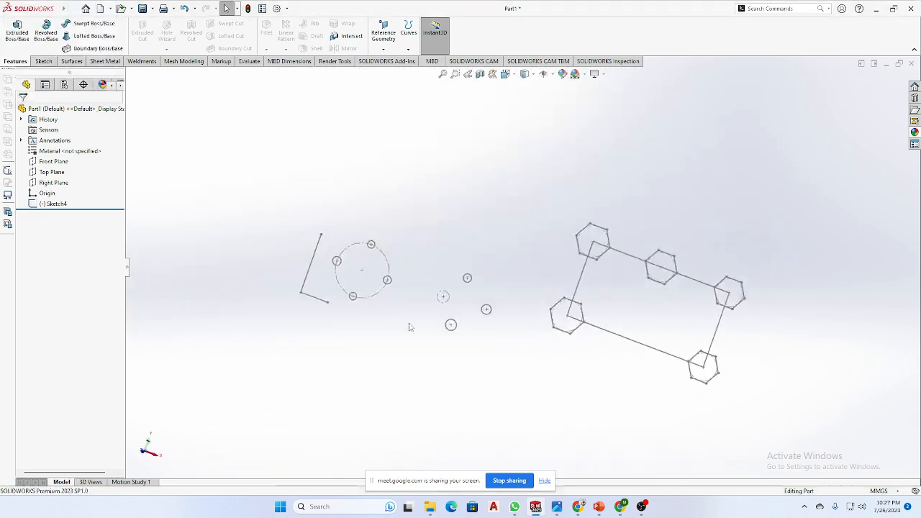
{"action": "left_click", "coordinate": [627, 282]}
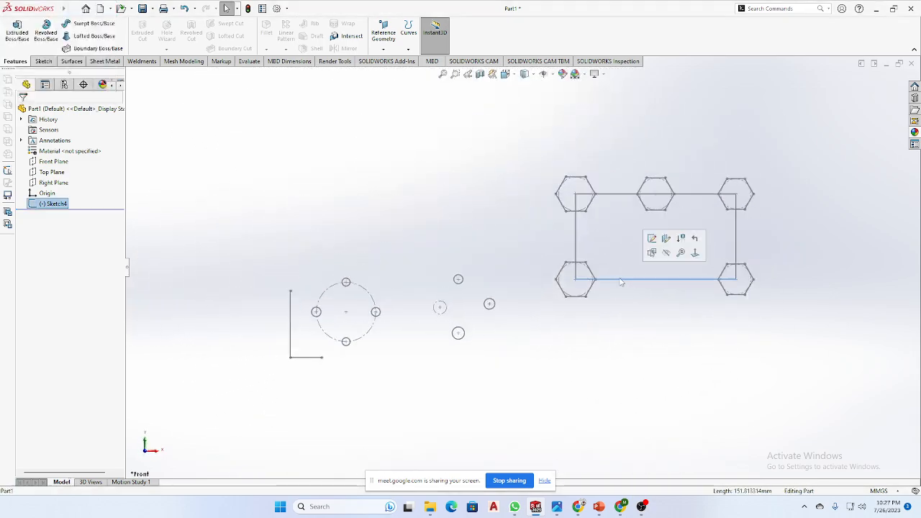
{"action": "left_click", "coordinate": [494, 327]}
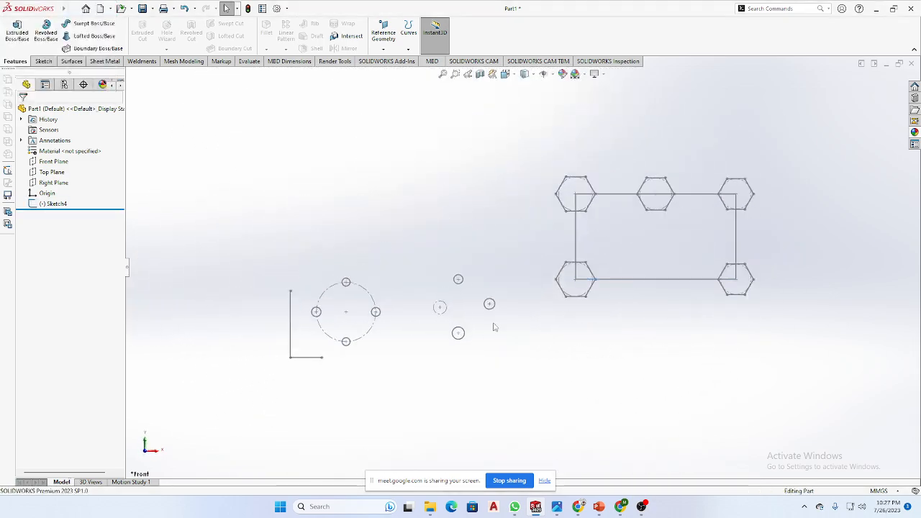
{"action": "left_click", "coordinate": [55, 206]}
{"action": "left_click", "coordinate": [57, 177]}
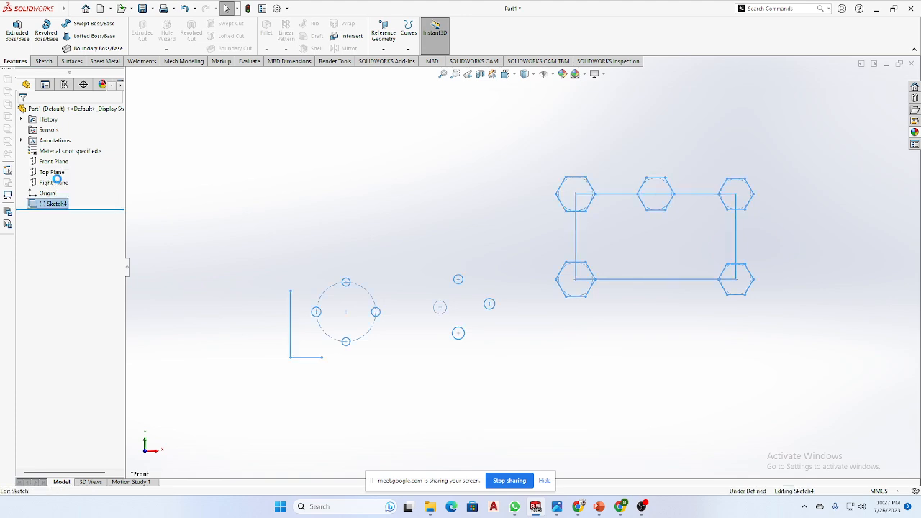
{"action": "scroll", "coordinate": [682, 281], "scroll_direction": "down", "scroll_amount": 1}
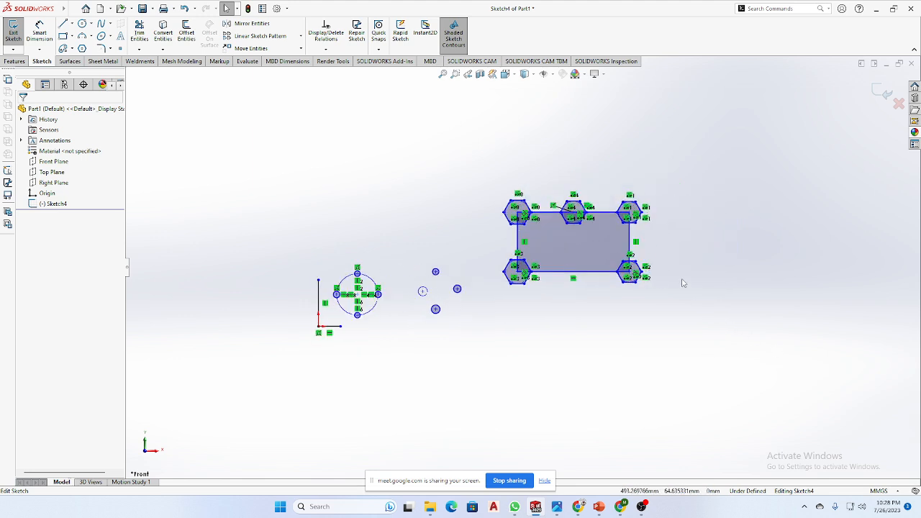
{"action": "scroll", "coordinate": [692, 292], "scroll_direction": "down", "scroll_amount": 2}
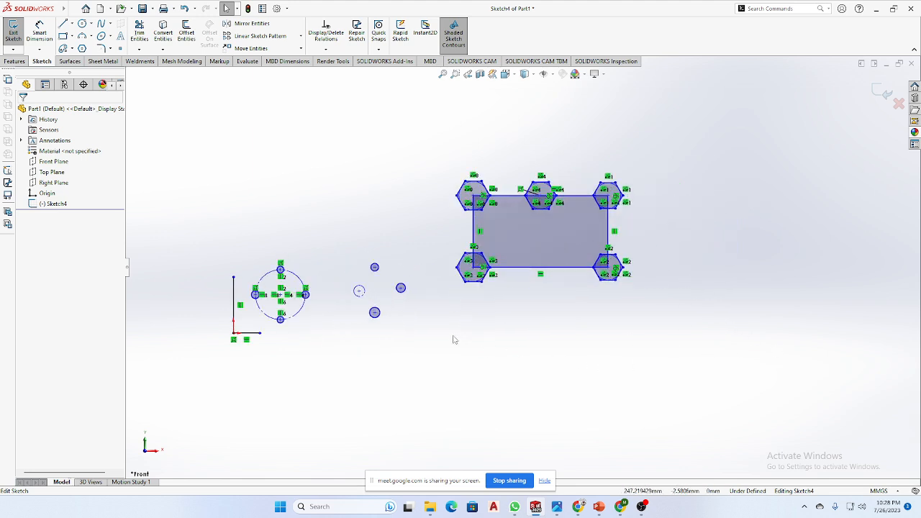
Switch to WhatsApp to check the handwritten Day-3 topic list, and return to the SOLIDWORKS sketch
{"action": "mouse_move", "coordinate": [559, 510]}
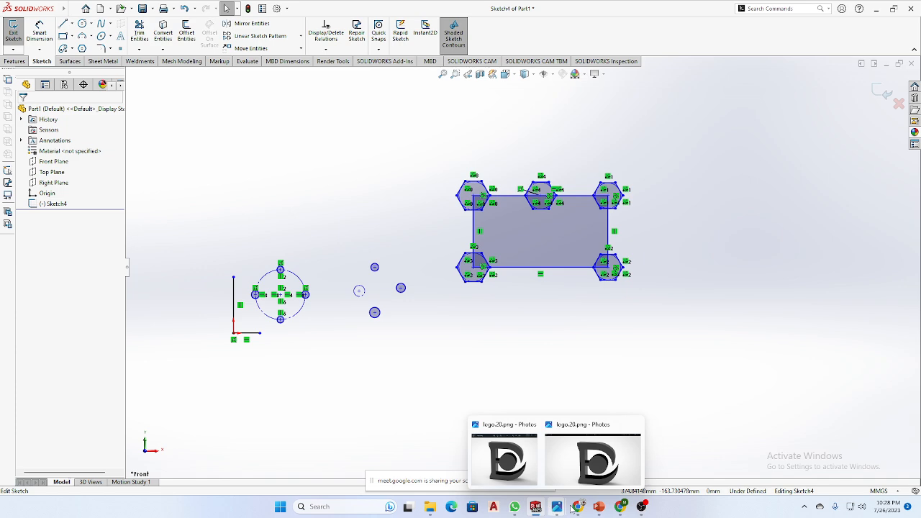
{"action": "left_click", "coordinate": [515, 506]}
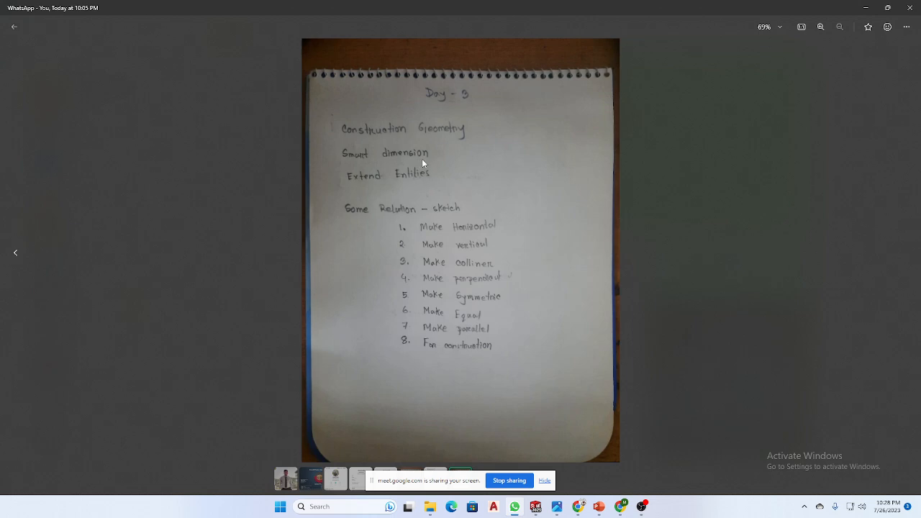
{"action": "left_click", "coordinate": [865, 7]}
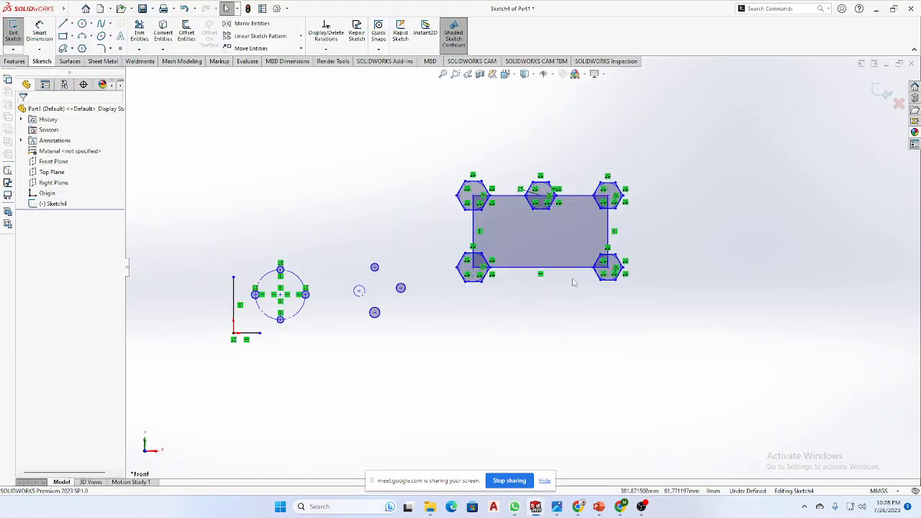
Delete all the circles, the hexagons and the rectangle from the sketch, keeping the two perpendicular lines at the origin
{"action": "scroll", "coordinate": [605, 226], "scroll_direction": "down", "scroll_amount": 2}
{"action": "scroll", "coordinate": [605, 226], "scroll_direction": "up", "scroll_amount": 2}
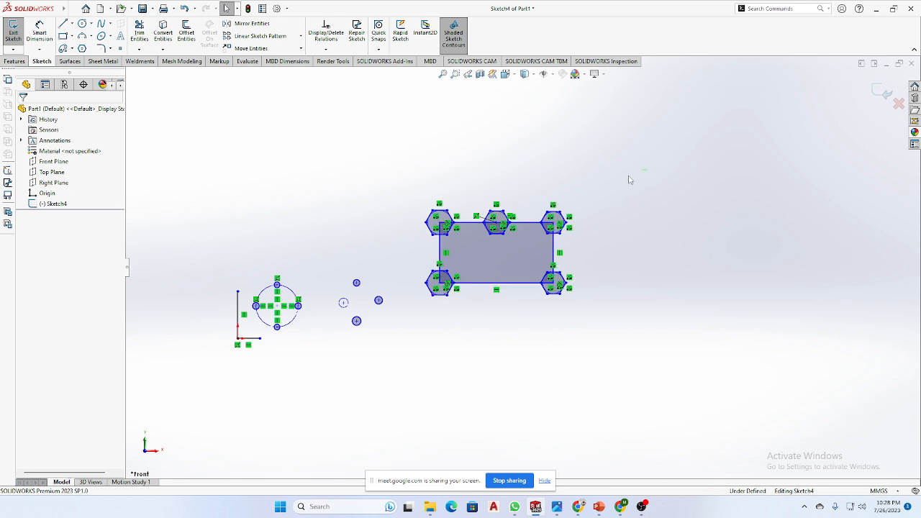
{"action": "mouse_move", "coordinate": [647, 168]}
{"action": "left_mouse_down"}
{"action": "mouse_move", "coordinate": [294, 357]}
{"action": "mouse_move", "coordinate": [245, 334]}
{"action": "left_mouse_up"}
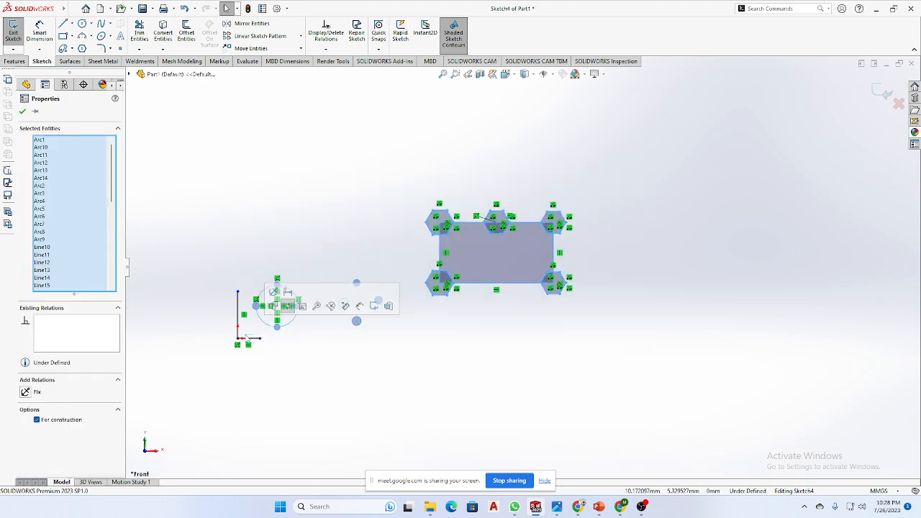
{"action": "key", "text": "Delete"}
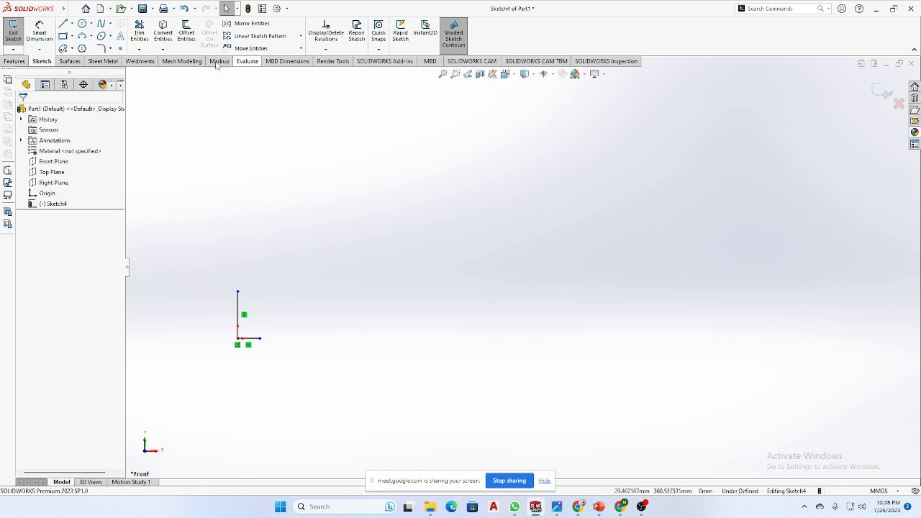
Sketch a corner rectangle about 149 mm by 73 mm above the origin lines and add a horizontal dimension between its two upper corners
{"action": "left_click", "coordinate": [66, 37]}
{"action": "left_click_drag", "start_coordinate": [352, 213], "coordinate": [462, 267]}
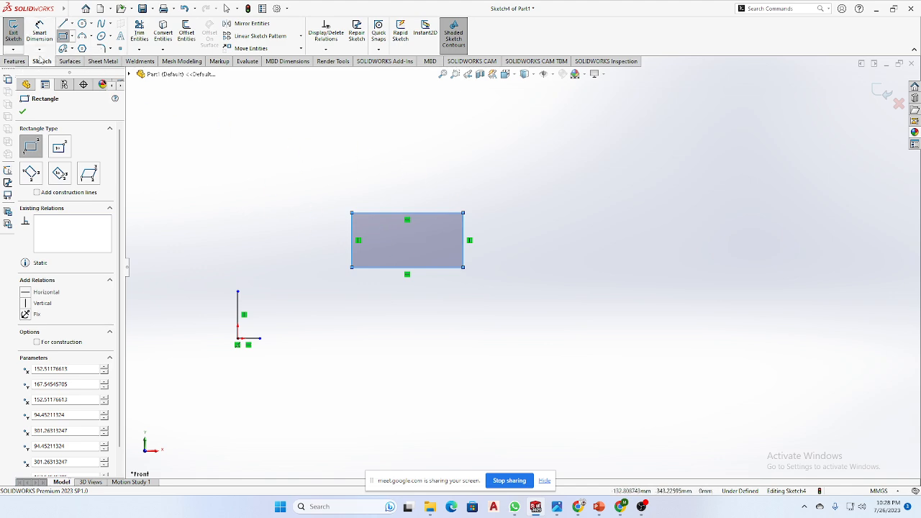
{"action": "left_click", "coordinate": [40, 50]}
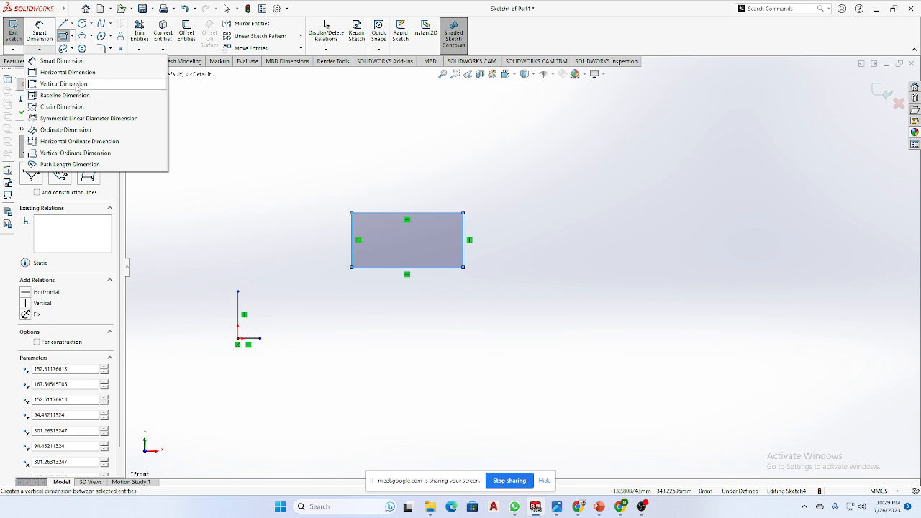
{"action": "left_click", "coordinate": [66, 72]}
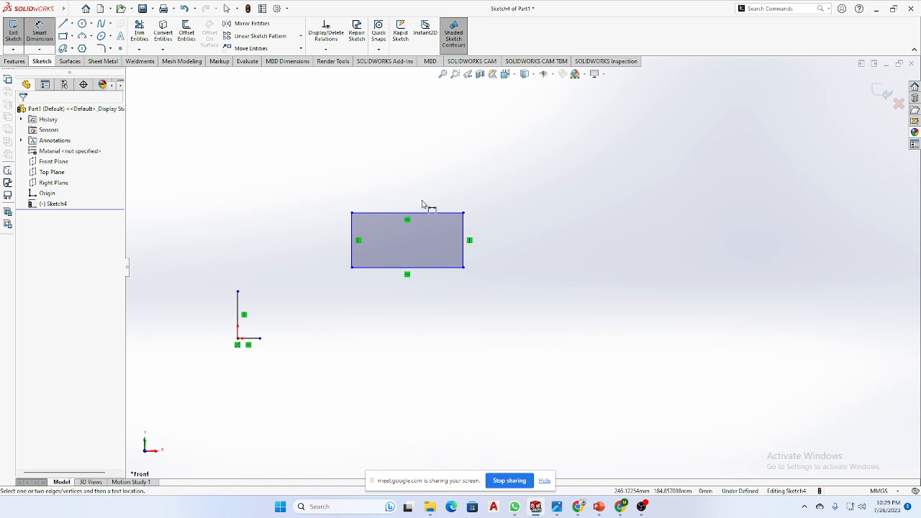
{"action": "left_click", "coordinate": [352, 214]}
{"action": "left_click", "coordinate": [464, 214]}
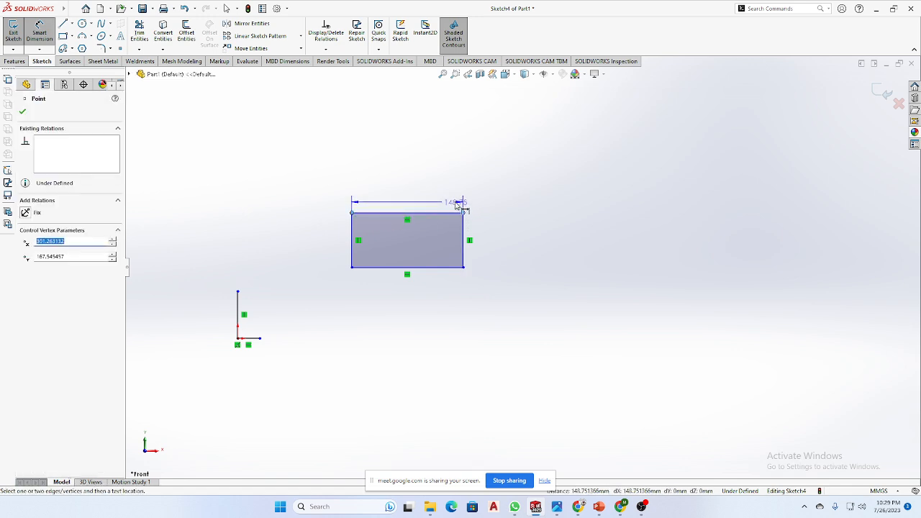
{"action": "left_click", "coordinate": [412, 191]}
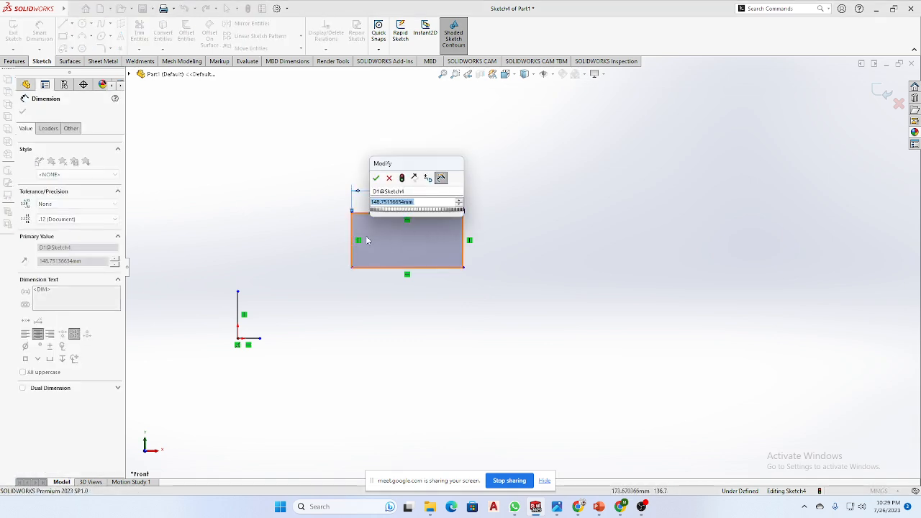
{"action": "left_click", "coordinate": [376, 179]}
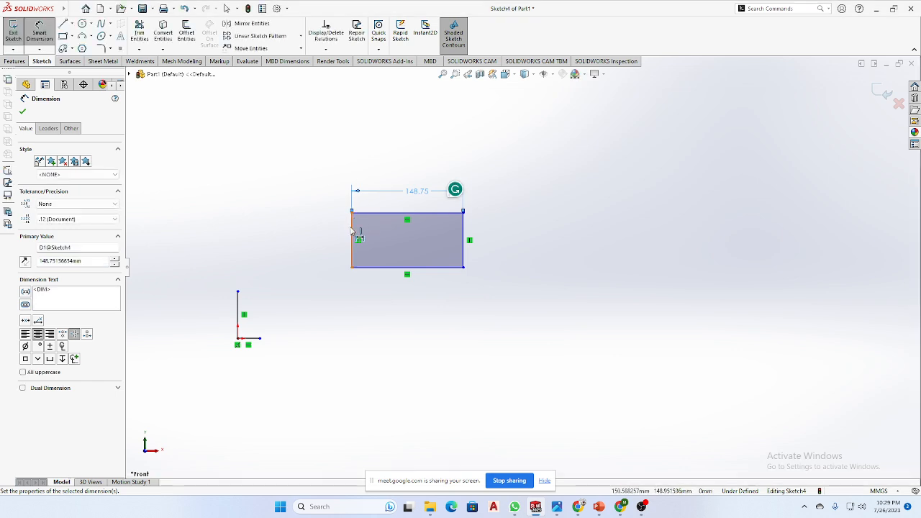
Add two driven horizontal dimensions above the rectangle, one between its vertical sides and one on its upper edge
{"action": "left_click", "coordinate": [352, 237]}
{"action": "left_click", "coordinate": [463, 238]}
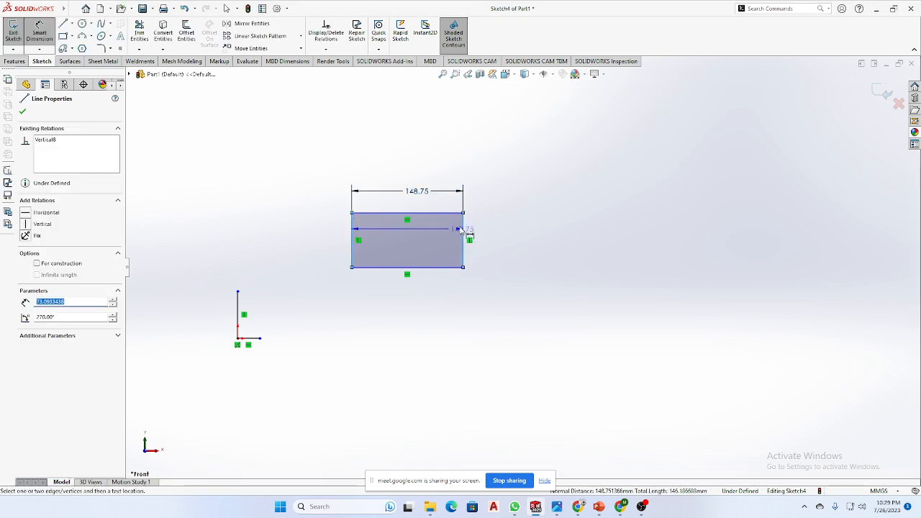
{"action": "left_click", "coordinate": [412, 175]}
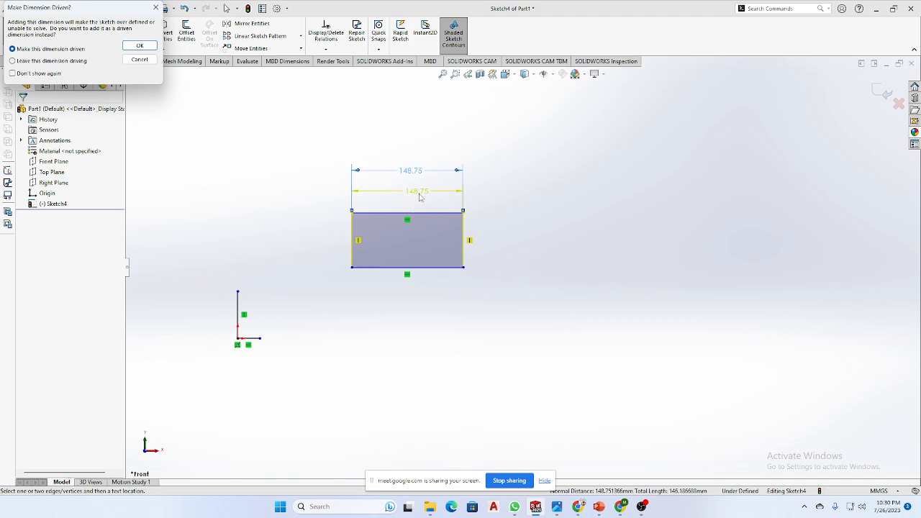
{"action": "left_click", "coordinate": [140, 46]}
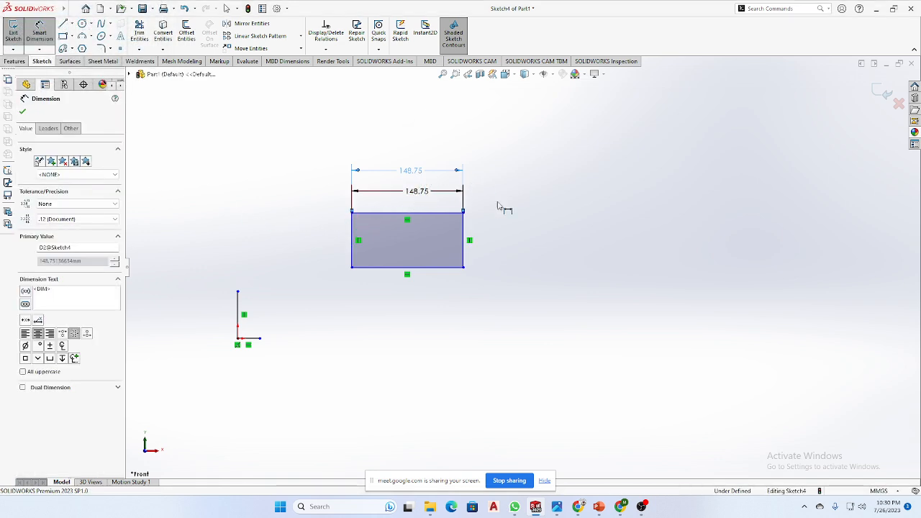
{"action": "left_click", "coordinate": [400, 214]}
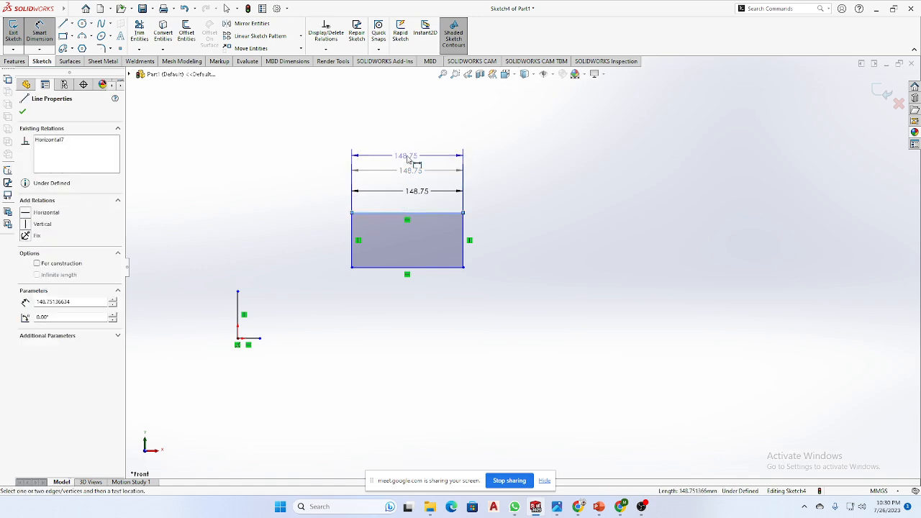
{"action": "left_click", "coordinate": [407, 158]}
{"action": "left_click", "coordinate": [135, 45]}
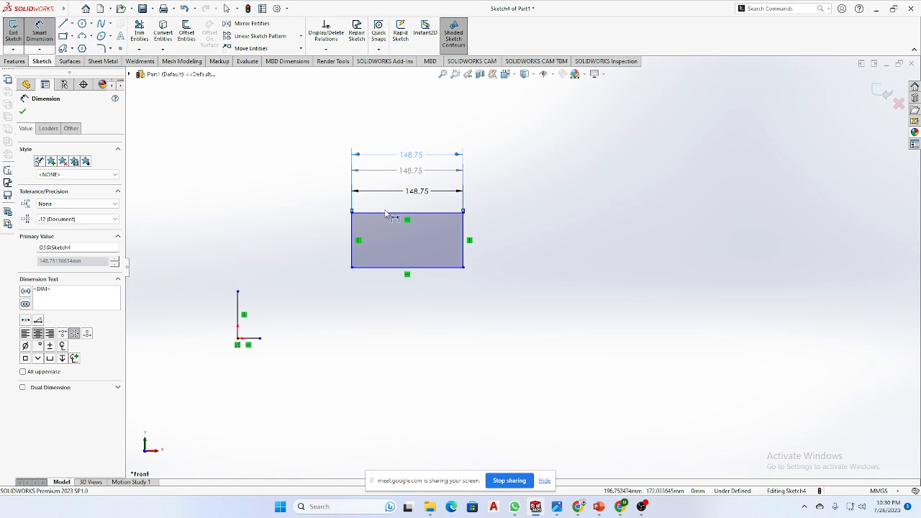
Dimension the distance between the rectangle's upper and lower edges, placing it beside the rectangle's right side and keeping the drawn value
{"action": "left_click", "coordinate": [453, 215]}
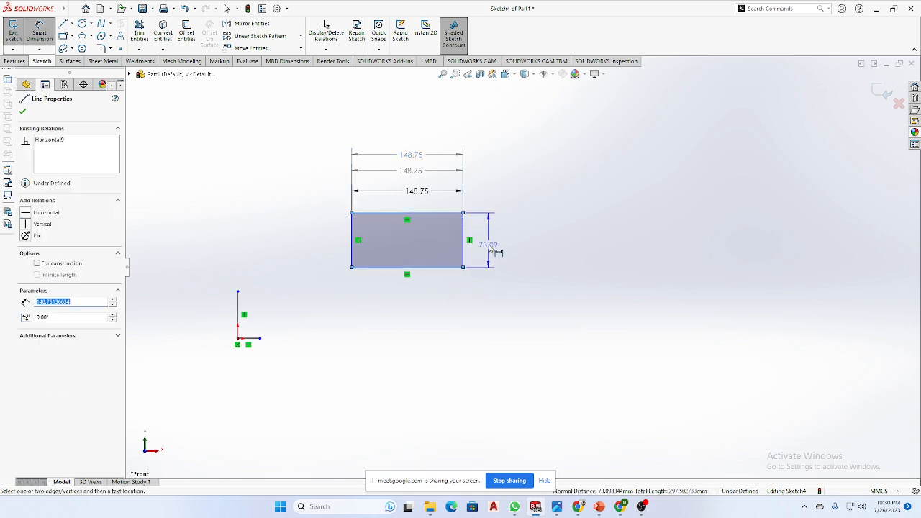
{"action": "left_click", "coordinate": [492, 248]}
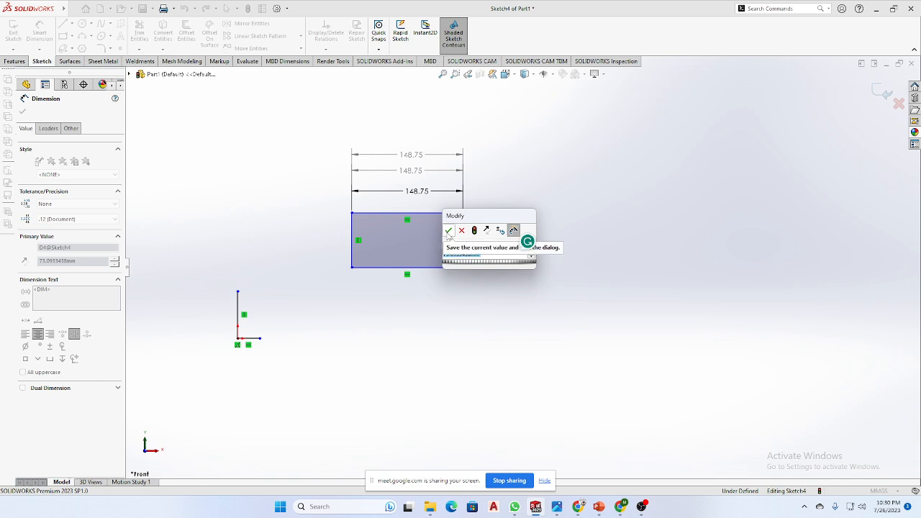
{"action": "left_click", "coordinate": [450, 234]}
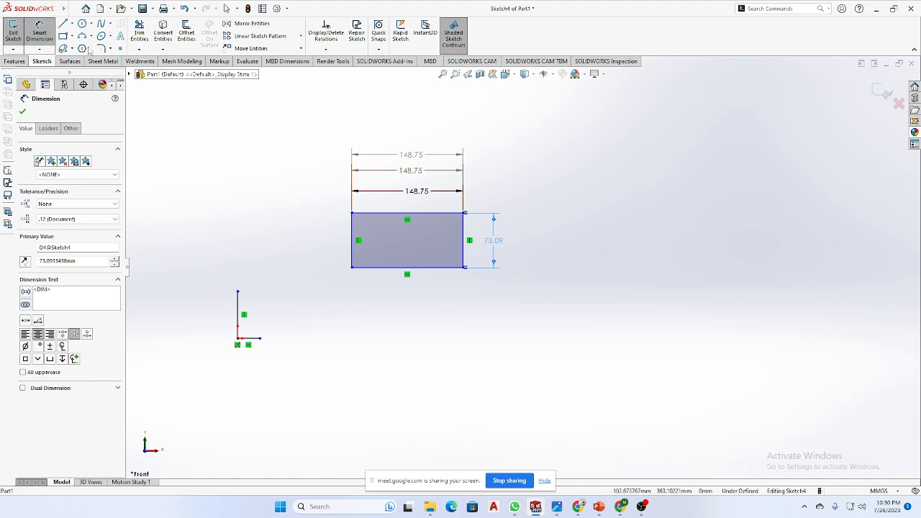
Try to add a second dimension between the rectangle's upper and lower edges, placed beside its left side
{"action": "left_click", "coordinate": [41, 50]}
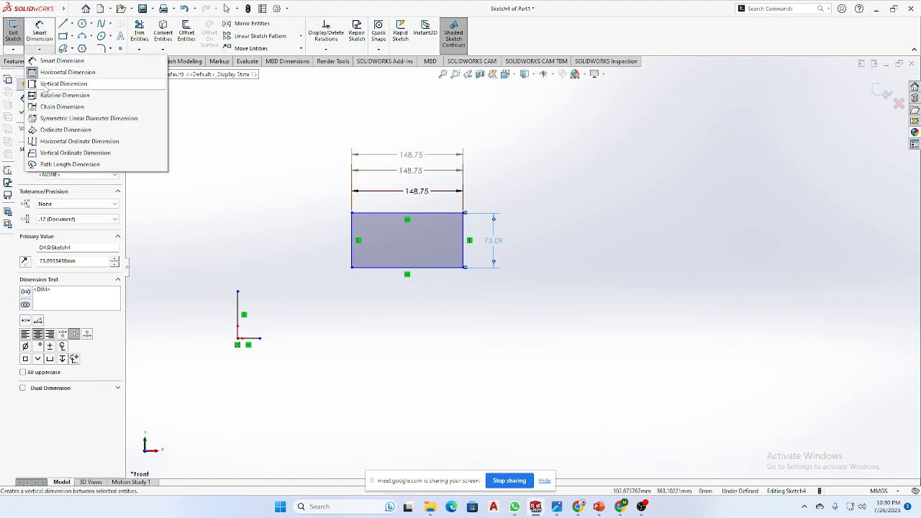
{"action": "left_click", "coordinate": [46, 75]}
{"action": "left_click", "coordinate": [41, 49]}
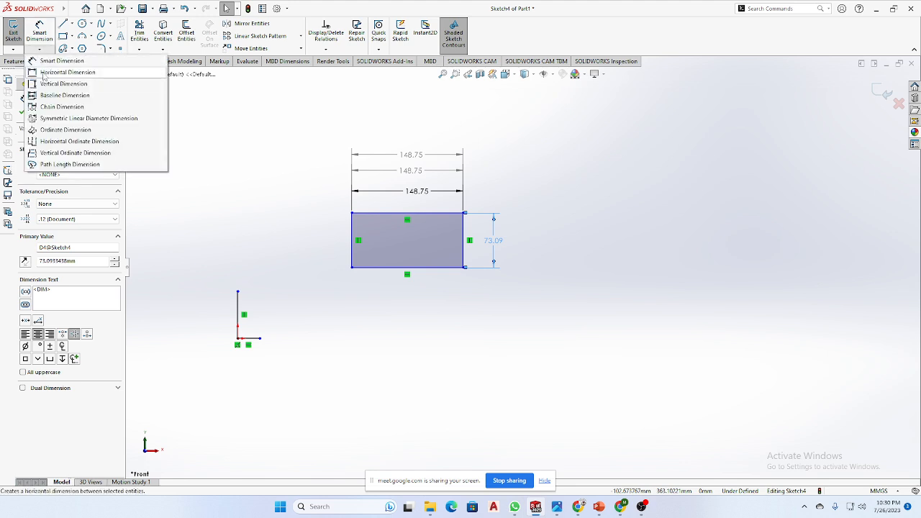
{"action": "left_click", "coordinate": [46, 75]}
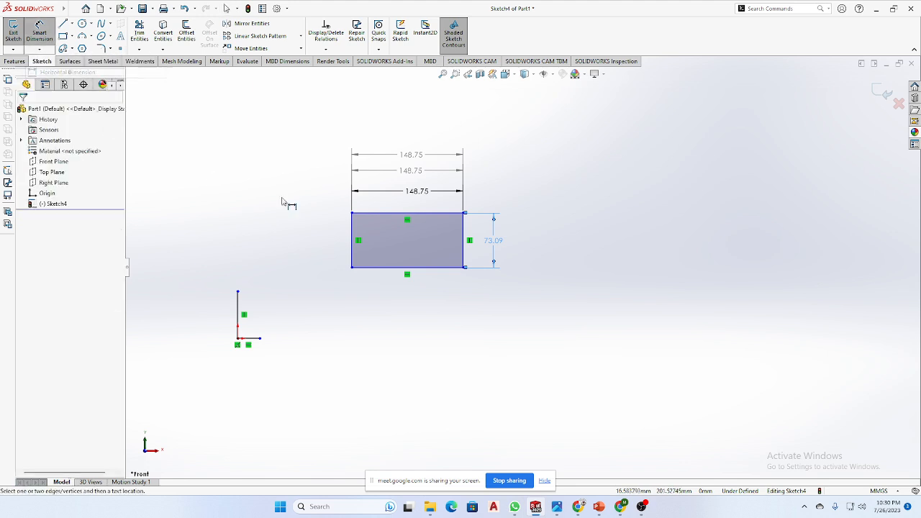
{"action": "left_click", "coordinate": [365, 214]}
{"action": "left_click", "coordinate": [371, 267]}
{"action": "left_click", "coordinate": [316, 244]}
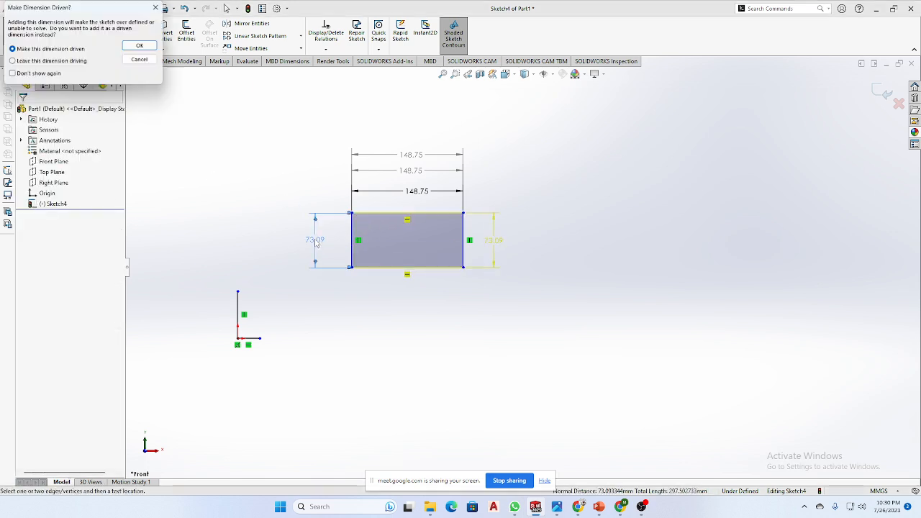
{"action": "left_click", "coordinate": [156, 7]}
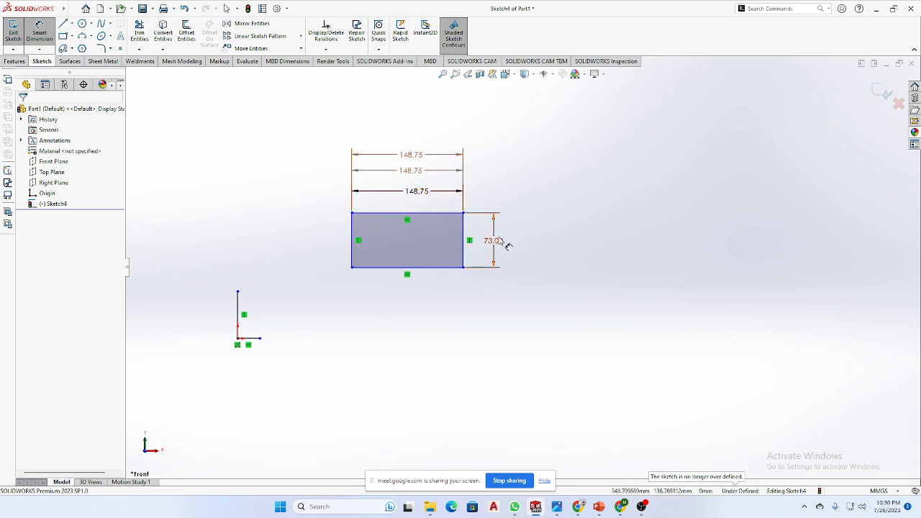
{"action": "left_click", "coordinate": [39, 49]}
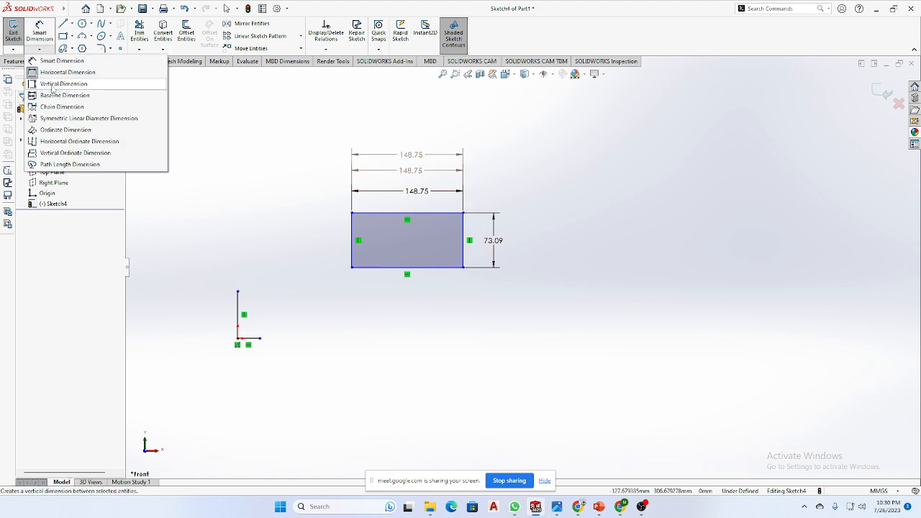
{"action": "left_click", "coordinate": [258, 124]}
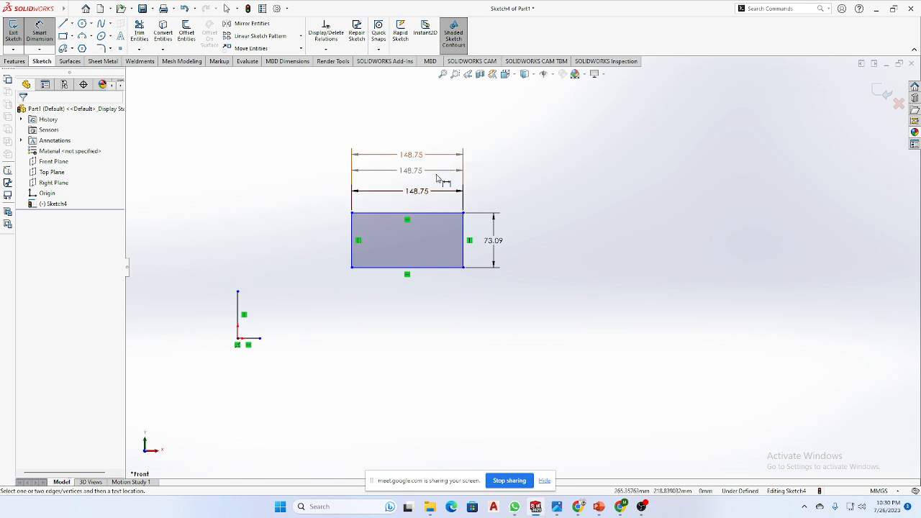
{"action": "left_click", "coordinate": [41, 38]}
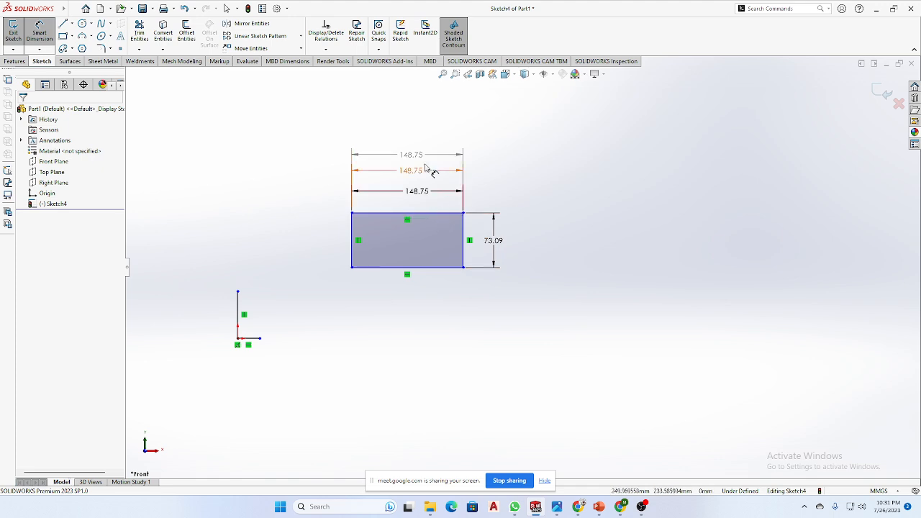
{"action": "left_click", "coordinate": [38, 48]}
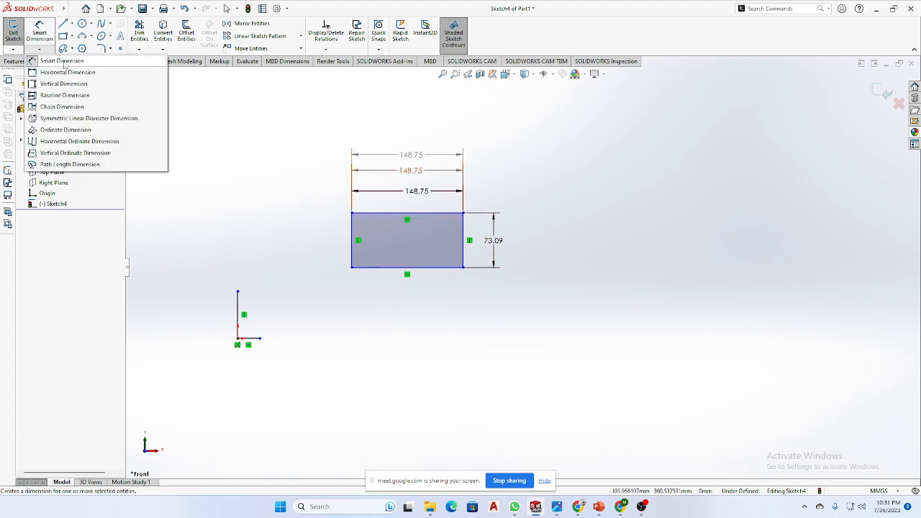
{"action": "left_click", "coordinate": [71, 48]}
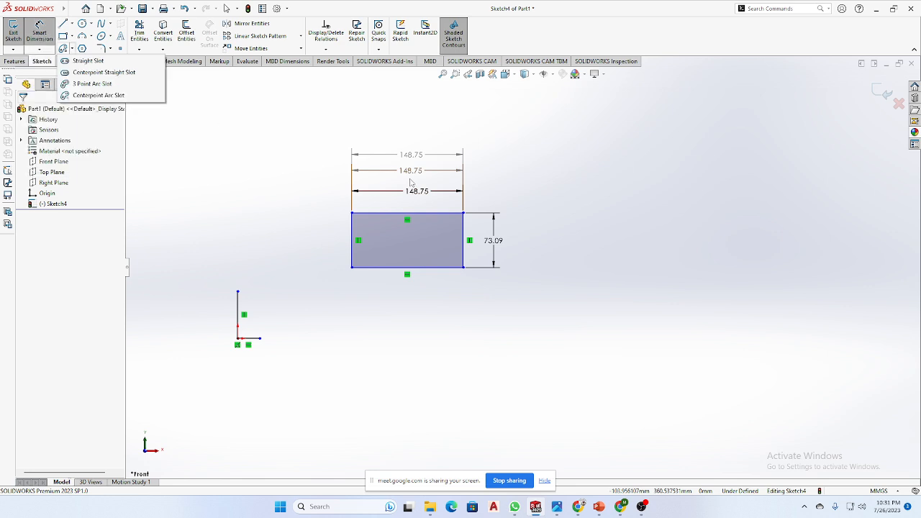
{"action": "left_click", "coordinate": [289, 187]}
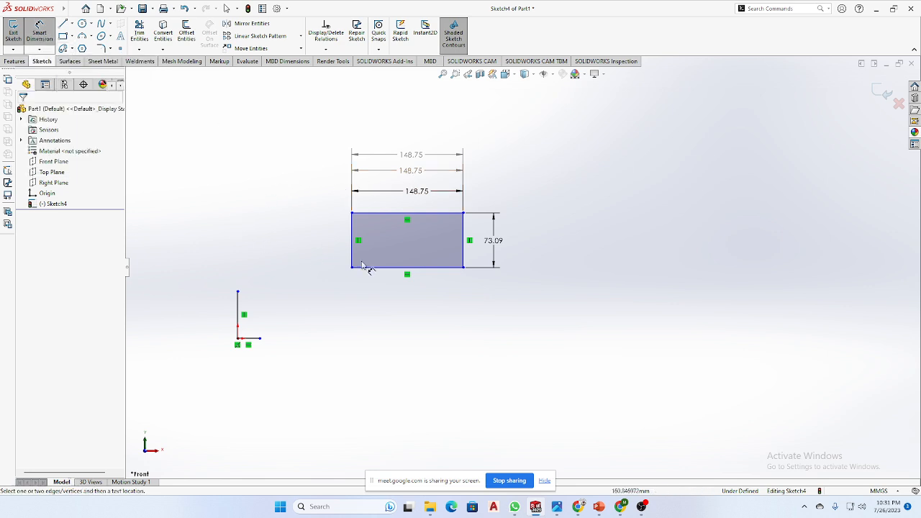
Sketch a circle about 157 mm in diameter right of the rectangle and, below it, connected sloping and horizontal lines about 157 mm and 171 mm long
{"action": "left_click", "coordinate": [83, 24]}
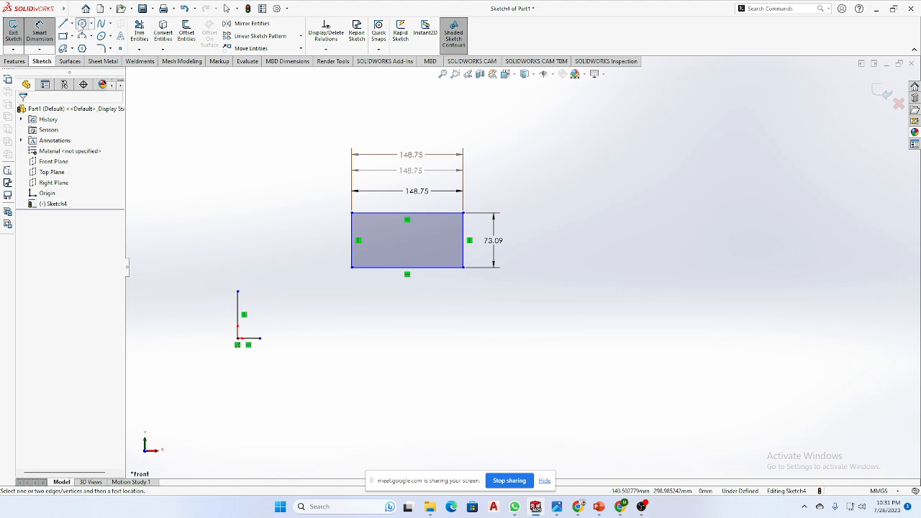
{"action": "left_click_drag", "start_coordinate": [628, 182], "coordinate": [677, 232]}
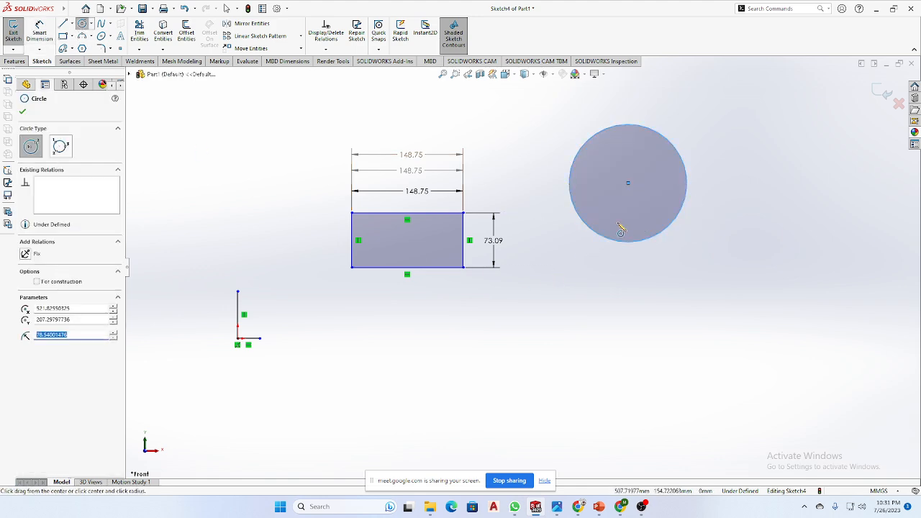
{"action": "left_click", "coordinate": [62, 24]}
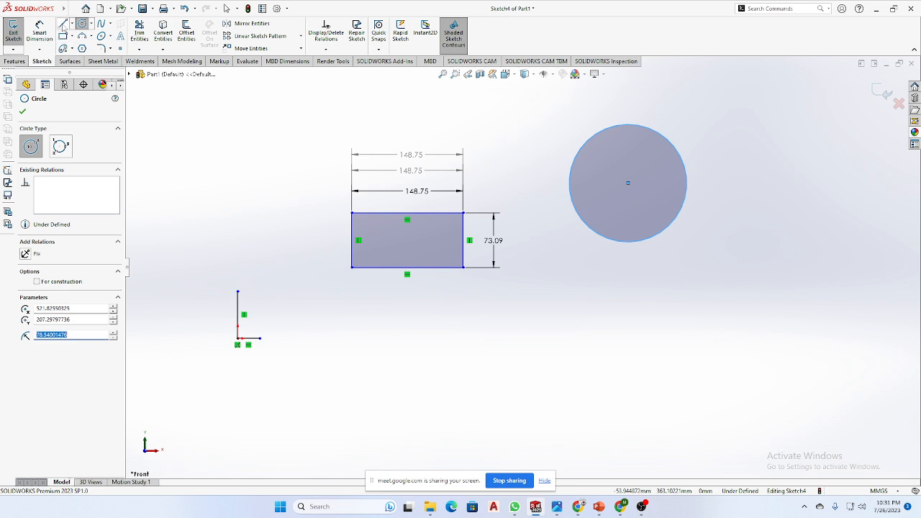
{"action": "left_click", "coordinate": [711, 281]}
{"action": "left_click", "coordinate": [624, 359]}
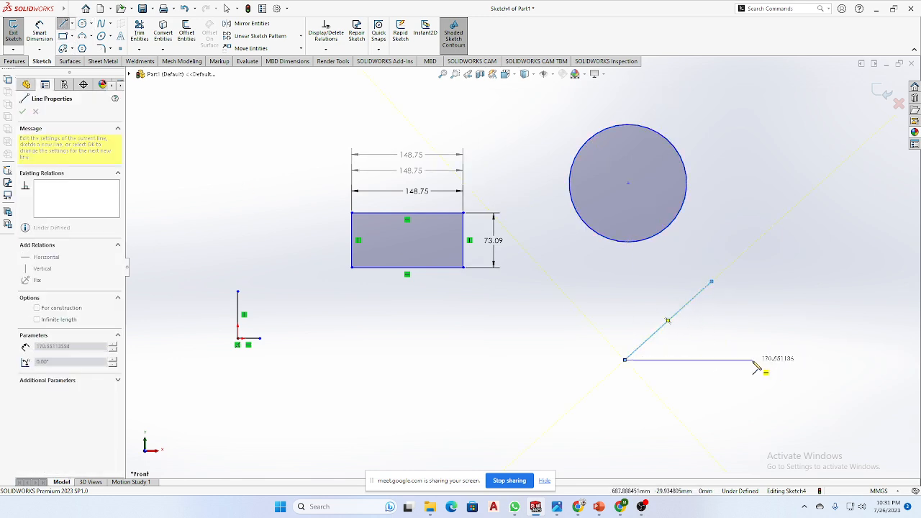
{"action": "left_click", "coordinate": [753, 359]}
{"action": "right_click", "coordinate": [756, 350]}
{"action": "left_click", "coordinate": [785, 352]}
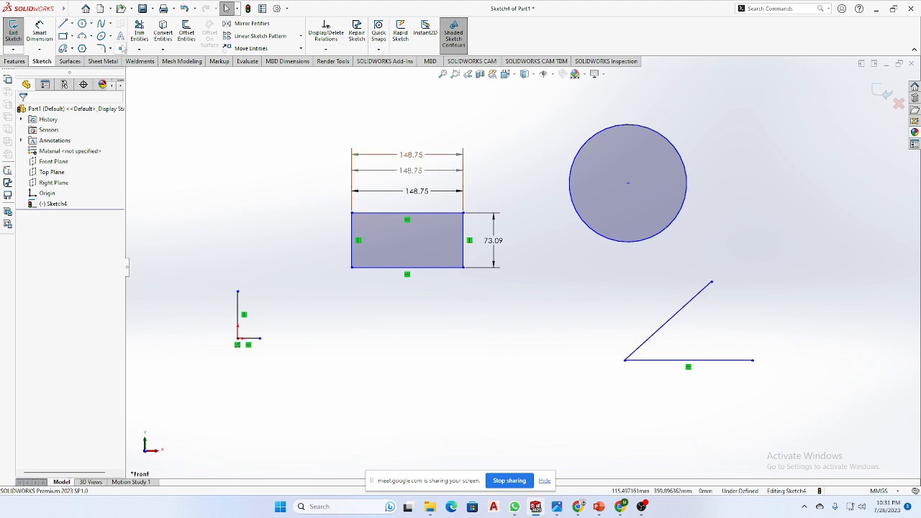
{"action": "left_click", "coordinate": [39, 49]}
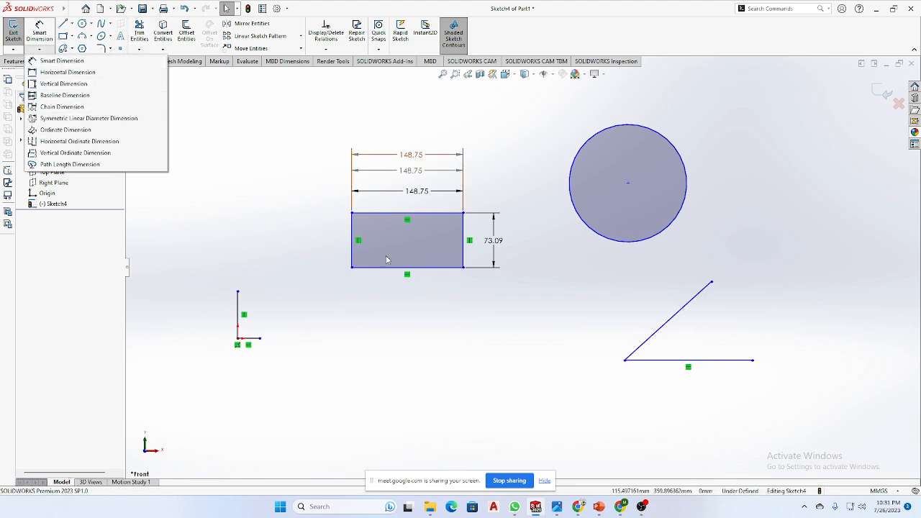
{"action": "left_click", "coordinate": [408, 327]}
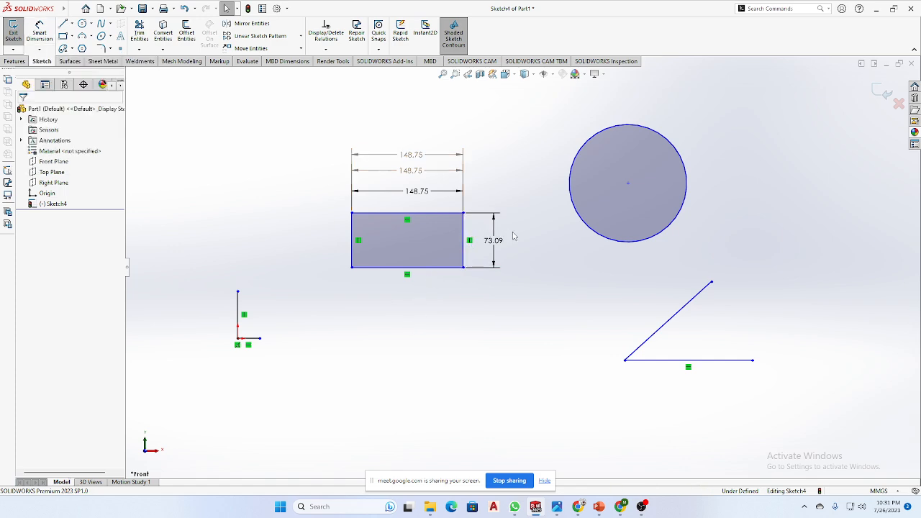
{"action": "left_click", "coordinate": [39, 49]}
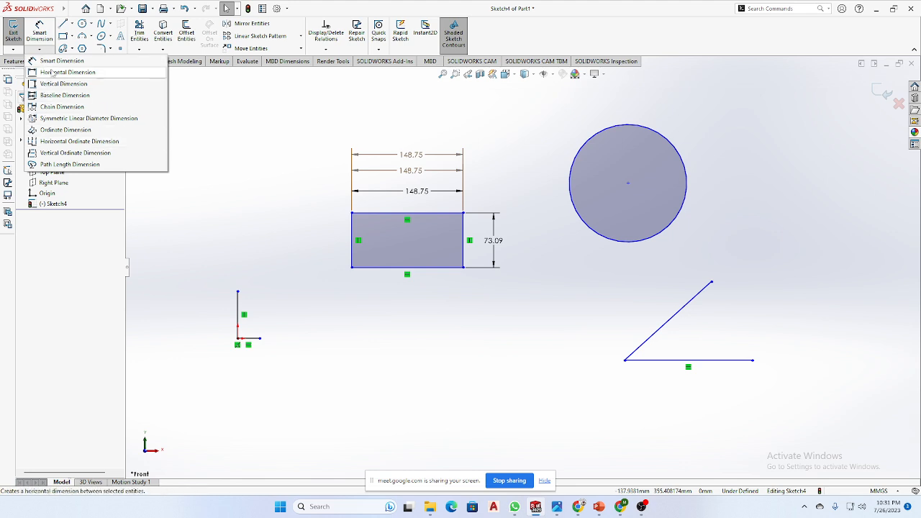
{"action": "left_click", "coordinate": [272, 199]}
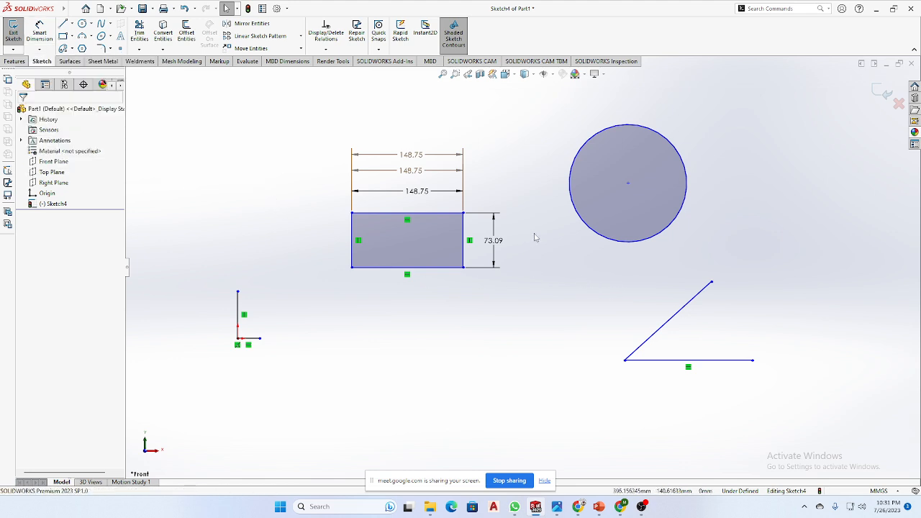
Add a diameter dimension to the circle with Smart Dimension, keeping its drawn size
{"action": "left_click", "coordinate": [40, 36]}
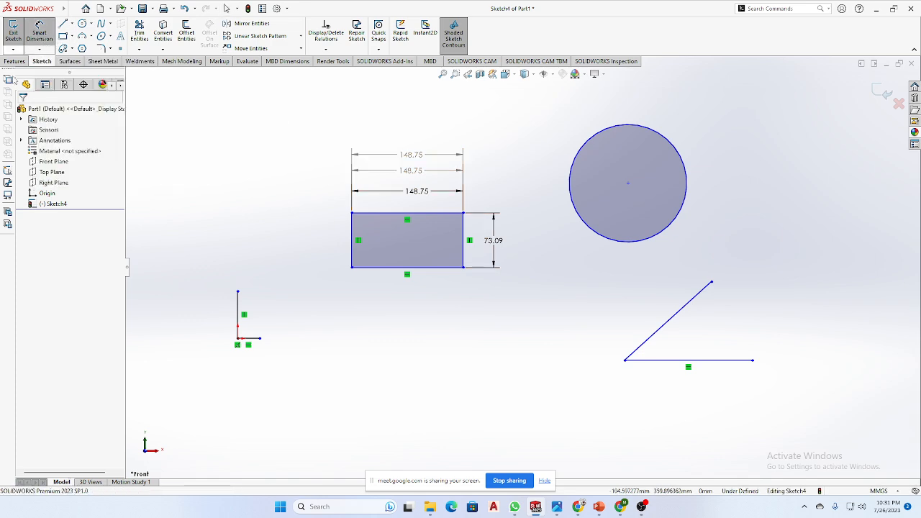
{"action": "left_click", "coordinate": [679, 157]}
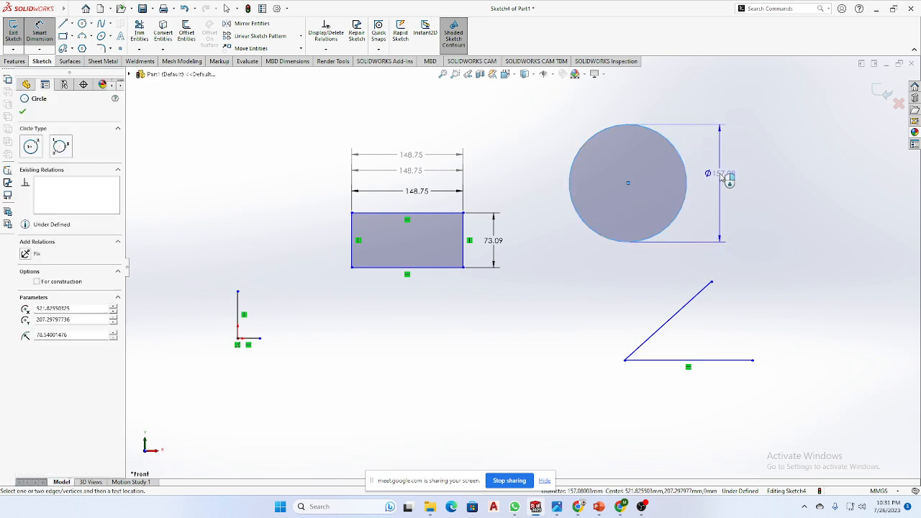
{"action": "left_click", "coordinate": [725, 178]}
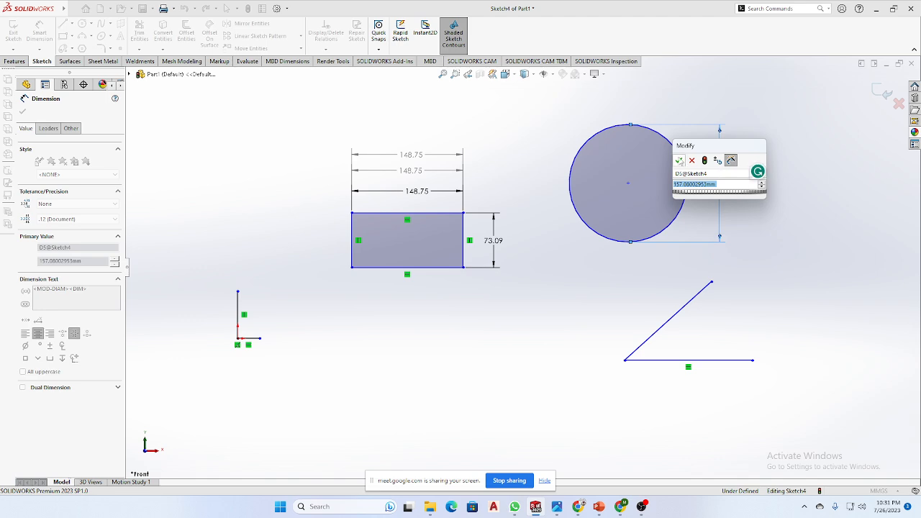
{"action": "left_click", "coordinate": [678, 160]}
Add an angle dimension between the sloping and horizontal lines below the circle, keeping the drawn angle
{"action": "left_click", "coordinate": [676, 319]}
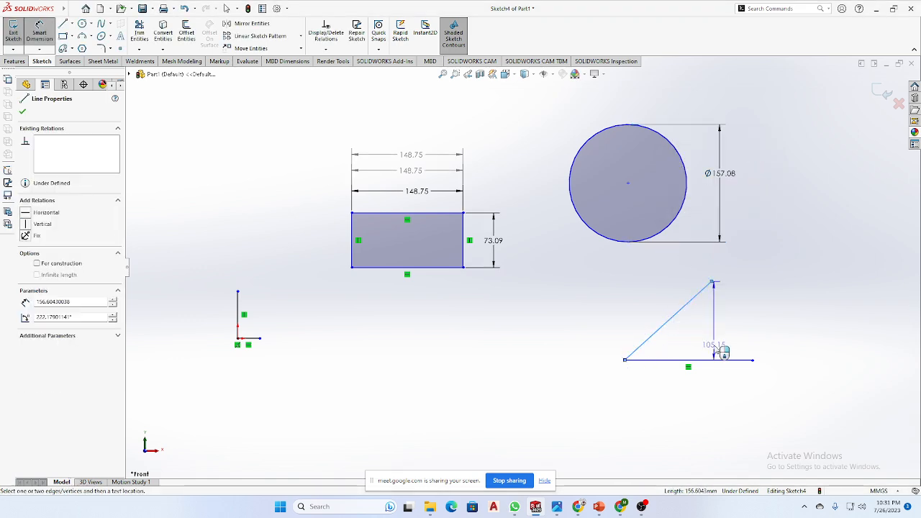
{"action": "left_click", "coordinate": [727, 365]}
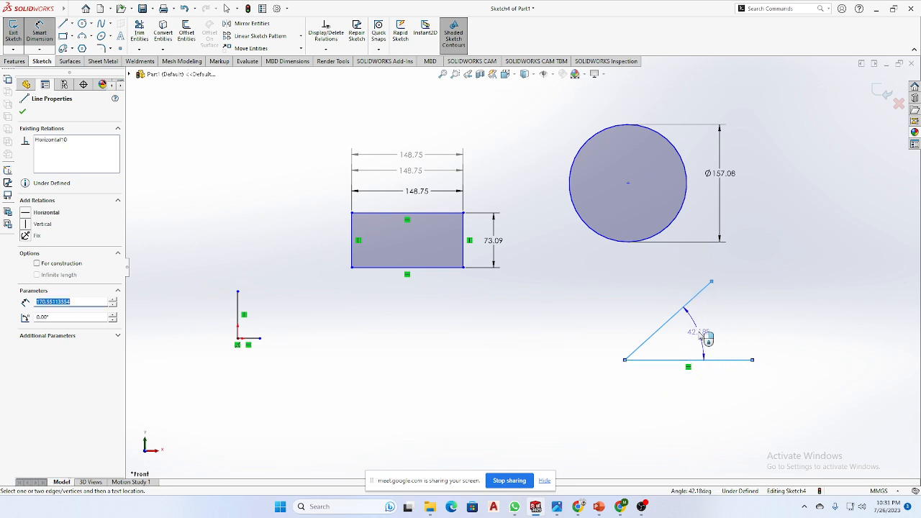
{"action": "left_click", "coordinate": [701, 340]}
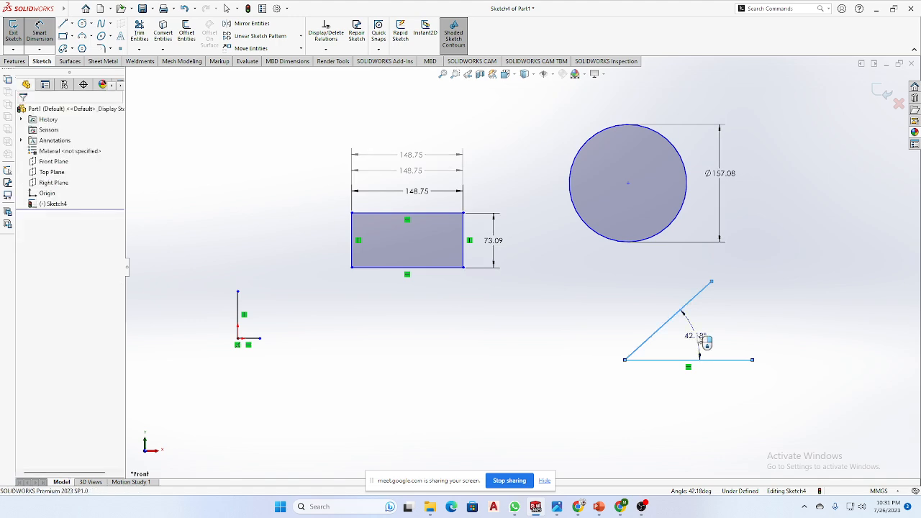
{"action": "left_click", "coordinate": [654, 323]}
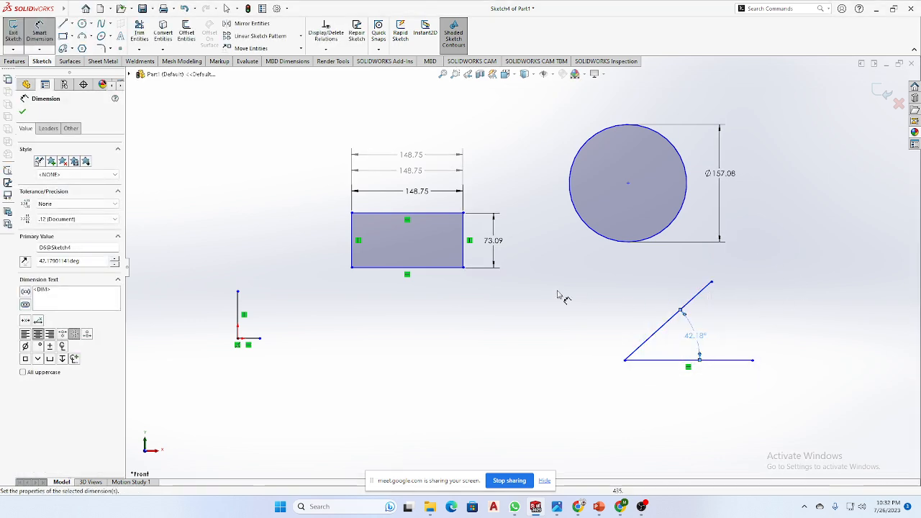
Try to add another dimension between the rectangle's two vertical sides with Smart Dimension, placed below the rectangle
{"action": "left_click", "coordinate": [353, 262]}
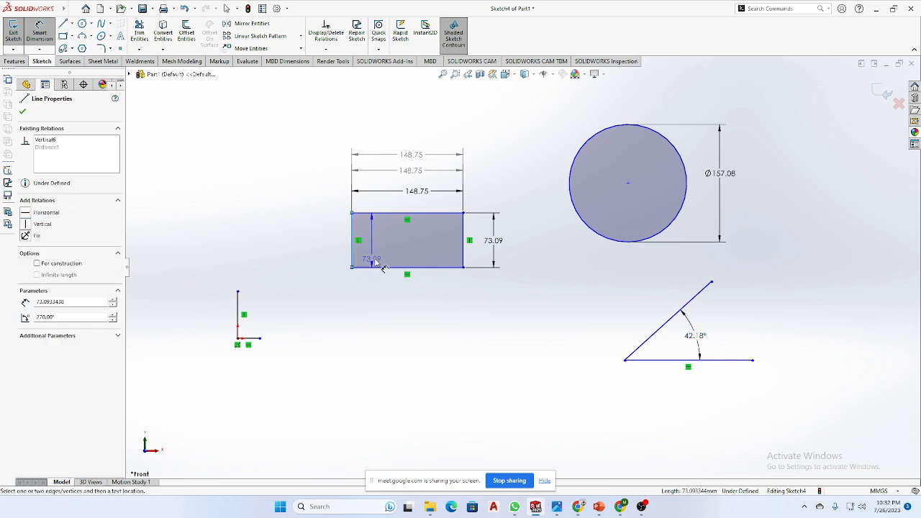
{"action": "left_click", "coordinate": [464, 258]}
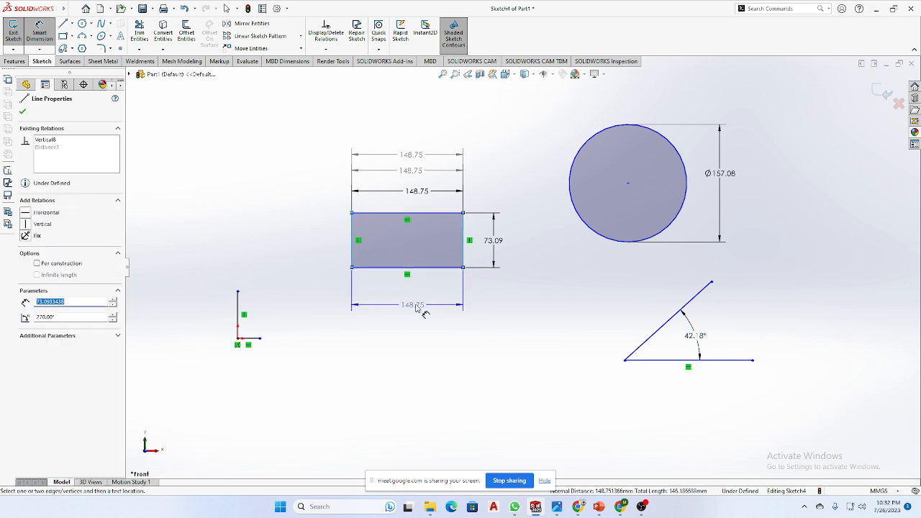
{"action": "left_click", "coordinate": [418, 308]}
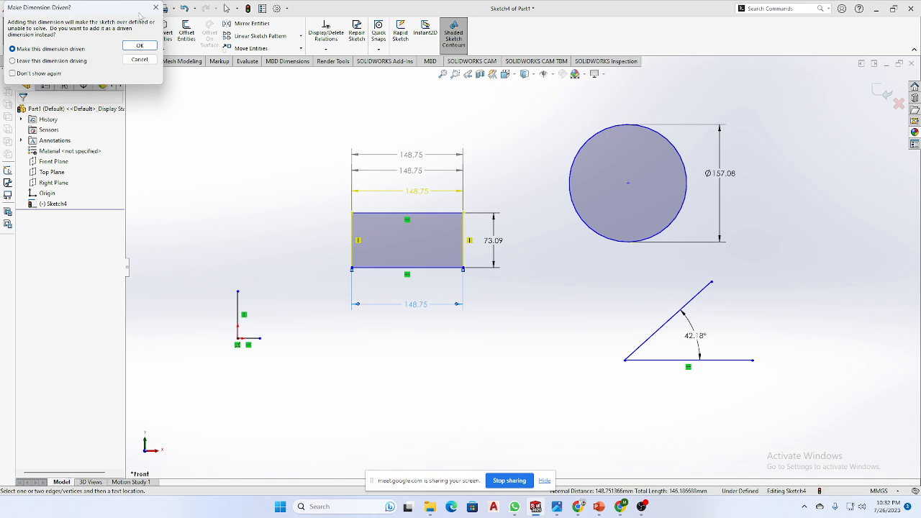
{"action": "left_click", "coordinate": [155, 7]}
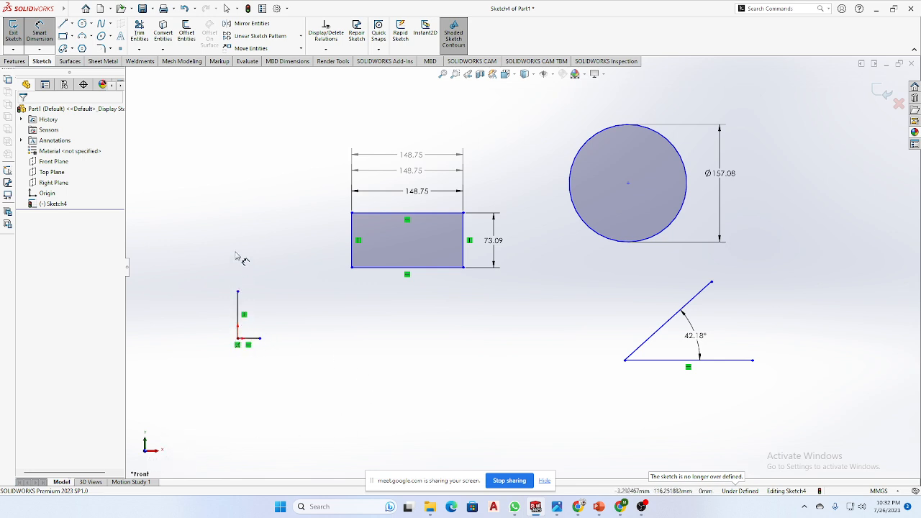
Add a horizontal Smart Dimension from the origin to the circle and set it to 5 cm
{"action": "left_click", "coordinate": [238, 338]}
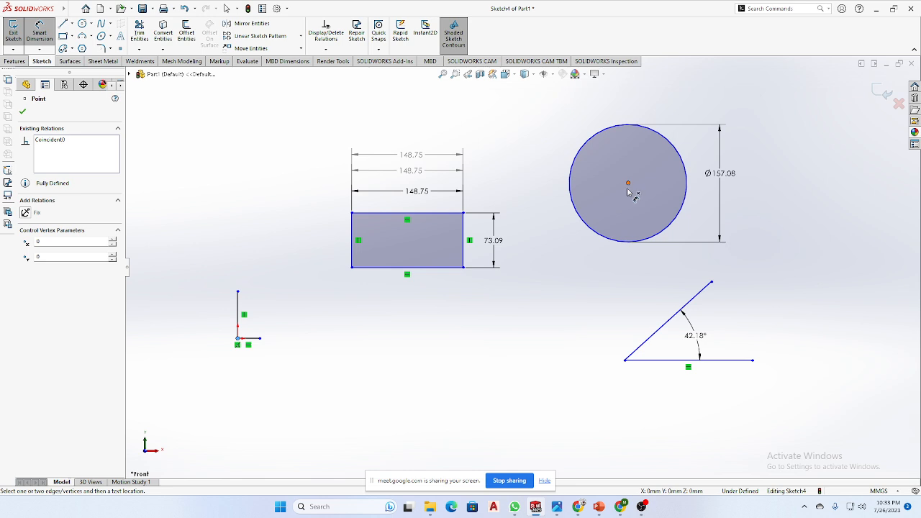
{"action": "left_click_drag", "start_coordinate": [603, 238], "coordinate": [344, 283]}
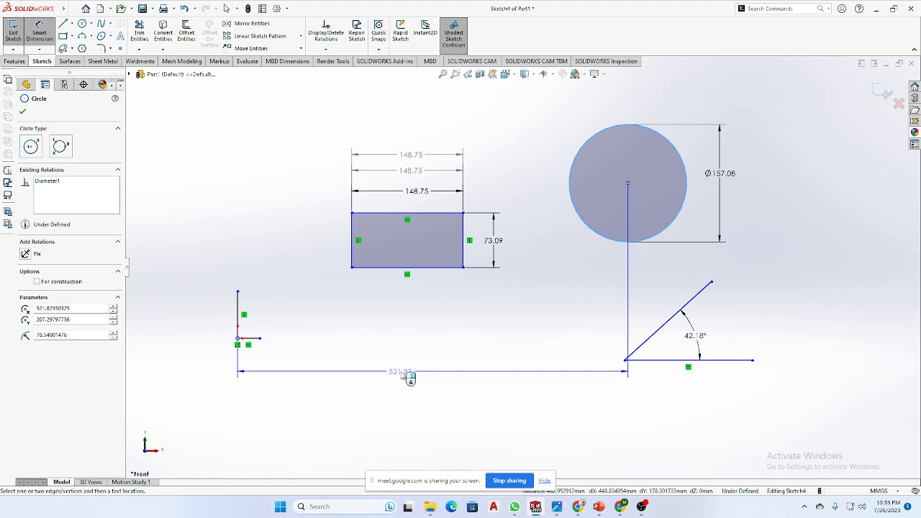
{"action": "left_click", "coordinate": [404, 374]}
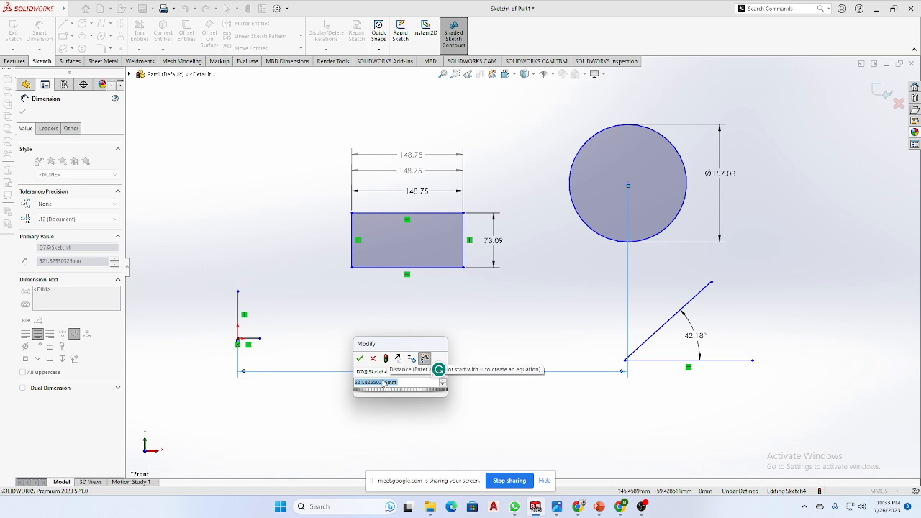
{"action": "type", "text": "5000"}
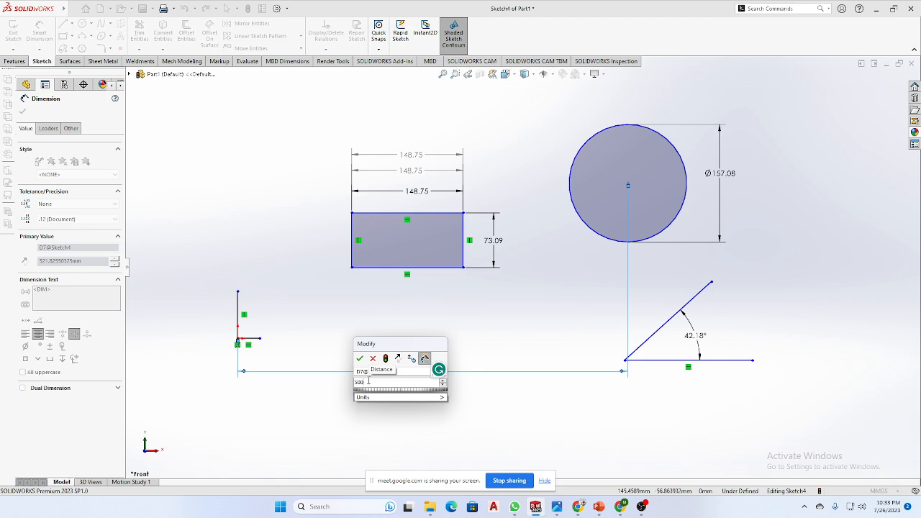
{"action": "left_click", "coordinate": [364, 397]}
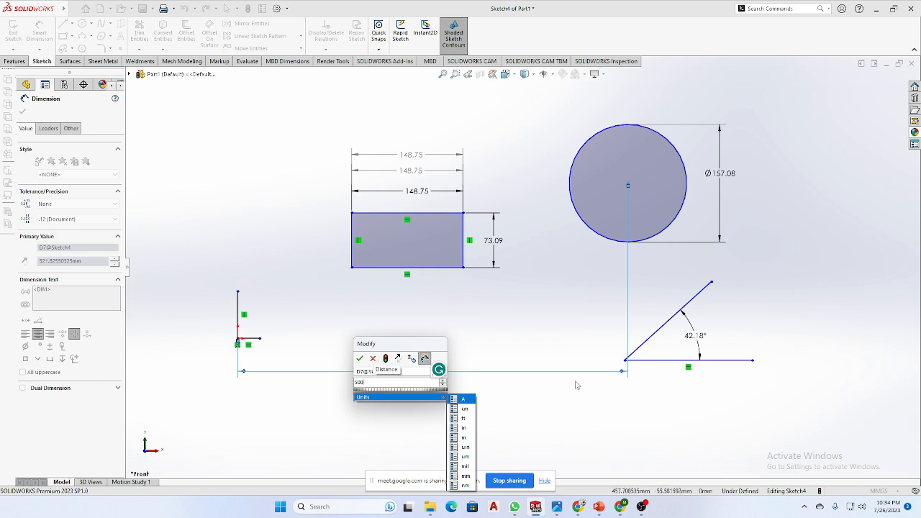
{"action": "left_click", "coordinate": [340, 381]}
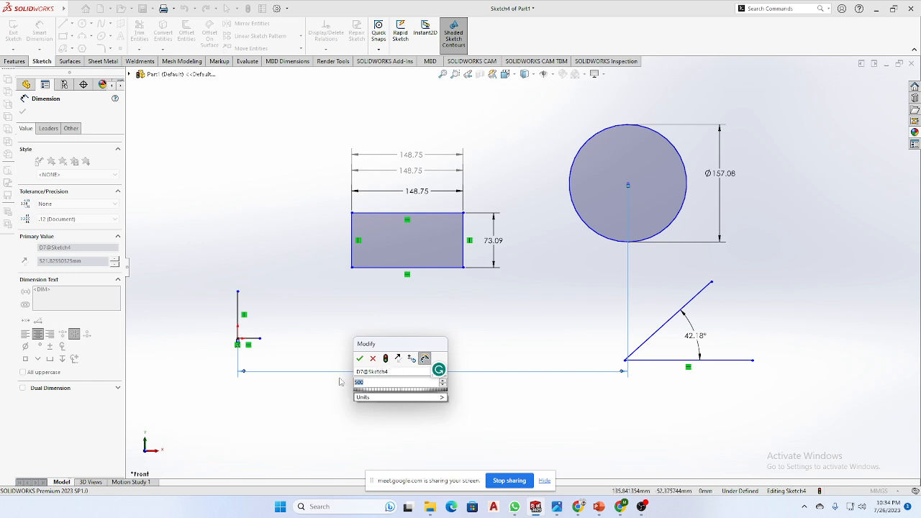
{"action": "type", "text": "5"}
{"action": "mouse_move", "coordinate": [394, 398]}
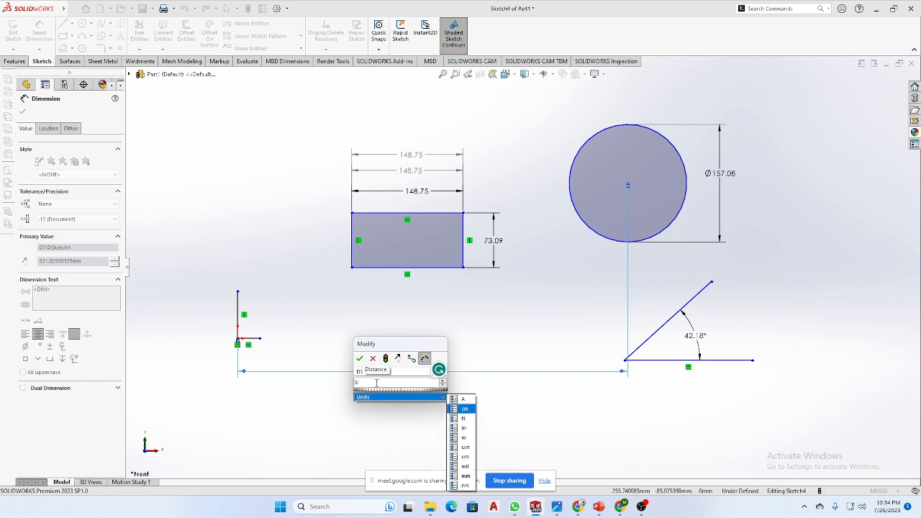
{"action": "key", "text": "BackSpace"}
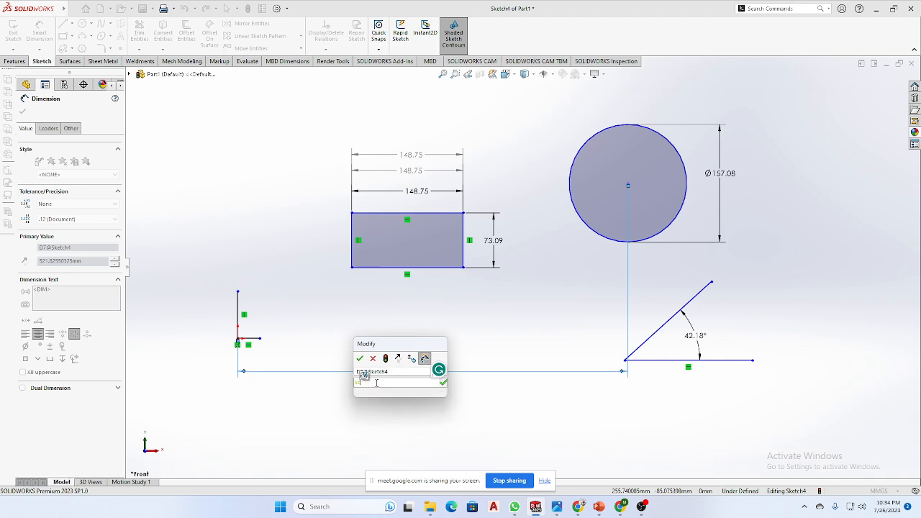
{"action": "type", "text": "5cm"}
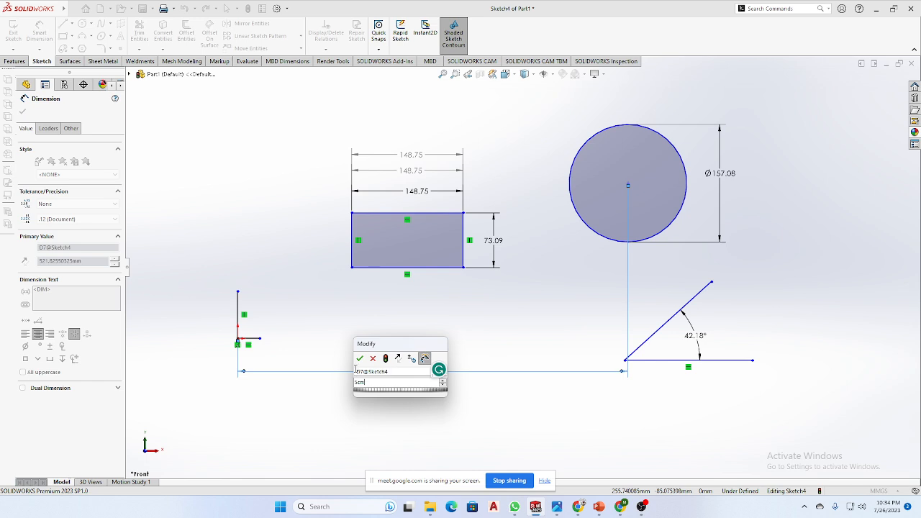
{"action": "left_click", "coordinate": [359, 359]}
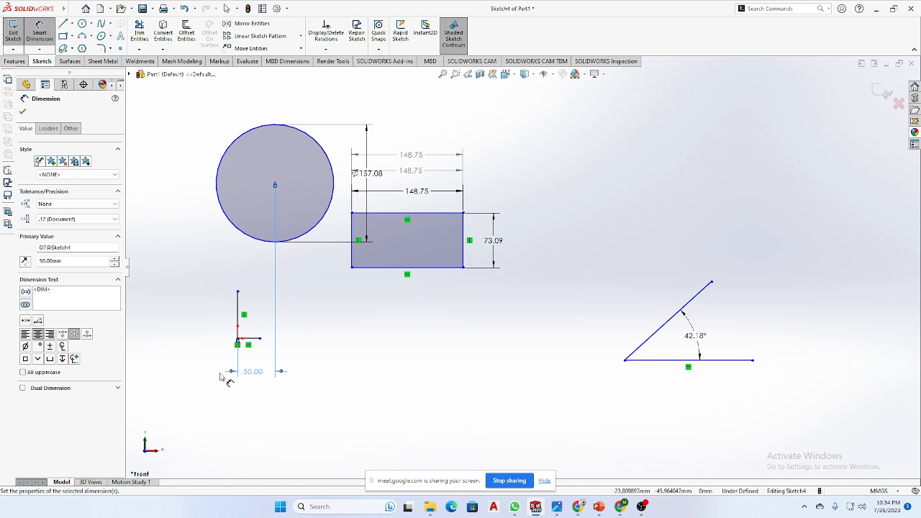
Move the 50 mm horizontal dimension up to sit between the origin and the circle, and deselect it
{"action": "left_click_drag", "start_coordinate": [259, 374], "coordinate": [262, 303]}
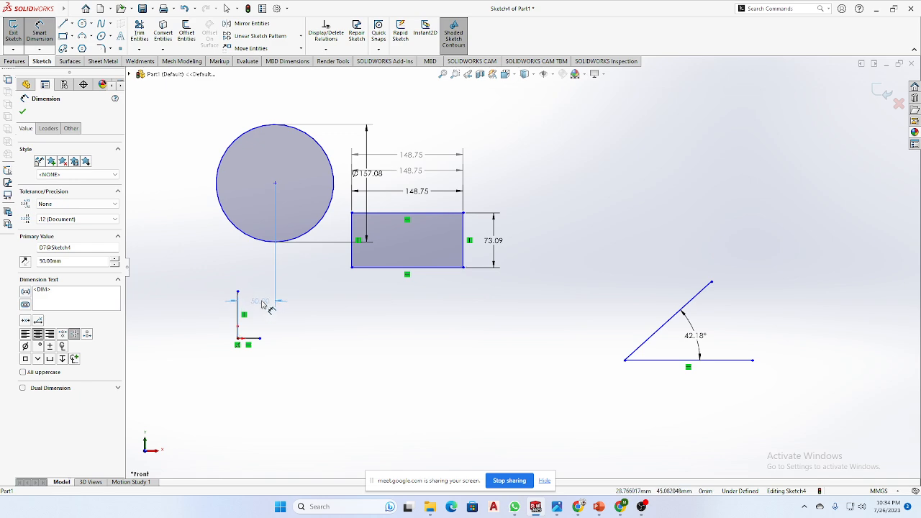
{"action": "scroll", "coordinate": [251, 277], "scroll_direction": "down", "scroll_amount": 3}
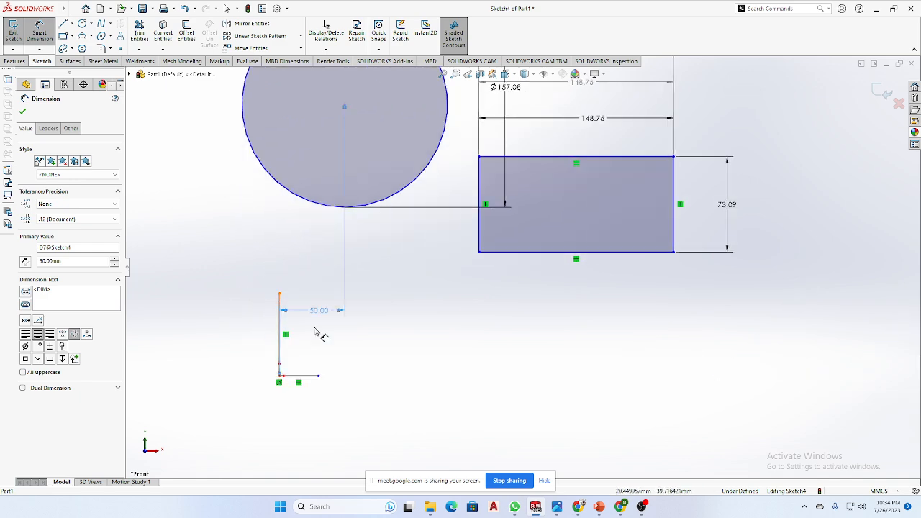
{"action": "scroll", "coordinate": [324, 328], "scroll_direction": "up", "scroll_amount": 2}
{"action": "scroll", "coordinate": [463, 342], "scroll_direction": "up", "scroll_amount": 1}
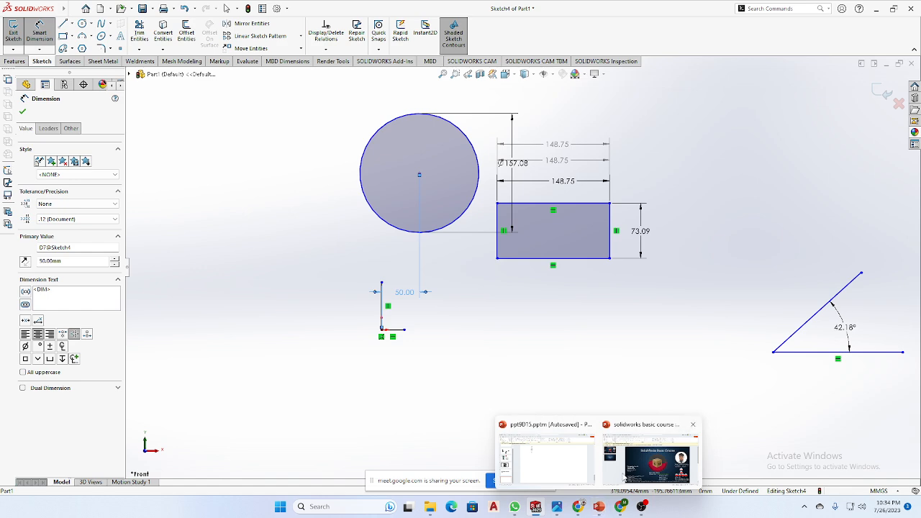
{"action": "mouse_move", "coordinate": [583, 511]}
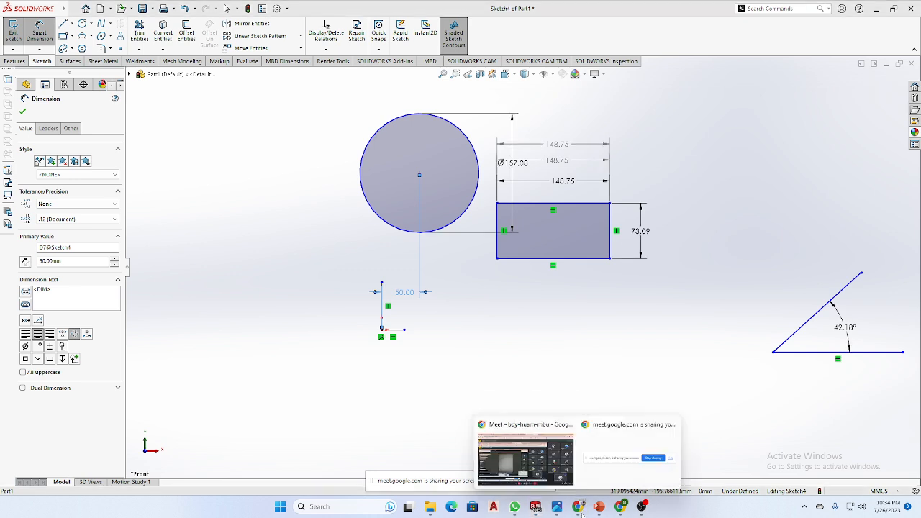
{"action": "left_click", "coordinate": [569, 357]}
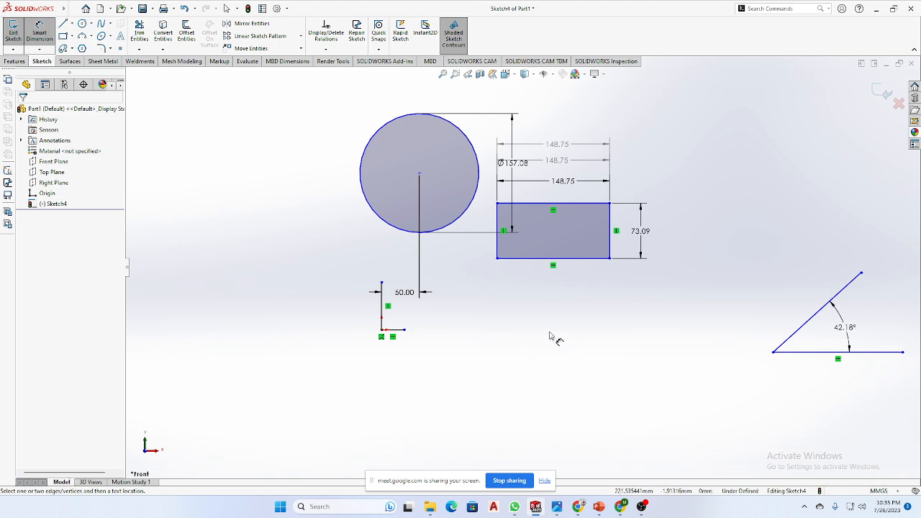
Add a vertical Smart Dimension from the origin to the circle and set it to 200 mm
{"action": "left_click", "coordinate": [385, 334]}
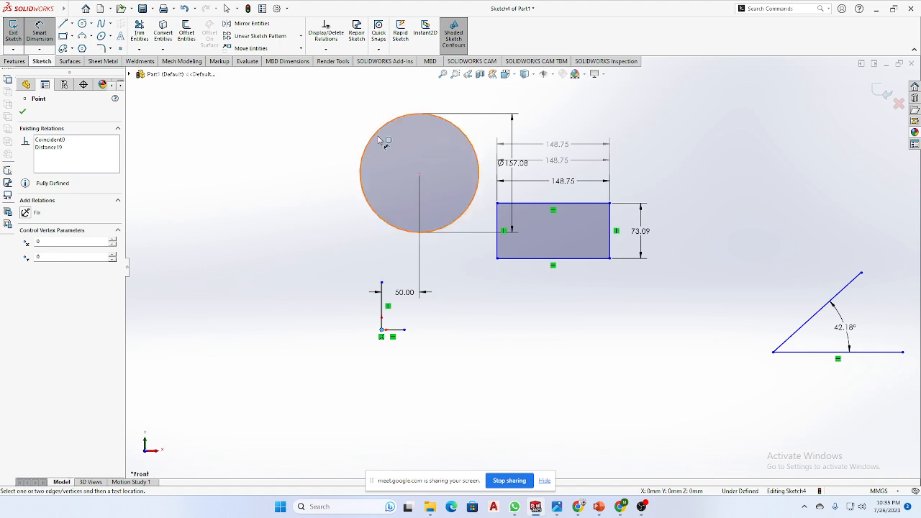
{"action": "left_click", "coordinate": [362, 166]}
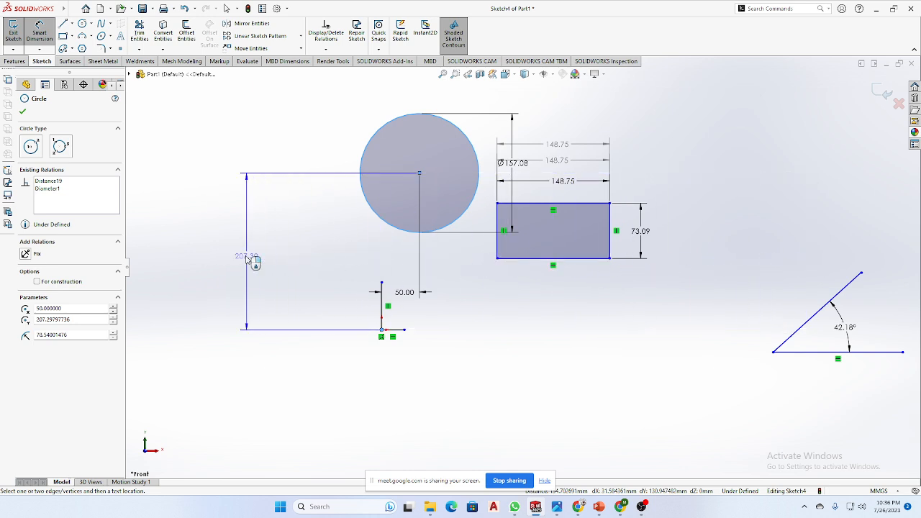
{"action": "left_click", "coordinate": [298, 257]}
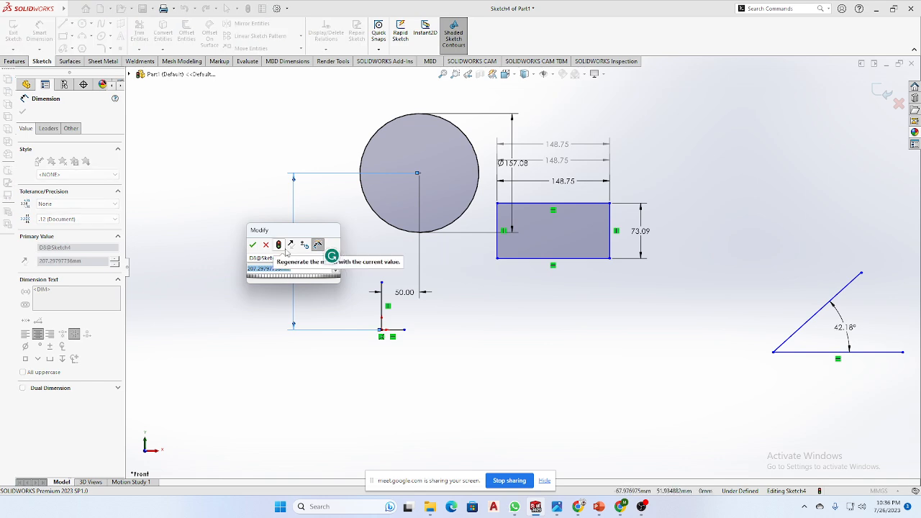
{"action": "type", "text": "200"}
{"action": "key", "text": "Return"}
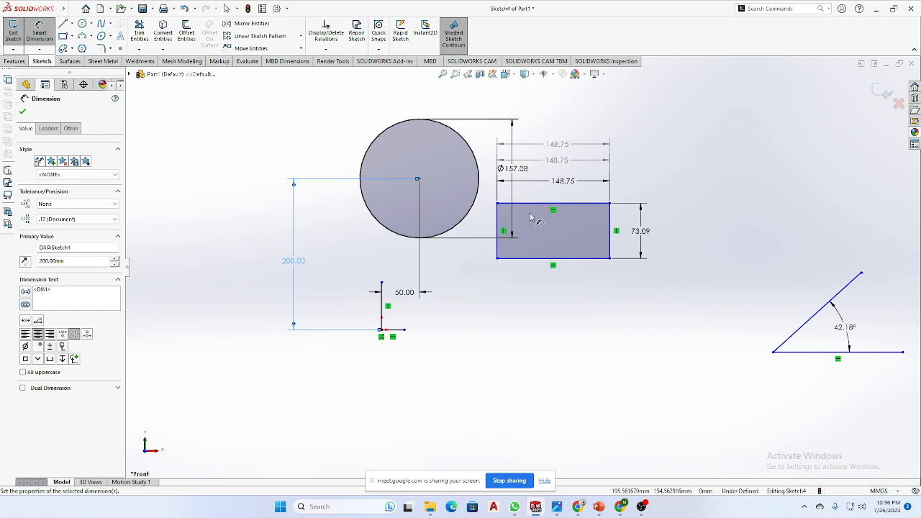
Exit the dimensioned sketch and suppress it in the part
{"action": "scroll", "coordinate": [798, 280], "scroll_direction": "up", "scroll_amount": 3}
{"action": "scroll", "coordinate": [686, 316], "scroll_direction": "down", "scroll_amount": 1}
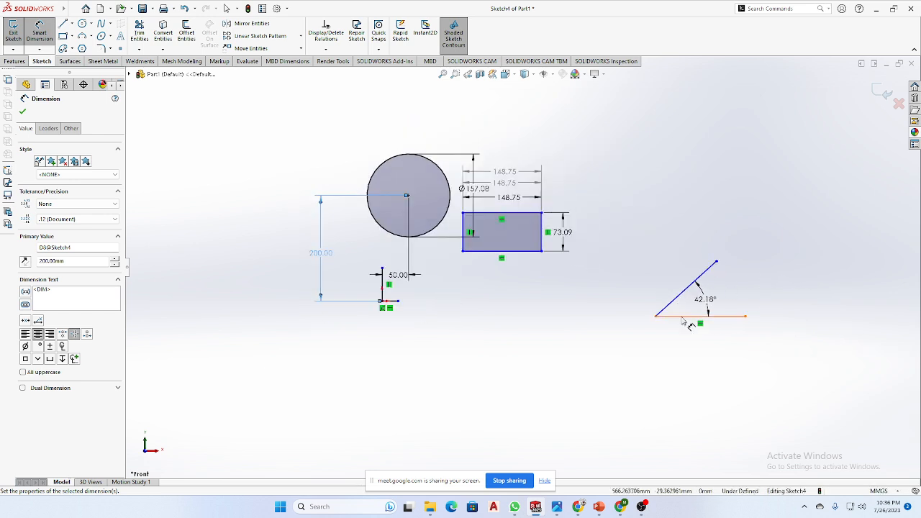
{"action": "scroll", "coordinate": [684, 323], "scroll_direction": "up", "scroll_amount": 1}
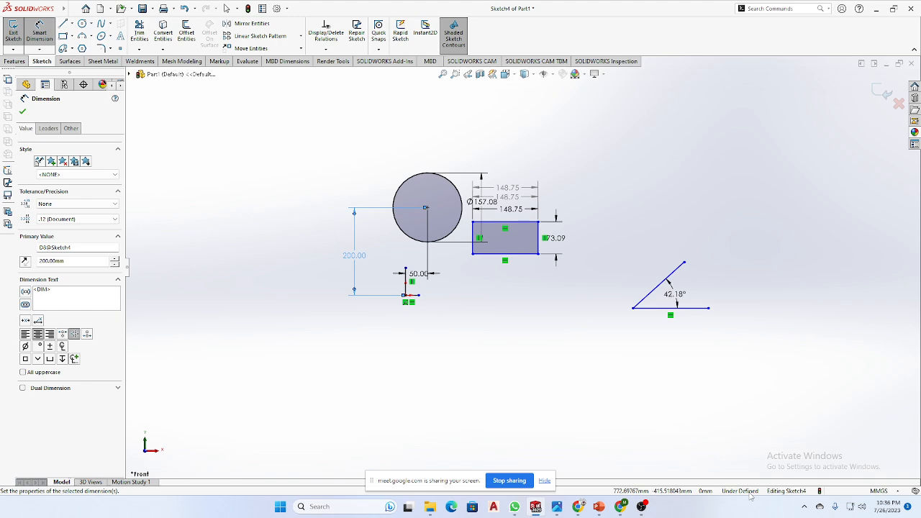
{"action": "left_click", "coordinate": [881, 93]}
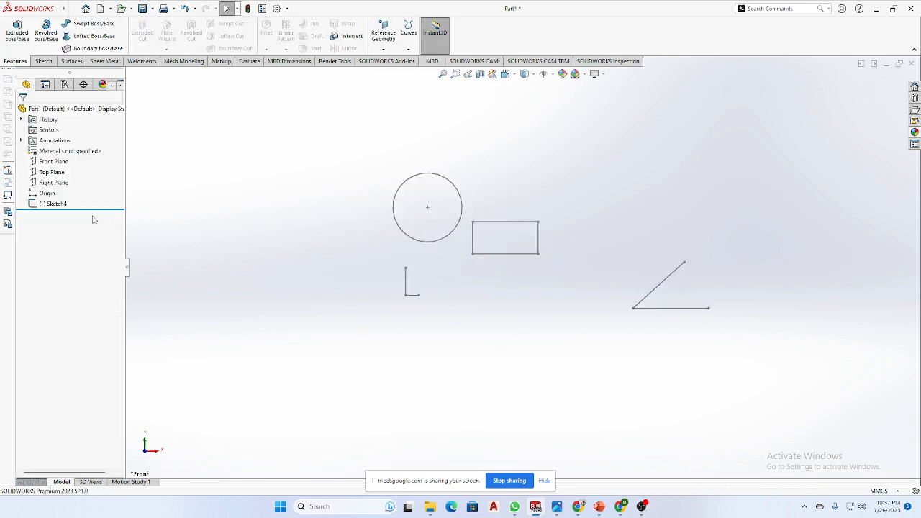
{"action": "left_click", "coordinate": [54, 203]}
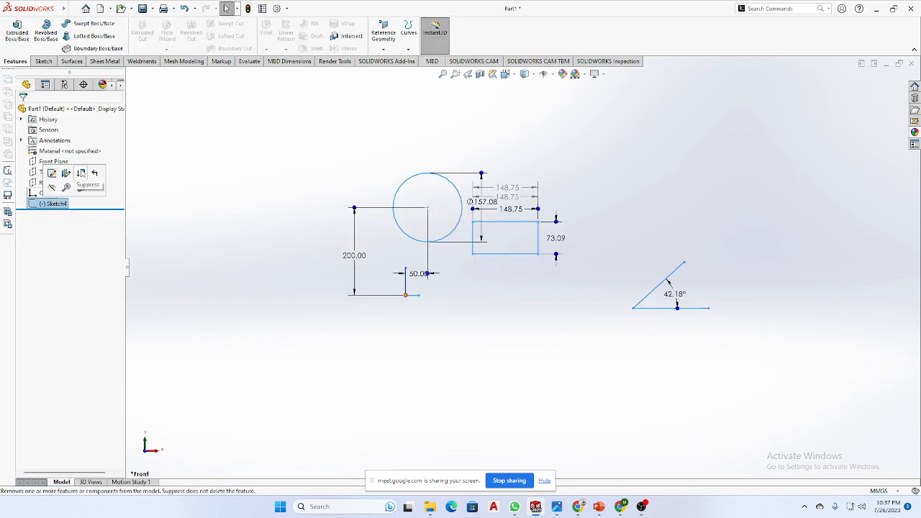
{"action": "left_click", "coordinate": [81, 173]}
Start a new sketch on the Front Plane
{"action": "left_click", "coordinate": [51, 172]}
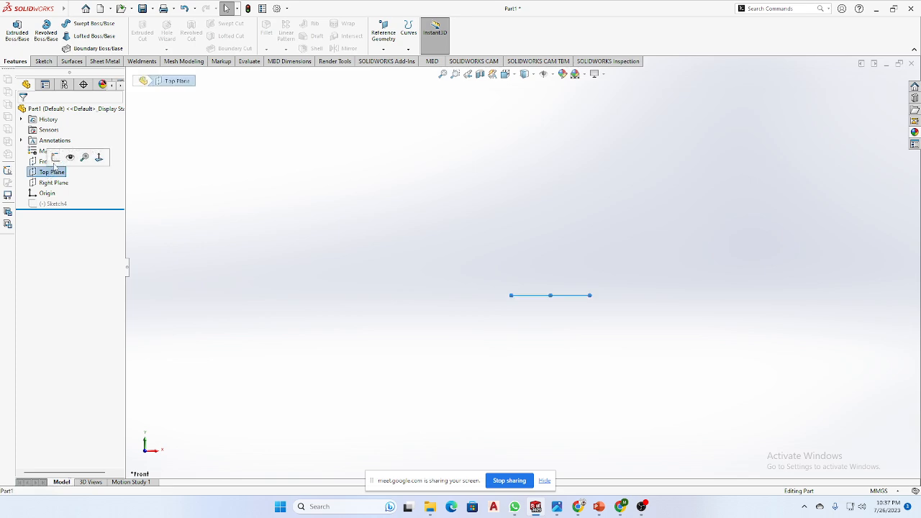
{"action": "left_click", "coordinate": [46, 162]}
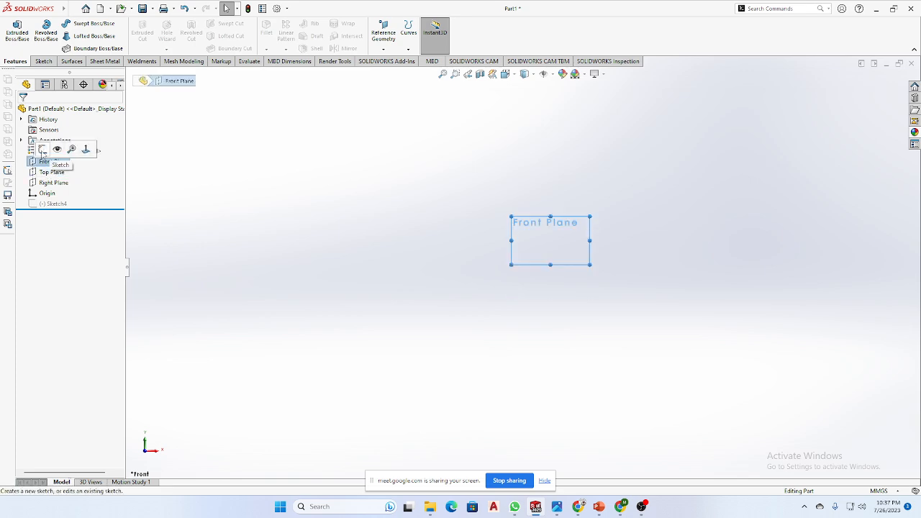
{"action": "left_click", "coordinate": [42, 150]}
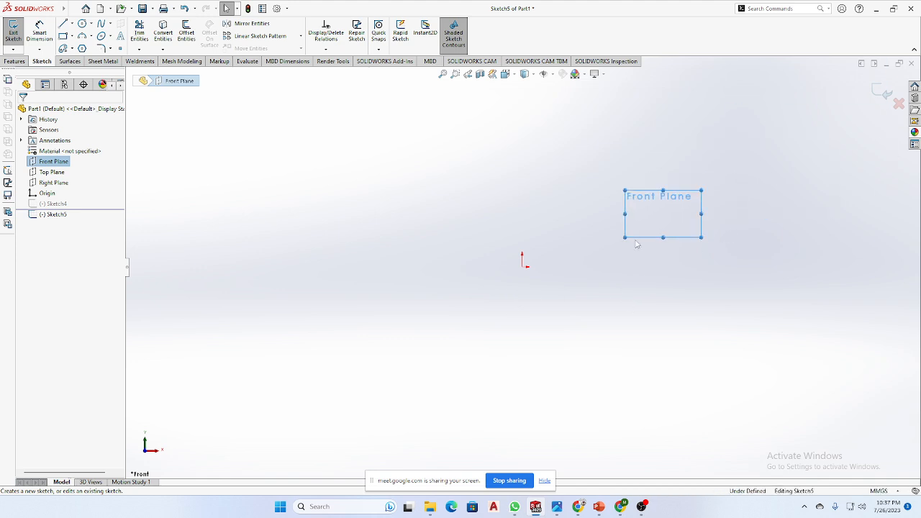
{"action": "left_click", "coordinate": [553, 289]}
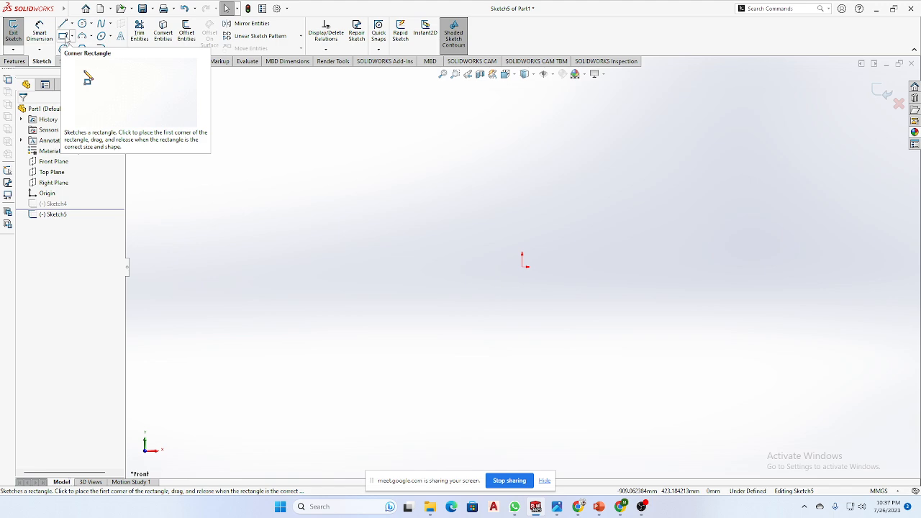
Sketch a circle about 148 mm in diameter above and to the right of the origin
{"action": "left_click", "coordinate": [83, 24]}
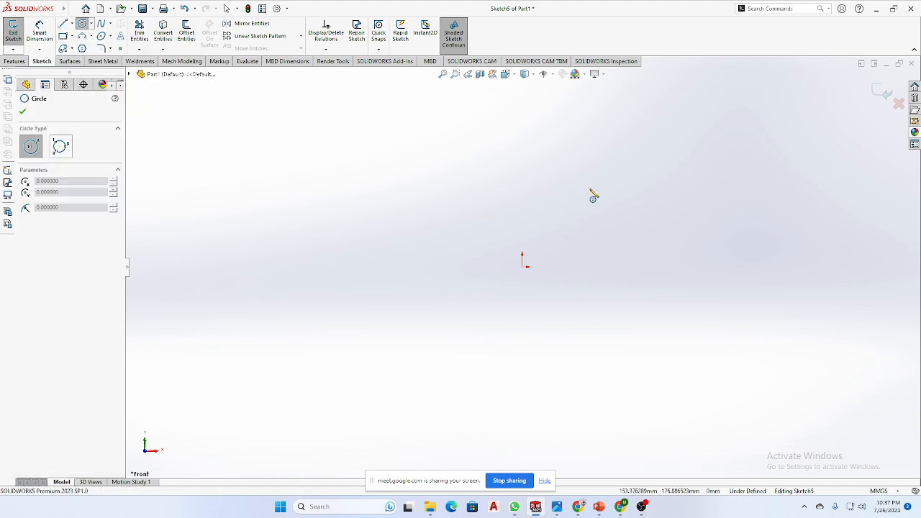
{"action": "left_click", "coordinate": [613, 151]}
{"action": "left_click", "coordinate": [638, 181]}
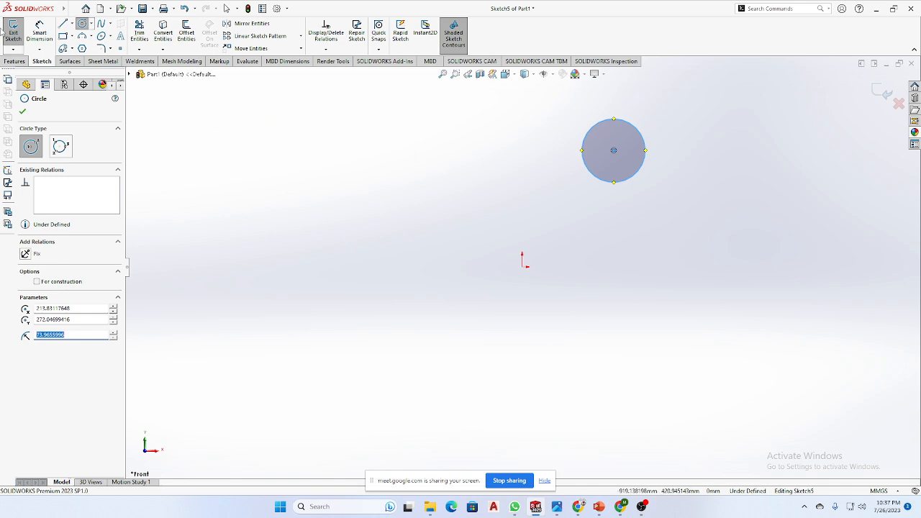
Add a diameter Smart Dimension to the new circle and set it to 100 mm
{"action": "left_click", "coordinate": [42, 32]}
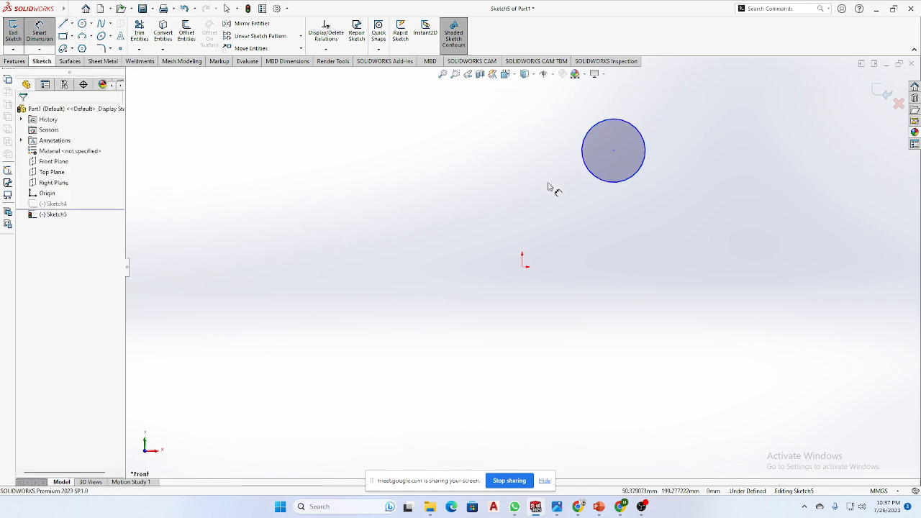
{"action": "left_click", "coordinate": [645, 166]}
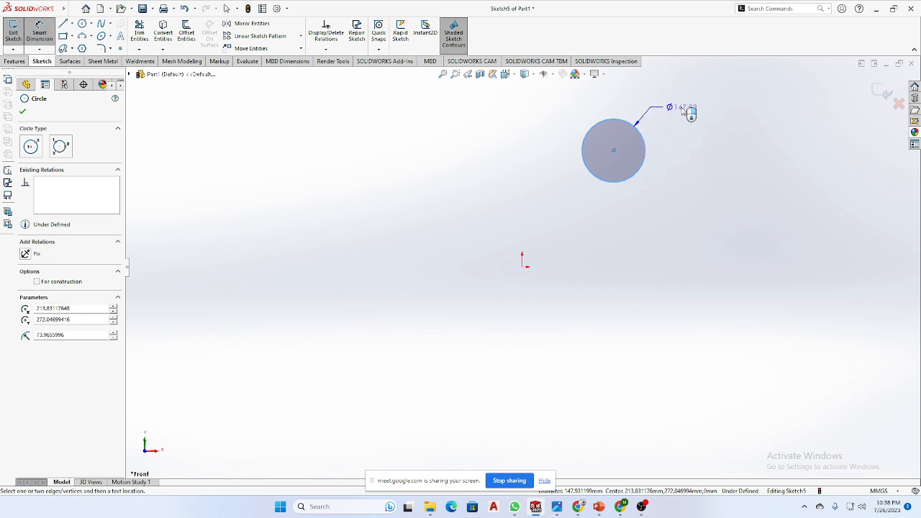
{"action": "left_click", "coordinate": [689, 113]}
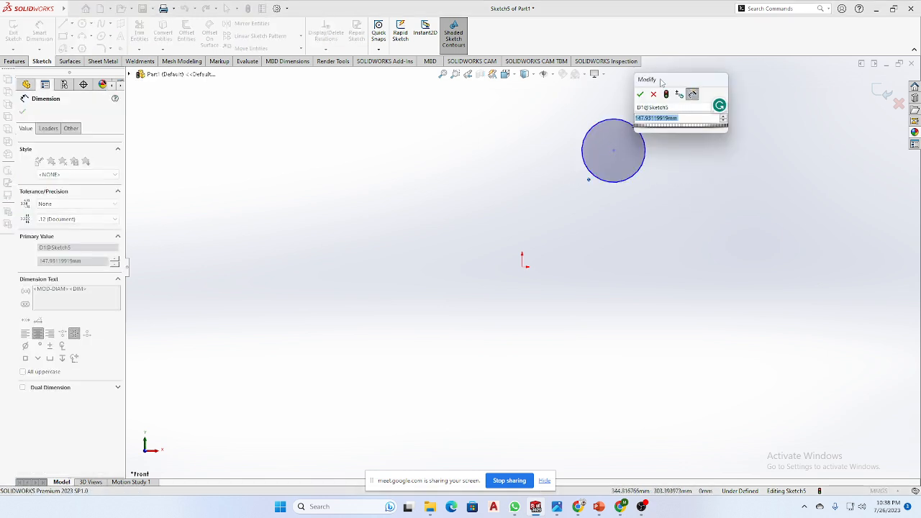
{"action": "left_click_drag", "start_coordinate": [661, 82], "coordinate": [776, 82]}
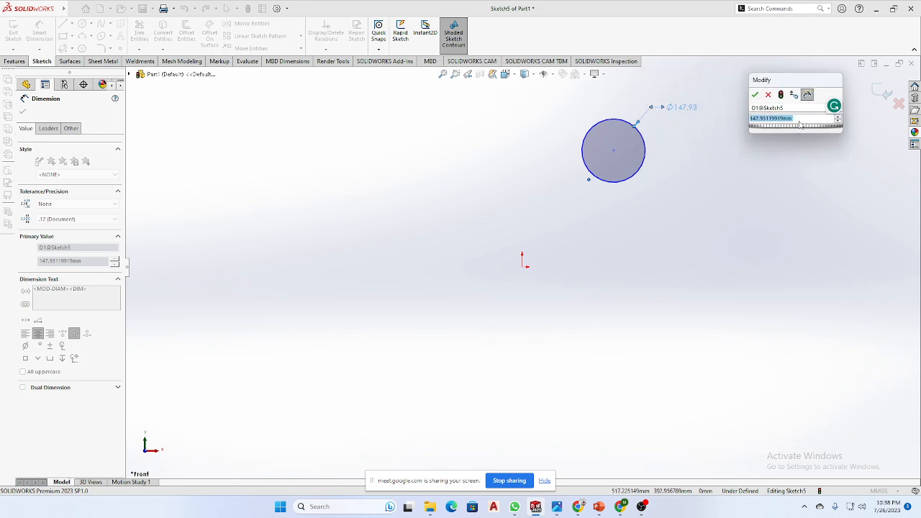
{"action": "type", "text": "100"}
{"action": "key", "text": "Return"}
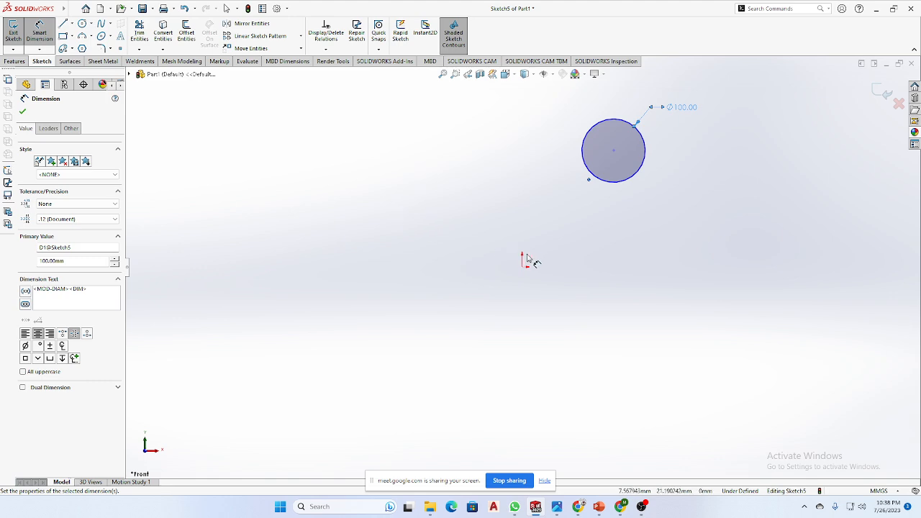
{"action": "scroll", "coordinate": [526, 259], "scroll_direction": "up", "scroll_amount": 1}
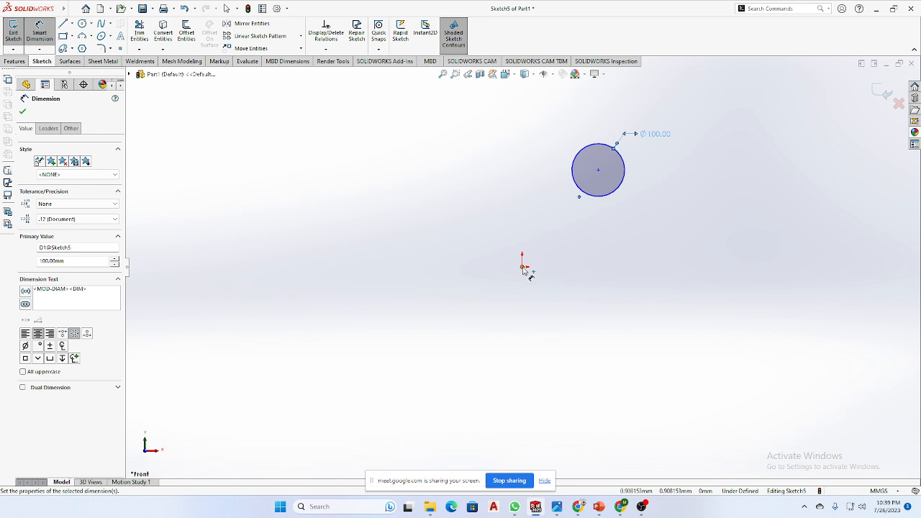
Dimension the horizontal distance from the origin to the circle's centre and set it to 200 mm
{"action": "left_click", "coordinate": [523, 267]}
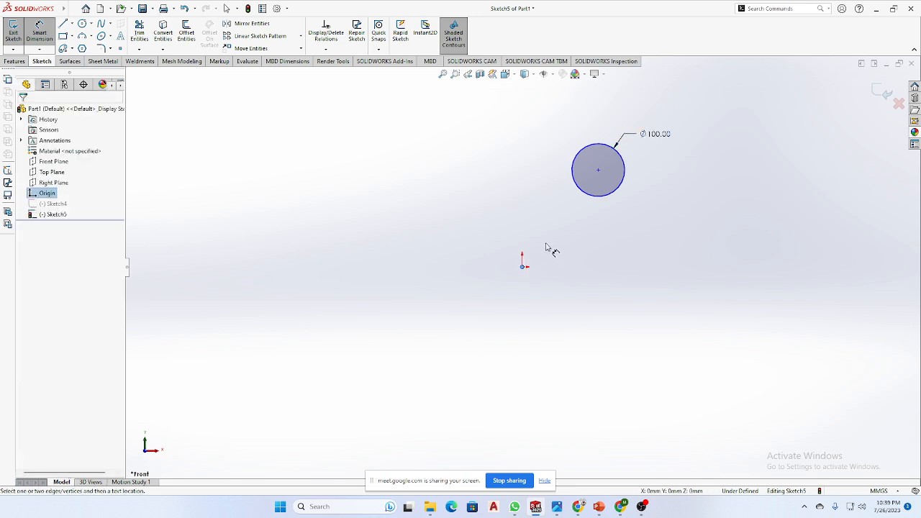
{"action": "left_click", "coordinate": [599, 172]}
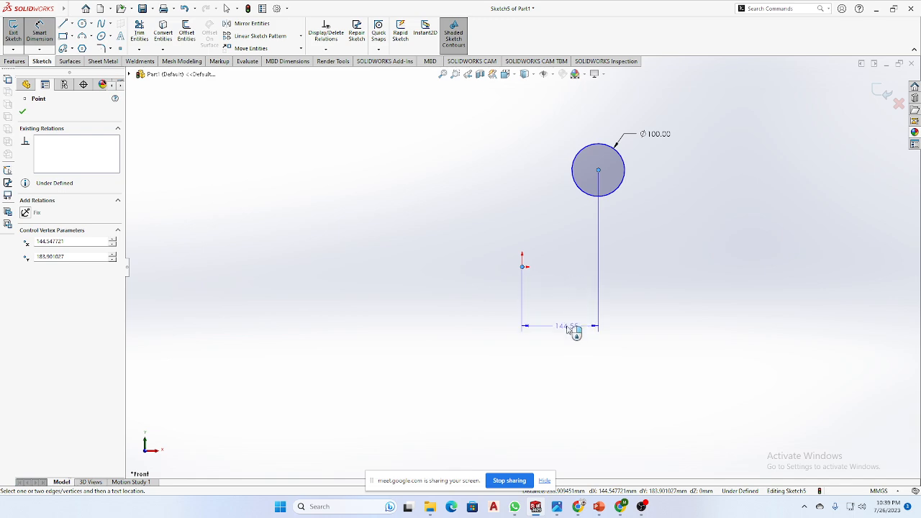
{"action": "left_click", "coordinate": [574, 330]}
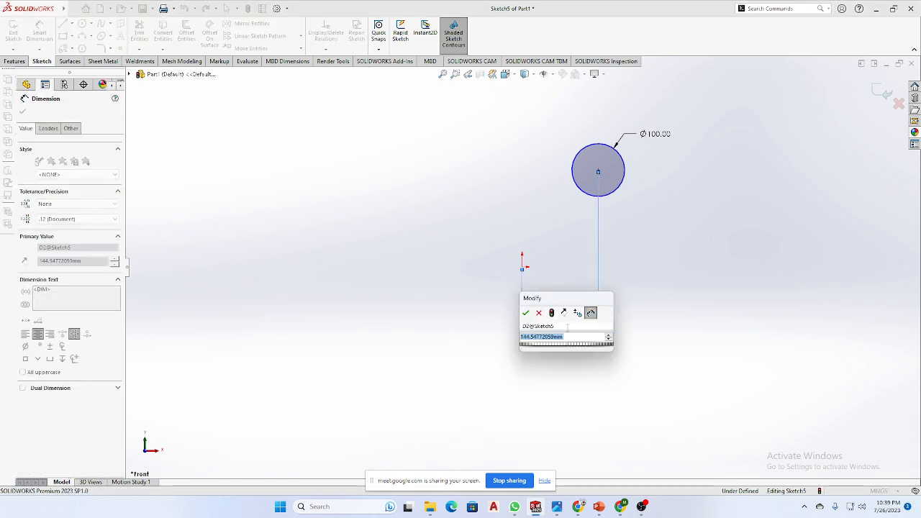
{"action": "mouse_move", "coordinate": [555, 298]}
{"action": "left_mouse_down"}
{"action": "mouse_move", "coordinate": [647, 336]}
{"action": "mouse_move", "coordinate": [814, 365]}
{"action": "left_mouse_up"}
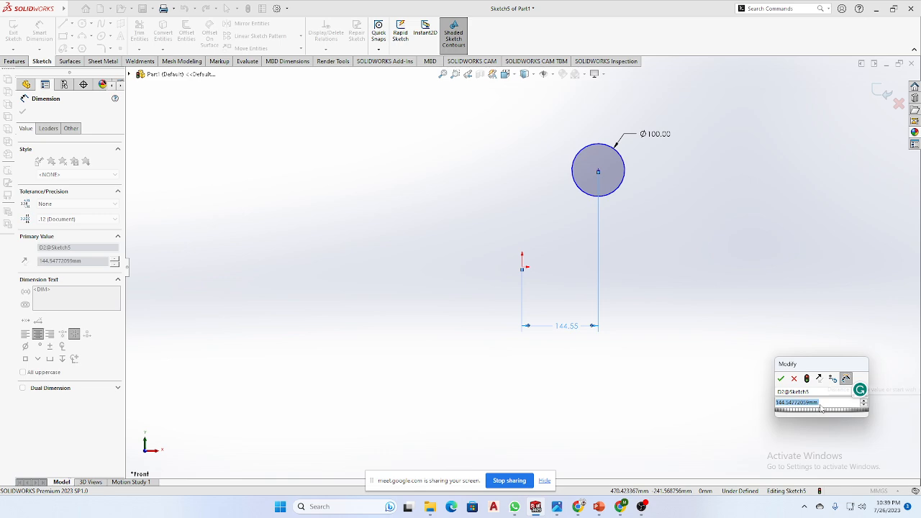
{"action": "type", "text": "200"}
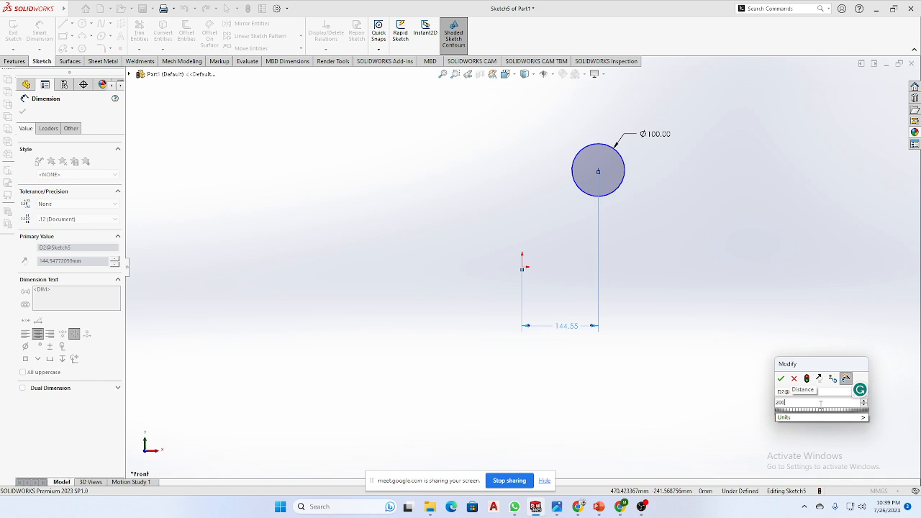
{"action": "key", "text": "Return"}
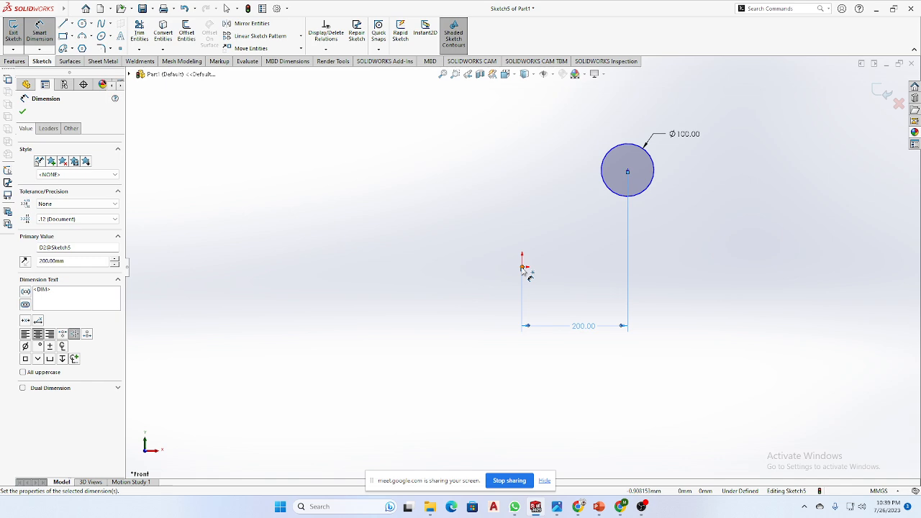
Dimension the vertical distance from the origin to the circle and set it to 100 mm
{"action": "key", "text": "Escape"}
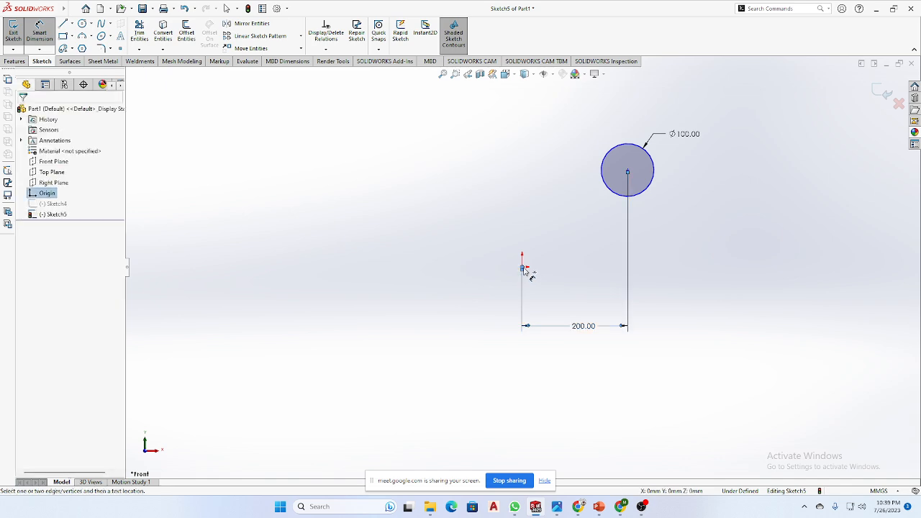
{"action": "left_click", "coordinate": [613, 194]}
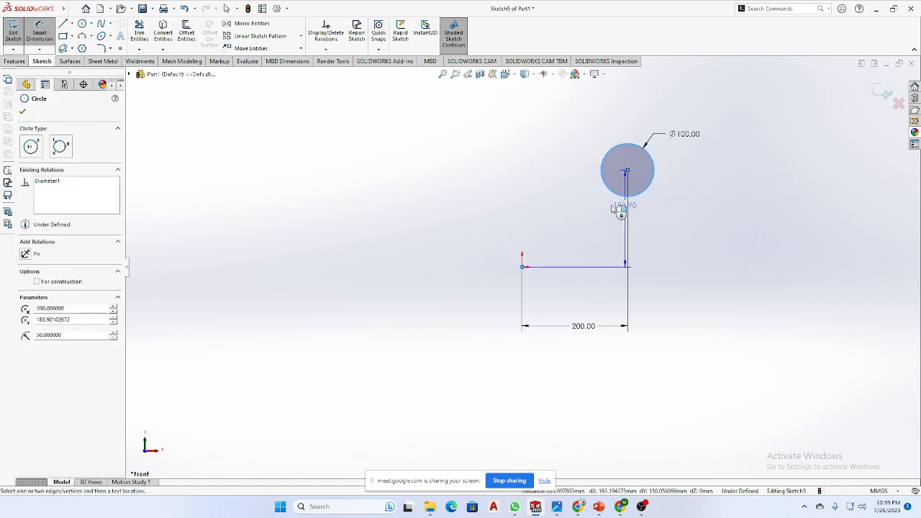
{"action": "left_click", "coordinate": [495, 218]}
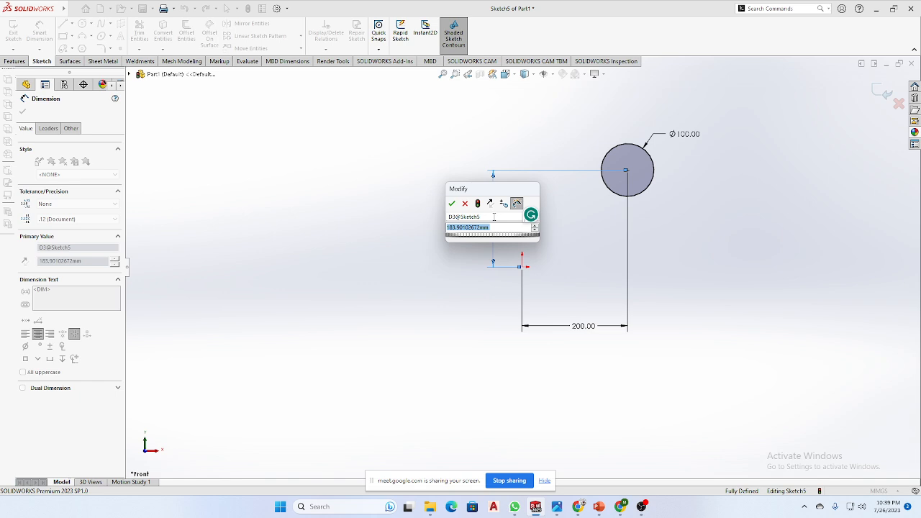
{"action": "type", "text": "100"}
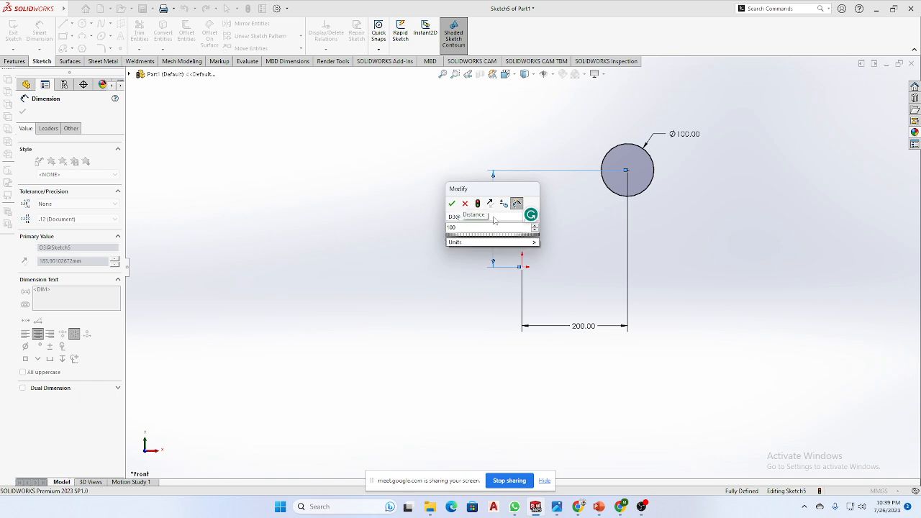
{"action": "key", "text": "Return"}
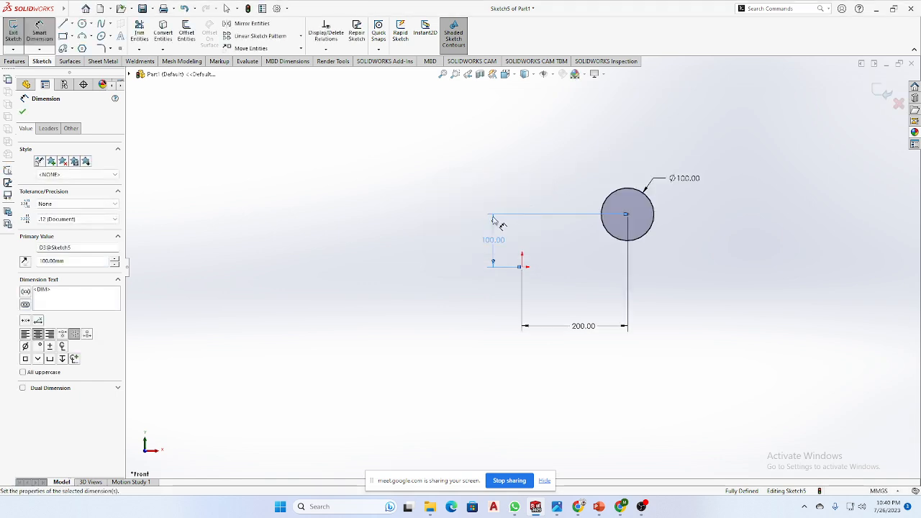
Move the horizontal 200 mm dimension slightly closer to the origin
{"action": "left_click", "coordinate": [437, 238]}
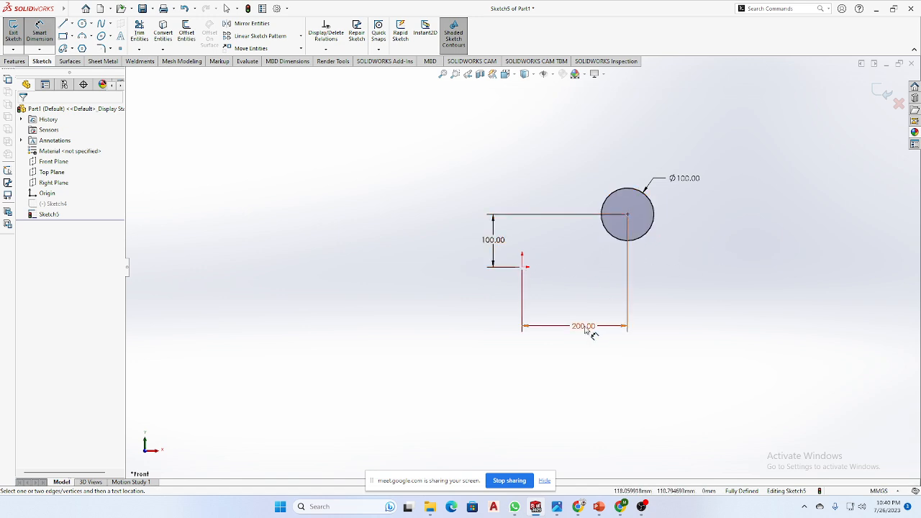
{"action": "left_click_drag", "start_coordinate": [585, 327], "coordinate": [595, 314]}
{"action": "left_click", "coordinate": [709, 308]}
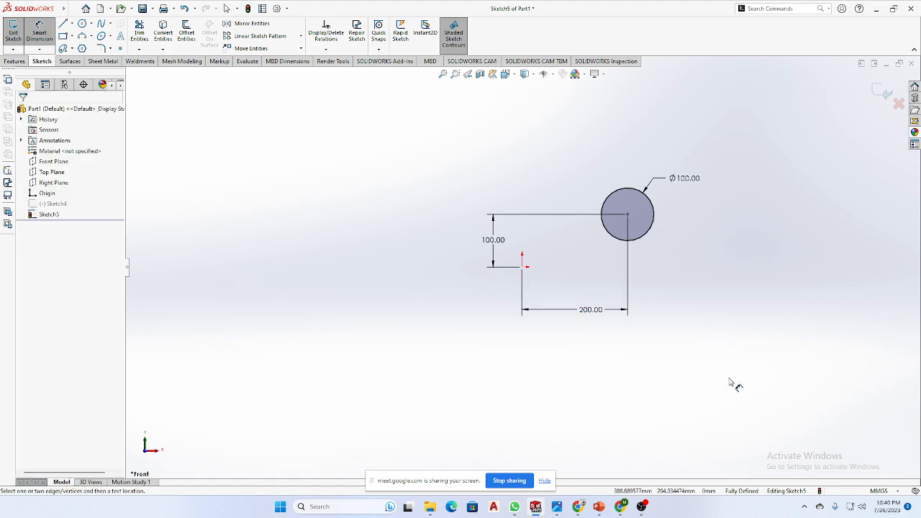
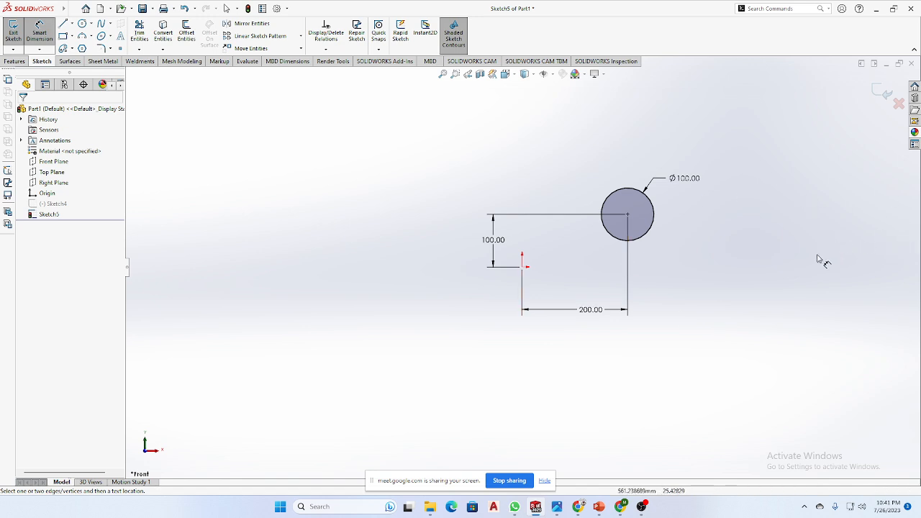
Leave Smart Dimension and inspect the relations and definition status of the circle and its centre point
{"action": "key", "text": "Escape"}
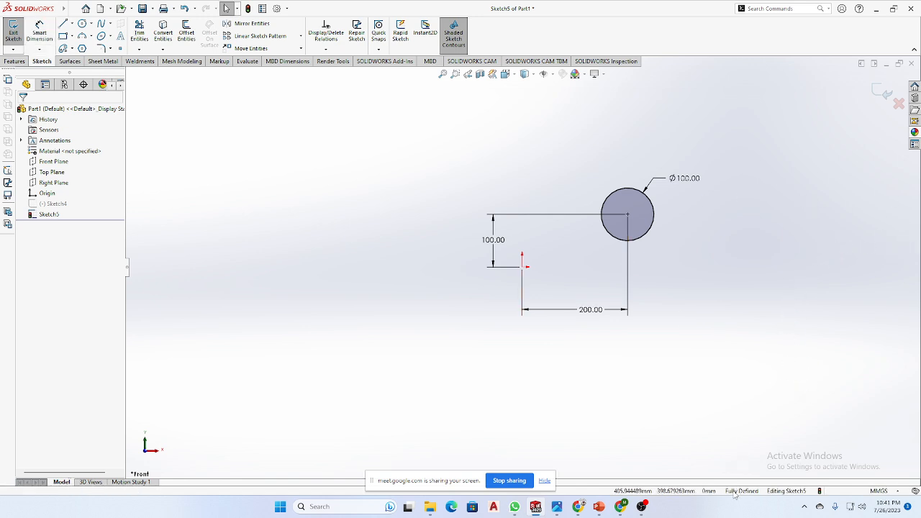
{"action": "left_click", "coordinate": [652, 233]}
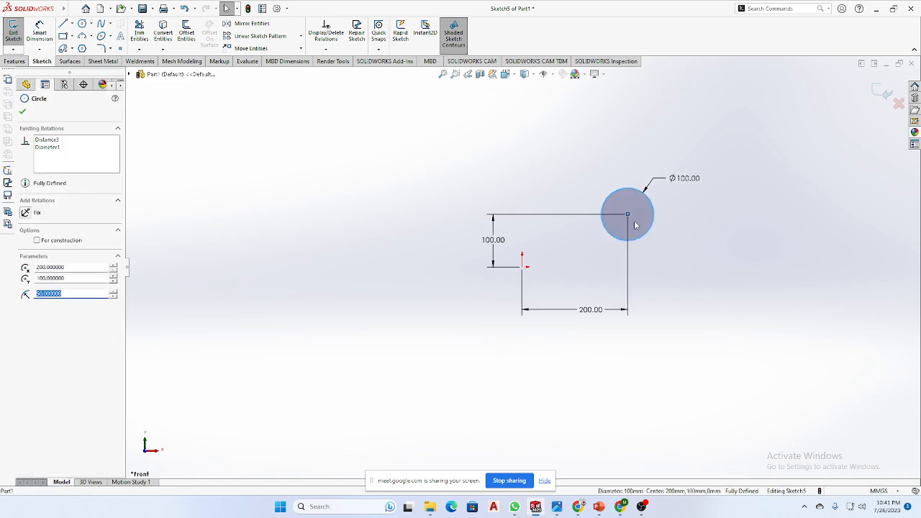
{"action": "left_click", "coordinate": [627, 214]}
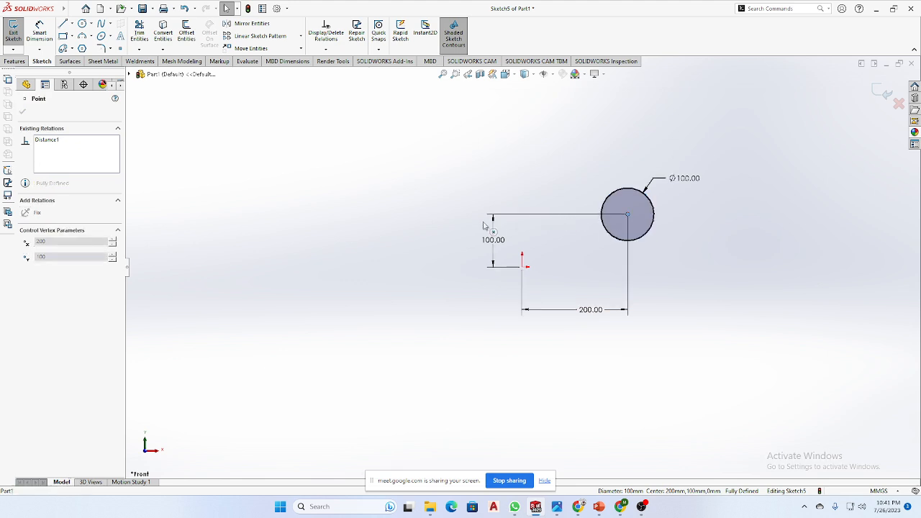
{"action": "left_click", "coordinate": [719, 293]}
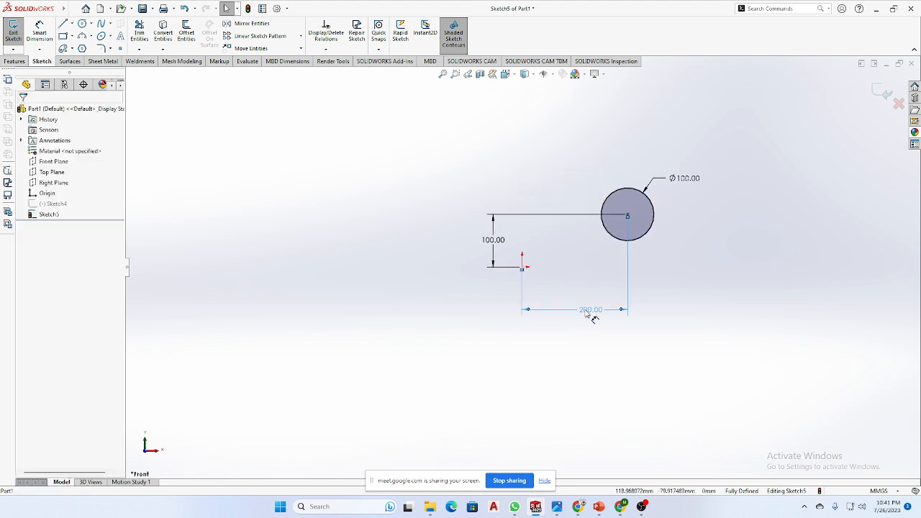
Delete the horizontal dimension and move the circle sideways to about 456 mm left of the origin
{"action": "left_click", "coordinate": [588, 314]}
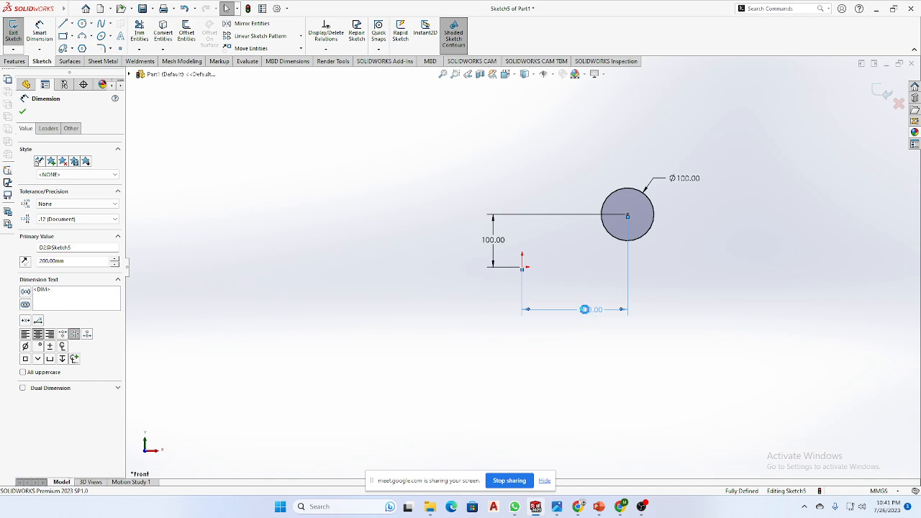
{"action": "key", "text": "Delete"}
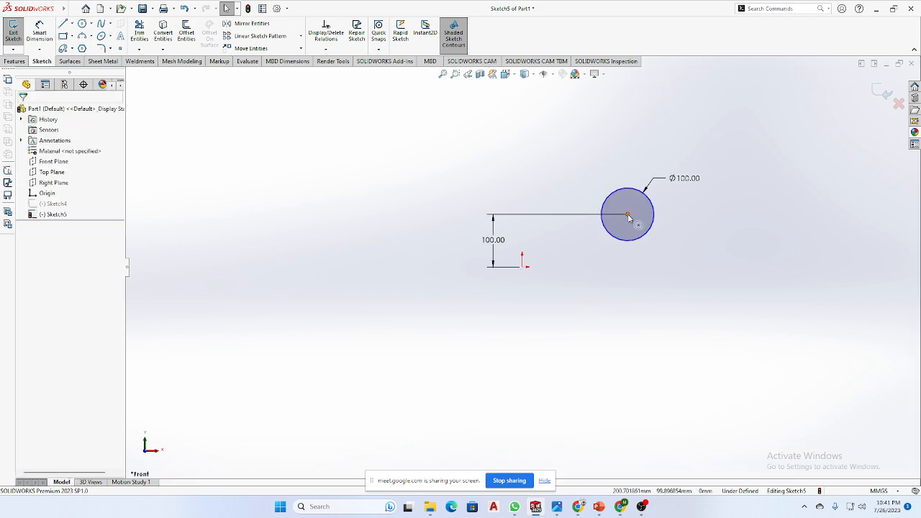
{"action": "mouse_move", "coordinate": [626, 214]}
{"action": "left_mouse_down"}
{"action": "mouse_move", "coordinate": [720, 213]}
{"action": "mouse_move", "coordinate": [359, 213]}
{"action": "mouse_move", "coordinate": [359, 309]}
{"action": "mouse_move", "coordinate": [499, 216]}
{"action": "mouse_move", "coordinate": [633, 207]}
{"action": "mouse_move", "coordinate": [622, 203]}
{"action": "left_mouse_up"}
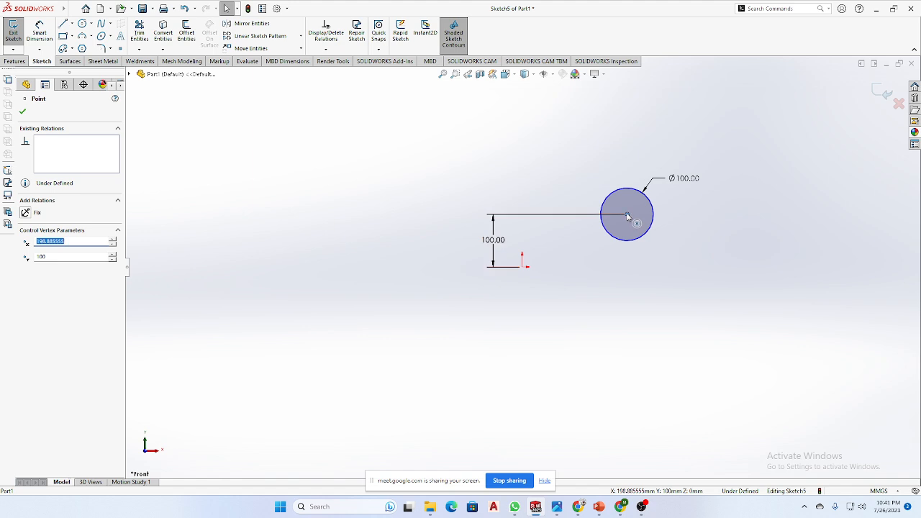
{"action": "left_click_drag", "start_coordinate": [627, 217], "coordinate": [590, 263]}
{"action": "left_click", "coordinate": [586, 216]}
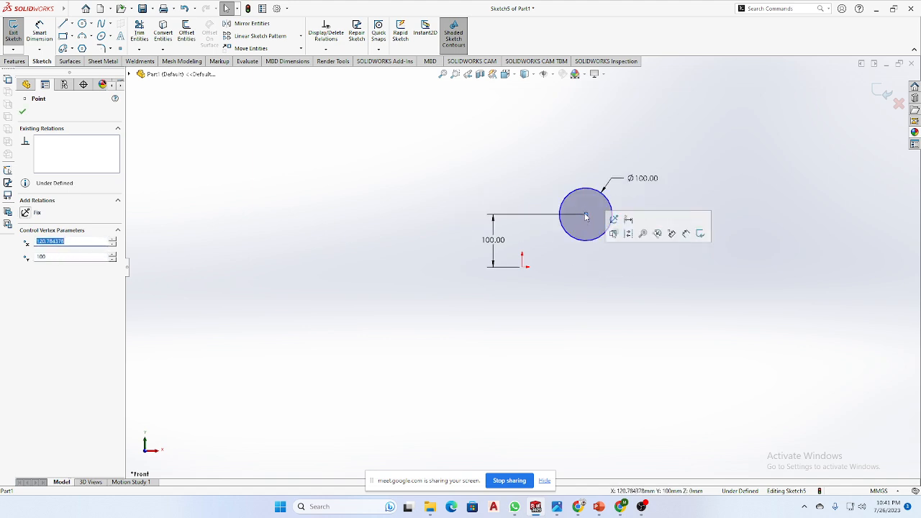
{"action": "left_click_drag", "start_coordinate": [585, 216], "coordinate": [623, 219]}
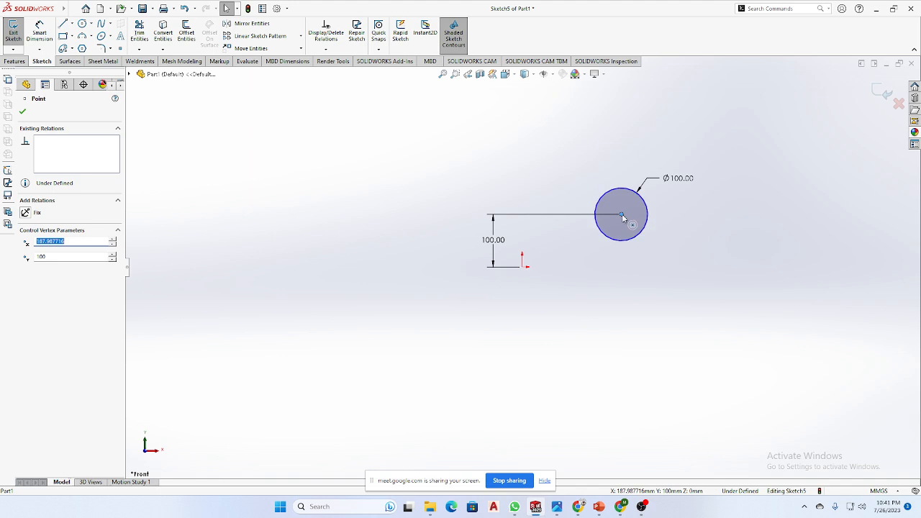
{"action": "left_click_drag", "start_coordinate": [622, 216], "coordinate": [282, 222]}
Dimension the horizontal distance from the origin to the circle's centre and set it to 400 mm
{"action": "right_click_drag", "start_coordinate": [510, 364], "coordinate": [536, 275]}
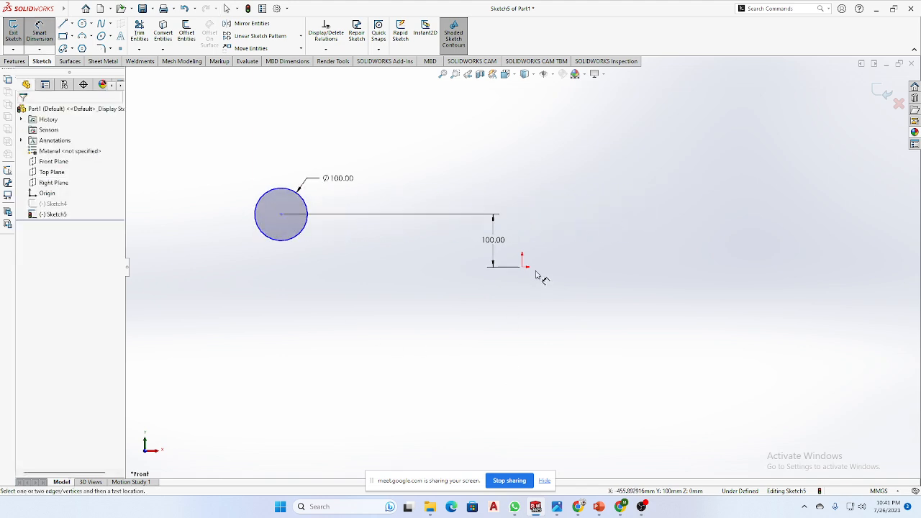
{"action": "left_click", "coordinate": [523, 266]}
{"action": "left_click", "coordinate": [284, 216]}
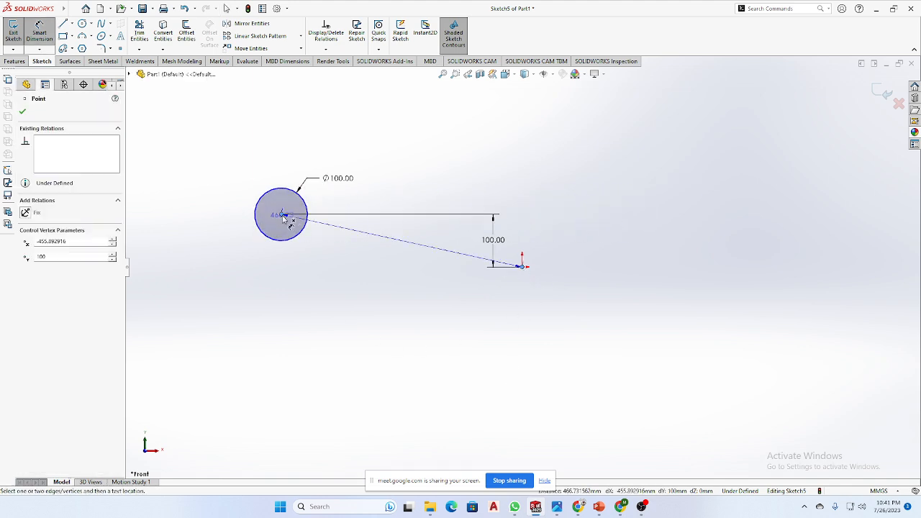
{"action": "left_click", "coordinate": [380, 316]}
{"action": "type", "text": "400"}
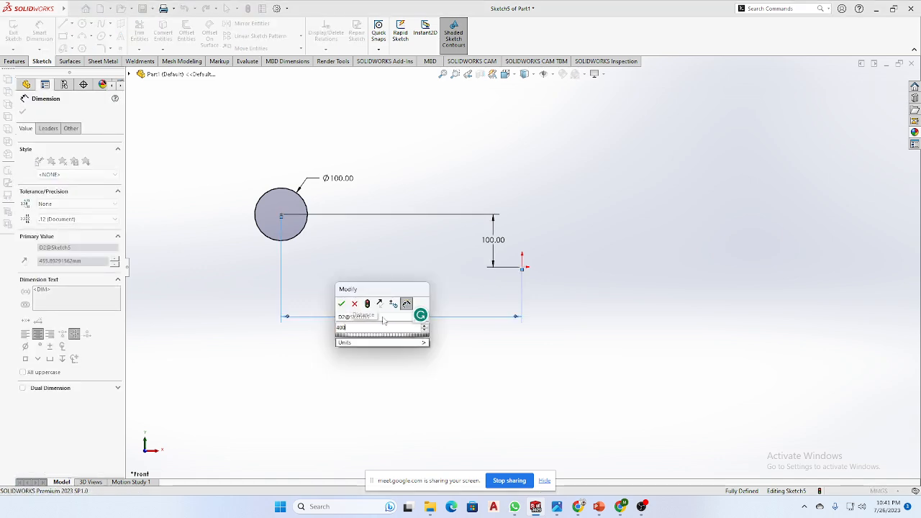
{"action": "key", "text": "Return"}
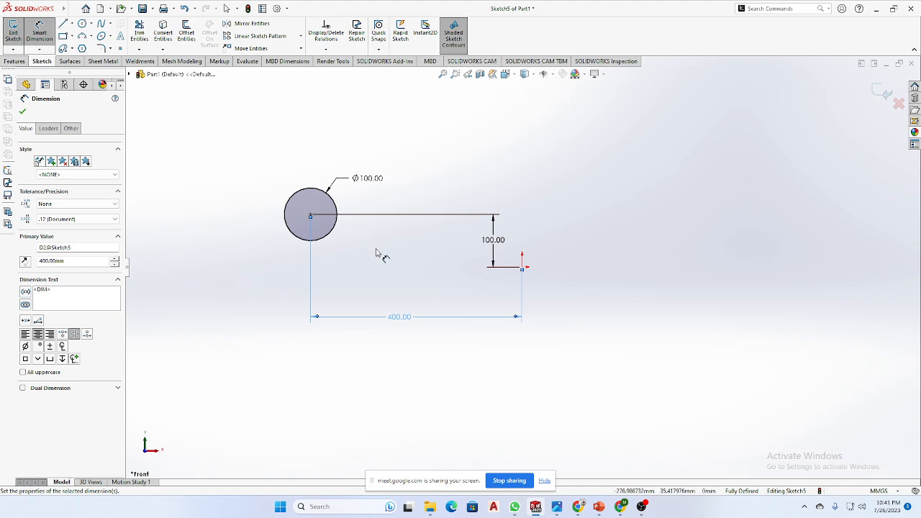
{"action": "key", "text": "Escape"}
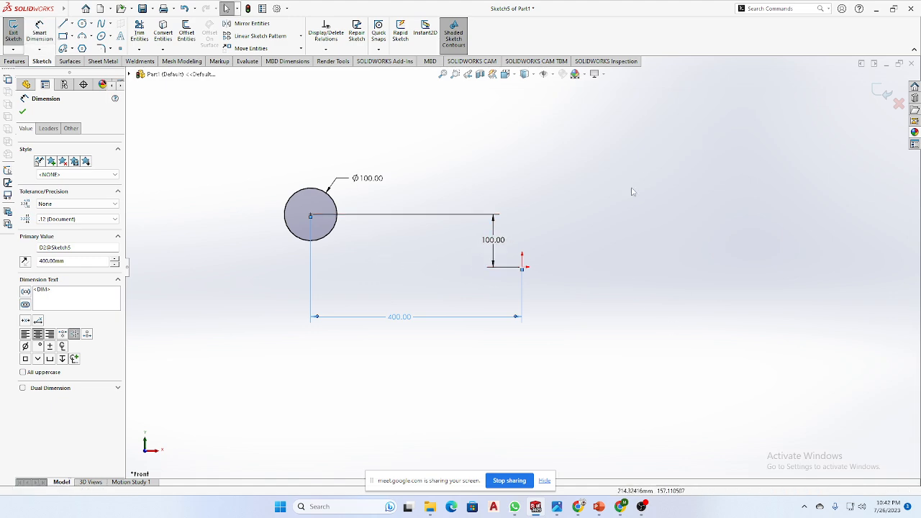
{"action": "key", "text": "Escape"}
Delete the vertical dimension and move the circle up to about 177 mm above the origin
{"action": "left_click", "coordinate": [503, 249]}
{"action": "key", "text": "Delete"}
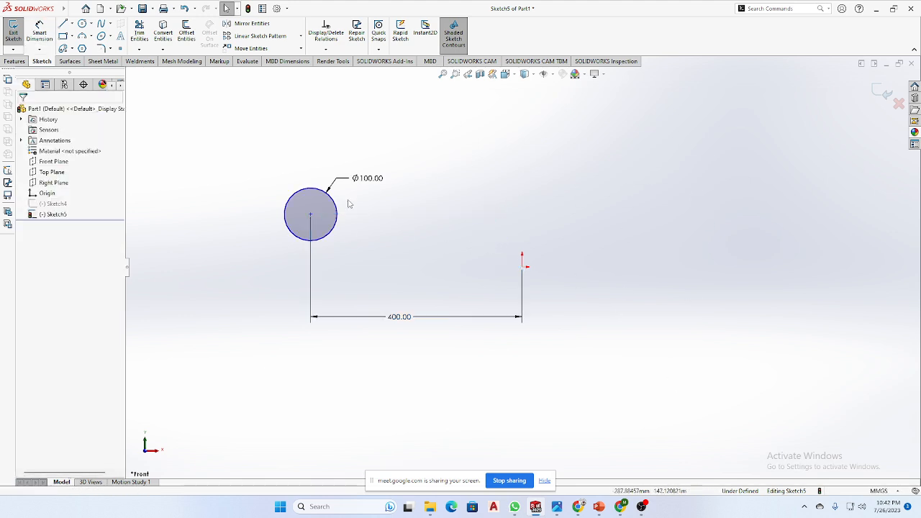
{"action": "left_click_drag", "start_coordinate": [310, 214], "coordinate": [310, 173]}
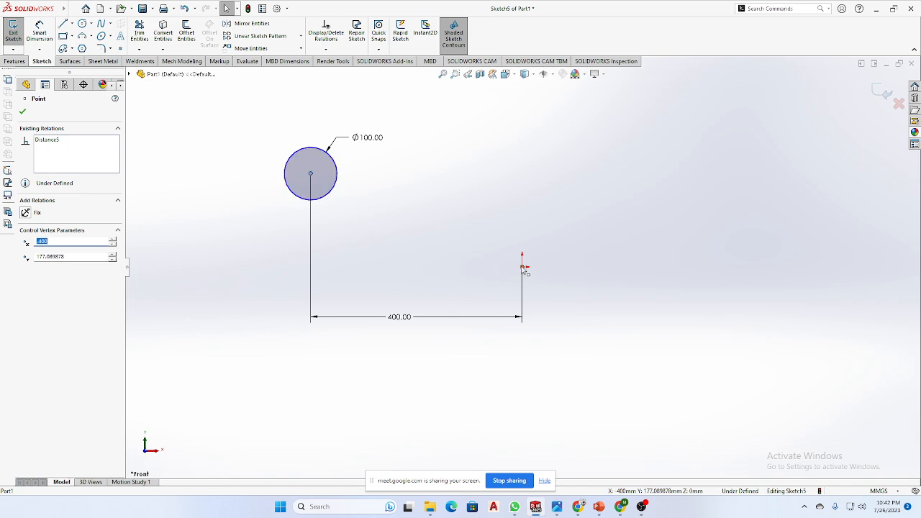
Dimension the circle's vertical distance from the origin, placed to the right of the origin, and set it to 100 mm
{"action": "right_click_drag", "start_coordinate": [591, 290], "coordinate": [597, 247]}
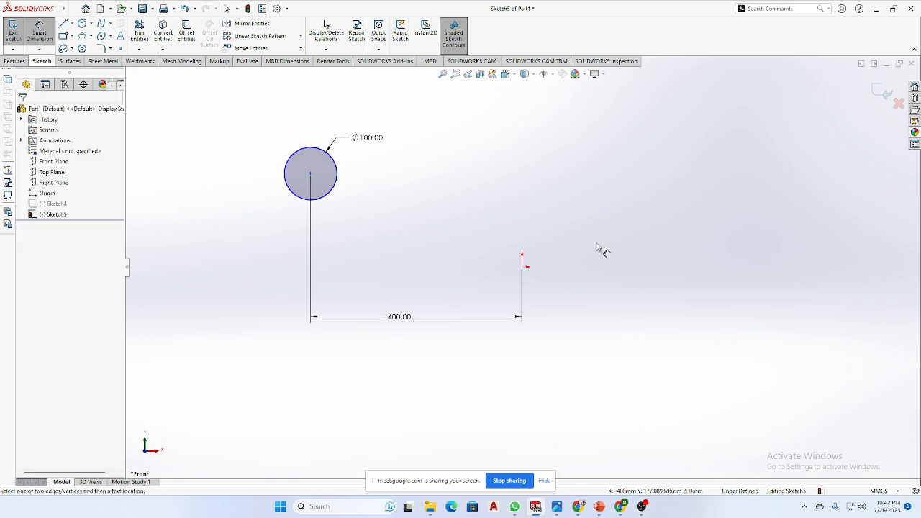
{"action": "left_click", "coordinate": [336, 189]}
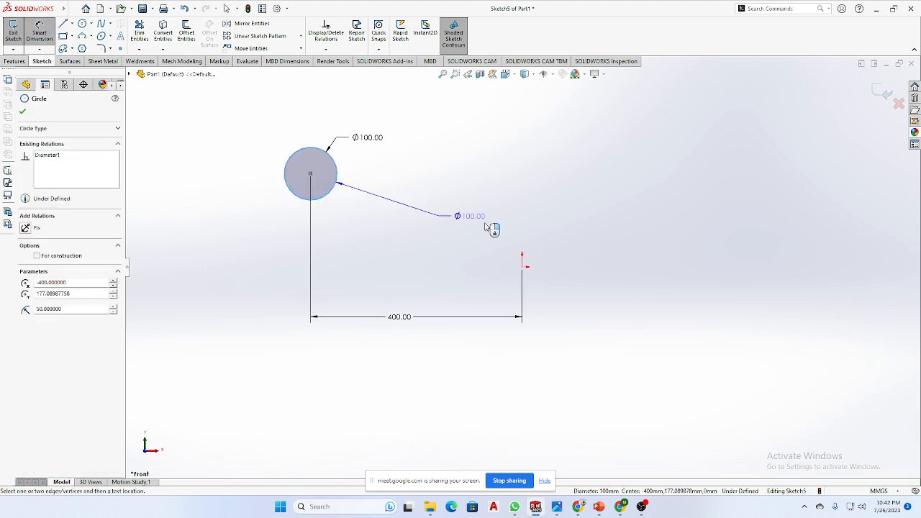
{"action": "left_click", "coordinate": [522, 267]}
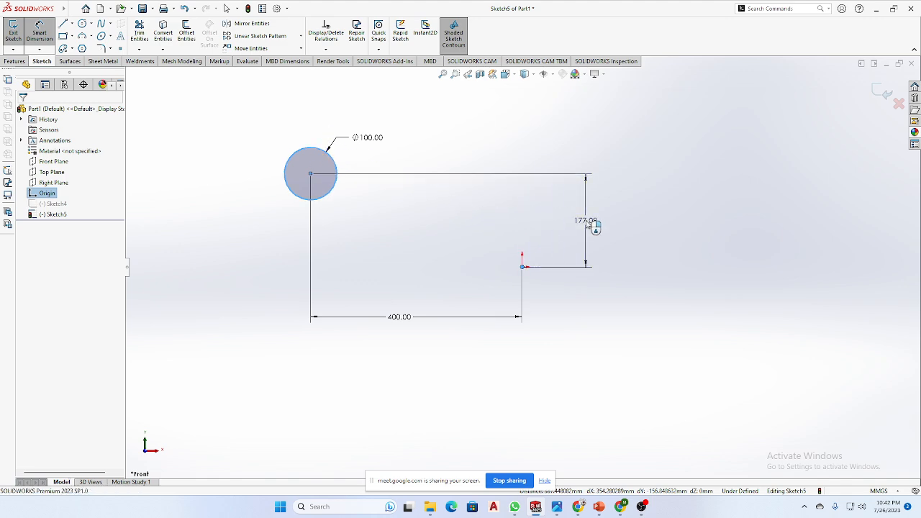
{"action": "left_click", "coordinate": [587, 223]}
{"action": "type", "text": "100"}
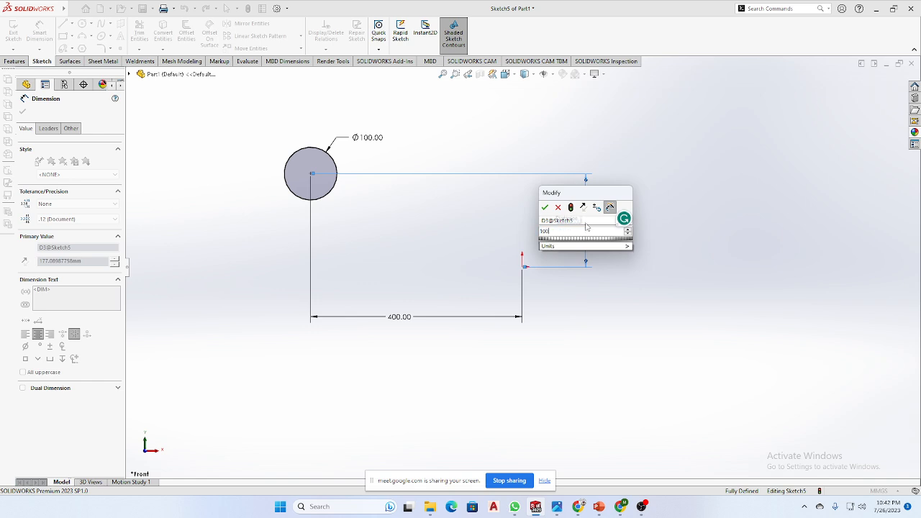
{"action": "key", "text": "Return"}
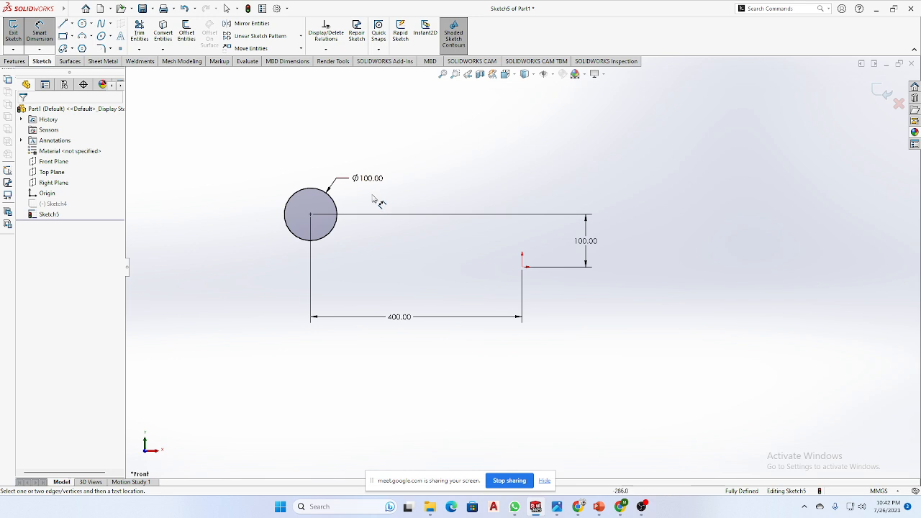
Delete the circle's diameter dimension and stretch the circle to a diameter of about 173 mm
{"action": "key", "text": "Escape"}
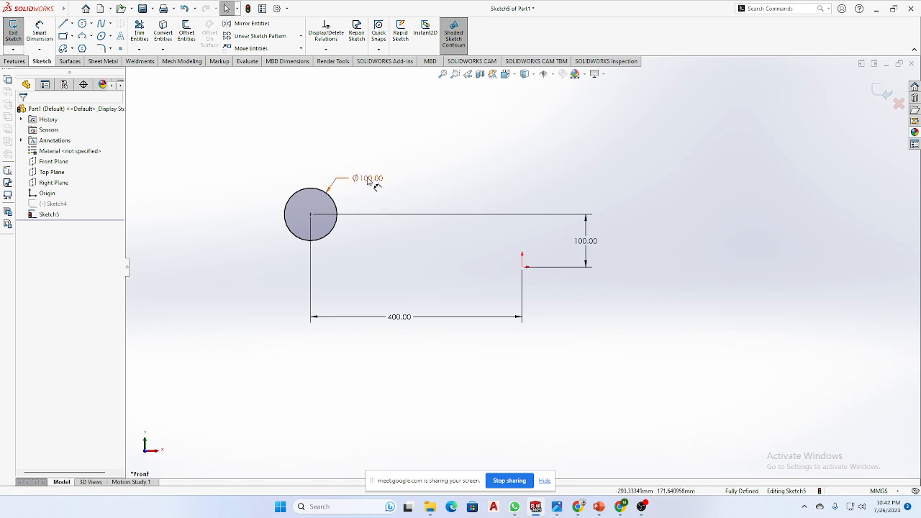
{"action": "right_click_drag", "start_coordinate": [483, 209], "coordinate": [488, 147]}
{"action": "key", "text": "Escape"}
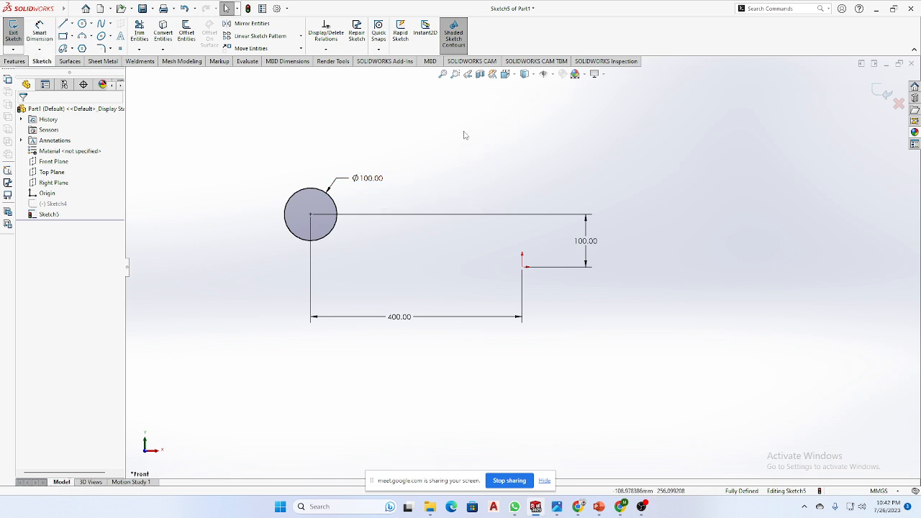
{"action": "left_click", "coordinate": [369, 178]}
{"action": "key", "text": "Delete"}
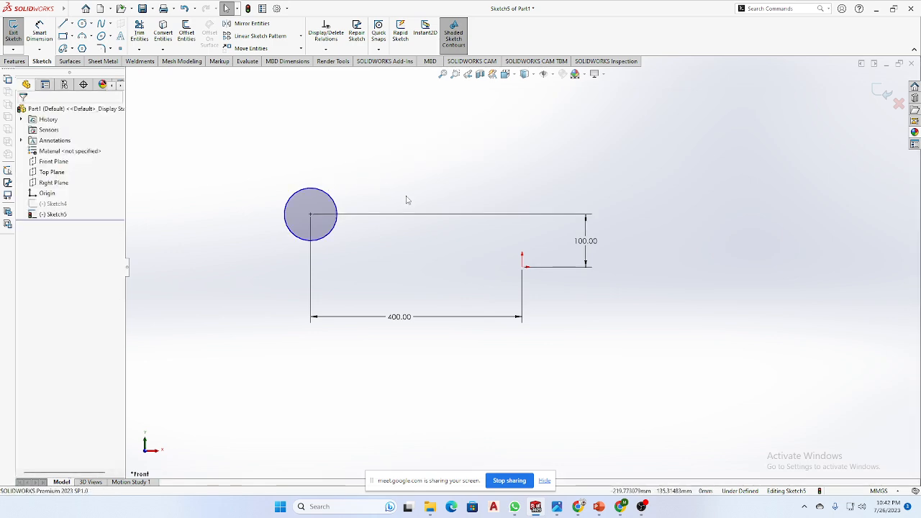
{"action": "mouse_move", "coordinate": [324, 196]}
{"action": "left_mouse_down"}
{"action": "mouse_move", "coordinate": [347, 181]}
{"action": "mouse_move", "coordinate": [373, 140]}
{"action": "mouse_move", "coordinate": [322, 205]}
{"action": "mouse_move", "coordinate": [353, 184]}
{"action": "mouse_move", "coordinate": [344, 184]}
{"action": "left_mouse_up"}
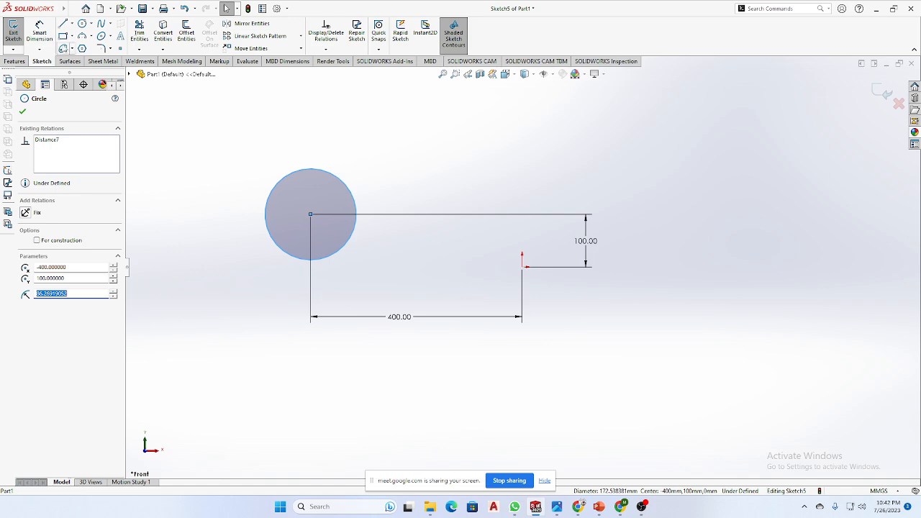
Dimension the circle's diameter, placed above it, and set it to 200 mm
{"action": "left_click", "coordinate": [40, 32]}
{"action": "left_click", "coordinate": [349, 182]}
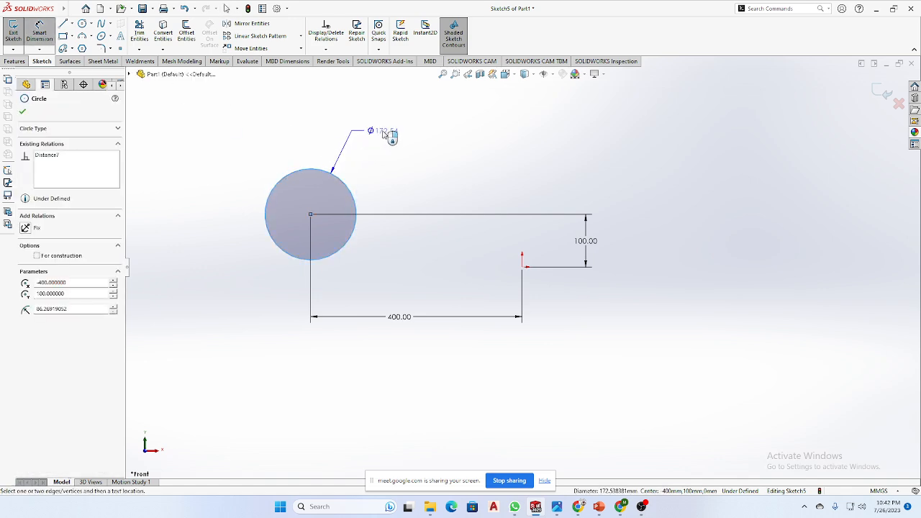
{"action": "left_click", "coordinate": [381, 134]}
{"action": "type", "text": "200"}
{"action": "key", "text": "Return"}
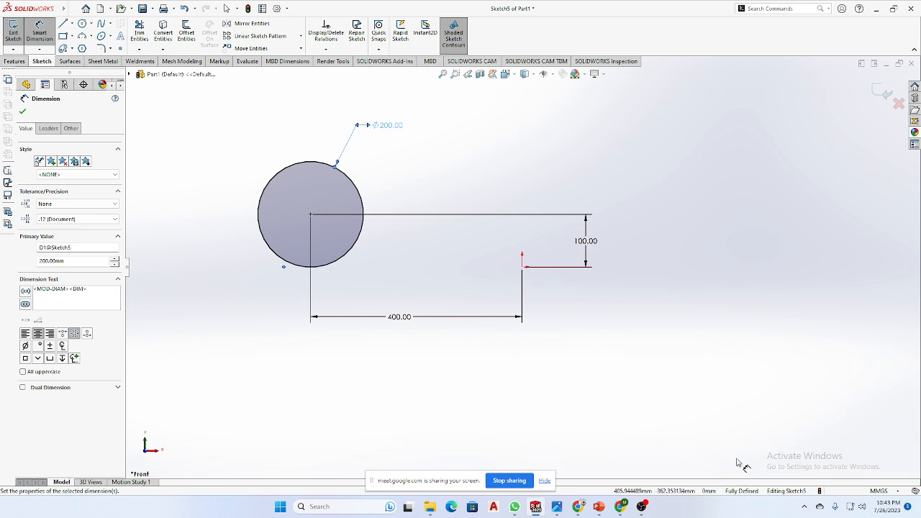
{"action": "left_click", "coordinate": [728, 412]}
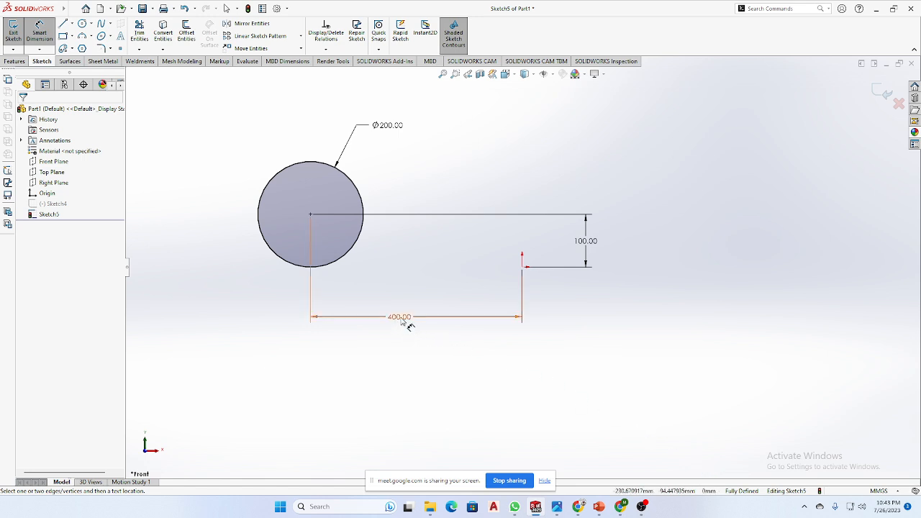
Reposition the 400 mm horizontal dimension slightly closer beneath the circle
{"action": "left_click_drag", "start_coordinate": [409, 320], "coordinate": [416, 323]}
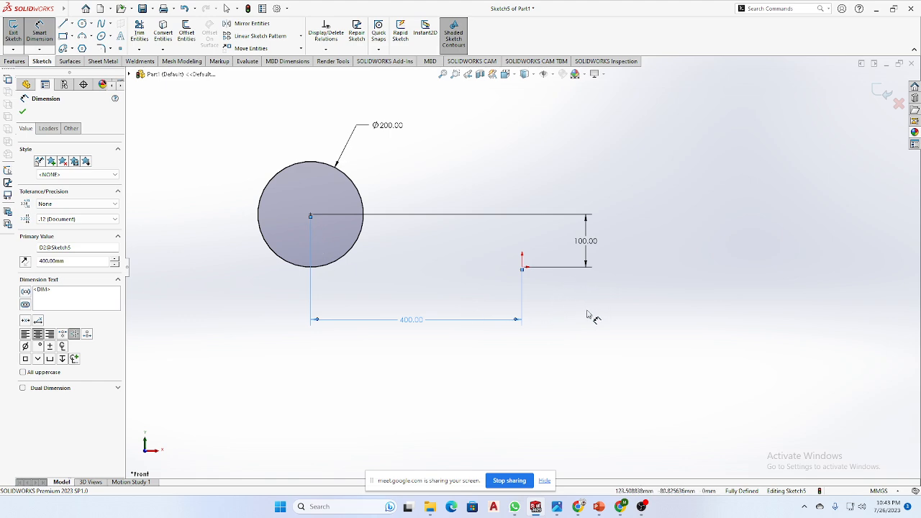
{"action": "left_click", "coordinate": [743, 326]}
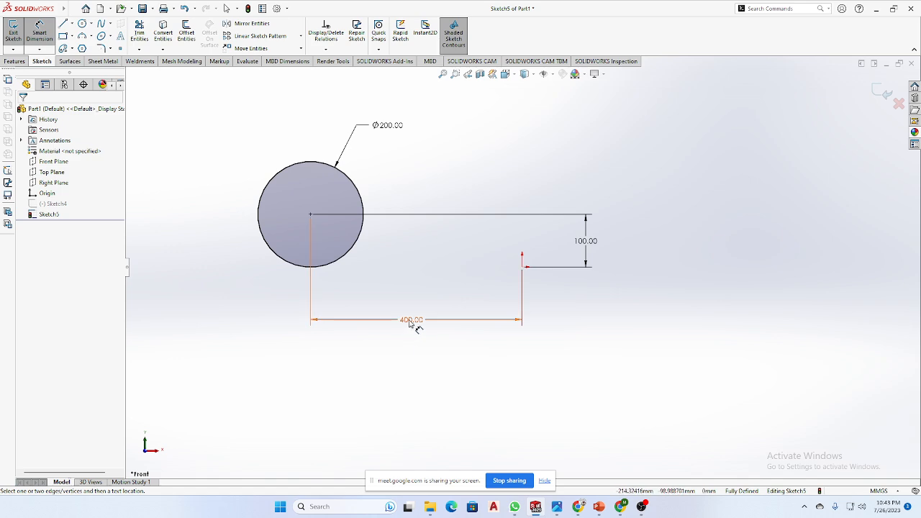
{"action": "left_click_drag", "start_coordinate": [413, 321], "coordinate": [416, 316]}
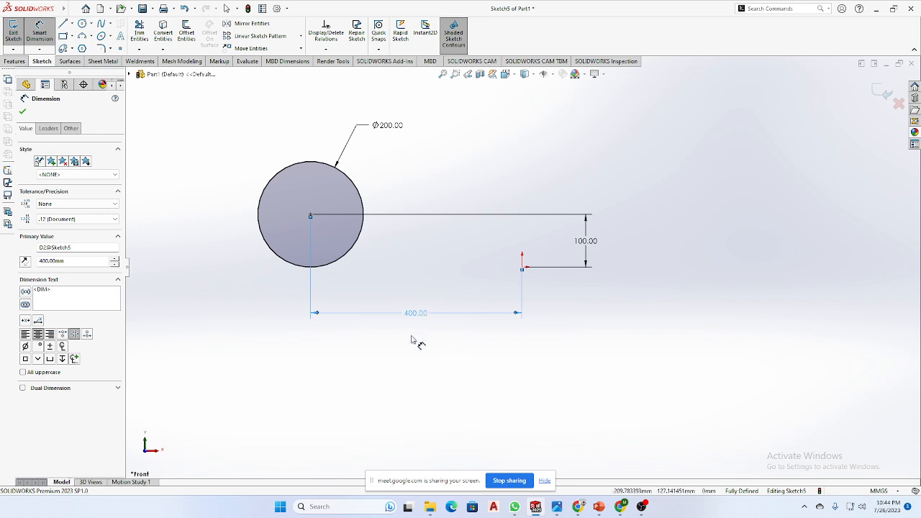
{"action": "left_click", "coordinate": [459, 380]}
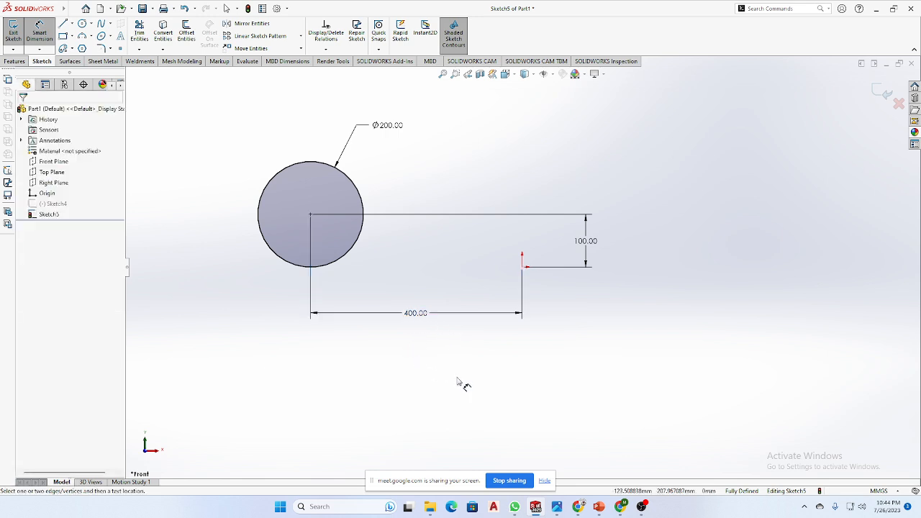
{"action": "left_click_drag", "start_coordinate": [418, 314], "coordinate": [424, 309]}
{"action": "left_click", "coordinate": [418, 330]}
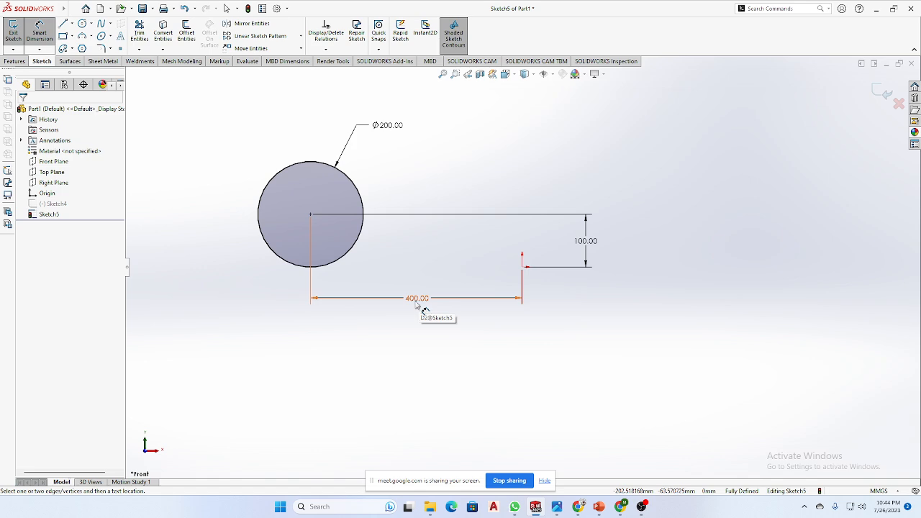
{"action": "mouse_move", "coordinate": [416, 303]}
{"action": "left_mouse_down"}
{"action": "mouse_move", "coordinate": [420, 297]}
{"action": "mouse_move", "coordinate": [421, 305]}
{"action": "left_mouse_up"}
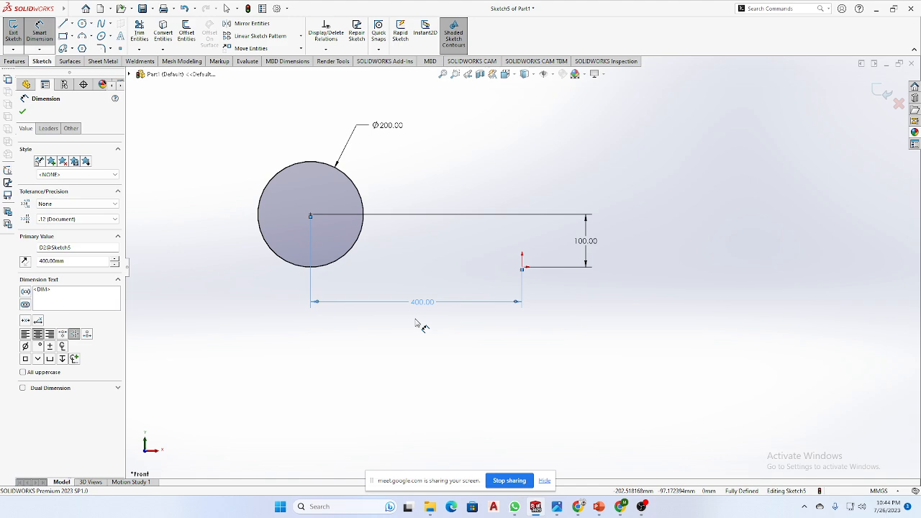
{"action": "left_click", "coordinate": [442, 355]}
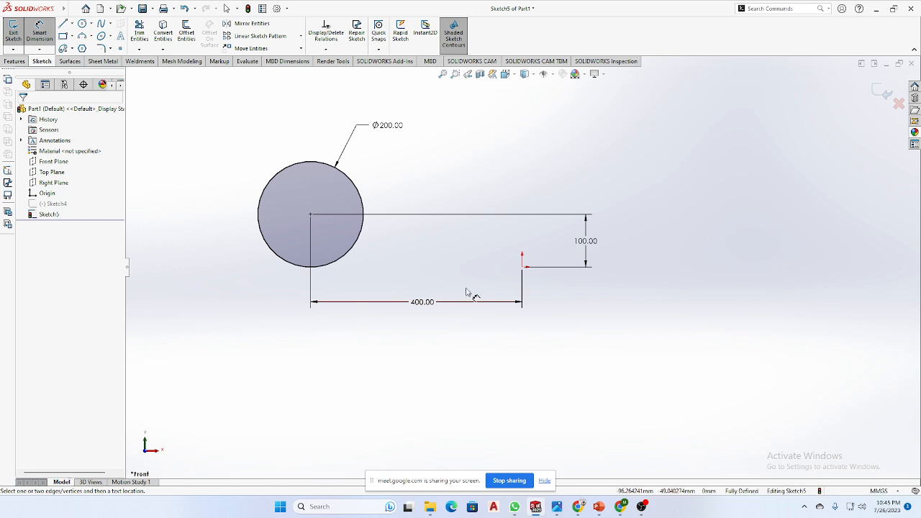
Switch to WhatsApp to check the handwritten Day-3 topic list, then return to the SOLIDWORKS sketch
{"action": "left_click", "coordinate": [45, 41]}
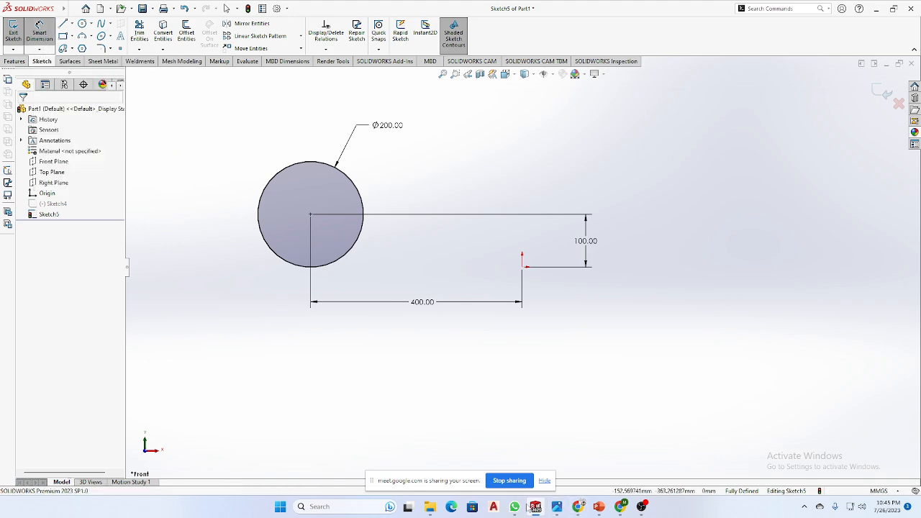
{"action": "left_click", "coordinate": [514, 506]}
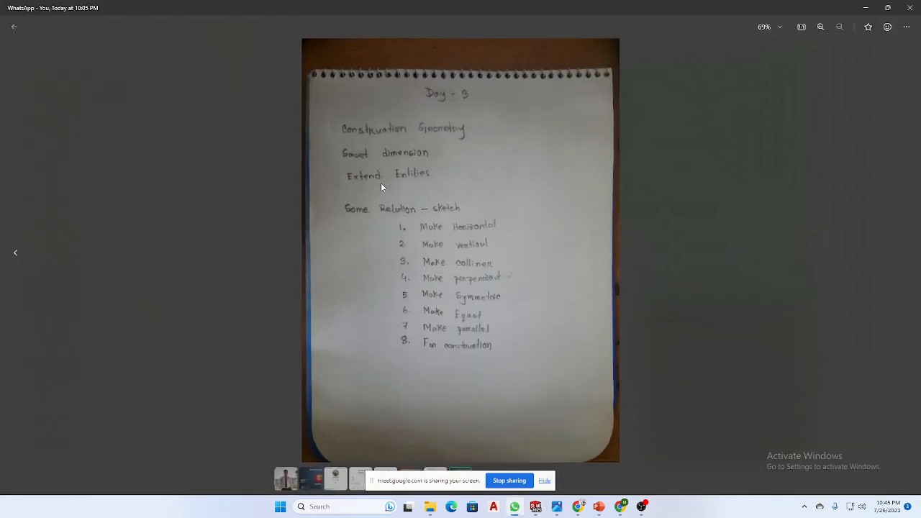
{"action": "left_click", "coordinate": [865, 7]}
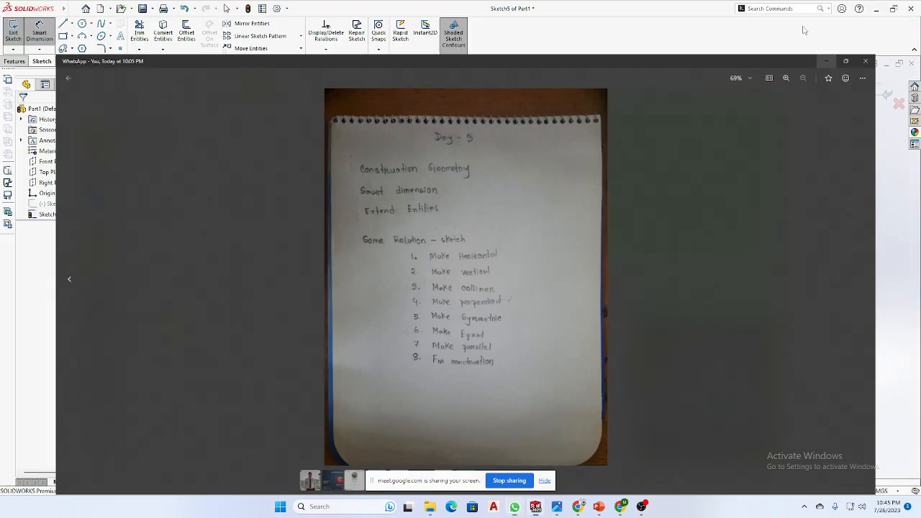
Sketch a circle of about 391 mm radius, centred about 666 mm right of and 140 mm above the origin
{"action": "scroll", "coordinate": [780, 243], "scroll_direction": "down", "scroll_amount": 2}
{"action": "scroll", "coordinate": [771, 244], "scroll_direction": "up", "scroll_amount": 2}
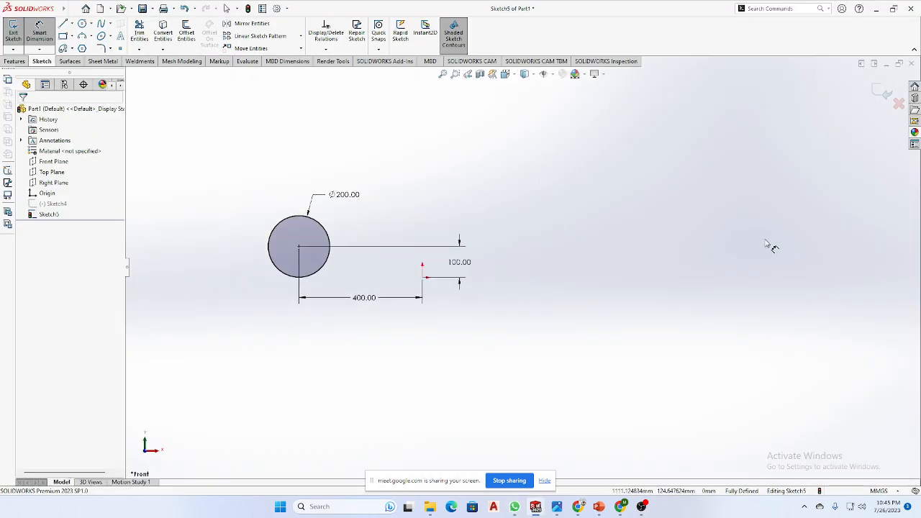
{"action": "left_click", "coordinate": [81, 24]}
{"action": "left_click", "coordinate": [627, 233]}
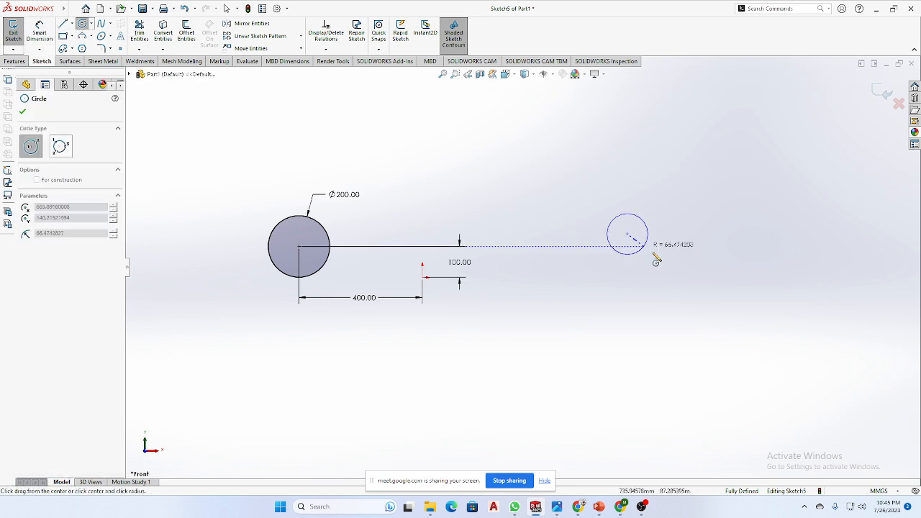
{"action": "left_click", "coordinate": [705, 326]}
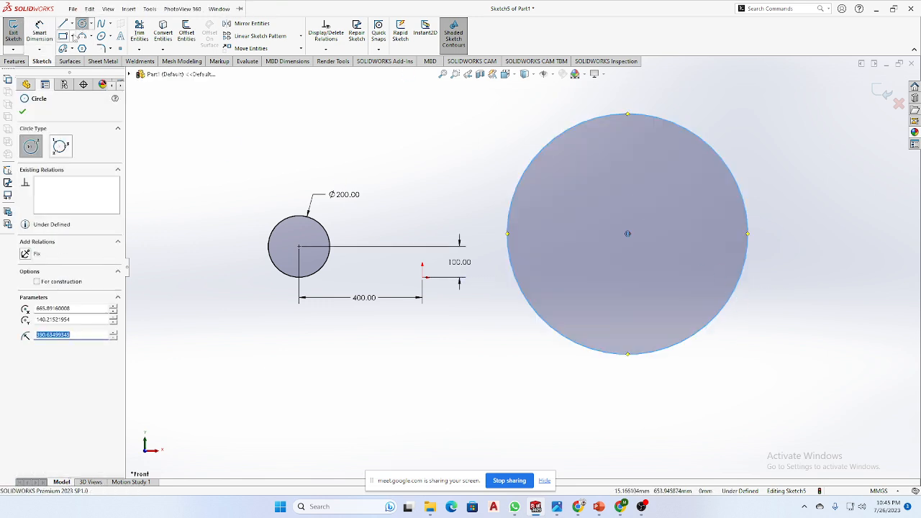
Sketch a line from the large circle's centre steeply upward to the right, ending just outside the circle
{"action": "left_click", "coordinate": [63, 24]}
{"action": "left_click", "coordinate": [627, 234]}
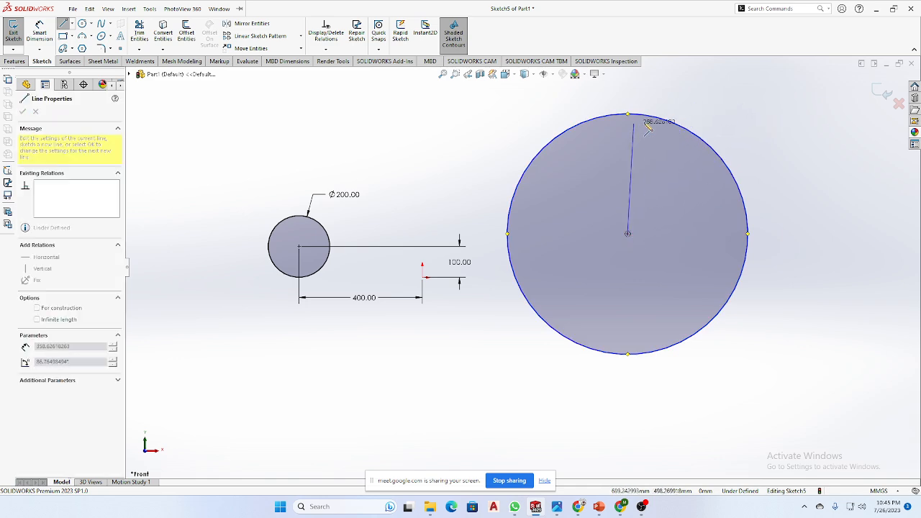
{"action": "left_click", "coordinate": [673, 101]}
{"action": "right_click", "coordinate": [673, 101]}
{"action": "left_click", "coordinate": [731, 110]}
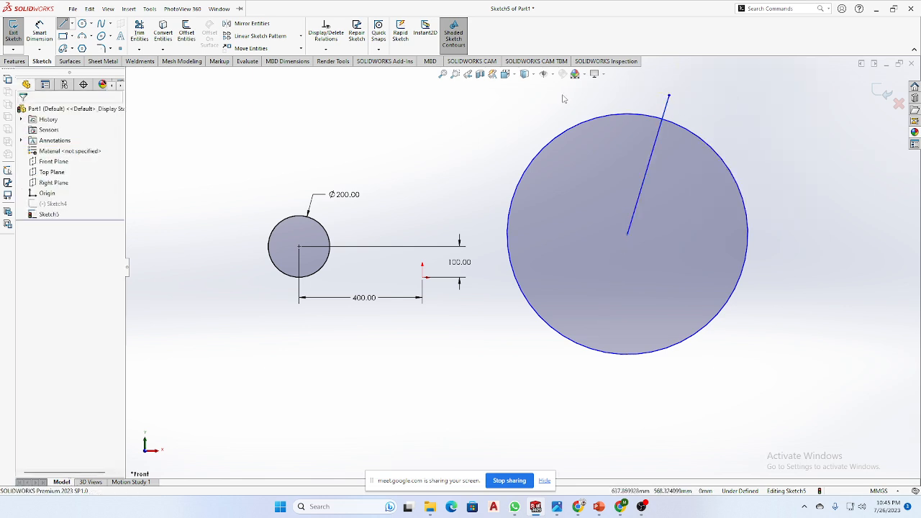
Sketch a nearly horizontal line from the large circle's centre to a point beyond its right edge
{"action": "left_click", "coordinate": [63, 24]}
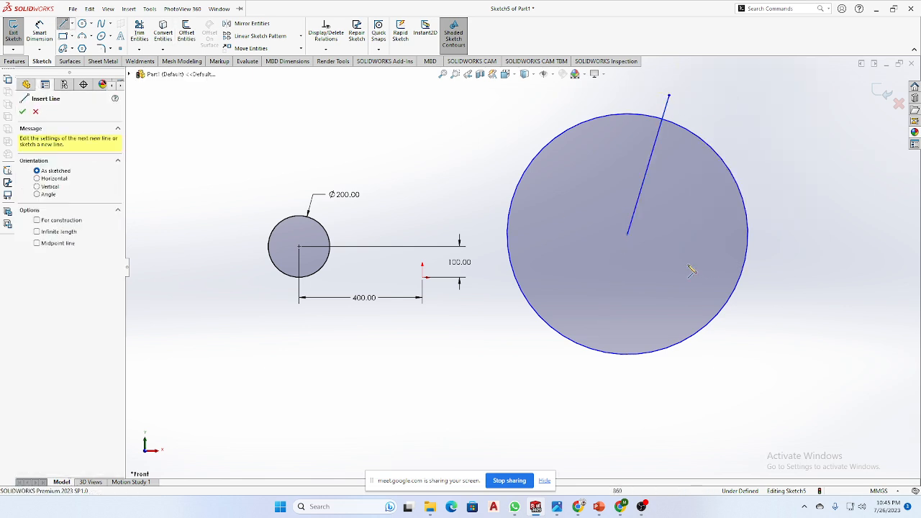
{"action": "left_click", "coordinate": [628, 234]}
{"action": "left_click", "coordinate": [819, 222]}
{"action": "right_click", "coordinate": [819, 222]}
{"action": "left_click", "coordinate": [844, 231]}
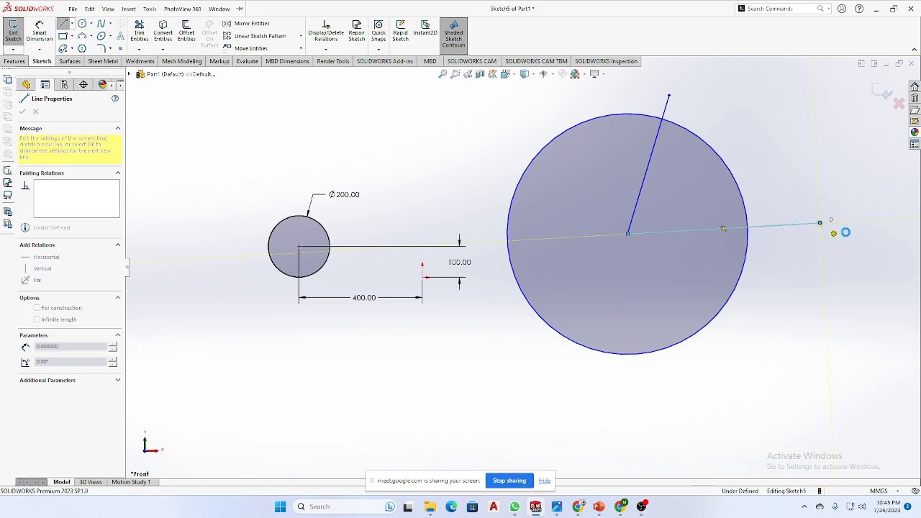
Sketch a third line from the large circle's centre diagonally down to the right, ending outside the circle
{"action": "left_click", "coordinate": [63, 24]}
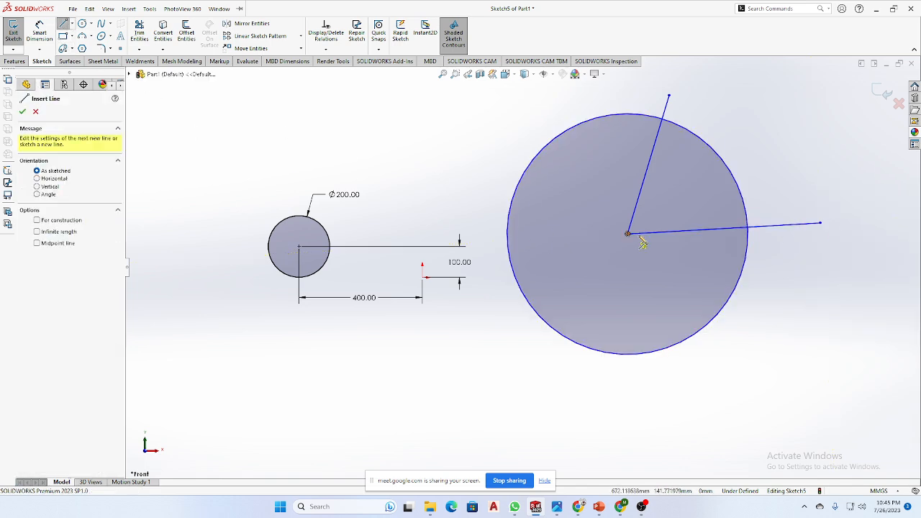
{"action": "left_click", "coordinate": [639, 244]}
{"action": "right_click", "coordinate": [807, 358]}
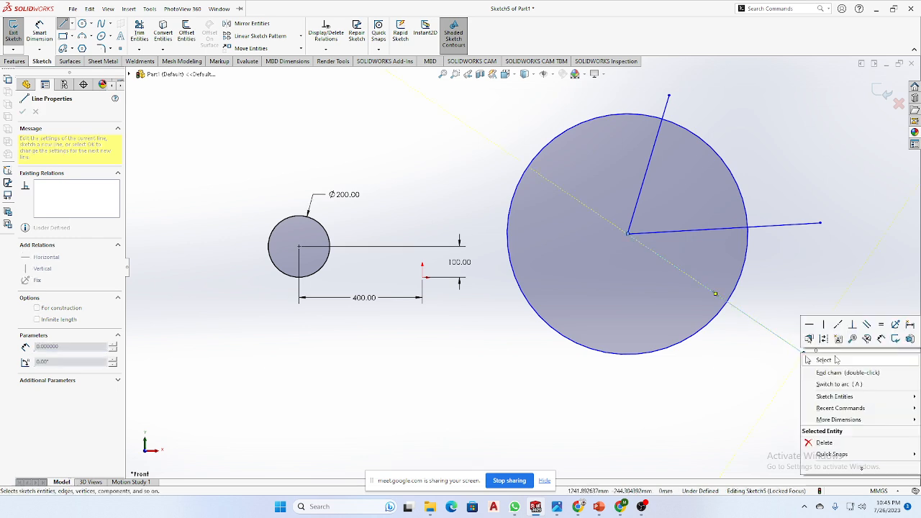
{"action": "left_click", "coordinate": [827, 360]}
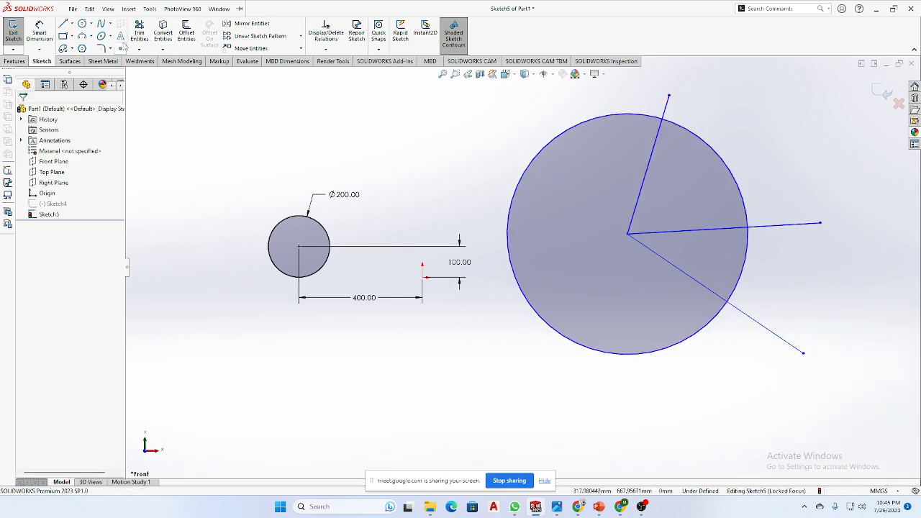
{"action": "left_click", "coordinate": [139, 32]}
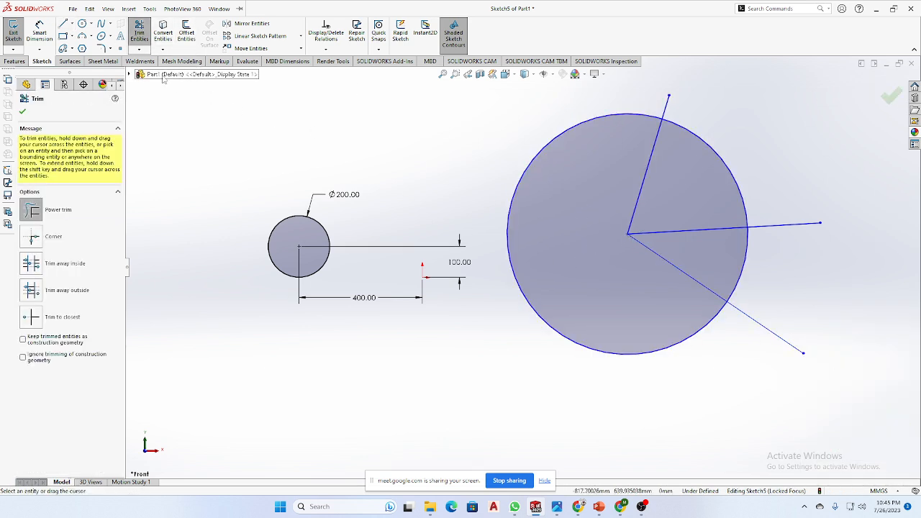
Sketch a fourth line from the centre down inside the large circle, with its endpoint moved to about X 641 mm, Y -160 mm
{"action": "left_click", "coordinate": [64, 24]}
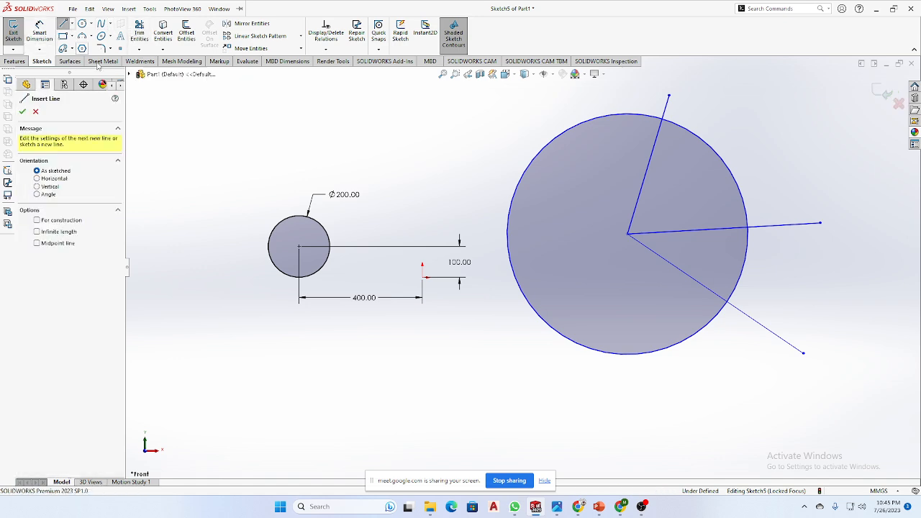
{"action": "left_click", "coordinate": [627, 234]}
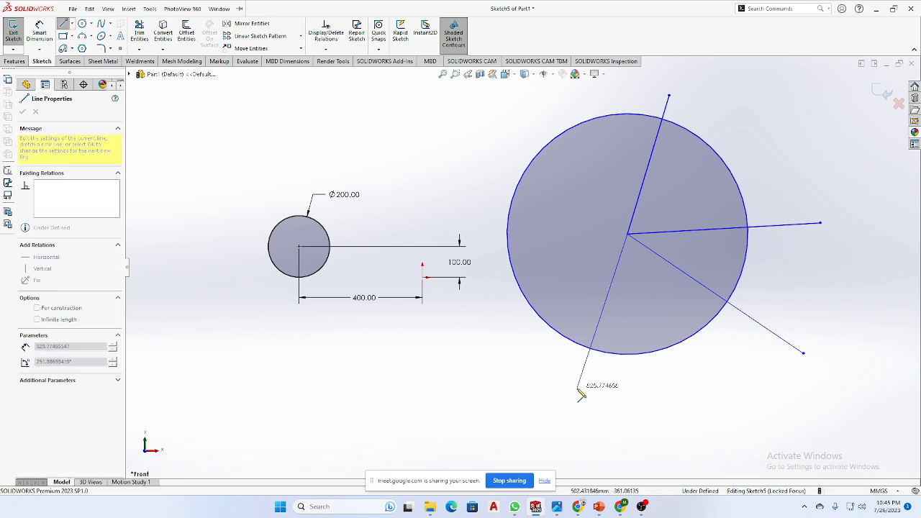
{"action": "left_click", "coordinate": [603, 325]}
{"action": "right_click", "coordinate": [603, 292]}
{"action": "left_click", "coordinate": [617, 332]}
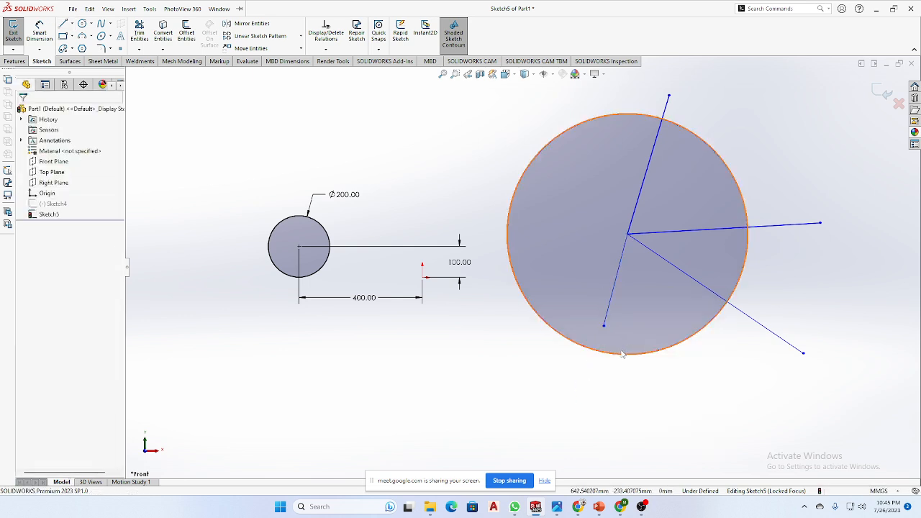
{"action": "scroll", "coordinate": [627, 360], "scroll_direction": "up", "scroll_amount": 2}
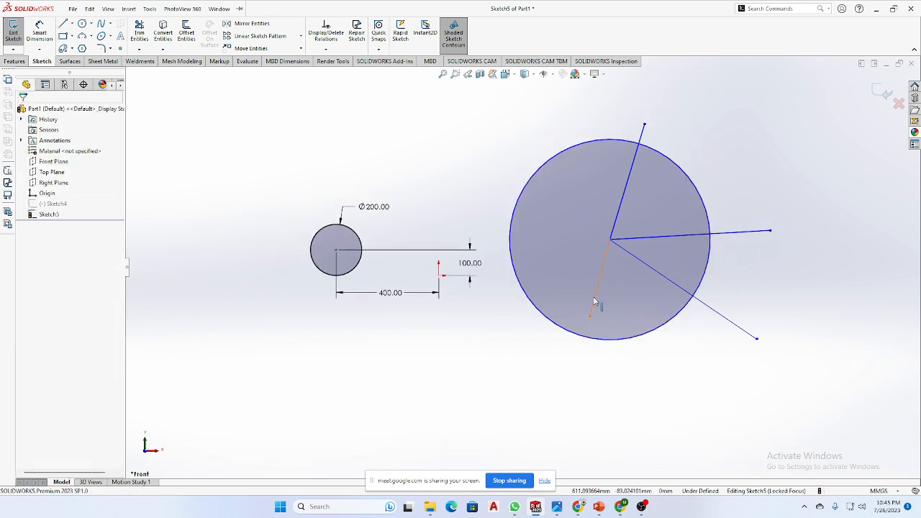
{"action": "left_click_drag", "start_coordinate": [591, 315], "coordinate": [604, 319]}
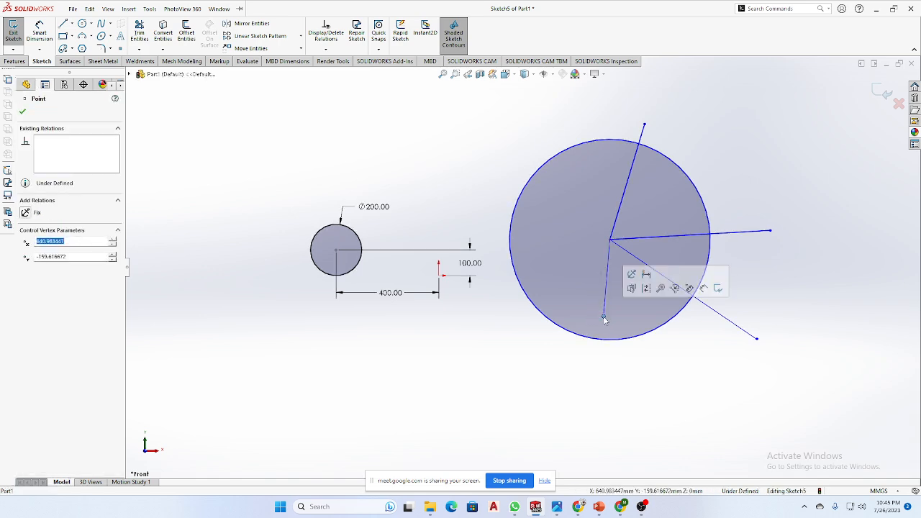
Switch to the Google Meet call, mute the unmuted participant for everyone, and return to the SOLIDWORKS sketch
{"action": "left_click", "coordinate": [579, 507]}
{"action": "left_click", "coordinate": [535, 464]}
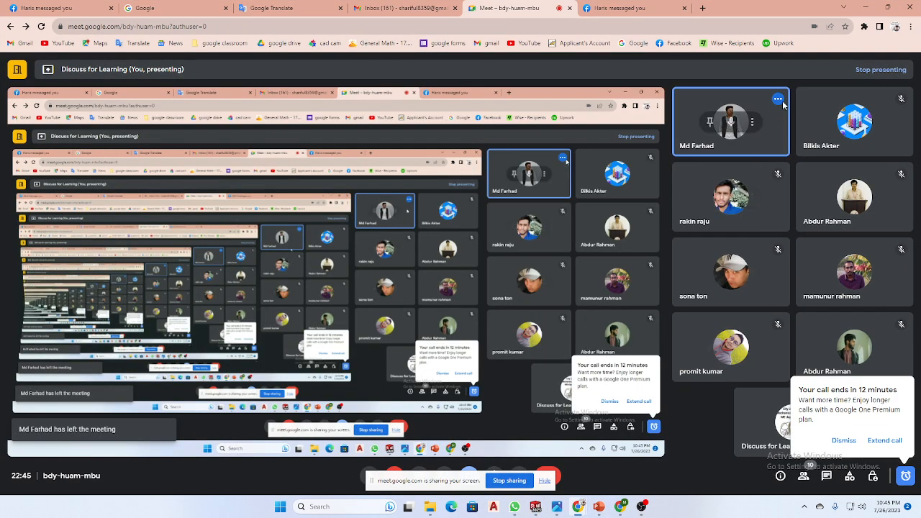
{"action": "left_click", "coordinate": [730, 122]}
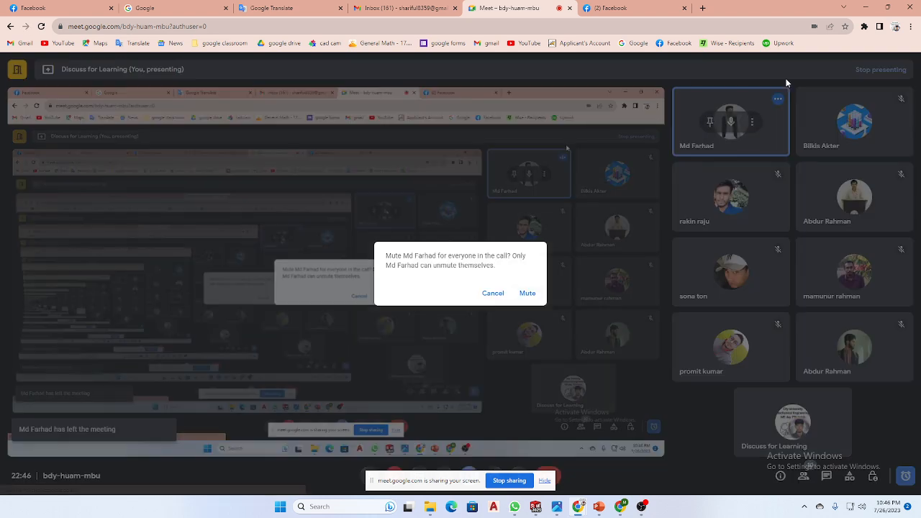
{"action": "left_click", "coordinate": [530, 293]}
{"action": "left_click", "coordinate": [865, 7]}
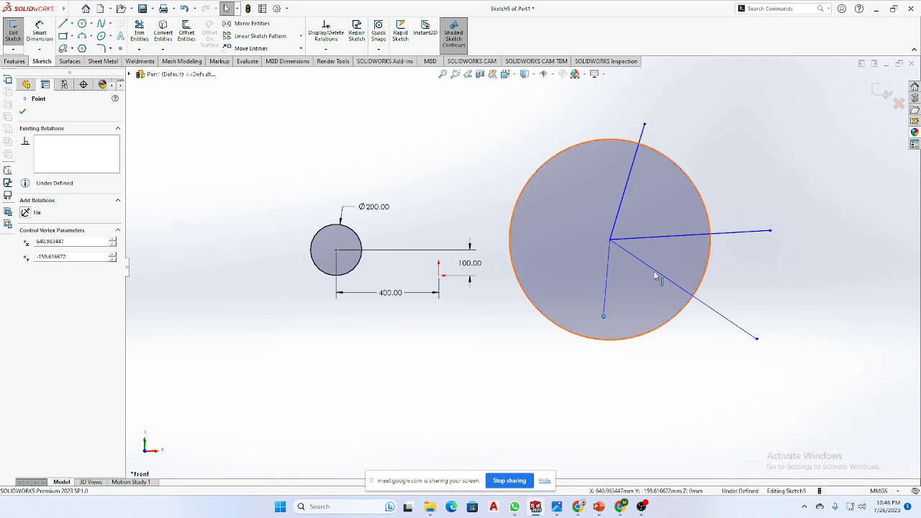
Adjust the lower end of the line inside the large circle to about X 644 mm, Y -173 mm
{"action": "left_click", "coordinate": [666, 427]}
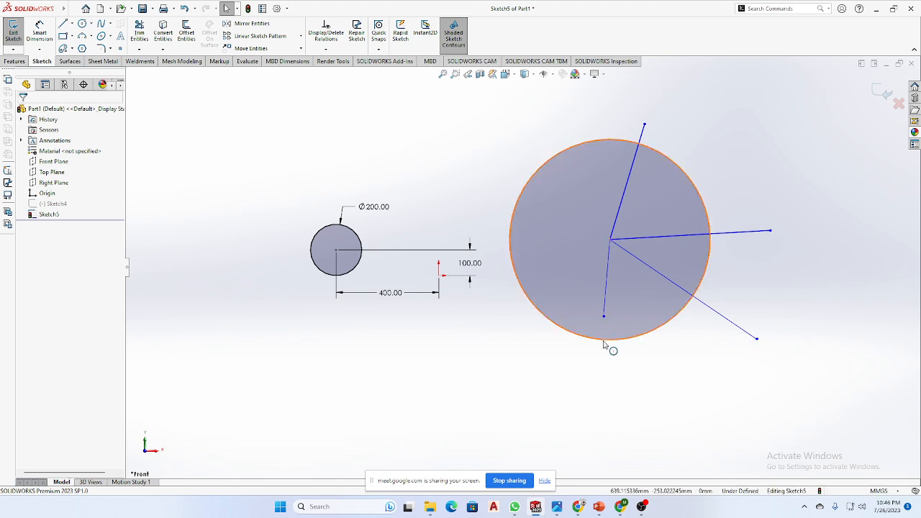
{"action": "scroll", "coordinate": [607, 316], "scroll_direction": "down", "scroll_amount": 3}
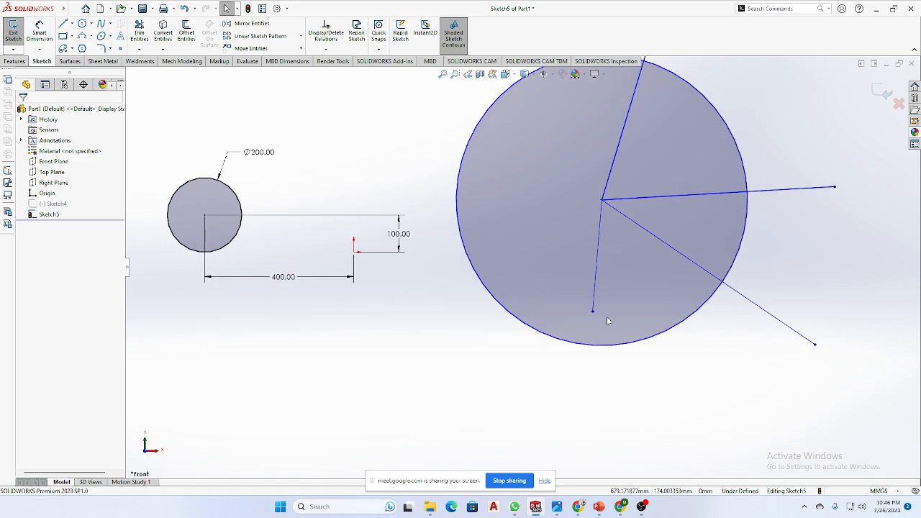
{"action": "scroll", "coordinate": [589, 325], "scroll_direction": "up", "scroll_amount": 1}
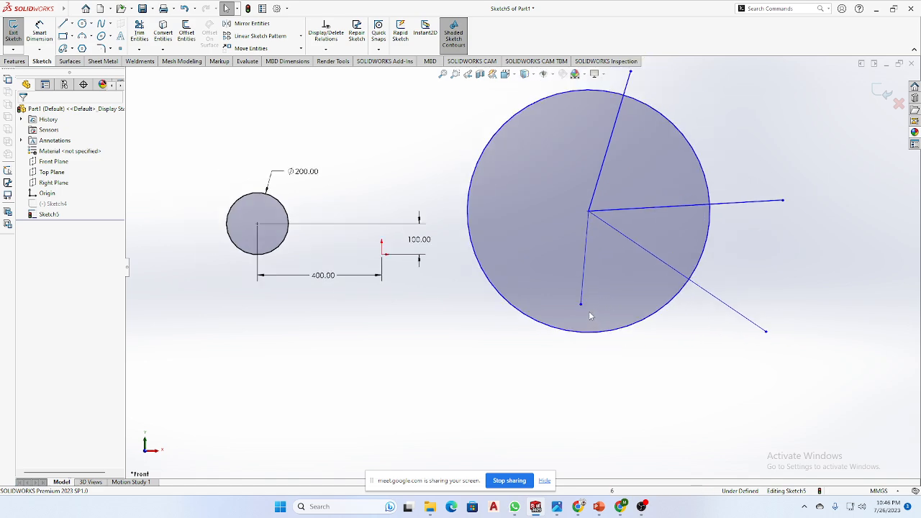
{"action": "mouse_move", "coordinate": [581, 307]}
{"action": "left_mouse_down"}
{"action": "mouse_move", "coordinate": [578, 327]}
{"action": "mouse_move", "coordinate": [581, 307]}
{"action": "left_mouse_up"}
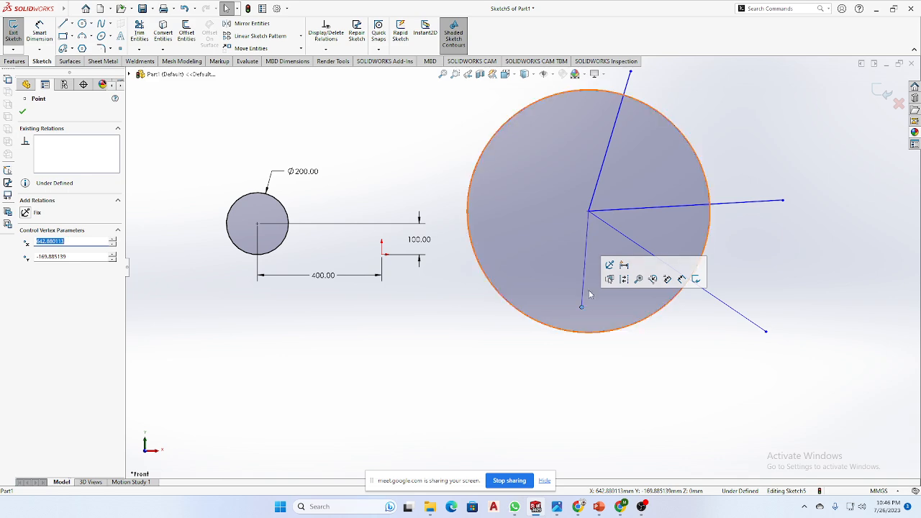
{"action": "mouse_move", "coordinate": [583, 309]}
{"action": "left_mouse_down"}
{"action": "mouse_move", "coordinate": [555, 310]}
{"action": "mouse_move", "coordinate": [604, 314]}
{"action": "mouse_move", "coordinate": [559, 314]}
{"action": "mouse_move", "coordinate": [583, 309]}
{"action": "left_mouse_up"}
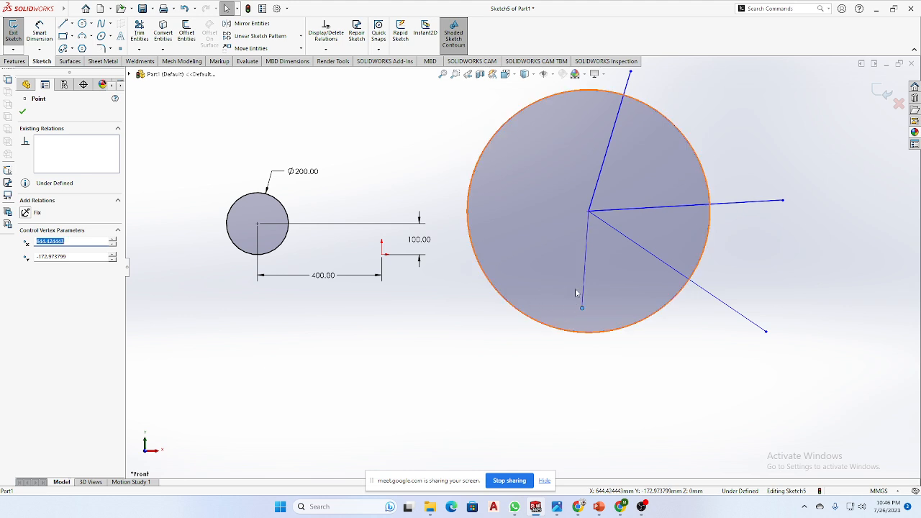
Try Extend Entities on the short lower line to reach the large circle's edge, and undo the extension
{"action": "left_click", "coordinate": [140, 51]}
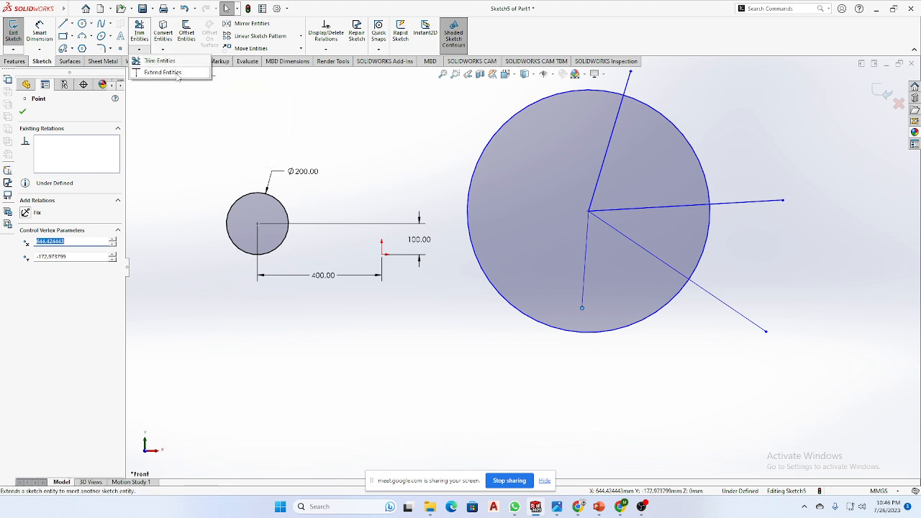
{"action": "left_click", "coordinate": [155, 72]}
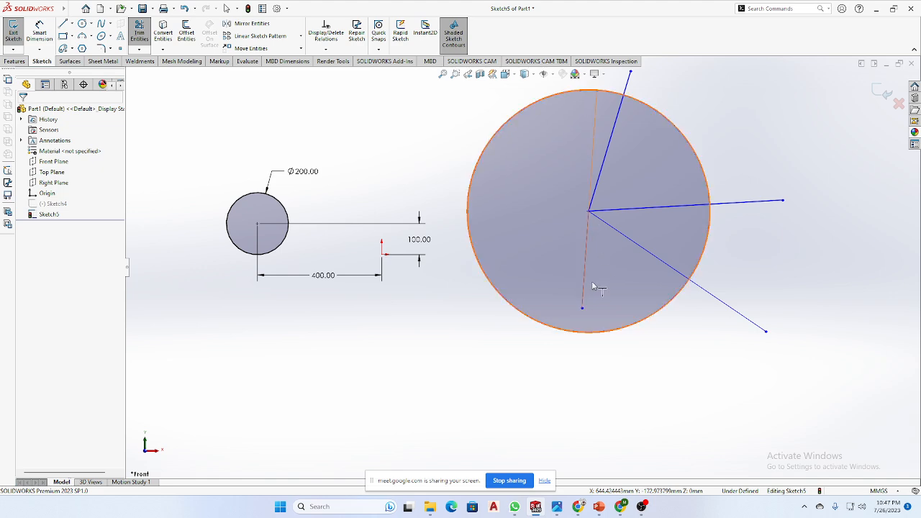
{"action": "left_click", "coordinate": [584, 303]}
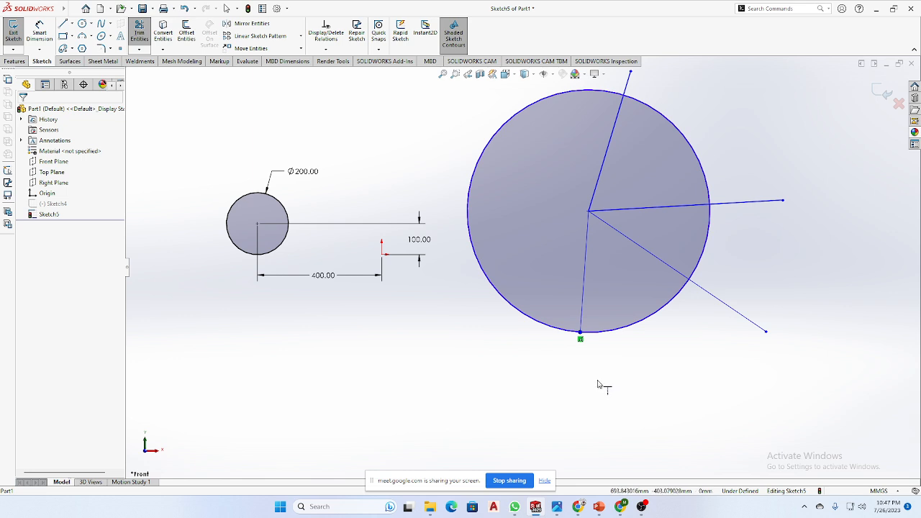
{"action": "key", "text": "Escape"}
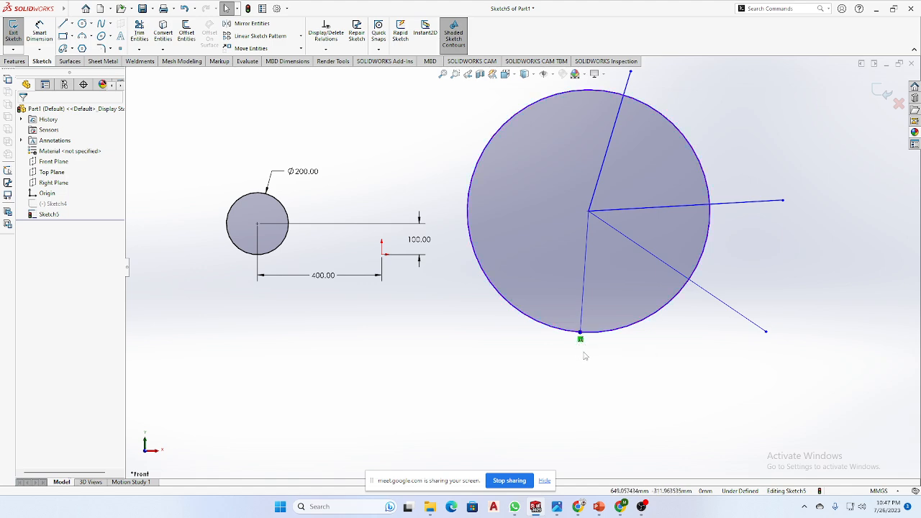
{"action": "key", "text": "ctrl+z"}
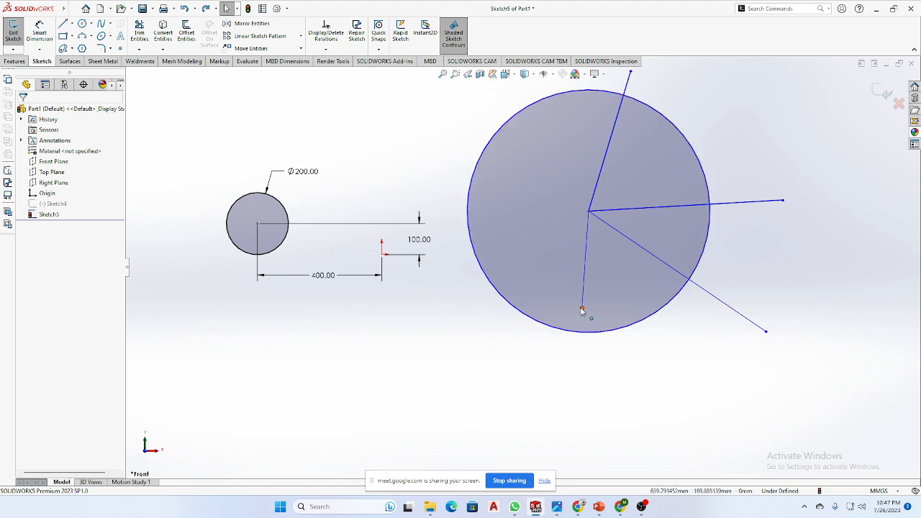
Move the lower line's free endpoint just outside the large circle, to about X 692 mm, Y -273 mm
{"action": "mouse_move", "coordinate": [582, 309]}
{"action": "left_mouse_down"}
{"action": "mouse_move", "coordinate": [590, 333]}
{"action": "mouse_move", "coordinate": [581, 333]}
{"action": "mouse_move", "coordinate": [582, 304]}
{"action": "left_mouse_up"}
{"action": "left_click", "coordinate": [585, 252]}
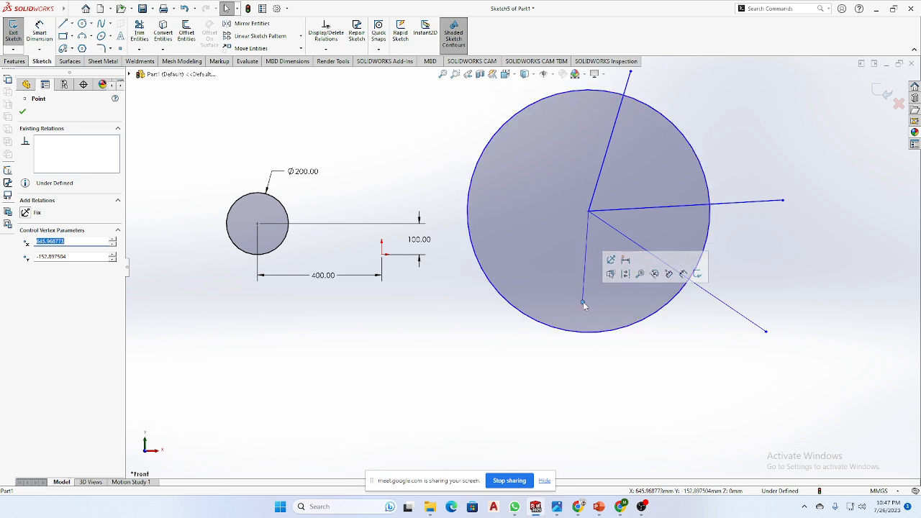
{"action": "mouse_move", "coordinate": [584, 306]}
{"action": "left_mouse_down"}
{"action": "mouse_move", "coordinate": [581, 337]}
{"action": "mouse_move", "coordinate": [585, 288]}
{"action": "mouse_move", "coordinate": [578, 312]}
{"action": "left_mouse_up"}
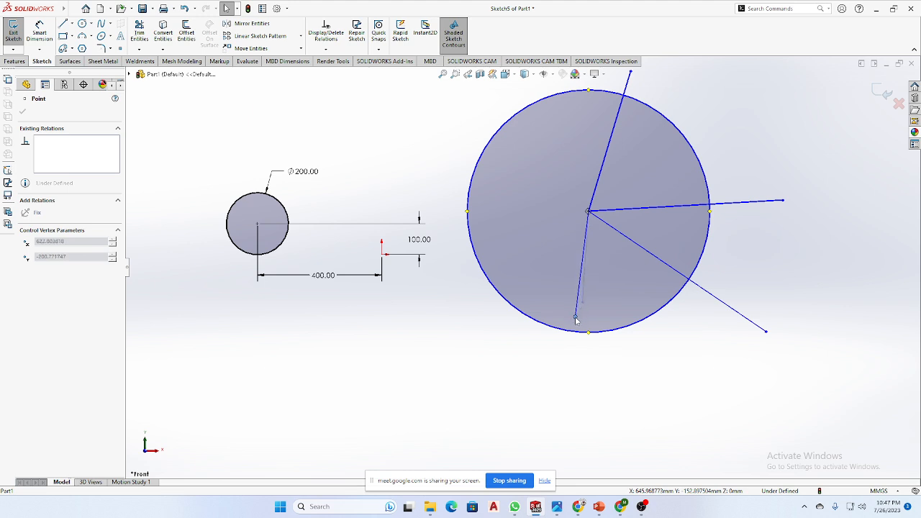
{"action": "mouse_move", "coordinate": [577, 322]}
{"action": "left_mouse_down"}
{"action": "mouse_move", "coordinate": [583, 315]}
{"action": "mouse_move", "coordinate": [570, 334]}
{"action": "mouse_move", "coordinate": [597, 340]}
{"action": "left_mouse_up"}
Power trim the part of the lower line that sticks out below the large circle
{"action": "scroll", "coordinate": [615, 346], "scroll_direction": "down", "scroll_amount": 3}
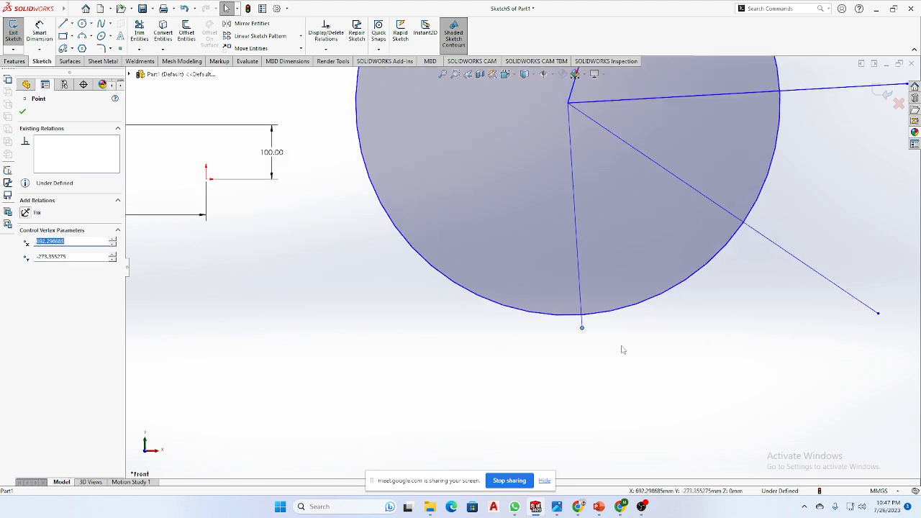
{"action": "scroll", "coordinate": [611, 352], "scroll_direction": "up", "scroll_amount": 2}
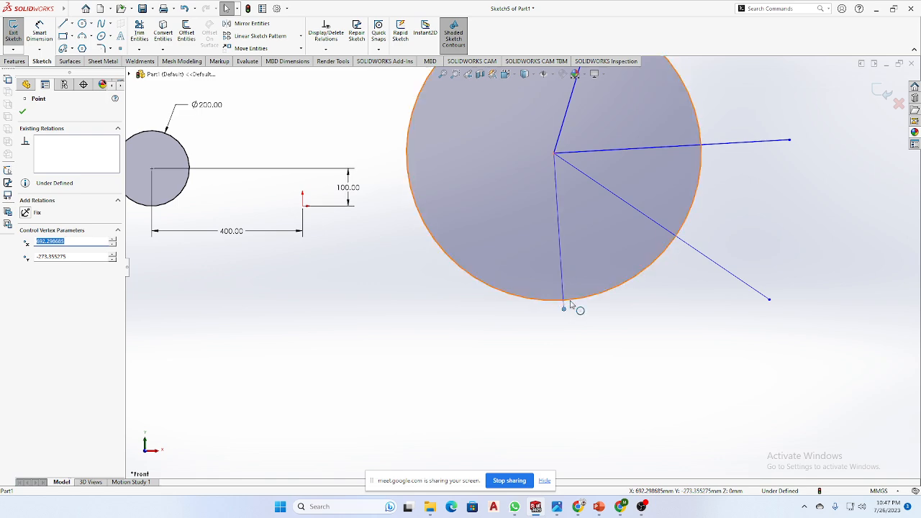
{"action": "scroll", "coordinate": [570, 307], "scroll_direction": "up", "scroll_amount": 2}
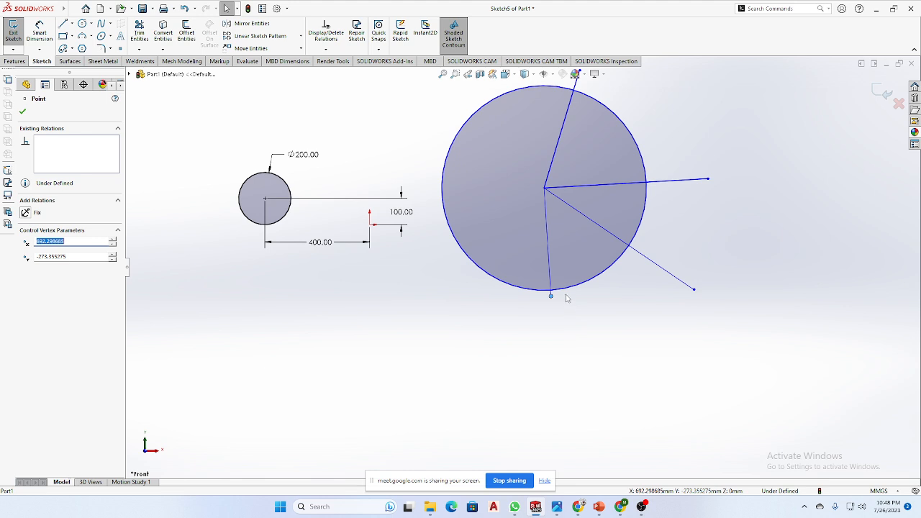
{"action": "scroll", "coordinate": [566, 298], "scroll_direction": "down", "scroll_amount": 5}
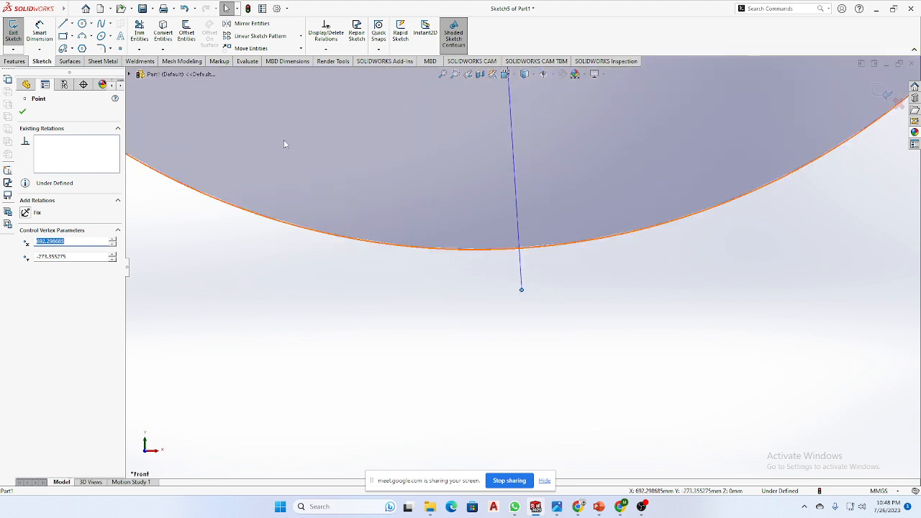
{"action": "left_click", "coordinate": [139, 32]}
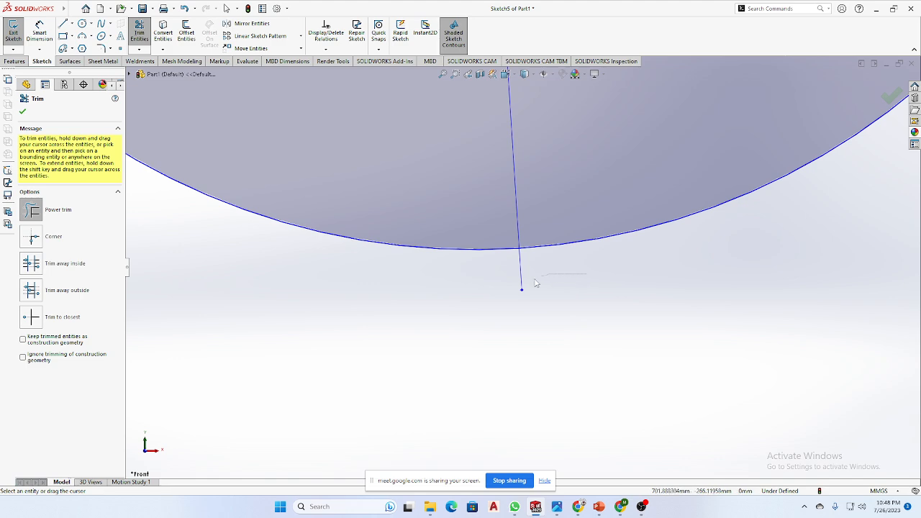
{"action": "left_click_drag", "start_coordinate": [538, 286], "coordinate": [504, 290]}
{"action": "scroll", "coordinate": [547, 307], "scroll_direction": "up", "scroll_amount": 3}
{"action": "scroll", "coordinate": [547, 304], "scroll_direction": "up", "scroll_amount": 4}
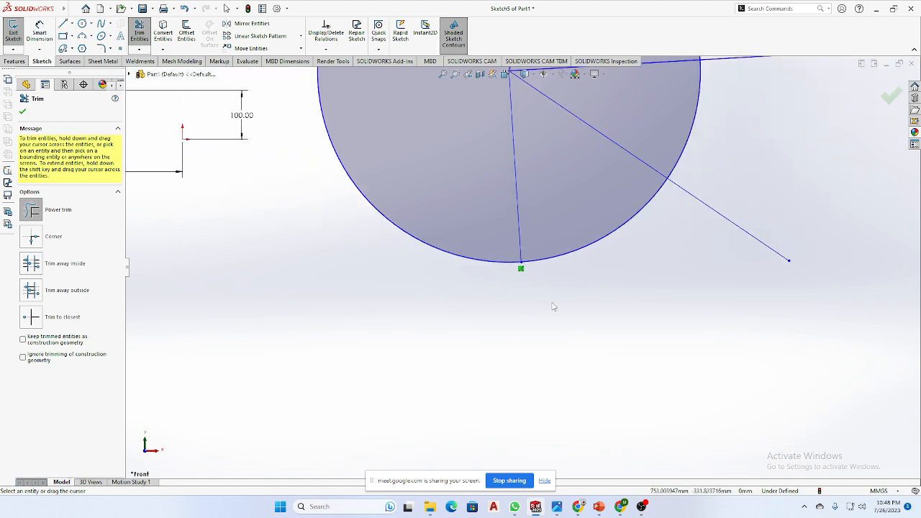
{"action": "scroll", "coordinate": [518, 300], "scroll_direction": "down", "scroll_amount": 1}
{"action": "scroll", "coordinate": [507, 299], "scroll_direction": "up", "scroll_amount": 3}
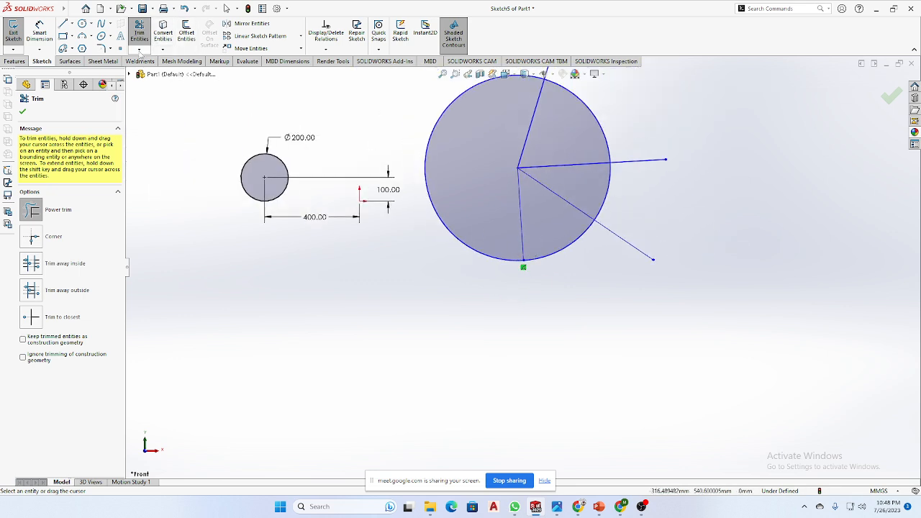
Power trim the large circle's arcs between the lower and diagonal lines and between the steep and nearly horizontal lines
{"action": "left_click", "coordinate": [139, 49]}
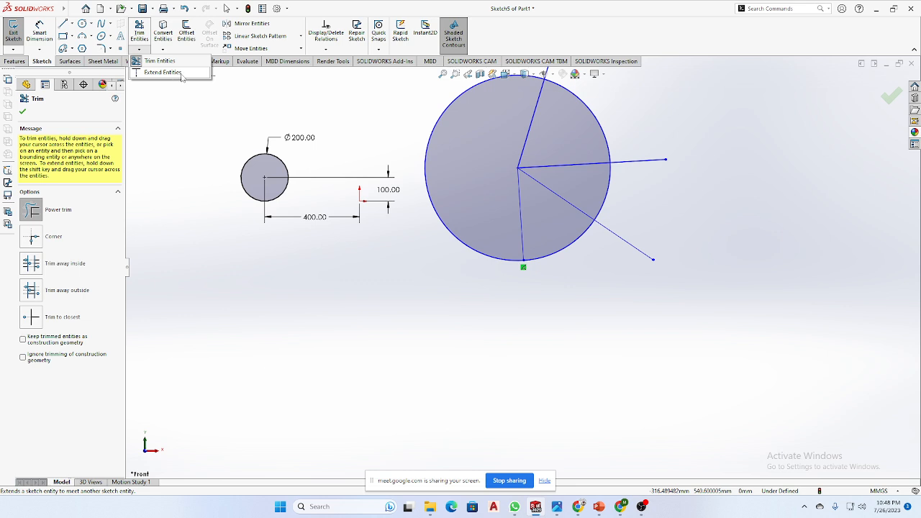
{"action": "left_click", "coordinate": [155, 61]}
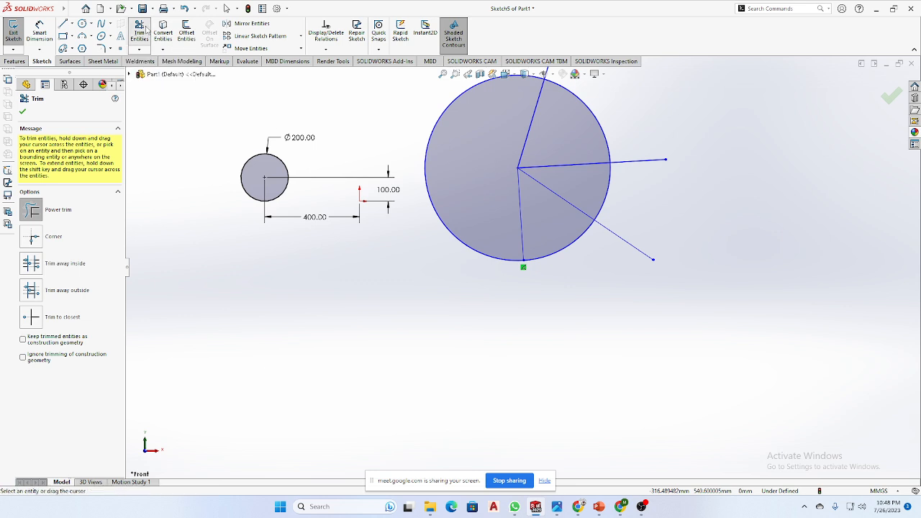
{"action": "left_click_drag", "start_coordinate": [627, 315], "coordinate": [575, 253]}
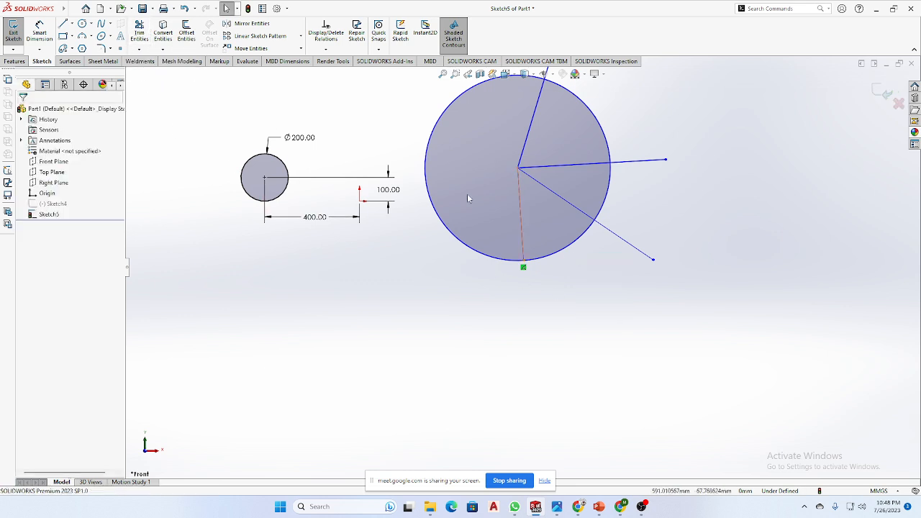
{"action": "left_click", "coordinate": [139, 33]}
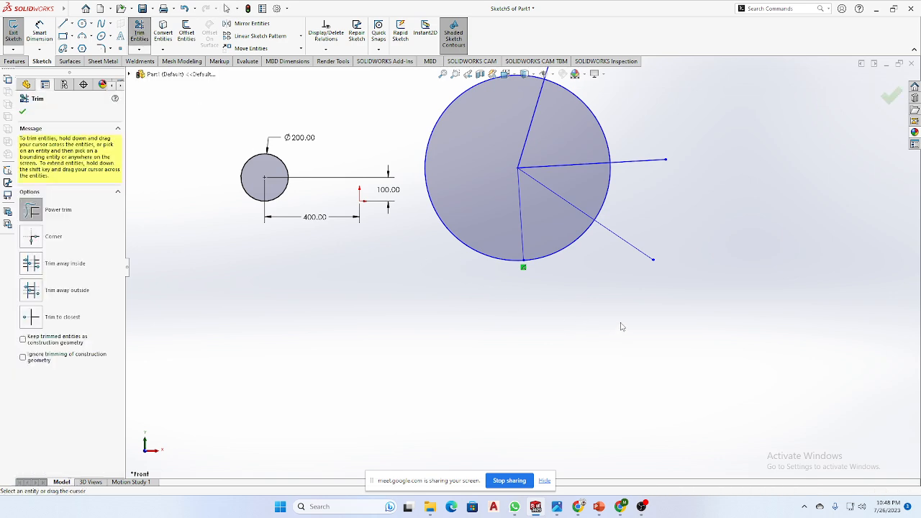
{"action": "left_click_drag", "start_coordinate": [620, 308], "coordinate": [551, 257]}
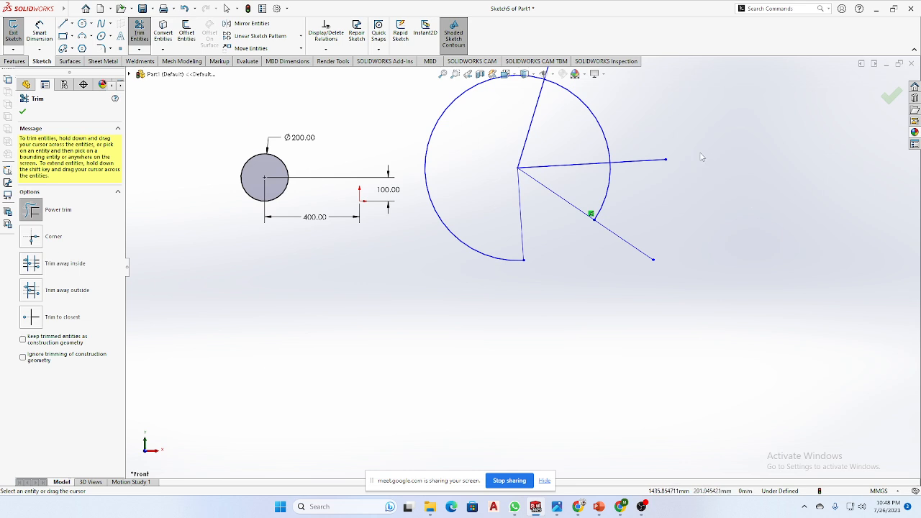
{"action": "left_click_drag", "start_coordinate": [689, 122], "coordinate": [588, 138]}
Extend the small right-hand arc at both ends with Extend Entities, up to the steep line and down to the lower line
{"action": "scroll", "coordinate": [587, 138], "scroll_direction": "up", "scroll_amount": 2}
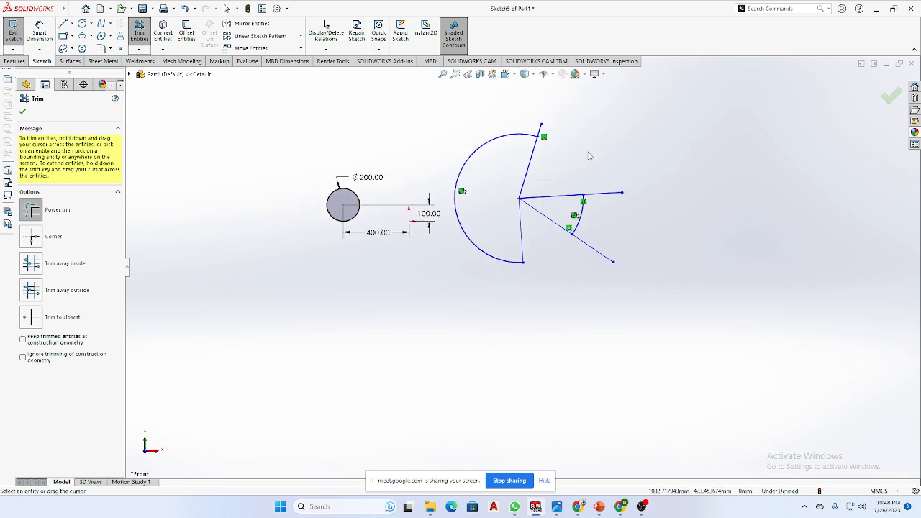
{"action": "scroll", "coordinate": [588, 156], "scroll_direction": "down", "scroll_amount": 1}
{"action": "left_click", "coordinate": [139, 49]}
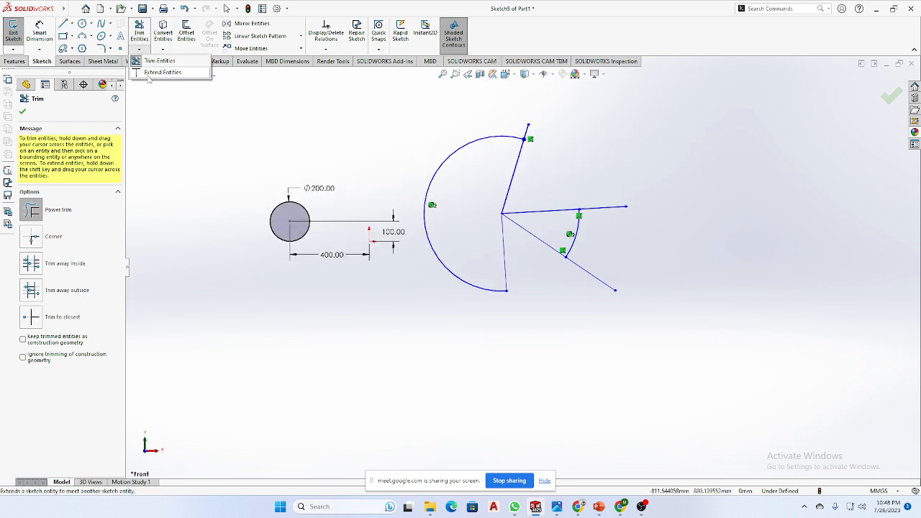
{"action": "left_click", "coordinate": [159, 73]}
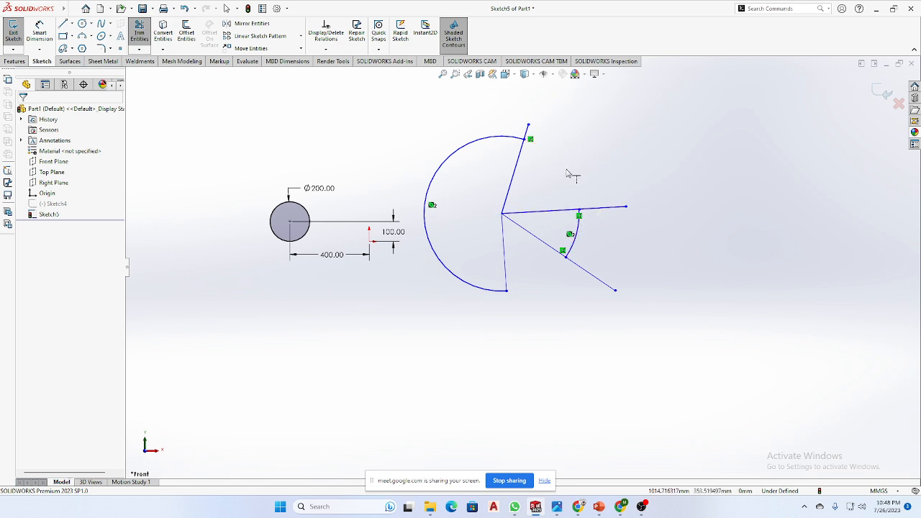
{"action": "left_click", "coordinate": [580, 226]}
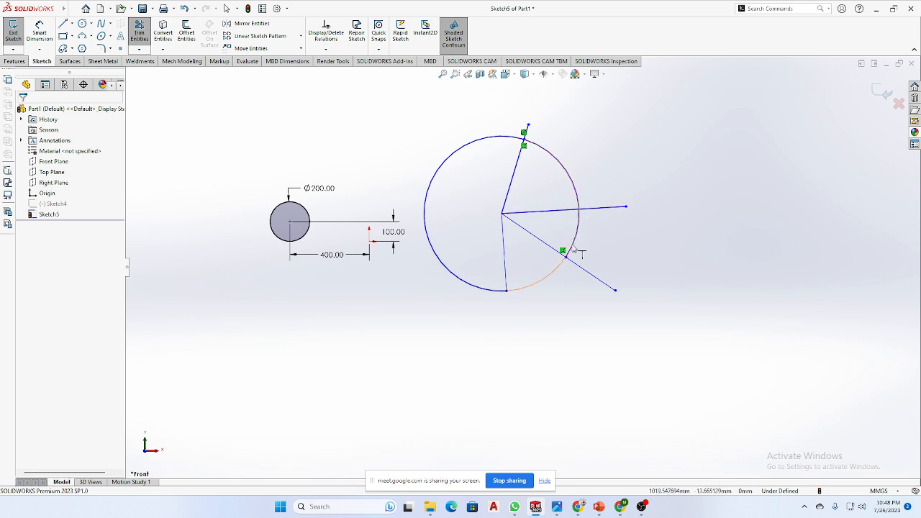
{"action": "left_click", "coordinate": [578, 243]}
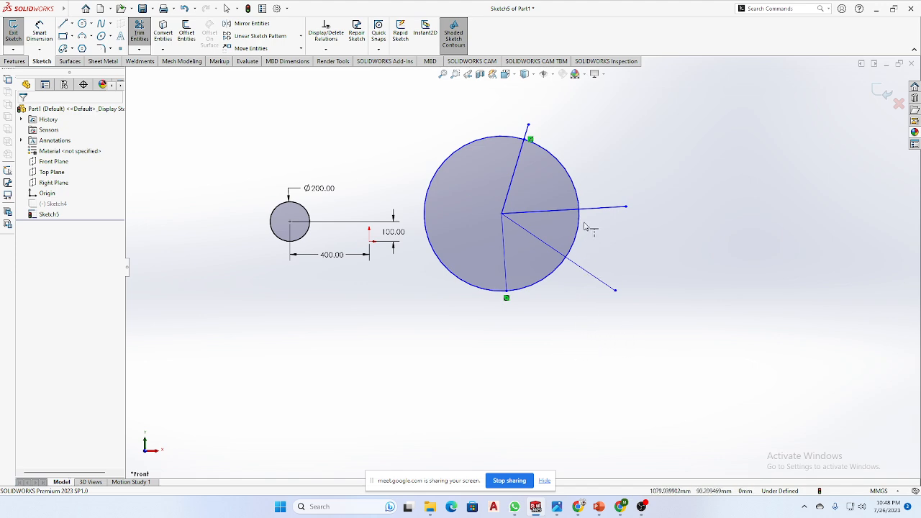
Extend the lower-right radial line through the large circle's centre to the opposite side of the circle
{"action": "left_click", "coordinate": [567, 261]}
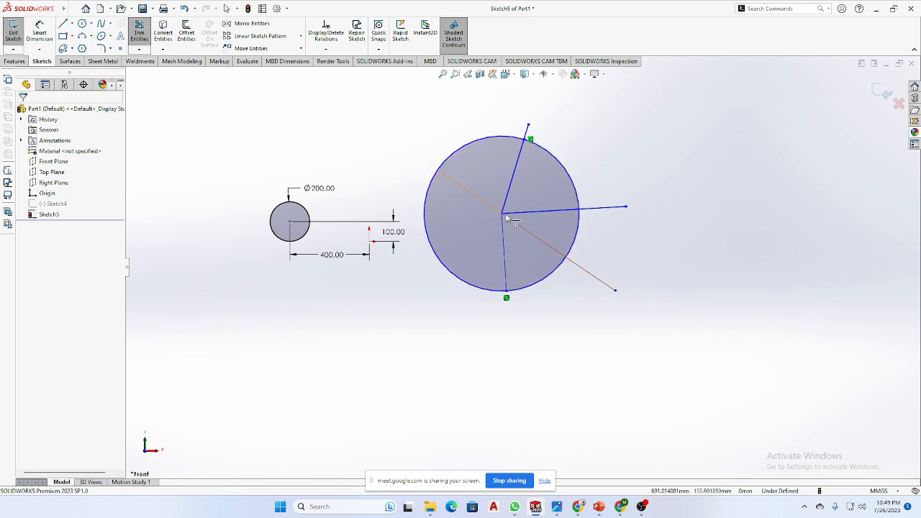
{"action": "left_click", "coordinate": [532, 235]}
{"action": "left_click", "coordinate": [533, 237]}
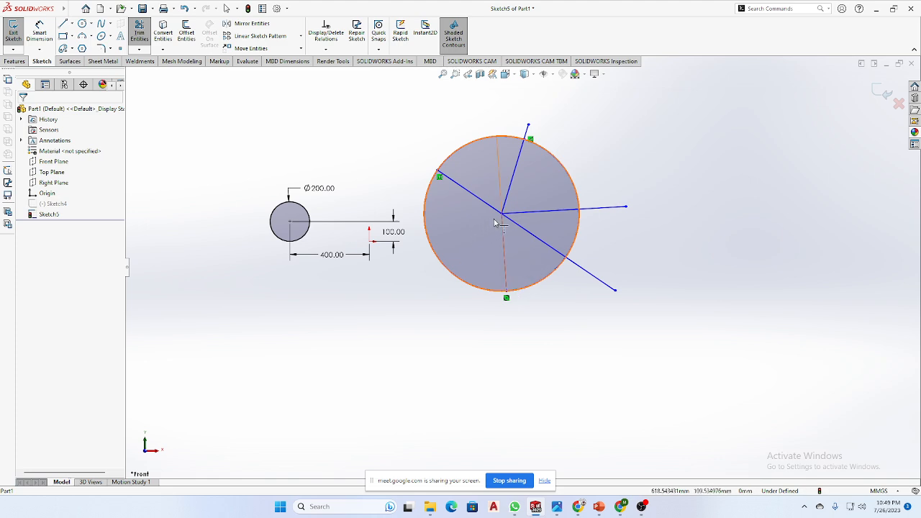
{"action": "left_click", "coordinate": [533, 247]}
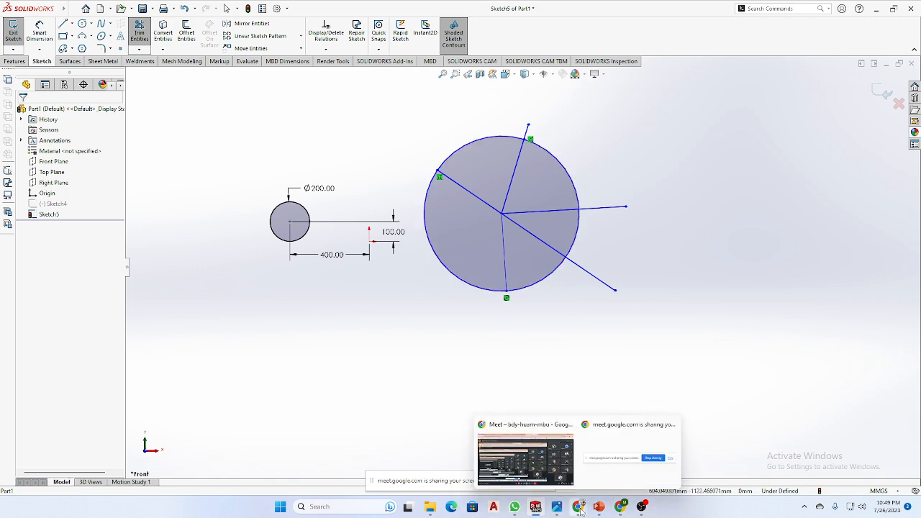
Switch to the Google Meet window to check the call, and return to the SOLIDWORKS sketch
{"action": "left_click", "coordinate": [565, 462]}
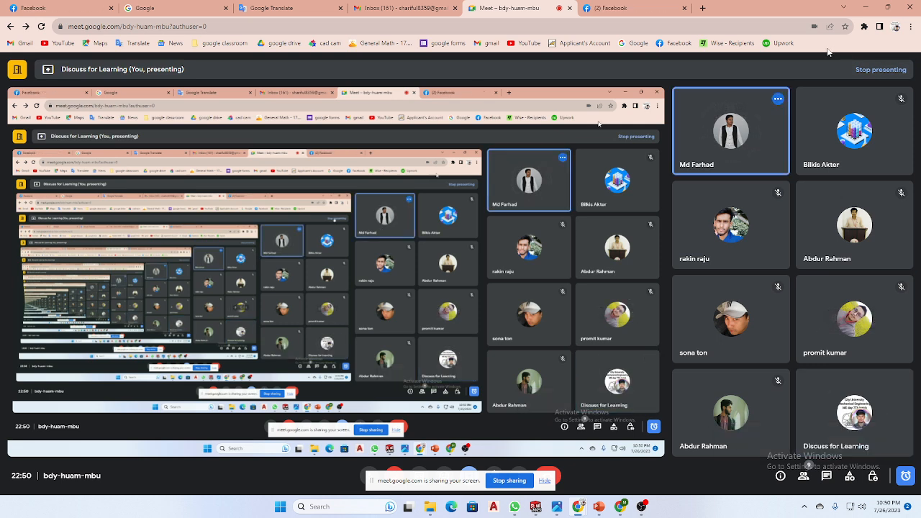
{"action": "left_click", "coordinate": [866, 8]}
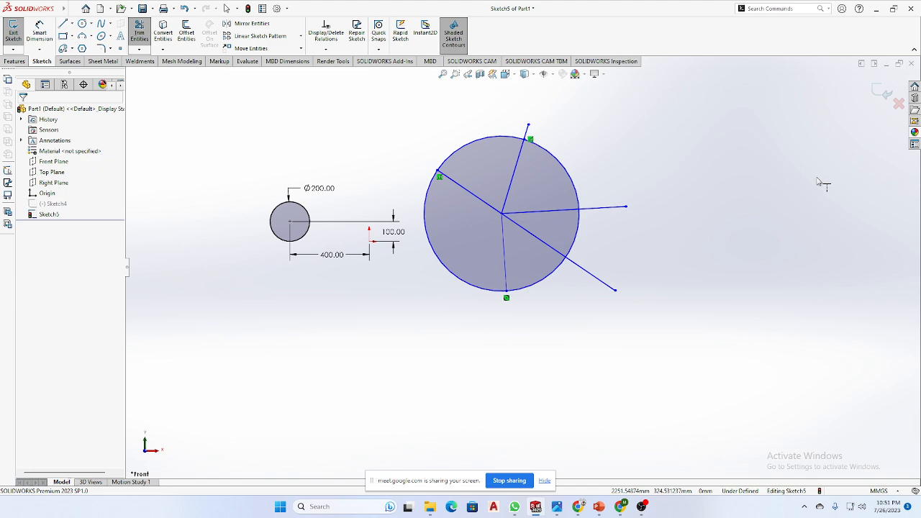
Show how to start Extend Entities, including looking it up with the command search term "exten"
{"action": "left_click", "coordinate": [140, 49]}
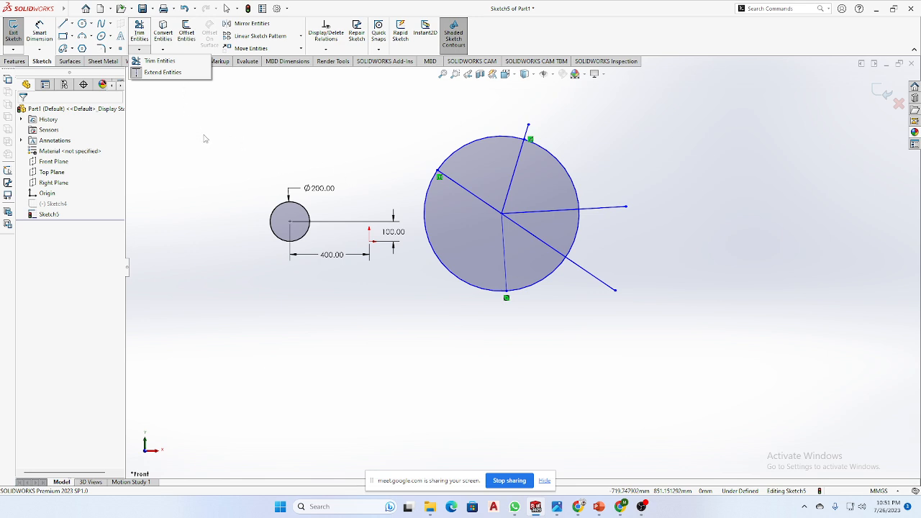
{"action": "left_click", "coordinate": [171, 73]}
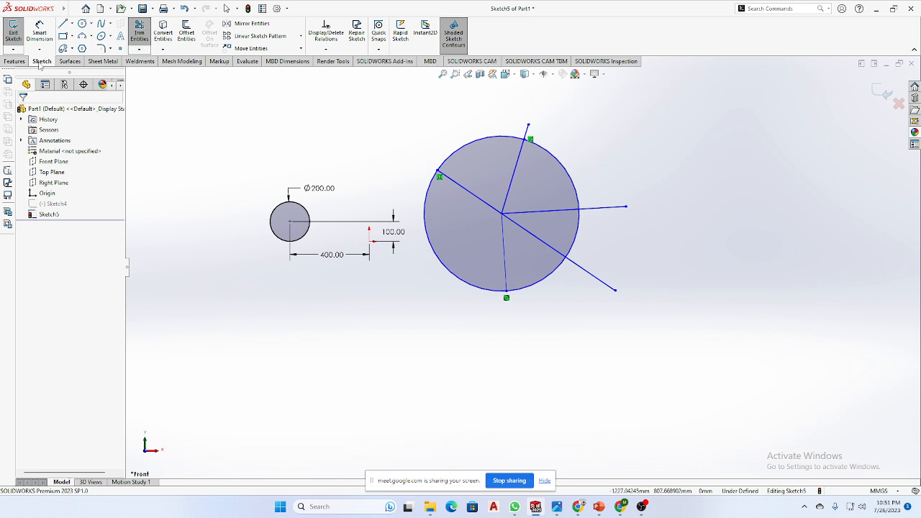
{"action": "left_click", "coordinate": [139, 48]}
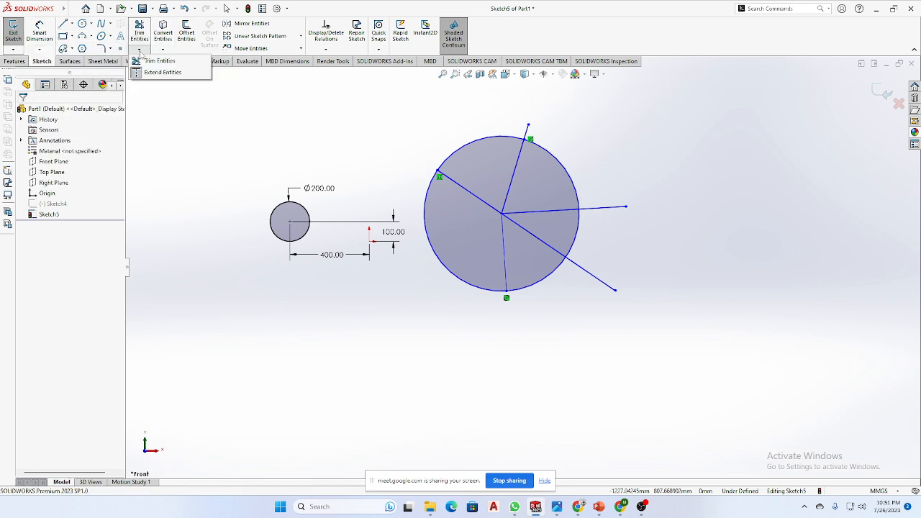
{"action": "left_click", "coordinate": [778, 8]}
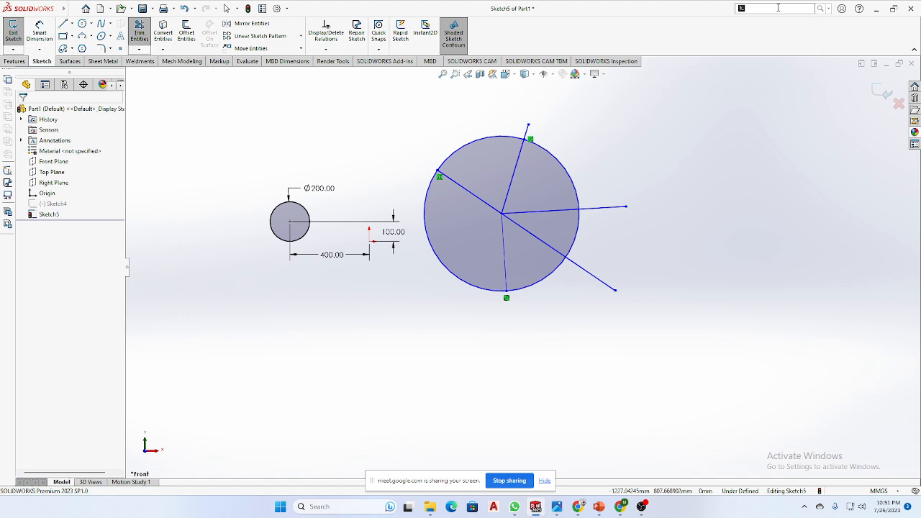
{"action": "type", "text": "exten"}
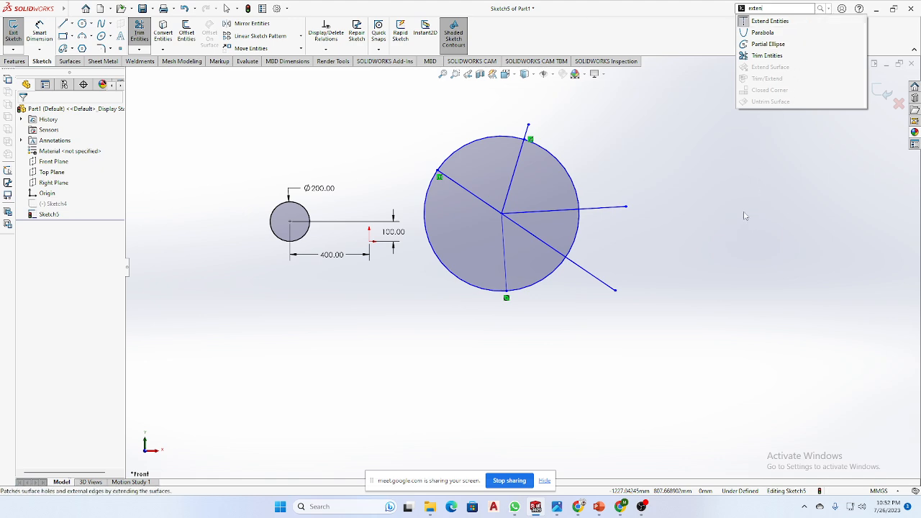
{"action": "left_click", "coordinate": [745, 215]}
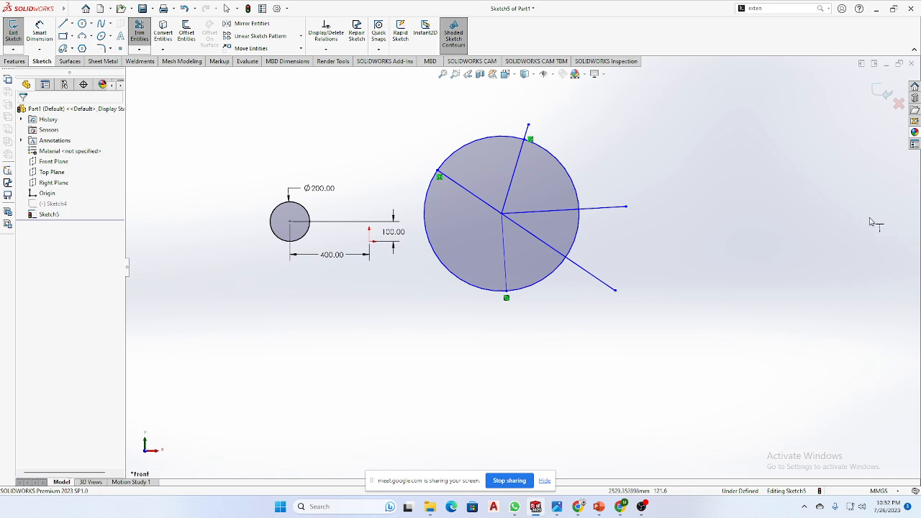
Switch to WhatsApp to read the handwritten Day - 3 notes on sketch relations, and return to the SOLIDWORKS sketch
{"action": "mouse_move", "coordinate": [514, 506]}
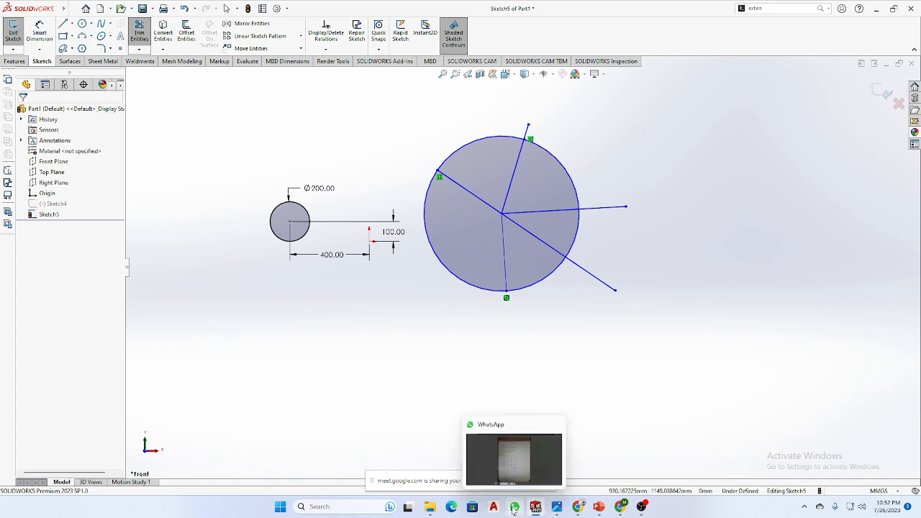
{"action": "left_click", "coordinate": [521, 445]}
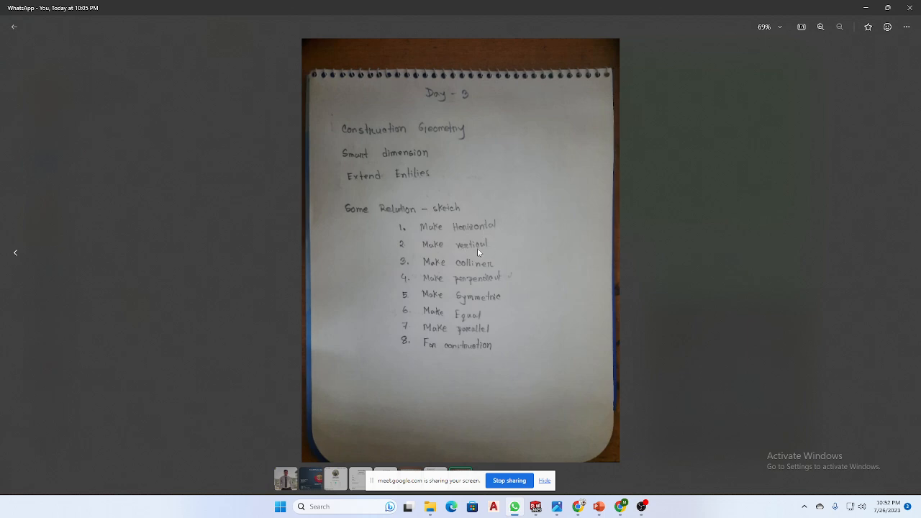
{"action": "left_click", "coordinate": [865, 7]}
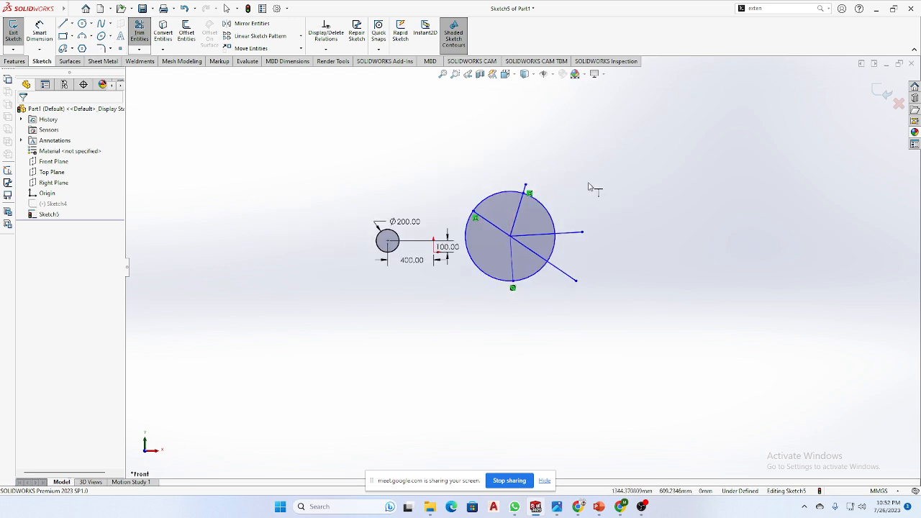
Delete all the circles, lines and dimensions in the open sketch
{"action": "key", "text": "Escape"}
{"action": "left_click_drag", "start_coordinate": [651, 142], "coordinate": [322, 343]}
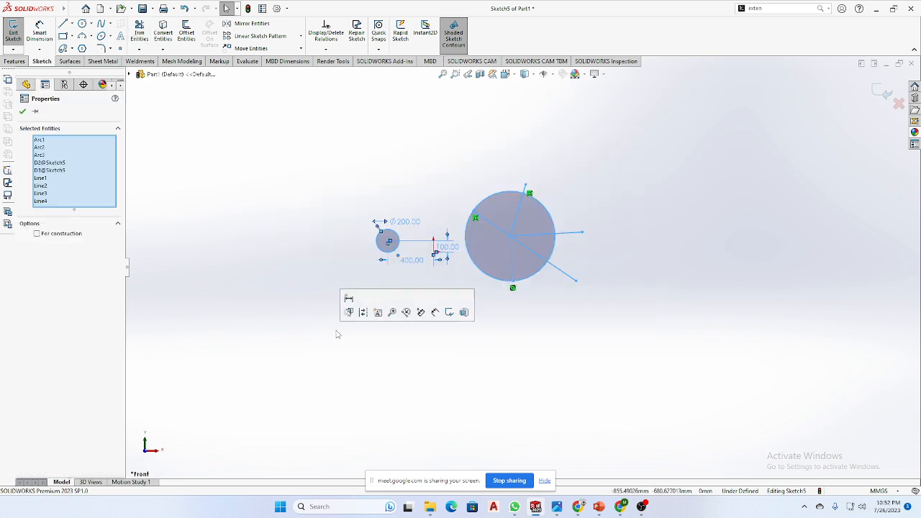
{"action": "key", "text": "Delete"}
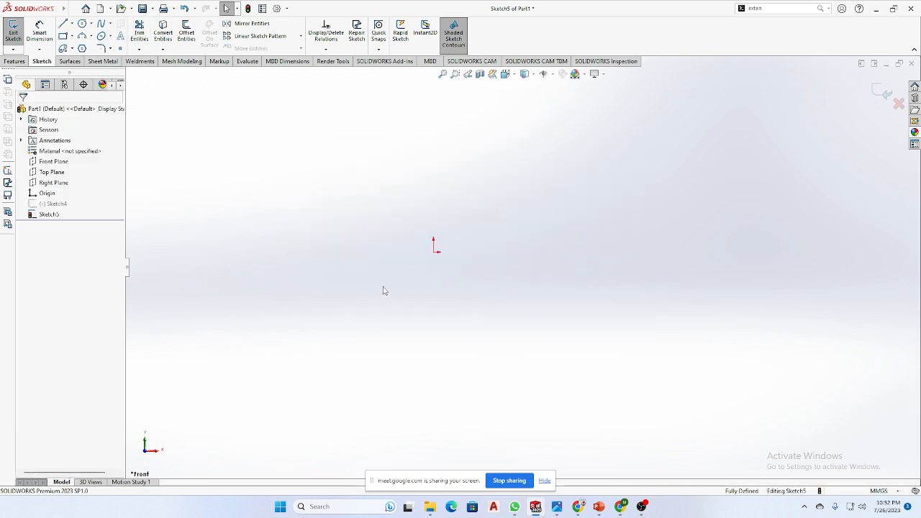
Sketch an open chain of four lines above the origin, starting with a down-sloping line about 1127 mm long and ending with a horizontal top line
{"action": "left_click", "coordinate": [62, 25]}
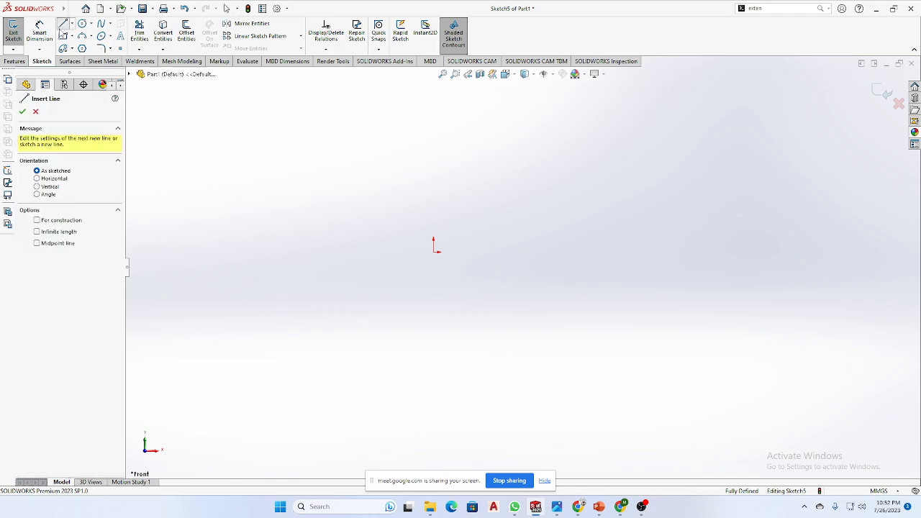
{"action": "left_click", "coordinate": [455, 185]}
{"action": "left_click", "coordinate": [580, 215]}
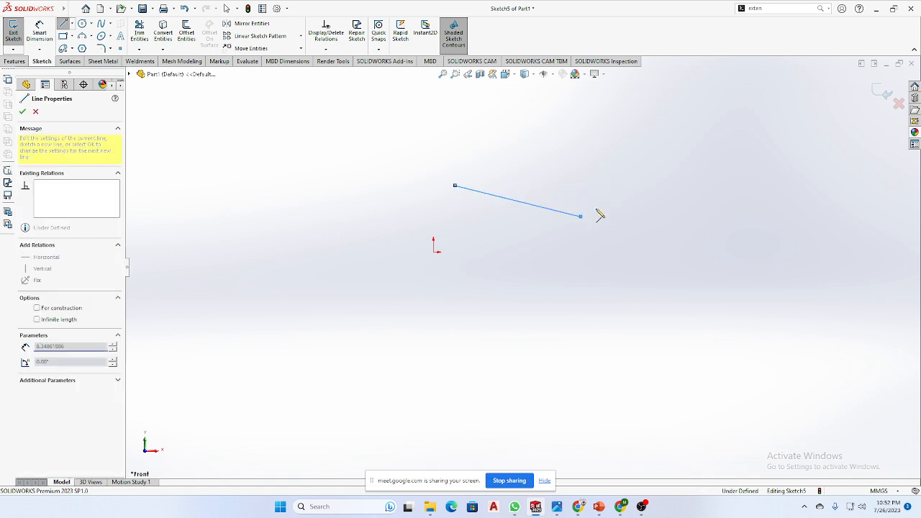
{"action": "left_click", "coordinate": [684, 150]}
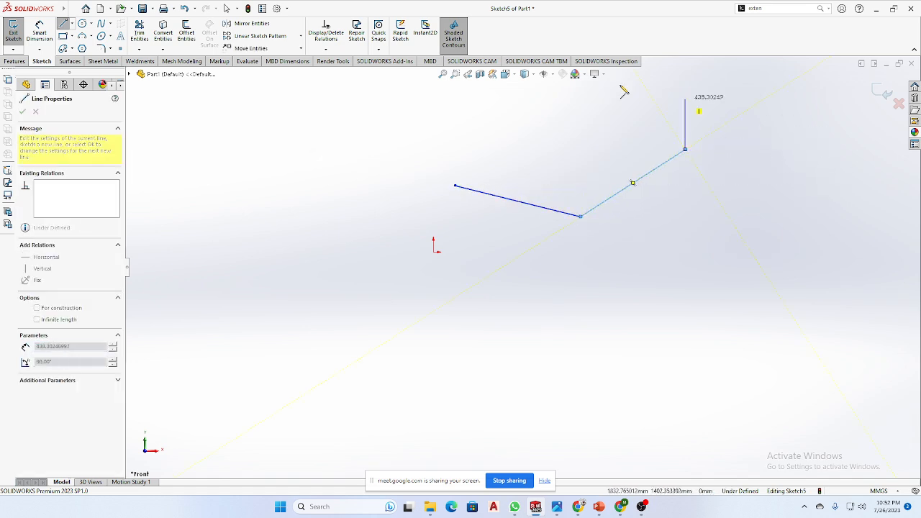
{"action": "left_click", "coordinate": [701, 103]}
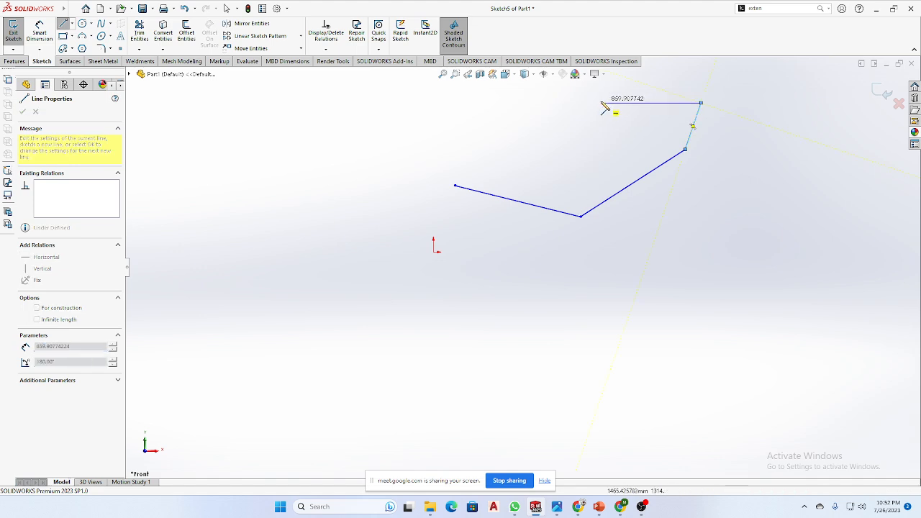
{"action": "right_click", "coordinate": [580, 100]}
{"action": "left_click", "coordinate": [565, 97]}
Delete the top line's Horizontal relation and move its free end up so the line slopes, about 673 mm long
{"action": "scroll", "coordinate": [633, 125], "scroll_direction": "down", "scroll_amount": 5}
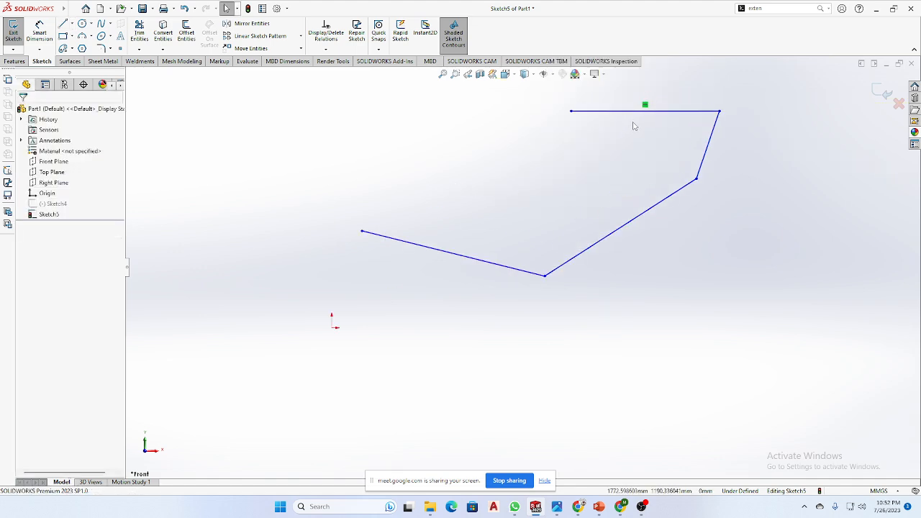
{"action": "scroll", "coordinate": [634, 136], "scroll_direction": "up", "scroll_amount": 3}
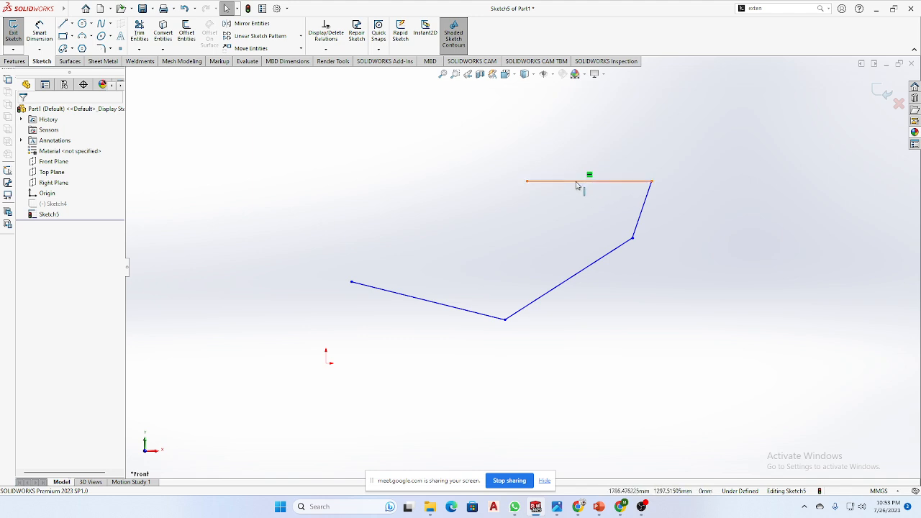
{"action": "mouse_move", "coordinate": [552, 182]}
{"action": "left_mouse_down"}
{"action": "mouse_move", "coordinate": [551, 150]}
{"action": "mouse_move", "coordinate": [552, 175]}
{"action": "left_mouse_up"}
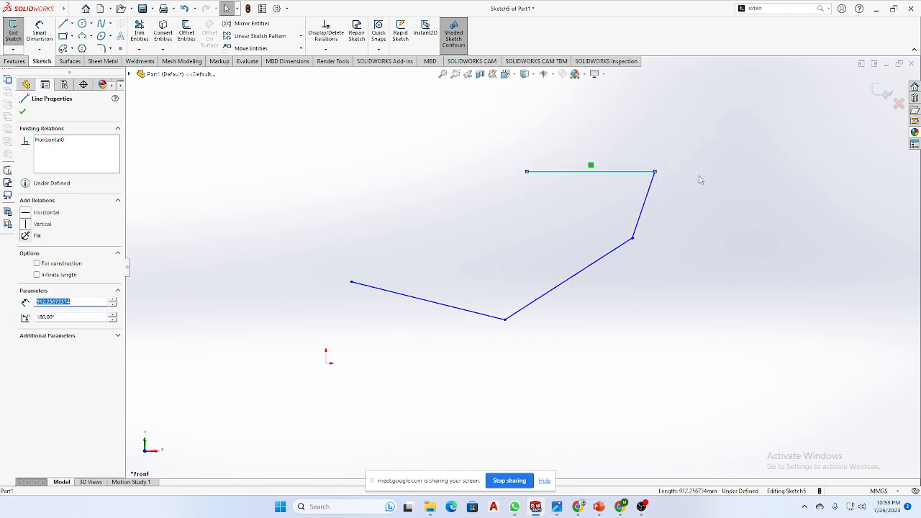
{"action": "left_click", "coordinate": [575, 172]}
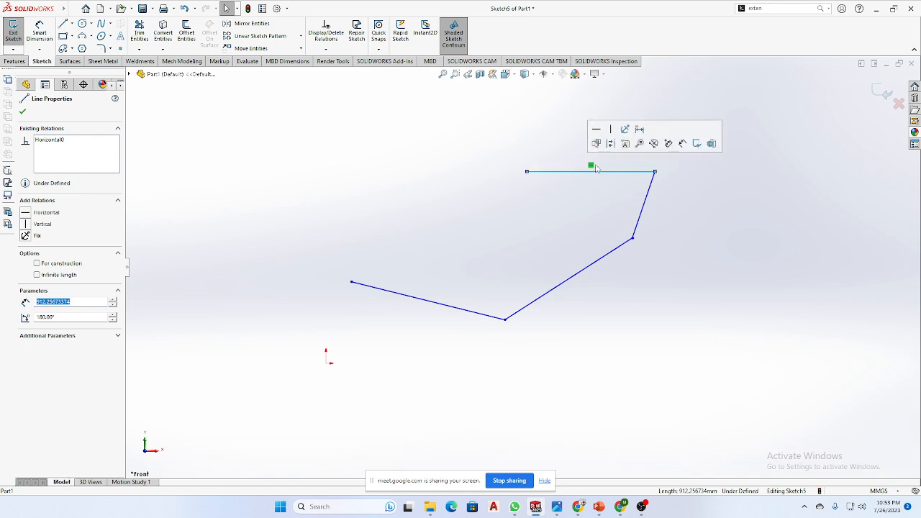
{"action": "left_click", "coordinate": [602, 216]}
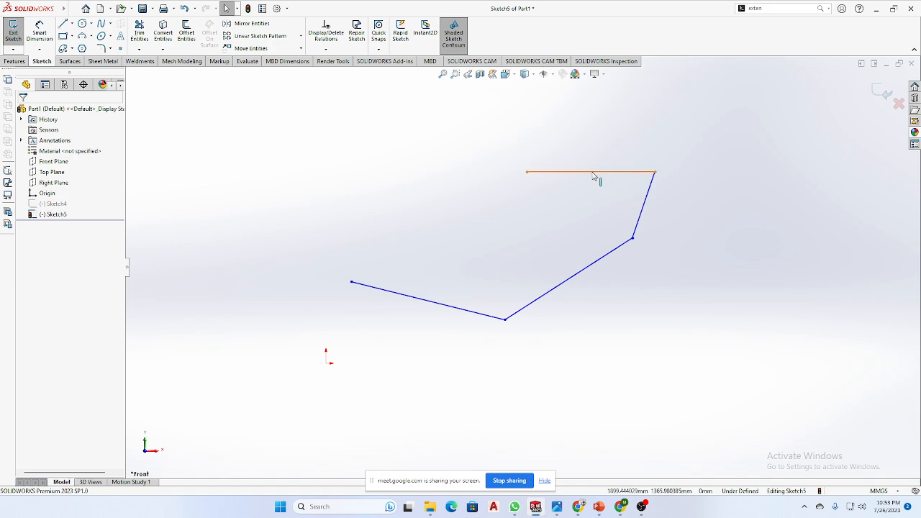
{"action": "left_click_drag", "start_coordinate": [530, 176], "coordinate": [571, 133]}
{"action": "left_click", "coordinate": [568, 158]}
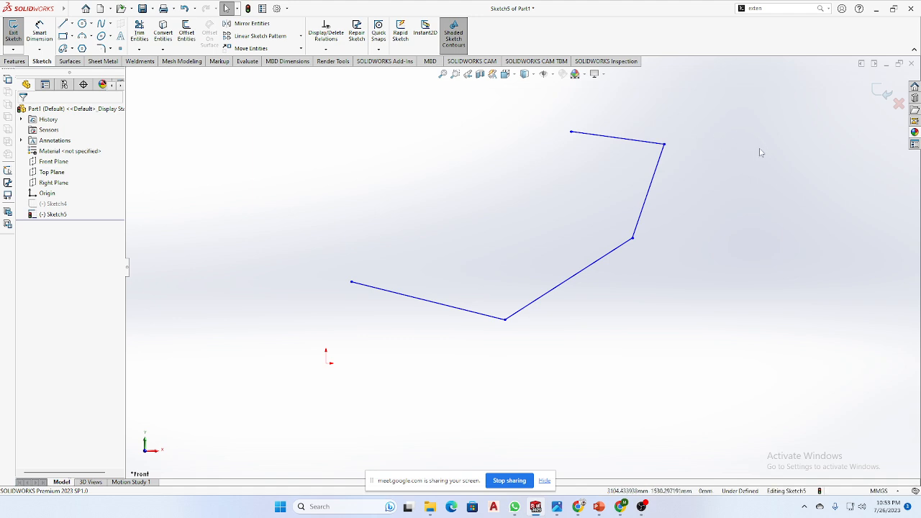
Make the sloping top line horizontal, and delete the extra Vertical relation tried on it
{"action": "left_click", "coordinate": [634, 144]}
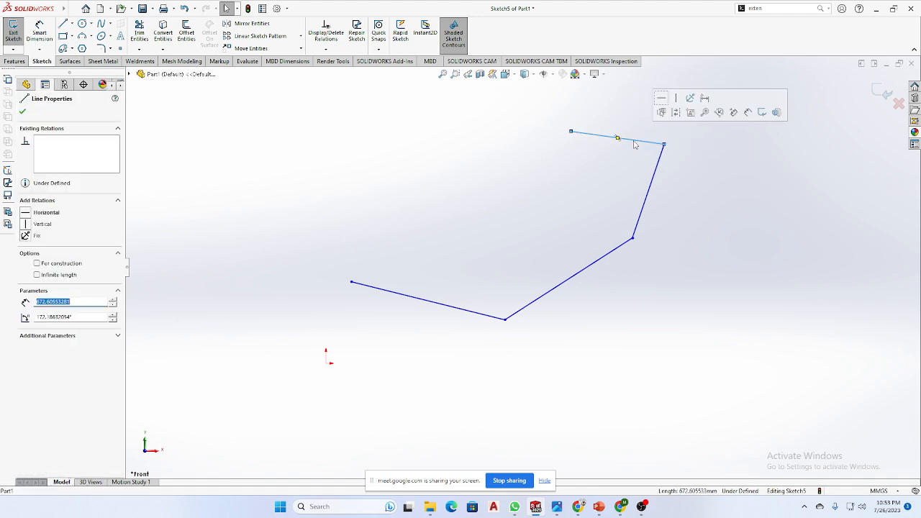
{"action": "left_click", "coordinate": [661, 99]}
{"action": "left_click", "coordinate": [676, 98]}
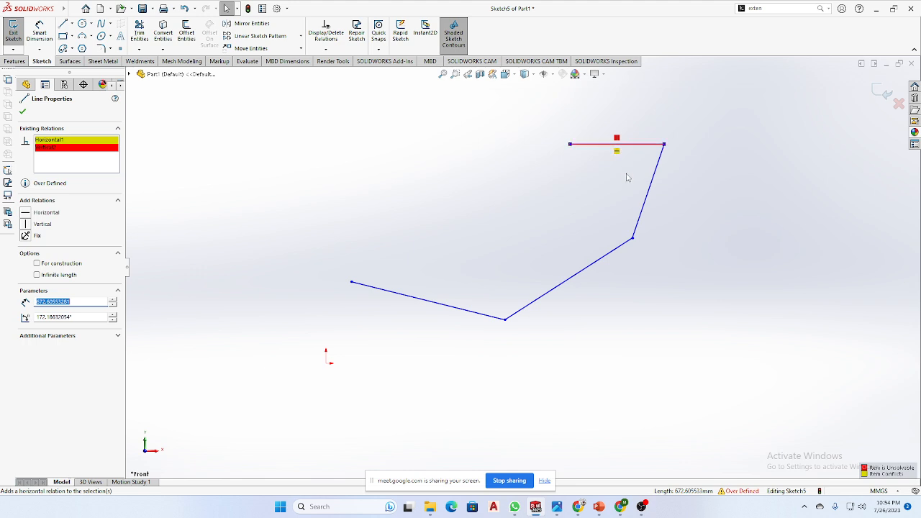
{"action": "left_click", "coordinate": [616, 139]}
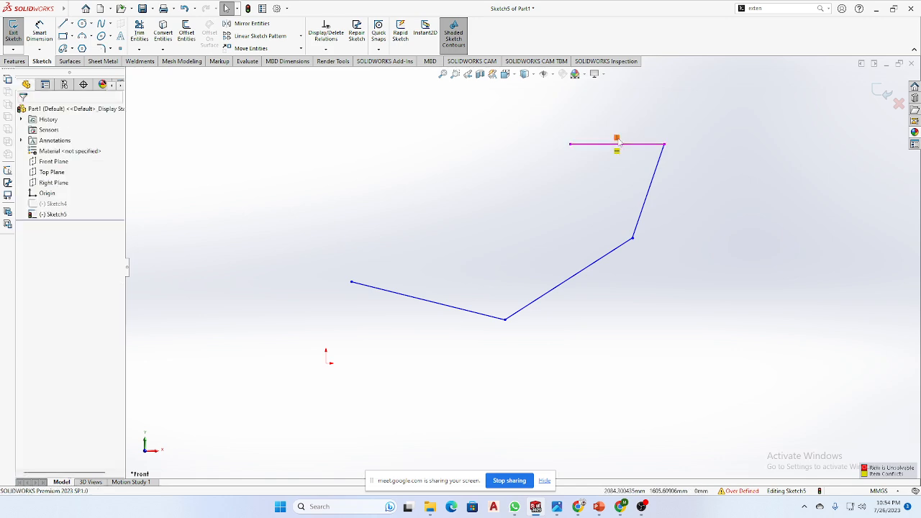
{"action": "key", "text": "Delete"}
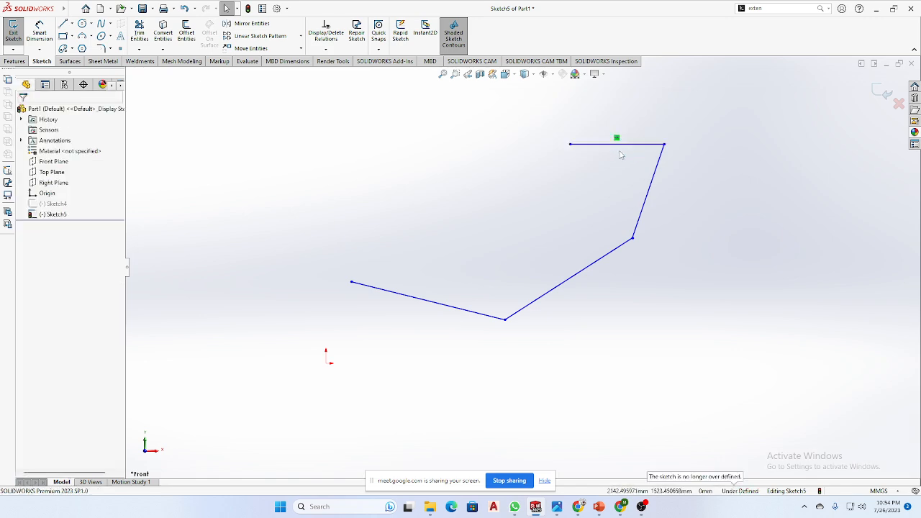
Make the slanted line directly below the top horizontal line vertical
{"action": "left_click", "coordinate": [656, 172]}
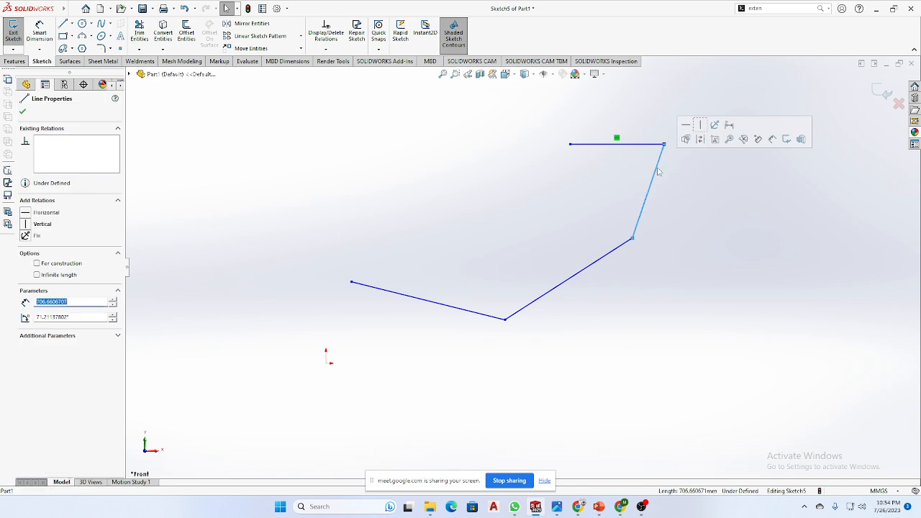
{"action": "left_click", "coordinate": [701, 128]}
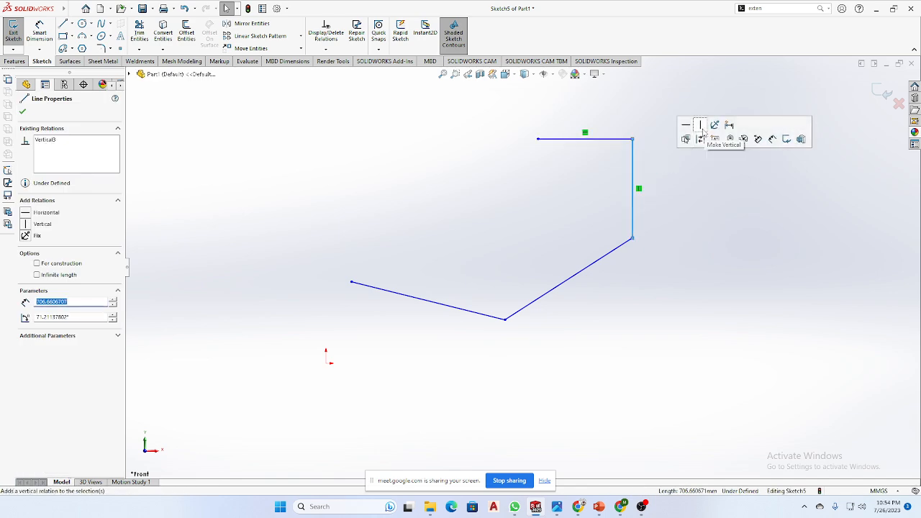
{"action": "left_click", "coordinate": [709, 237]}
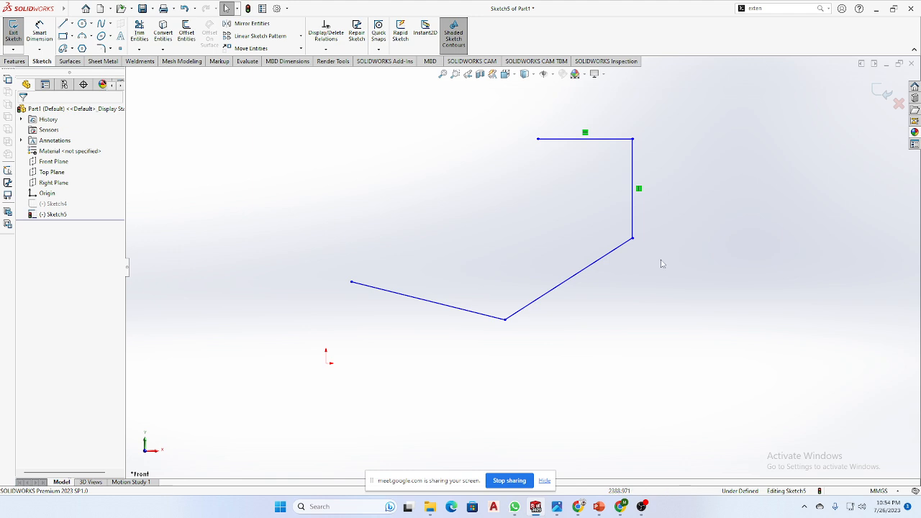
Make the lowest sloping line at the start of the chain horizontal
{"action": "left_click", "coordinate": [450, 306]}
{"action": "left_click", "coordinate": [478, 268]}
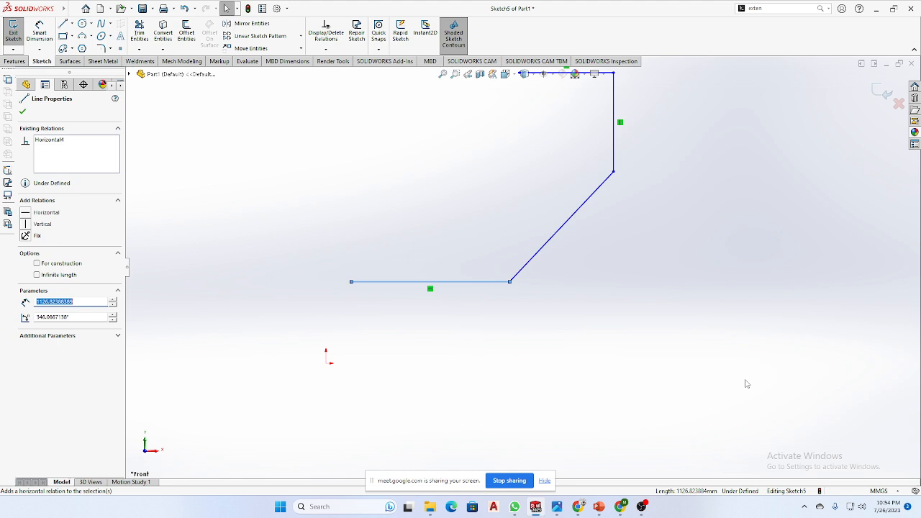
{"action": "scroll", "coordinate": [752, 364], "scroll_direction": "up", "scroll_amount": 3}
{"action": "scroll", "coordinate": [509, 233], "scroll_direction": "down", "scroll_amount": 2}
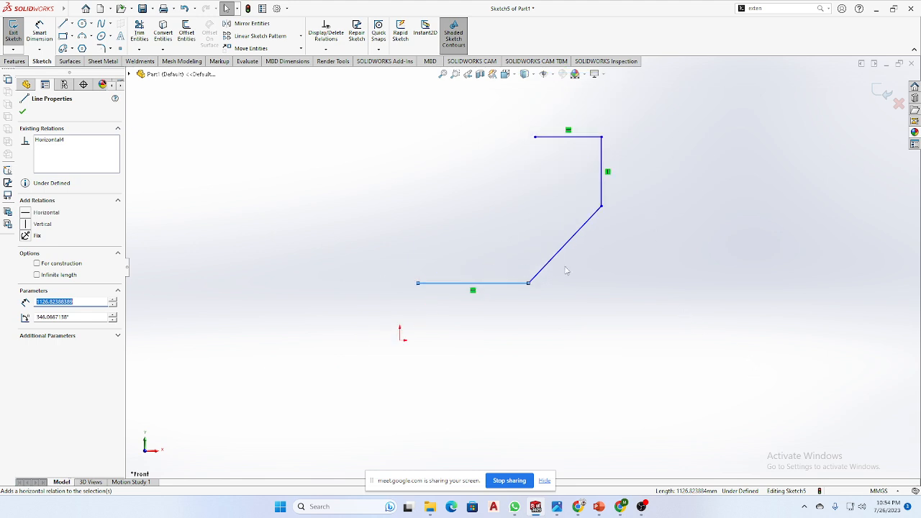
Reshape the line chain by moving the vertical line's lower end to about X 2149, Y 1322 mm and raising its upper corner to about Y 2202 mm
{"action": "left_click", "coordinate": [590, 219]}
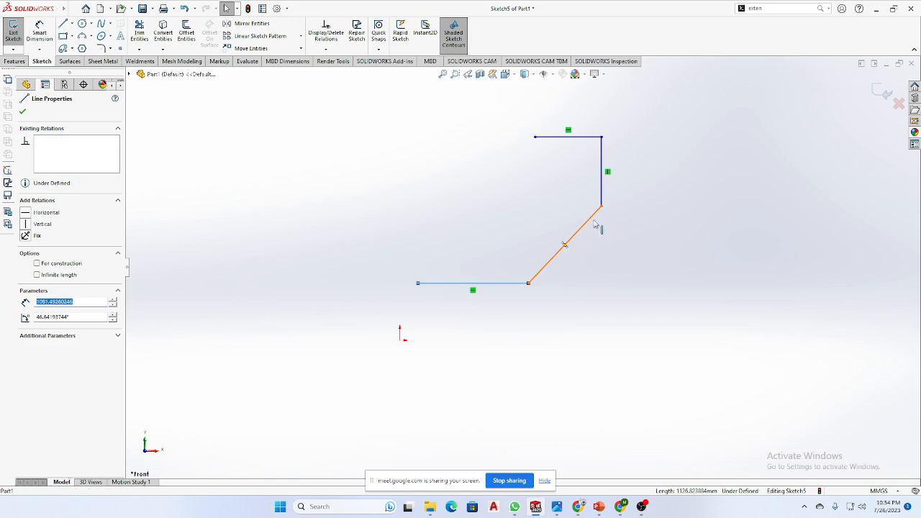
{"action": "left_click", "coordinate": [613, 224]}
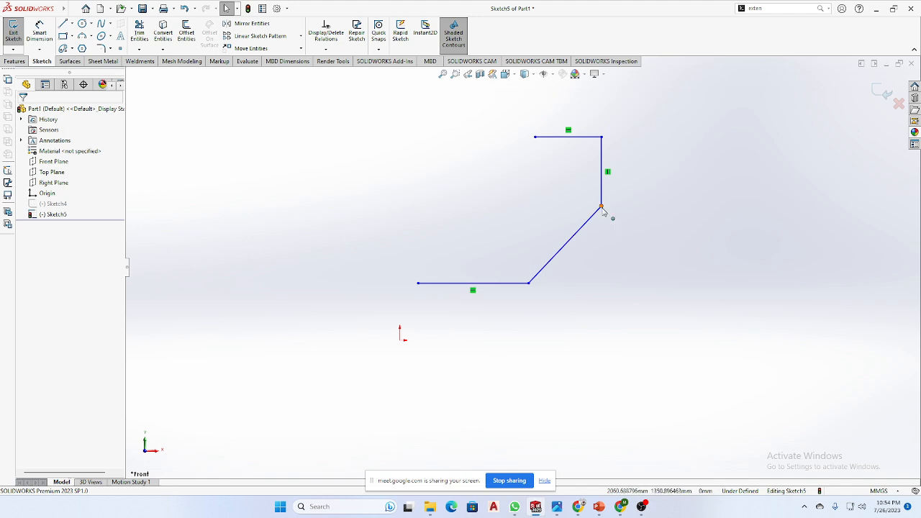
{"action": "left_click", "coordinate": [601, 207]}
{"action": "mouse_move", "coordinate": [603, 210]}
{"action": "left_mouse_down"}
{"action": "mouse_move", "coordinate": [649, 252]}
{"action": "mouse_move", "coordinate": [604, 215]}
{"action": "mouse_move", "coordinate": [526, 212]}
{"action": "mouse_move", "coordinate": [596, 218]}
{"action": "mouse_move", "coordinate": [653, 243]}
{"action": "mouse_move", "coordinate": [646, 224]}
{"action": "mouse_move", "coordinate": [664, 251]}
{"action": "mouse_move", "coordinate": [640, 227]}
{"action": "mouse_move", "coordinate": [666, 236]}
{"action": "mouse_move", "coordinate": [637, 222]}
{"action": "mouse_move", "coordinate": [657, 247]}
{"action": "mouse_move", "coordinate": [634, 235]}
{"action": "mouse_move", "coordinate": [667, 229]}
{"action": "left_mouse_up"}
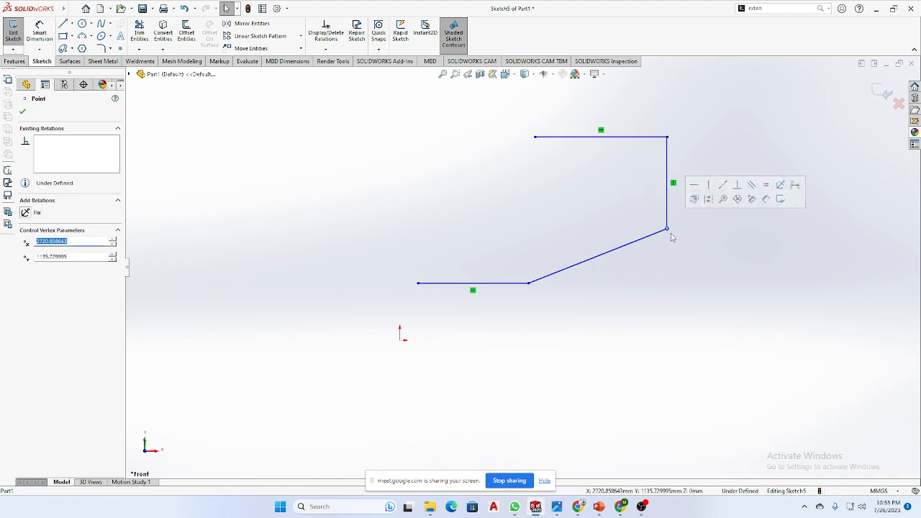
{"action": "mouse_move", "coordinate": [667, 229]}
{"action": "left_mouse_down"}
{"action": "mouse_move", "coordinate": [632, 216]}
{"action": "mouse_move", "coordinate": [660, 226]}
{"action": "left_mouse_up"}
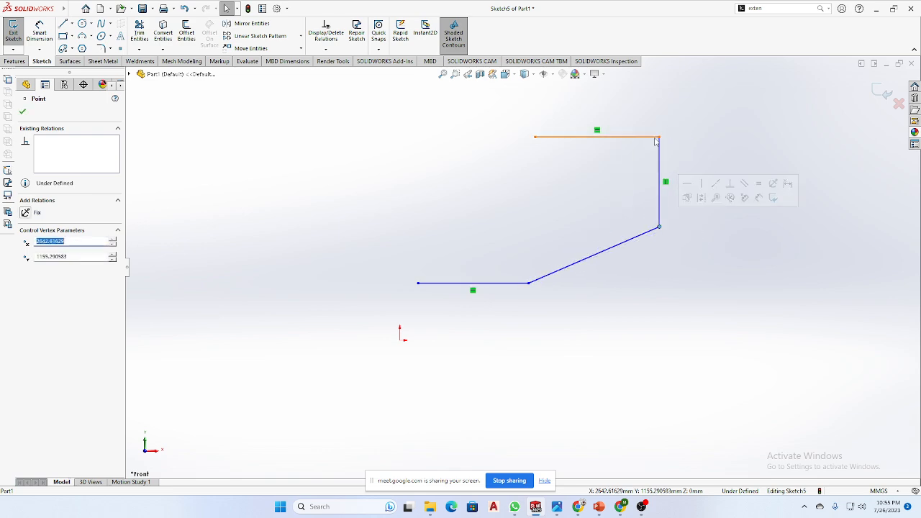
{"action": "mouse_move", "coordinate": [662, 128]}
{"action": "left_mouse_down"}
{"action": "mouse_move", "coordinate": [663, 86]}
{"action": "mouse_move", "coordinate": [660, 115]}
{"action": "left_mouse_up"}
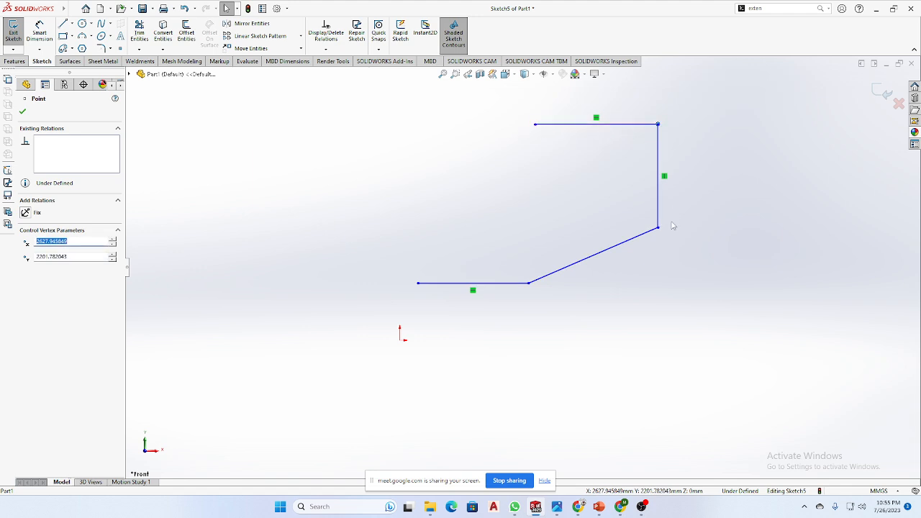
{"action": "left_click_drag", "start_coordinate": [659, 230], "coordinate": [610, 213]}
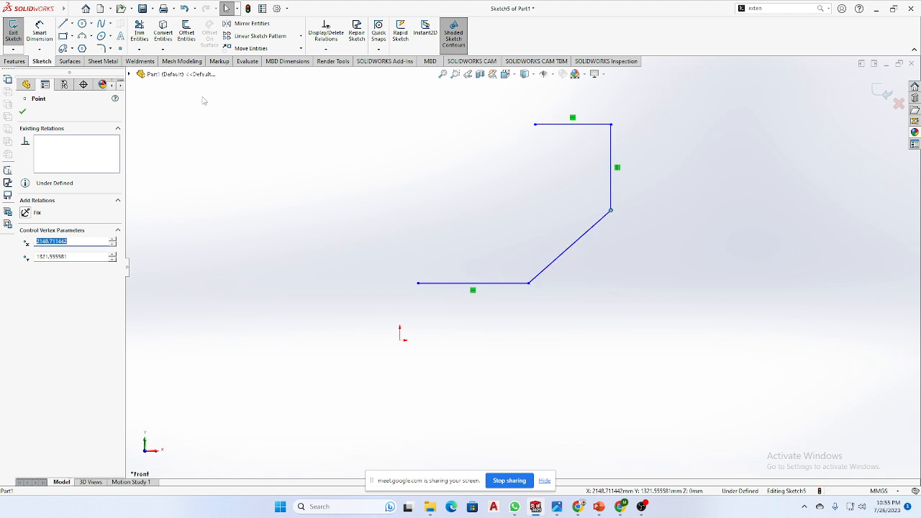
Dimension the angle between the lowest horizontal line and the slanted line as 130 degrees
{"action": "left_click", "coordinate": [41, 34]}
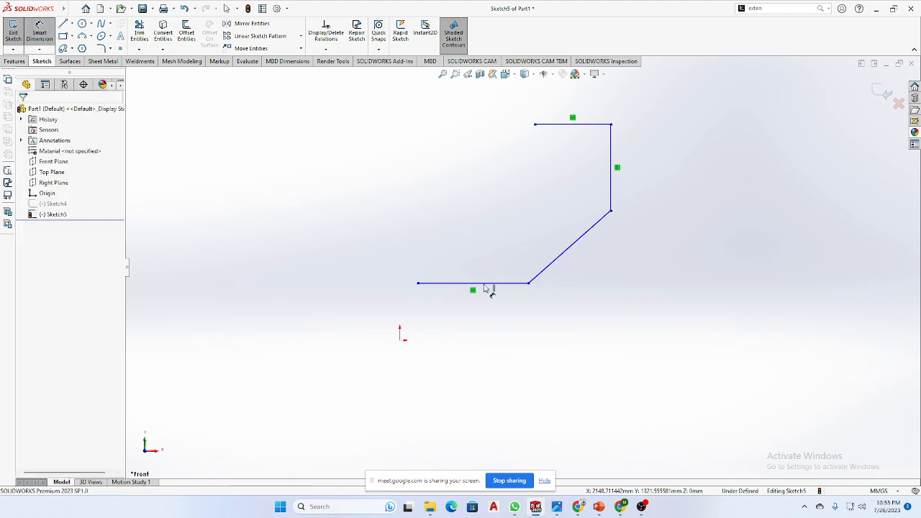
{"action": "left_click", "coordinate": [570, 255]}
{"action": "left_click", "coordinate": [489, 283]}
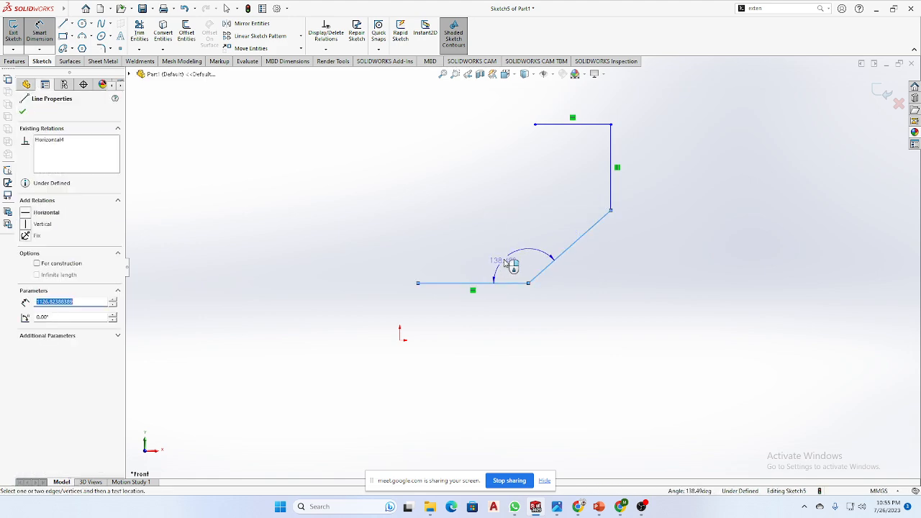
{"action": "left_click", "coordinate": [513, 259]}
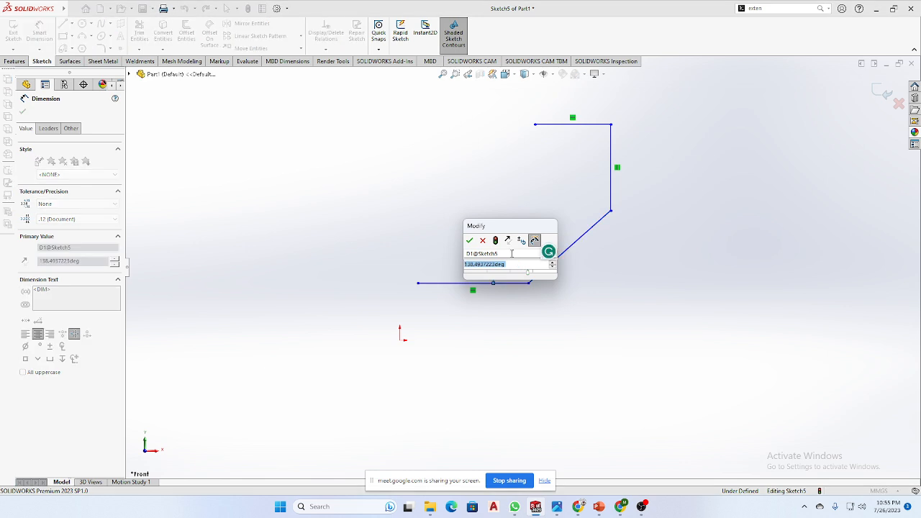
{"action": "type", "text": "130"}
{"action": "key", "text": "Return"}
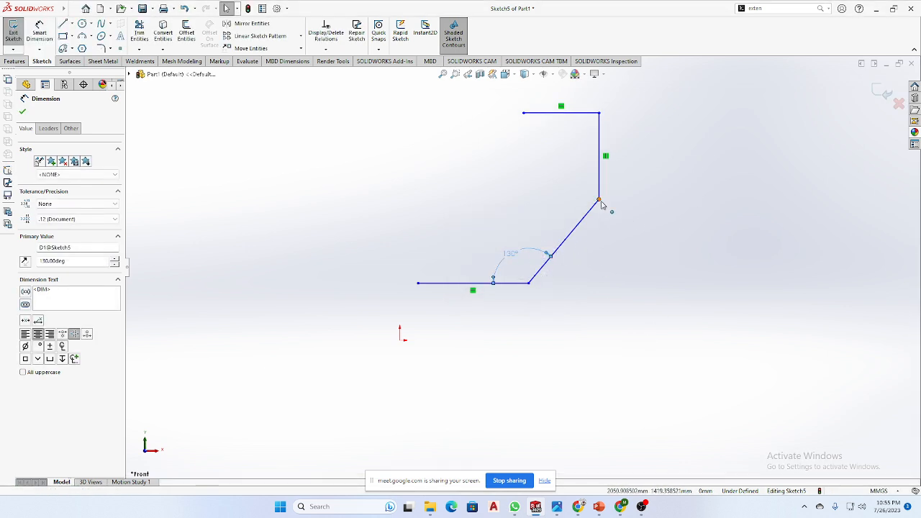
Stretch the chain by moving the joint of the slanted and vertical lines to about X 2486, Y 1253 mm
{"action": "left_click_drag", "start_coordinate": [599, 200], "coordinate": [622, 217]}
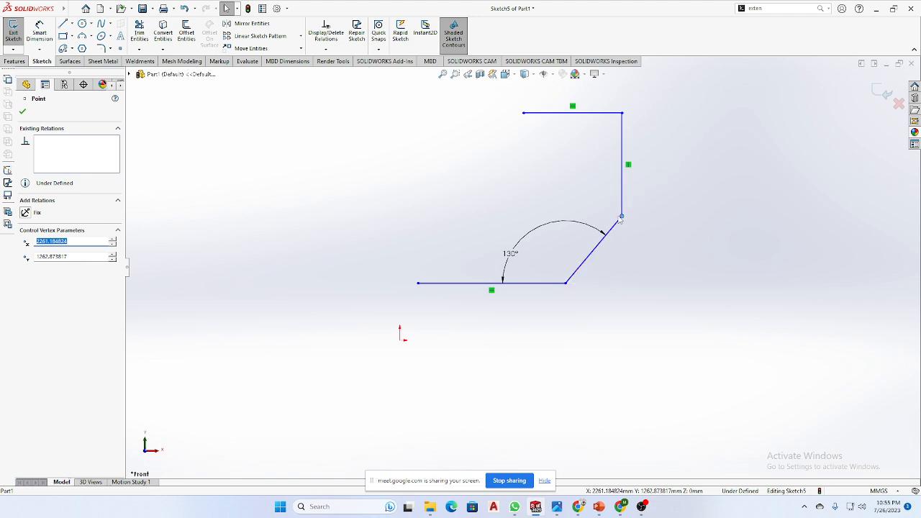
{"action": "left_click_drag", "start_coordinate": [623, 218], "coordinate": [644, 217]}
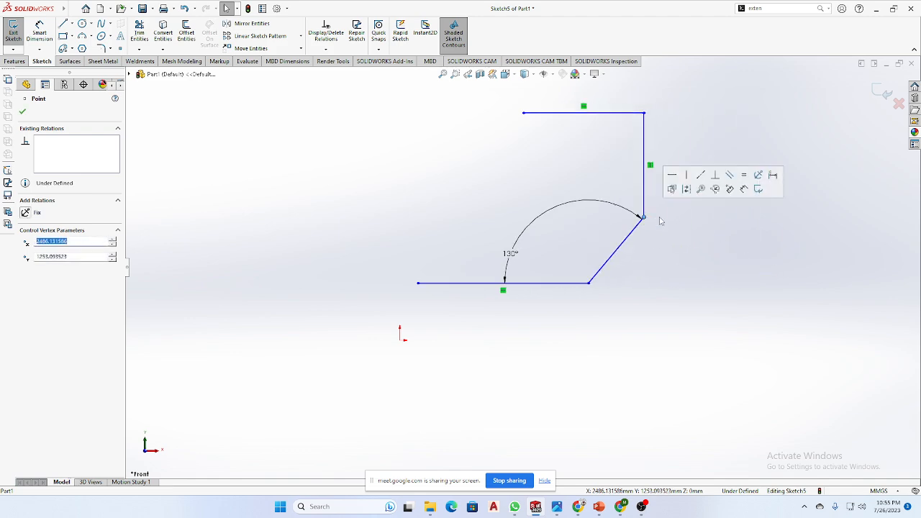
{"action": "left_click", "coordinate": [662, 201]}
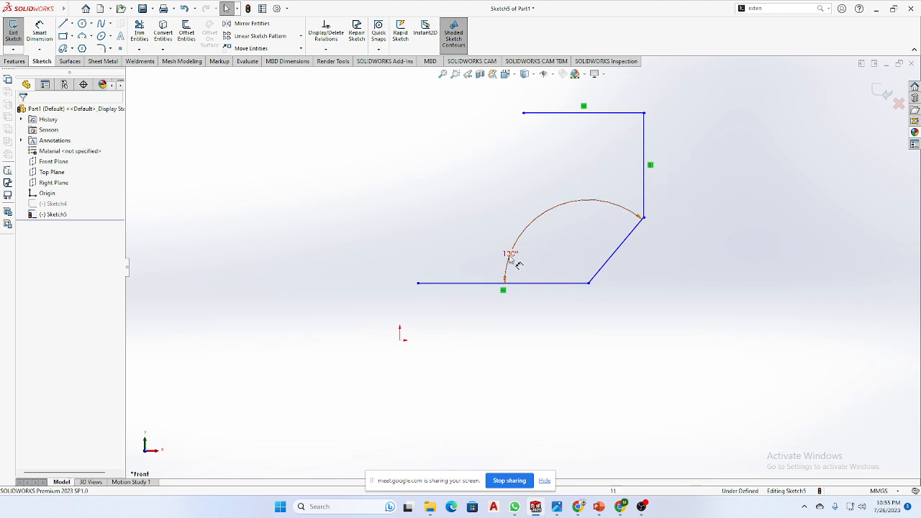
Move the 130° angle dimension closer to the corner, and delete it
{"action": "left_click_drag", "start_coordinate": [513, 256], "coordinate": [549, 228]}
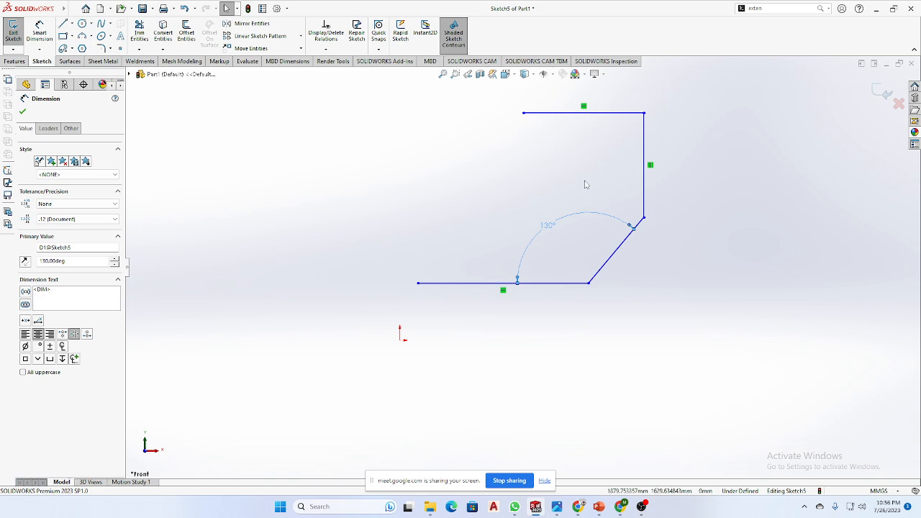
{"action": "key", "text": "z"}
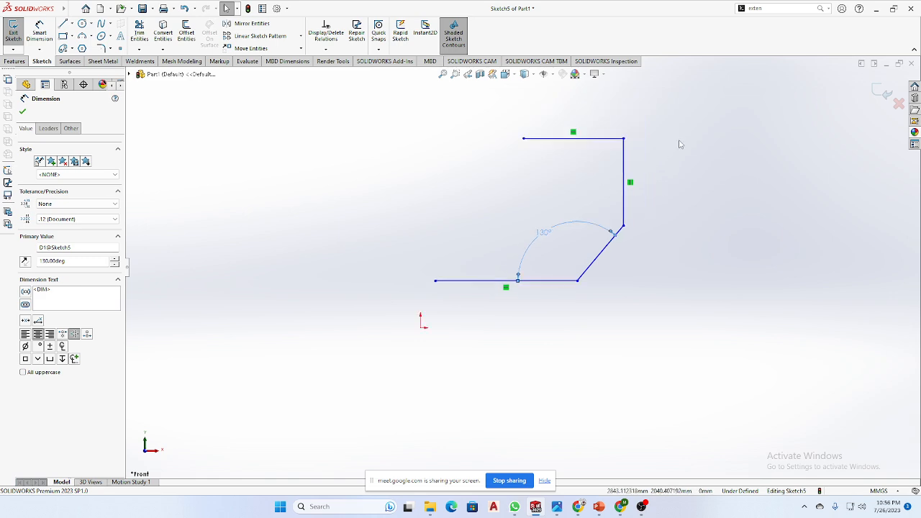
{"action": "scroll", "coordinate": [678, 144], "scroll_direction": "down", "scroll_amount": 3}
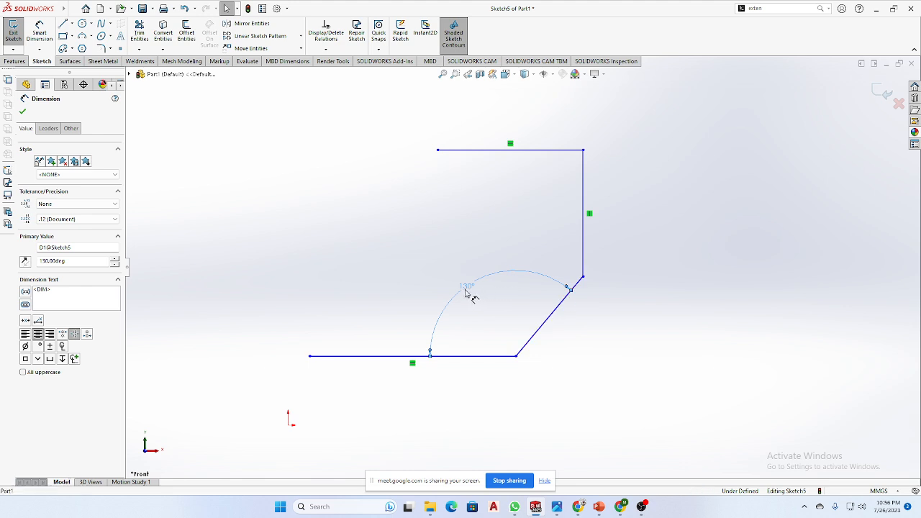
{"action": "key", "text": "Delete"}
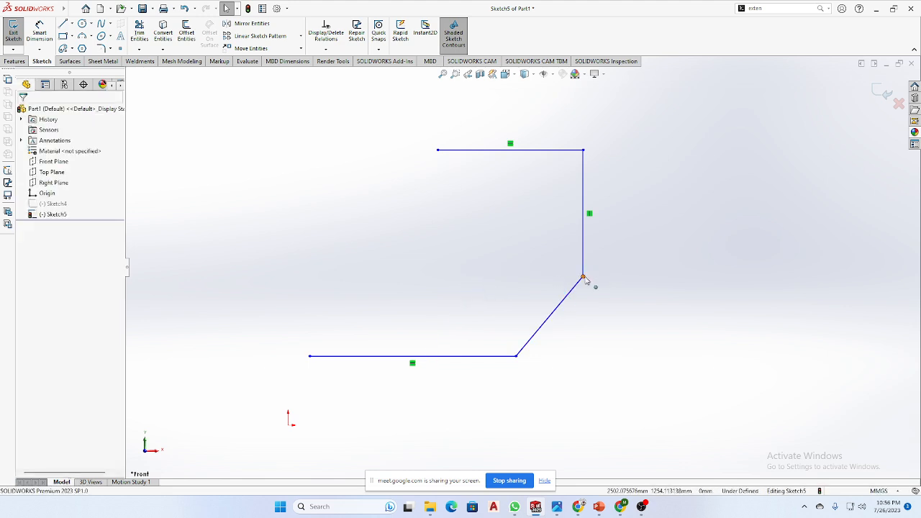
Make the slanted line vertical by moving its upper end directly above its lower end, at about X 1884, Y 1367 mm
{"action": "left_click_drag", "start_coordinate": [583, 277], "coordinate": [517, 267]}
{"action": "left_click", "coordinate": [529, 298]}
{"action": "left_click", "coordinate": [516, 306]}
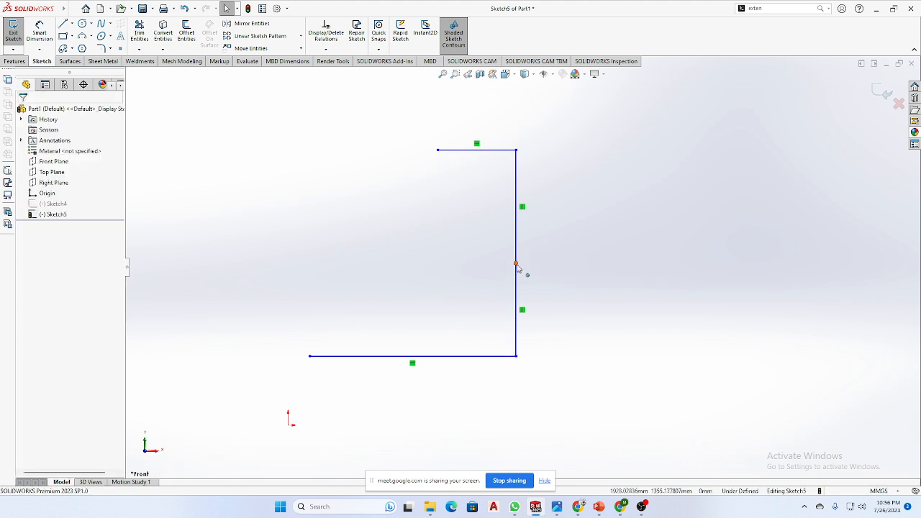
{"action": "mouse_move", "coordinate": [515, 263]}
{"action": "left_mouse_down"}
{"action": "mouse_move", "coordinate": [585, 265]}
{"action": "mouse_move", "coordinate": [511, 263]}
{"action": "left_mouse_up"}
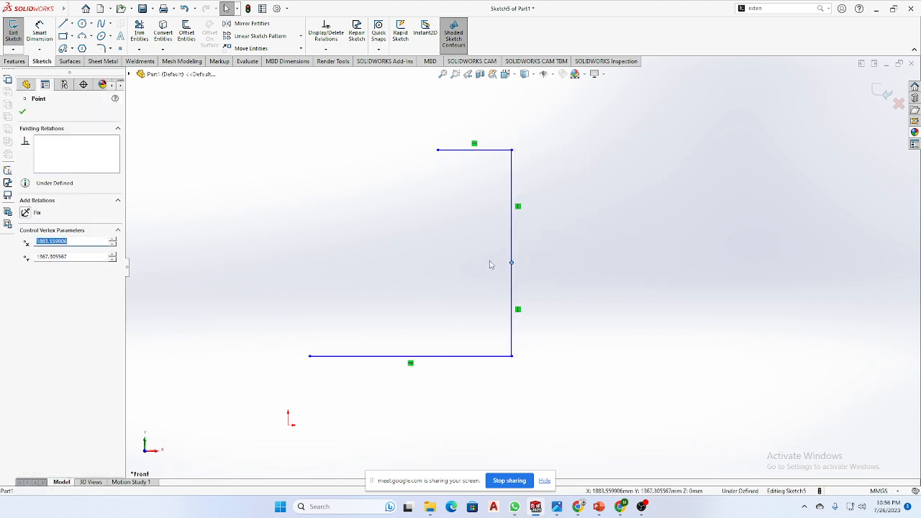
{"action": "left_click", "coordinate": [433, 312]}
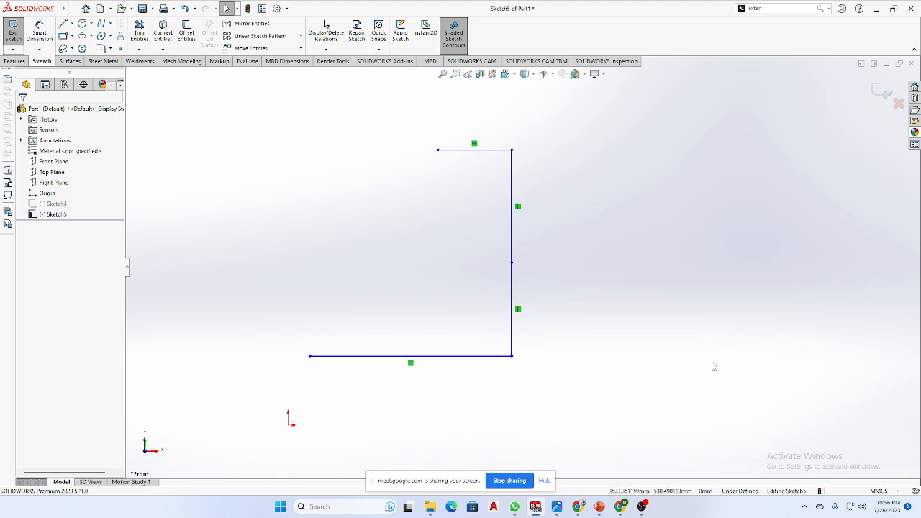
Switch to WhatsApp to check the handwritten list of sketch relations, and return to the SOLIDWORKS sketch
{"action": "left_click", "coordinate": [514, 507]}
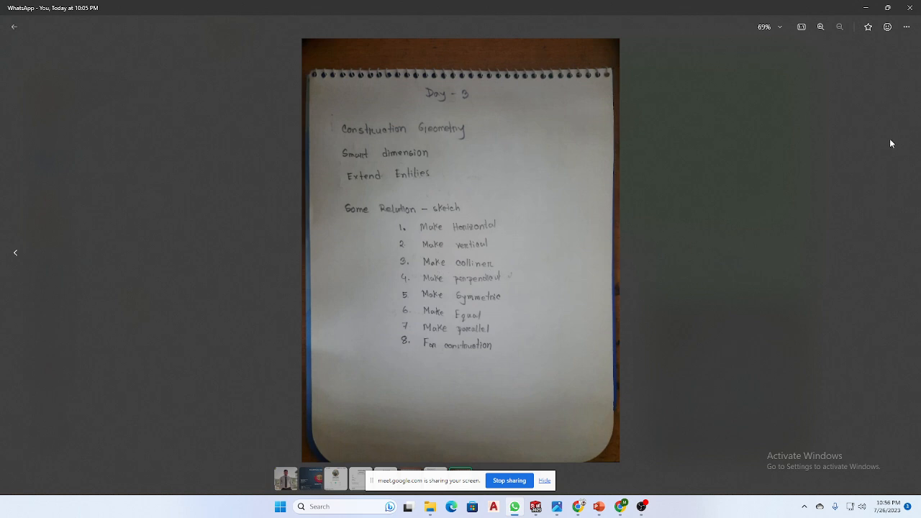
{"action": "left_click", "coordinate": [865, 8]}
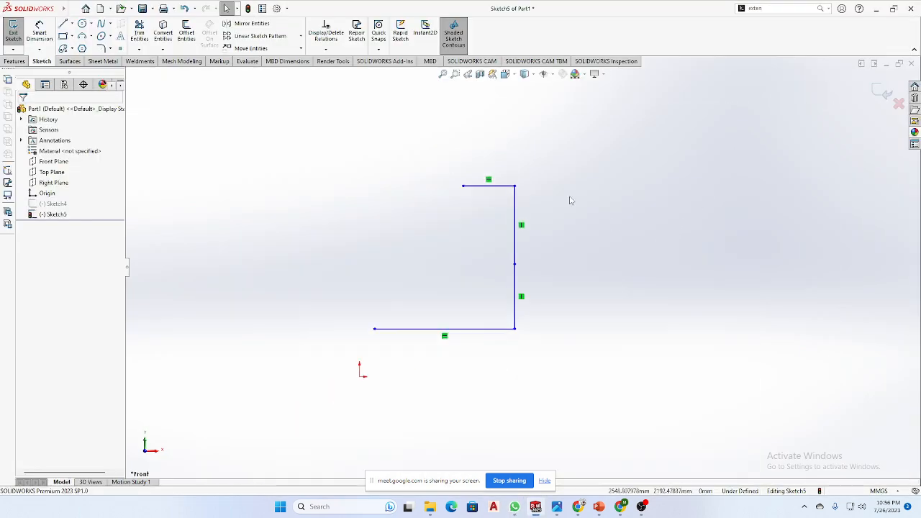
Sketch a separate sloping line about 1313 mm long at about 35° beyond the chain's lower corner, and select it
{"action": "left_click", "coordinate": [63, 23]}
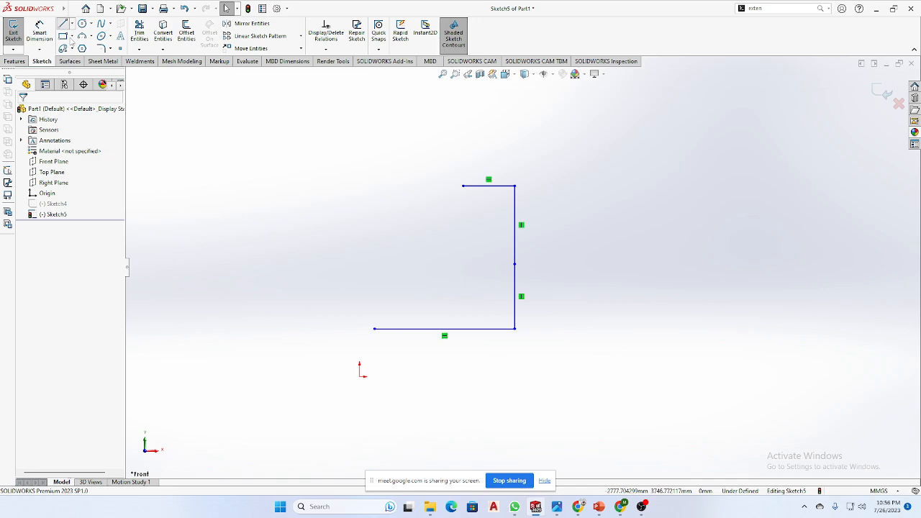
{"action": "left_click", "coordinate": [554, 330]}
{"action": "left_click", "coordinate": [643, 268]}
{"action": "right_click", "coordinate": [644, 269]}
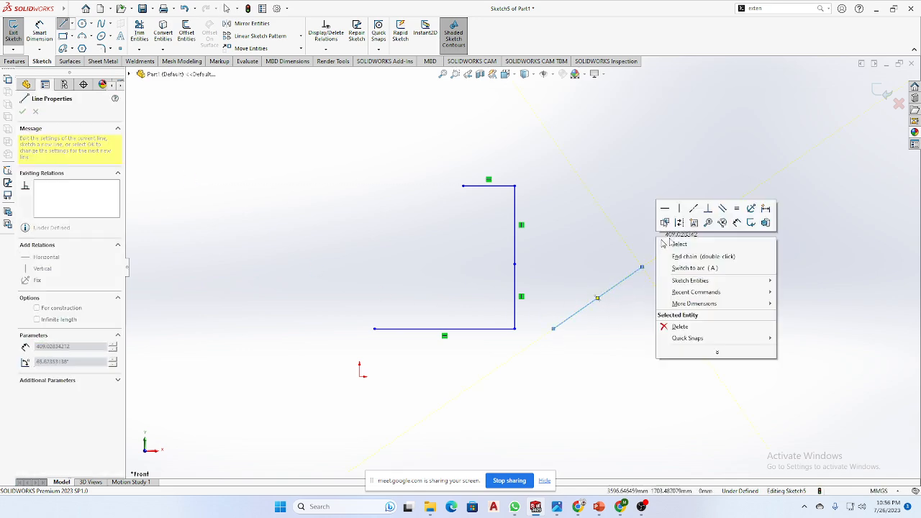
{"action": "key", "text": "Escape"}
{"action": "left_click", "coordinate": [486, 329]}
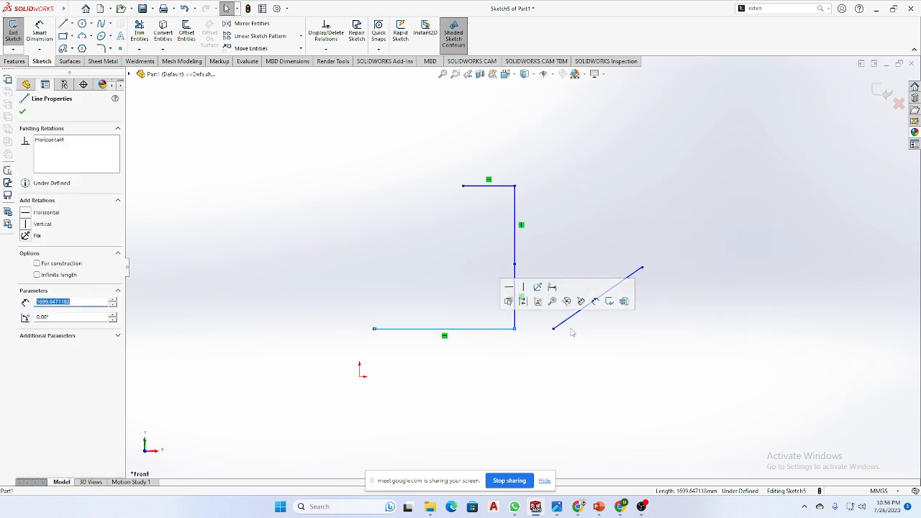
{"action": "left_click", "coordinate": [573, 322]}
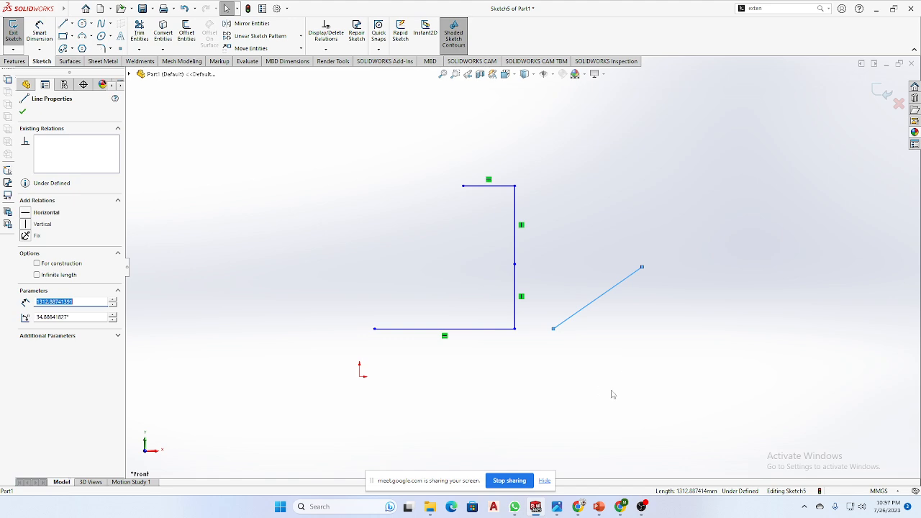
Switch to Chrome, close the ended meeting's tab, and open Google Meet in a new tab
{"action": "left_click", "coordinate": [578, 506]}
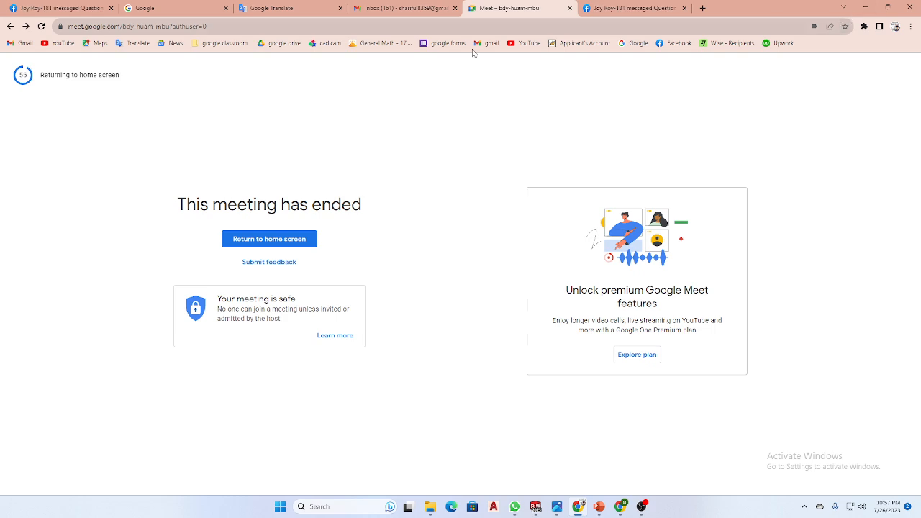
{"action": "left_click", "coordinate": [569, 7]}
{"action": "left_click", "coordinate": [586, 8]}
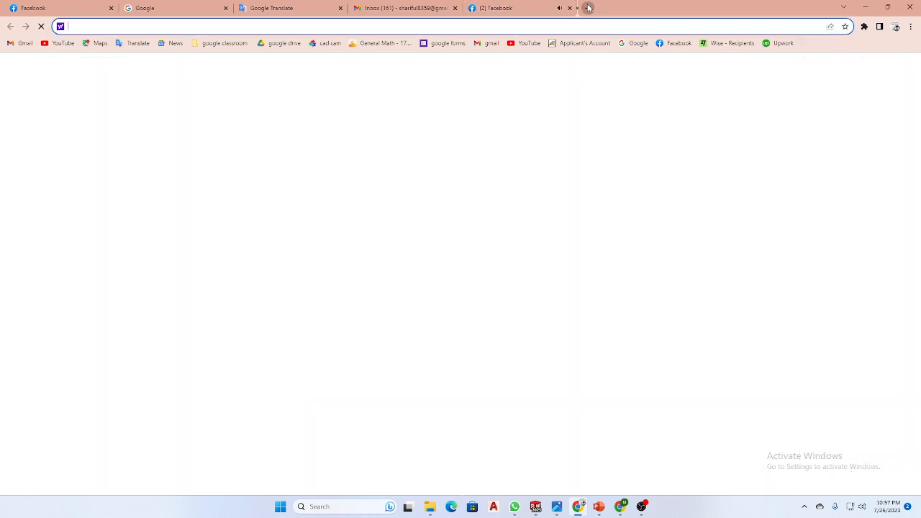
{"action": "left_click", "coordinate": [437, 247]}
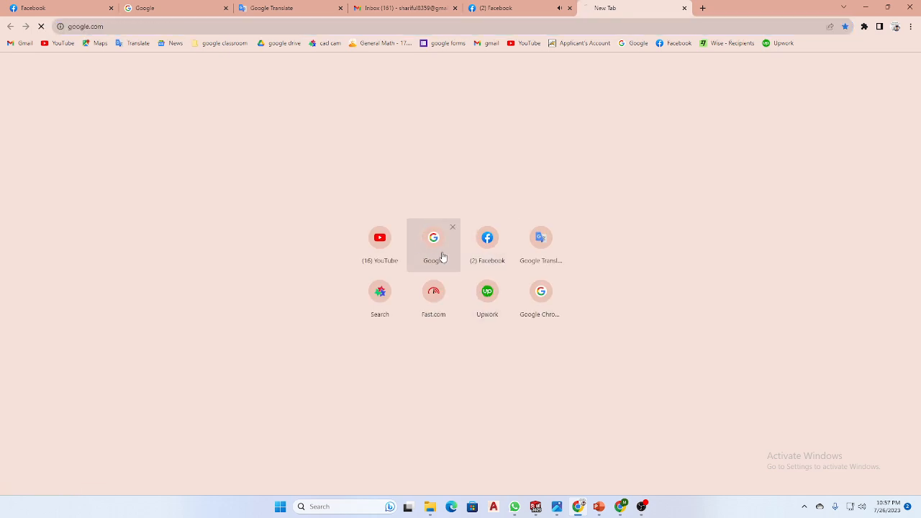
{"action": "left_click", "coordinate": [882, 67]}
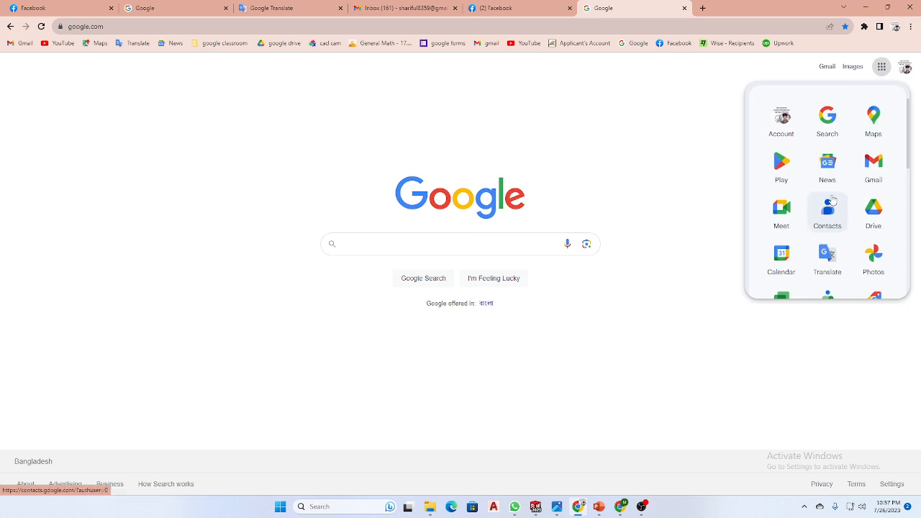
{"action": "left_click", "coordinate": [782, 220]}
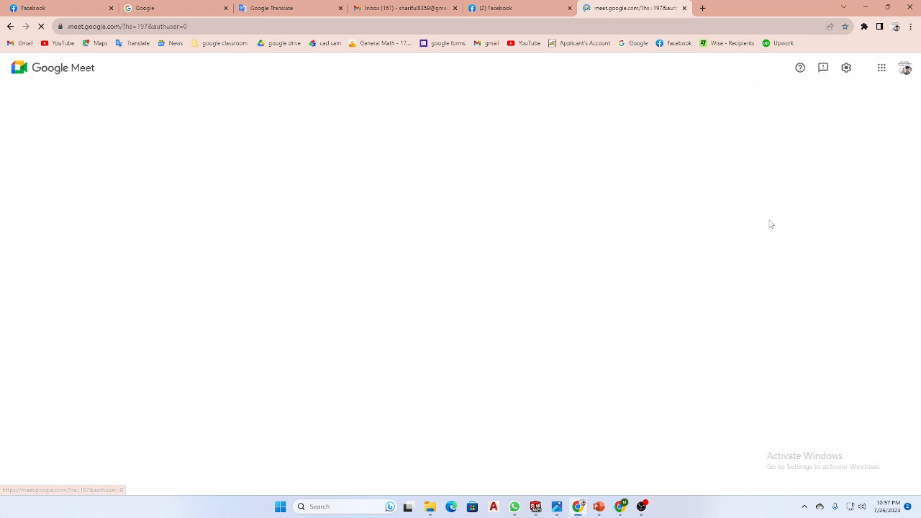
Start an instant meeting and copy its joining link
{"action": "left_click", "coordinate": [113, 334]}
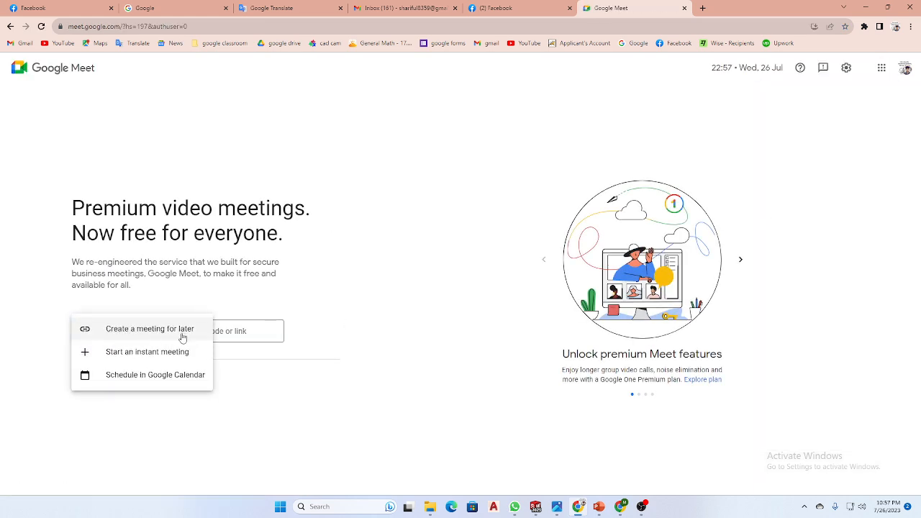
{"action": "left_click", "coordinate": [117, 352]}
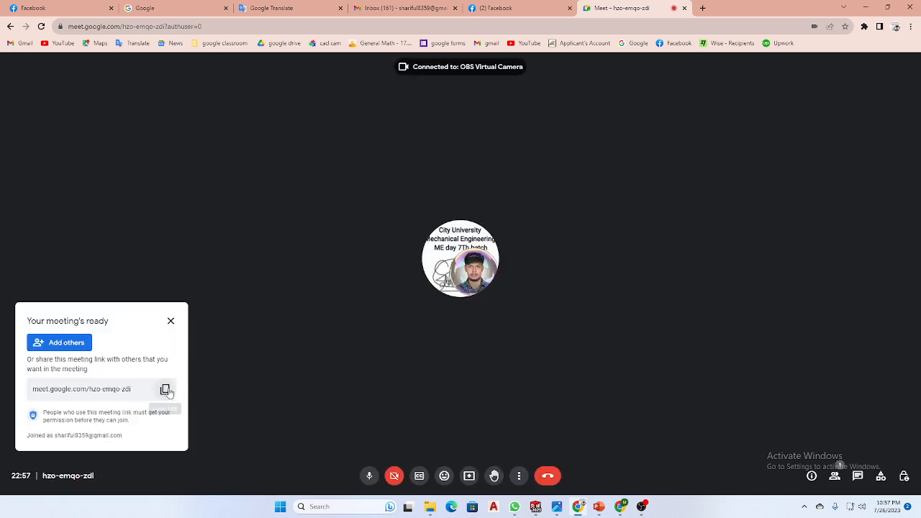
{"action": "left_click", "coordinate": [169, 390]}
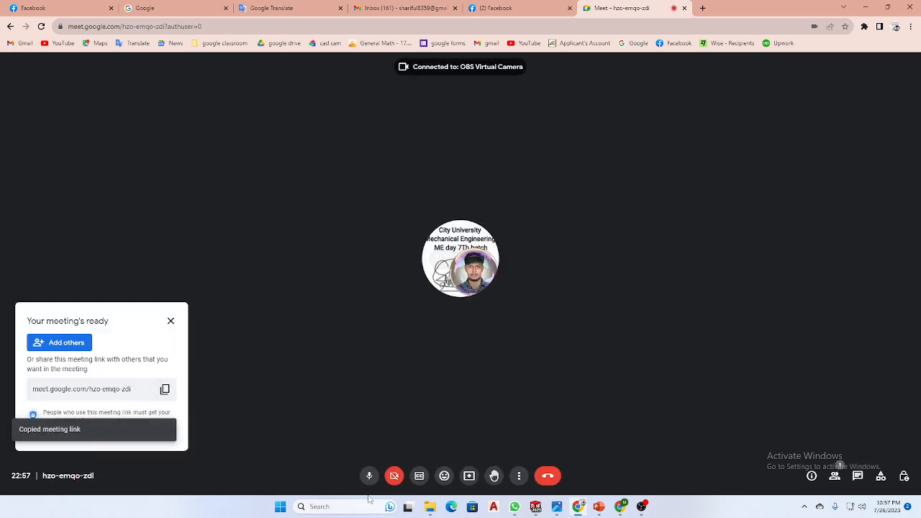
Copy the meeting's joining link again and send it to the student's existing meeting-link chat in WhatsApp
{"action": "left_click", "coordinate": [515, 506]}
{"action": "key", "text": "Escape"}
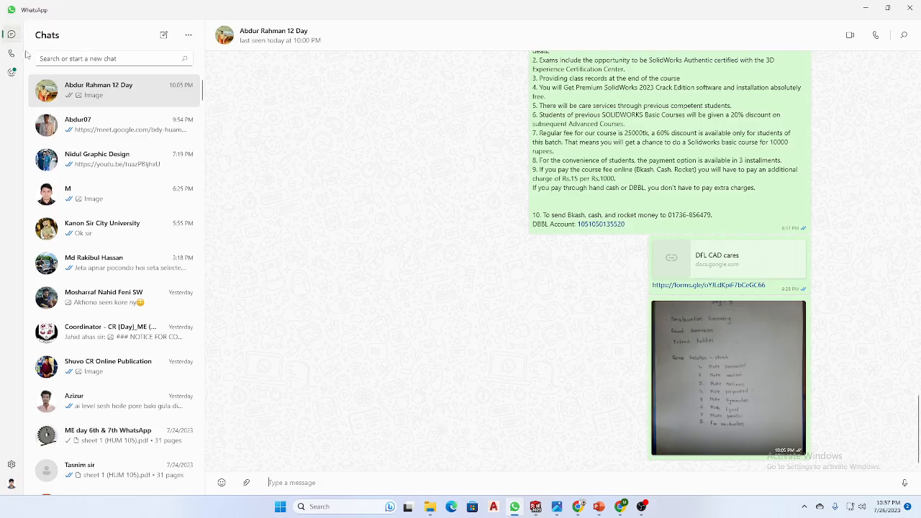
{"action": "left_click", "coordinate": [578, 507]}
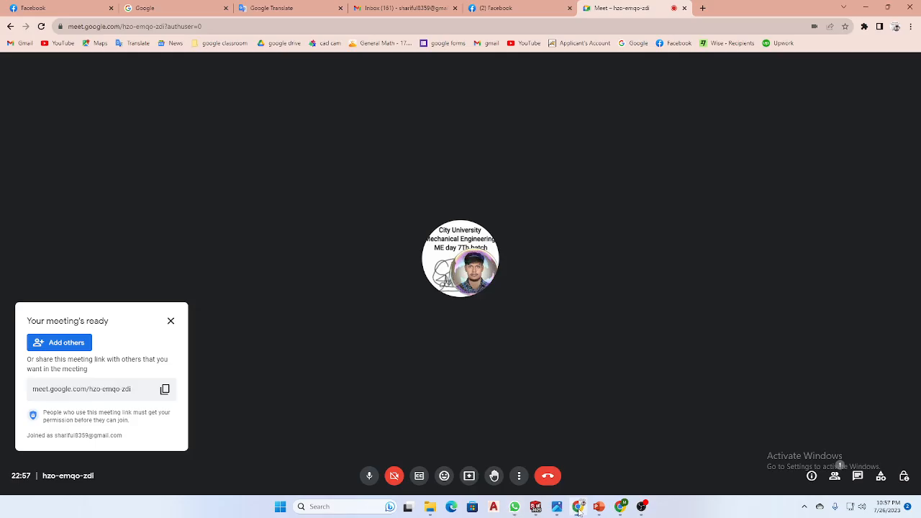
{"action": "left_click", "coordinate": [165, 390]}
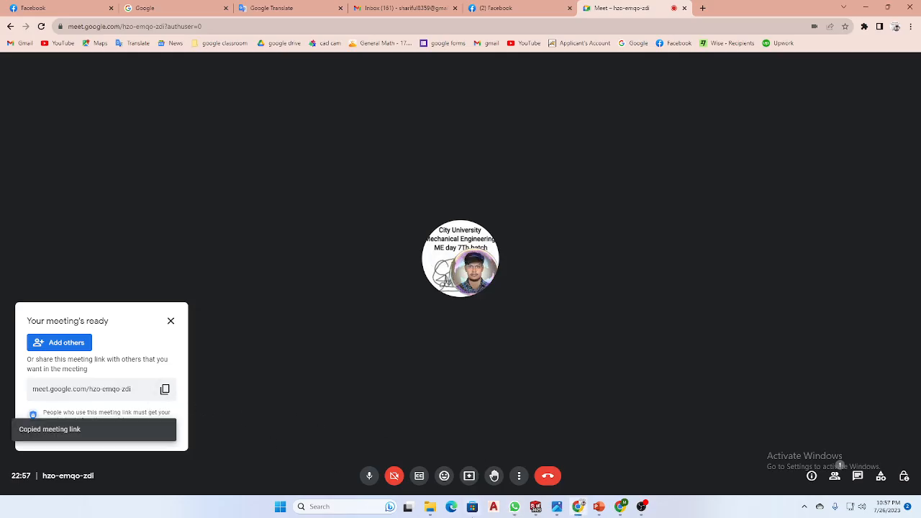
{"action": "left_click", "coordinate": [514, 507]}
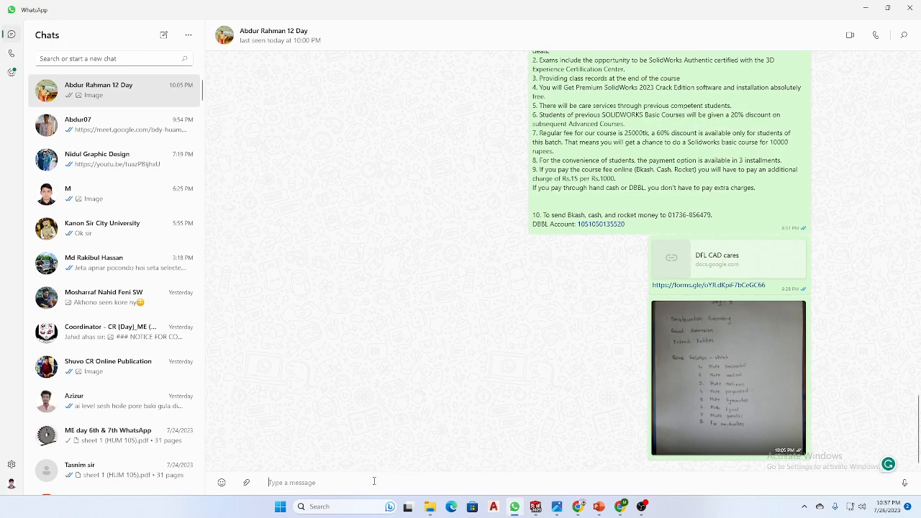
{"action": "left_click", "coordinate": [72, 127]}
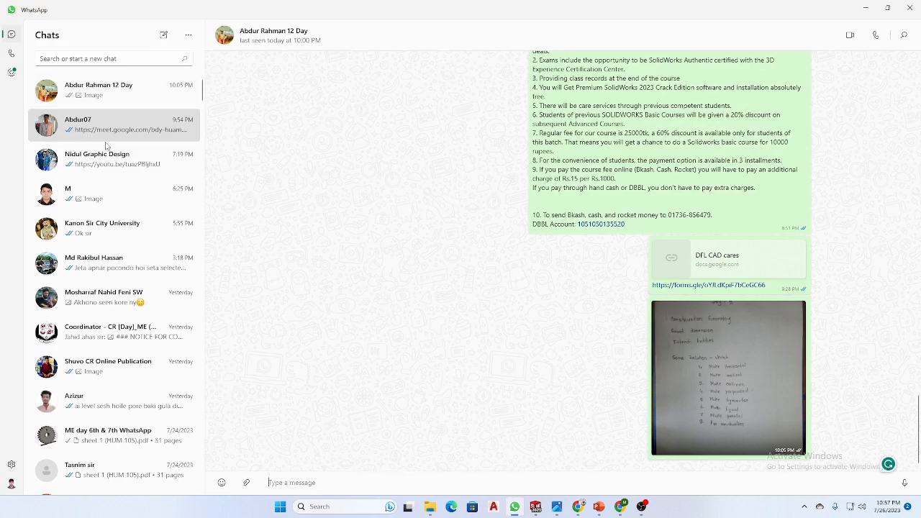
{"action": "key", "text": "ctrl+v"}
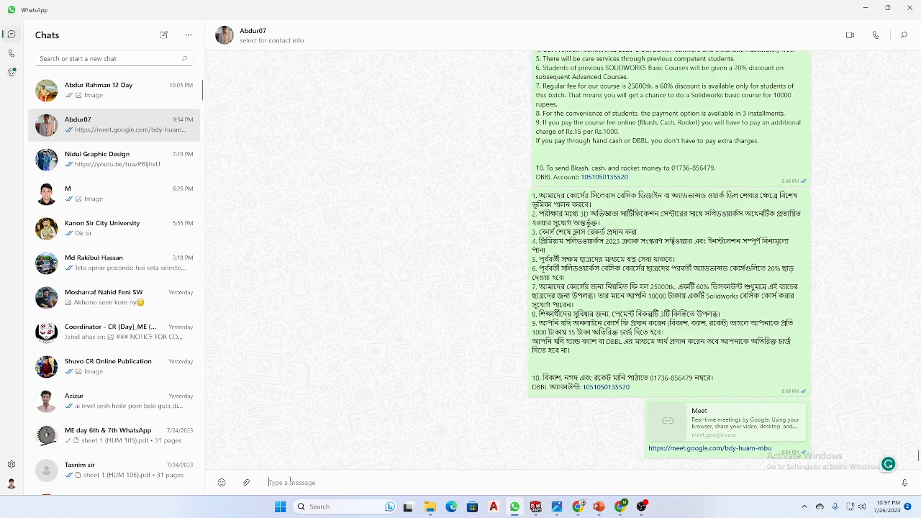
{"action": "key", "text": "Return"}
Switch to the Facebook page in Chrome and send the meeting link to the Solidworks Basic group chat
{"action": "mouse_move", "coordinate": [579, 506]}
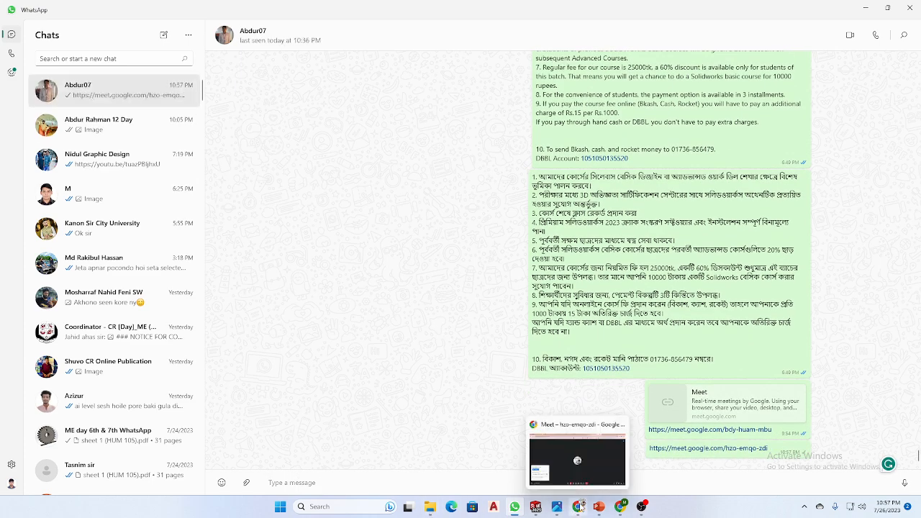
{"action": "left_click", "coordinate": [579, 452]}
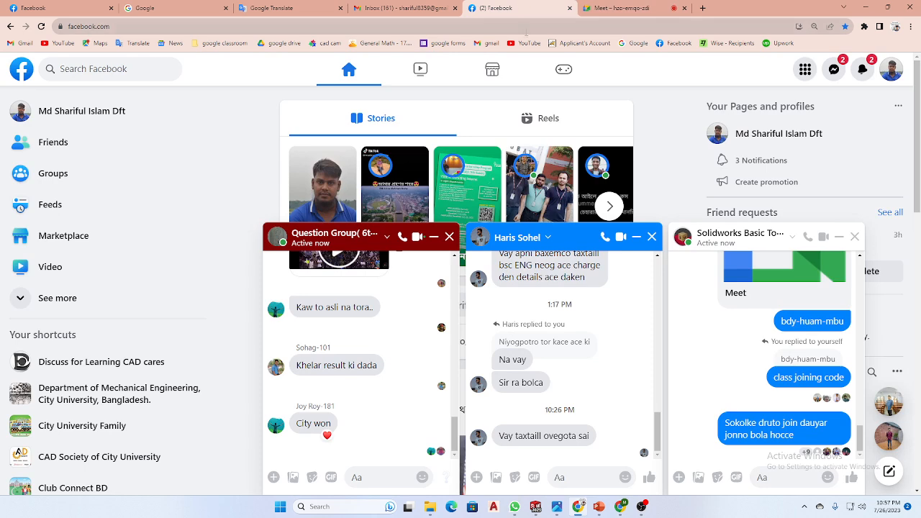
{"action": "left_click", "coordinate": [769, 478]}
{"action": "key", "text": "ctrl+v"}
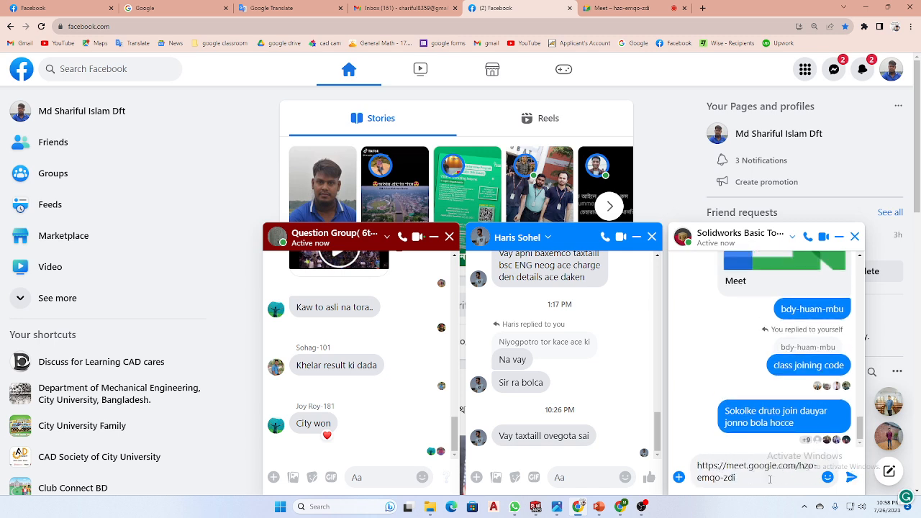
{"action": "key", "text": "Return"}
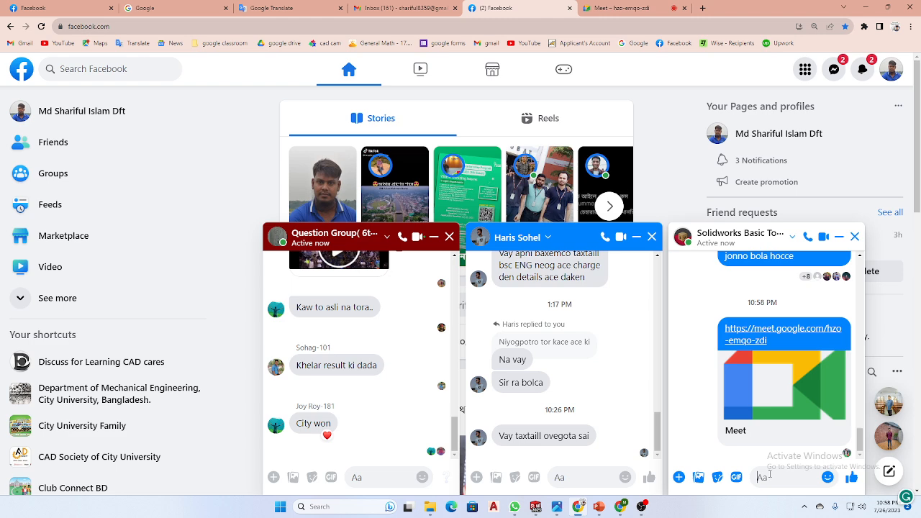
Send the group chat the meeting code without its web address, followed by the message "join fast"
{"action": "key", "text": "ctrl+v"}
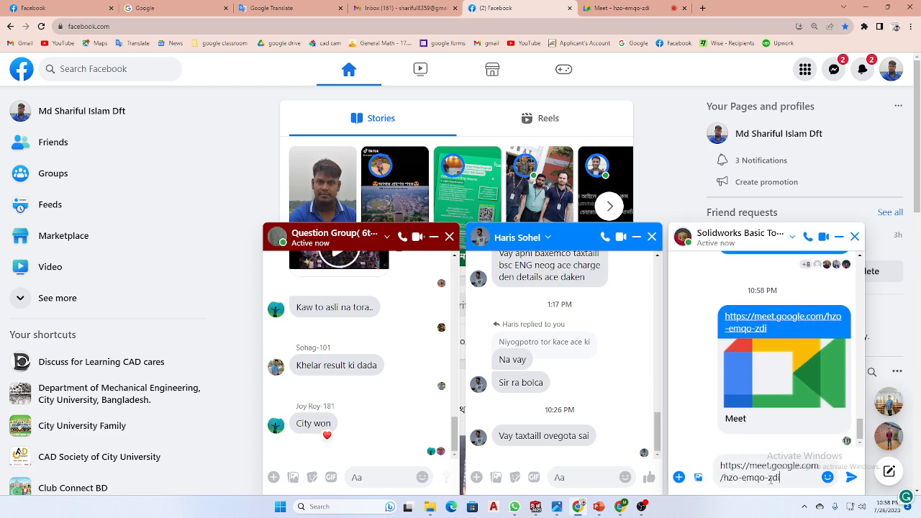
{"action": "left_click_drag", "start_coordinate": [801, 466], "coordinate": [694, 466]}
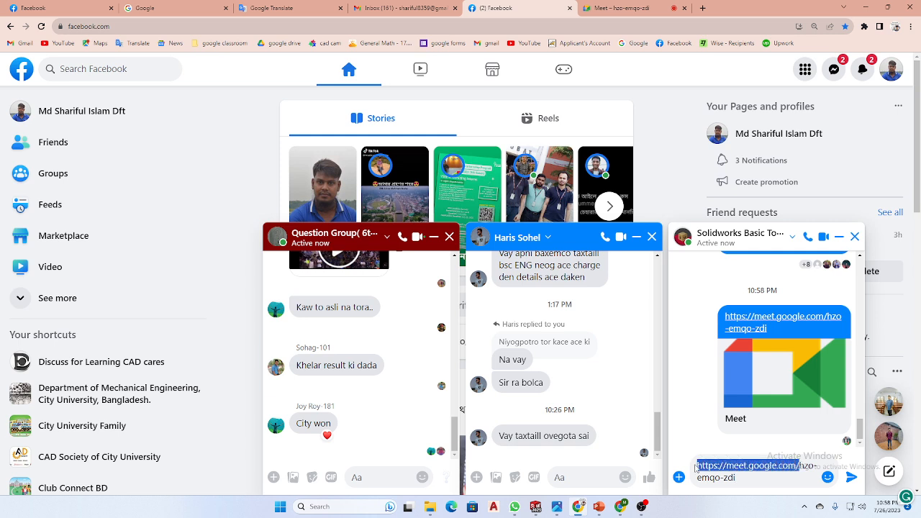
{"action": "key", "text": "BackSpace"}
{"action": "key", "text": "Return"}
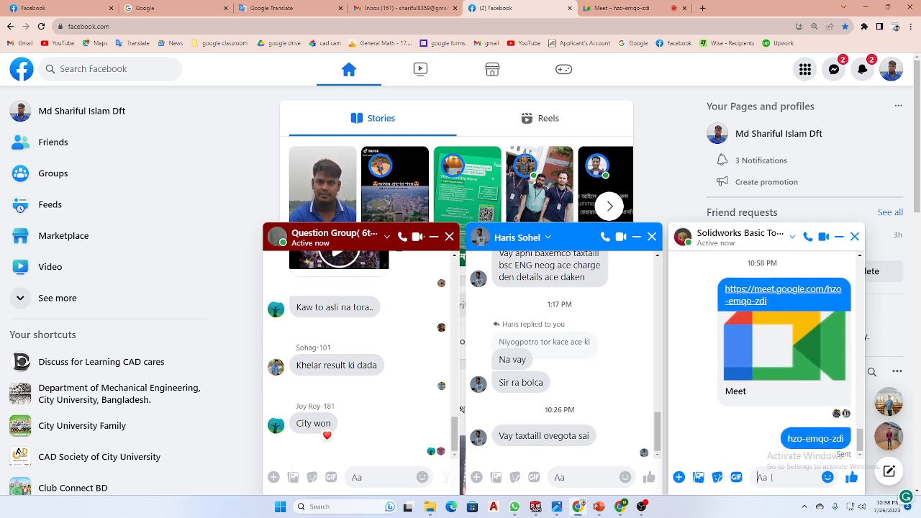
{"action": "type", "text": "join"}
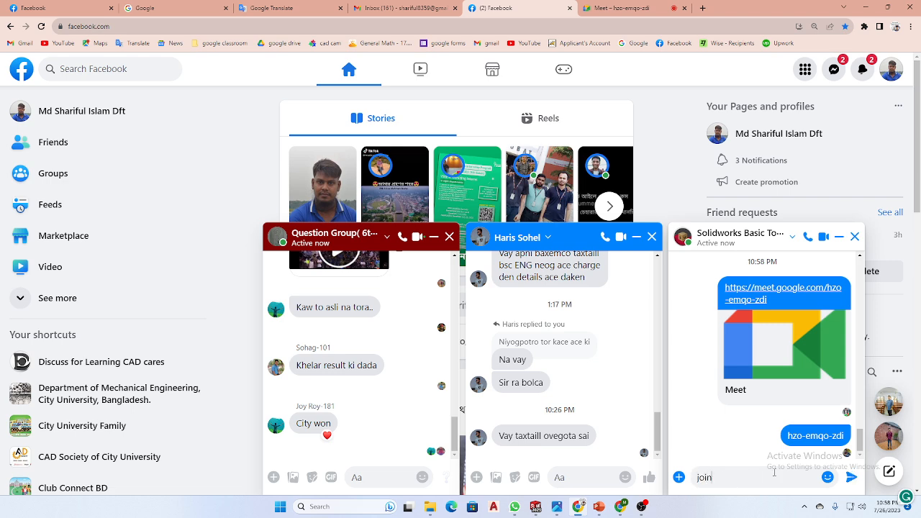
{"action": "type", "text": " fast"}
{"action": "key", "text": "Return"}
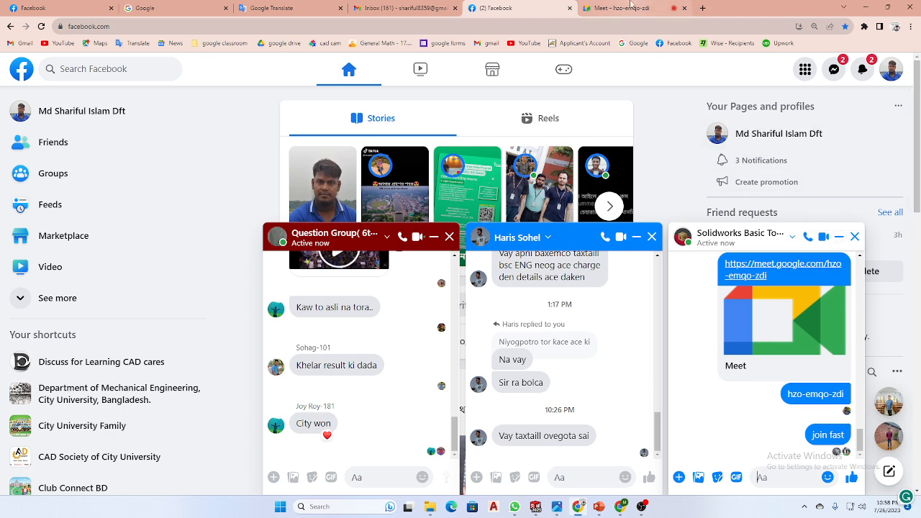
Return to the Google Meet call and set its meeting access type to Open in the host controls
{"action": "left_click", "coordinate": [626, 8]}
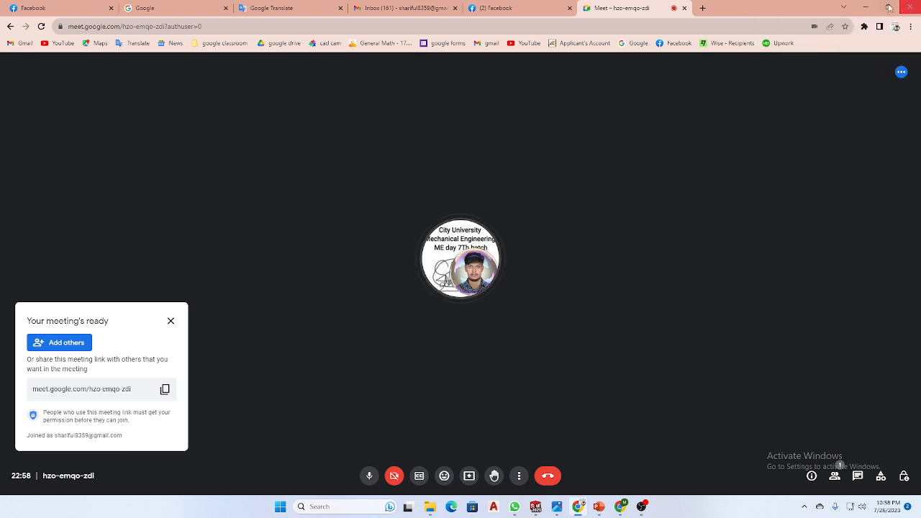
{"action": "left_click", "coordinate": [905, 477]}
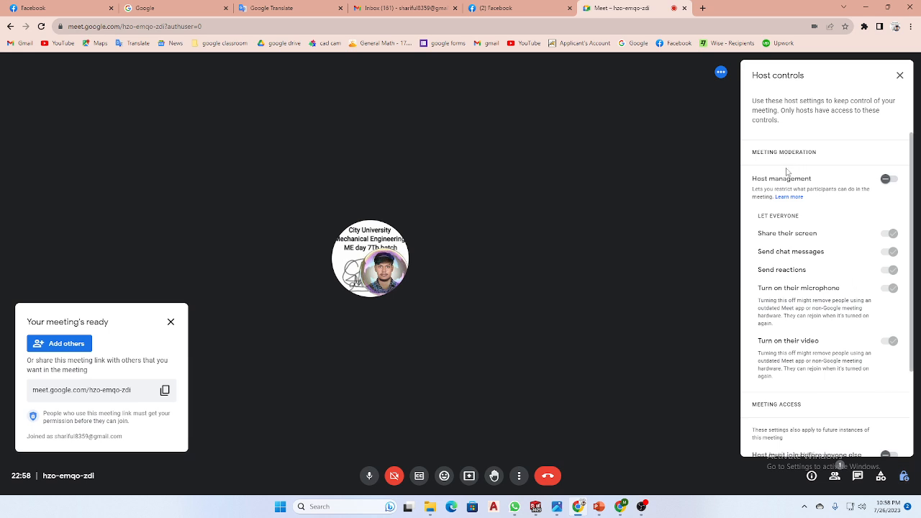
{"action": "scroll", "coordinate": [824, 345], "scroll_direction": "down", "scroll_amount": 2}
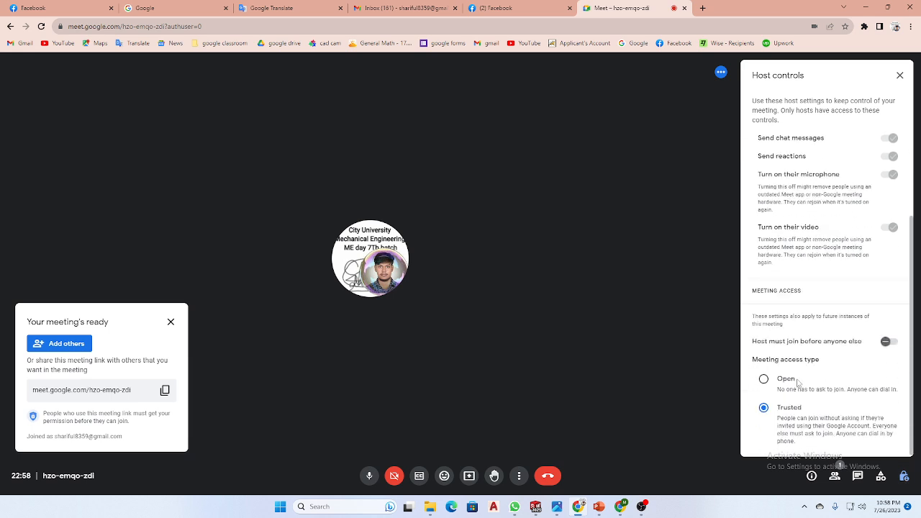
{"action": "left_click", "coordinate": [763, 379]}
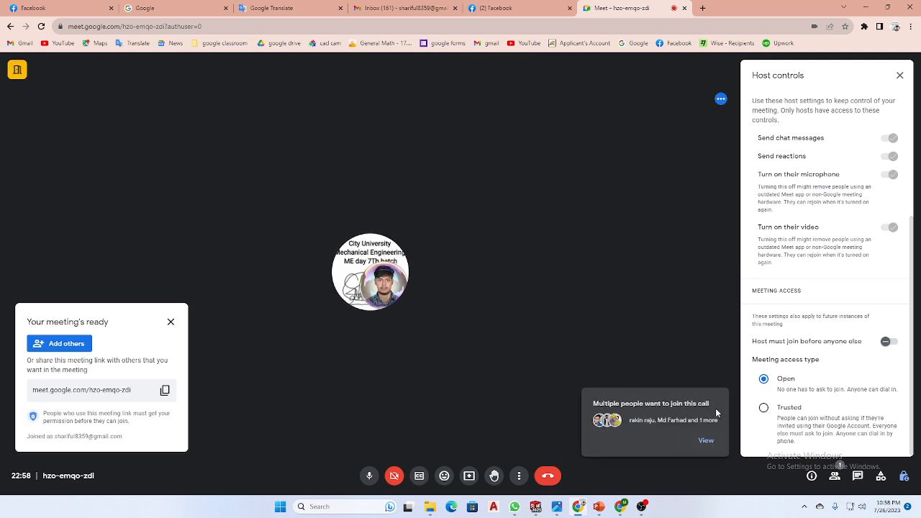
Admit all participants waiting to join the call and dismiss the meeting-ready card
{"action": "left_click", "coordinate": [835, 478]}
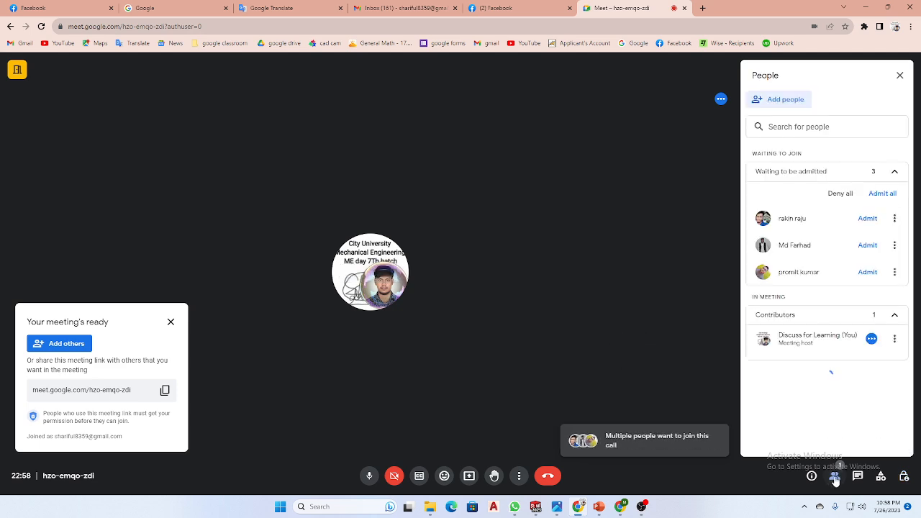
{"action": "left_click", "coordinate": [880, 194]}
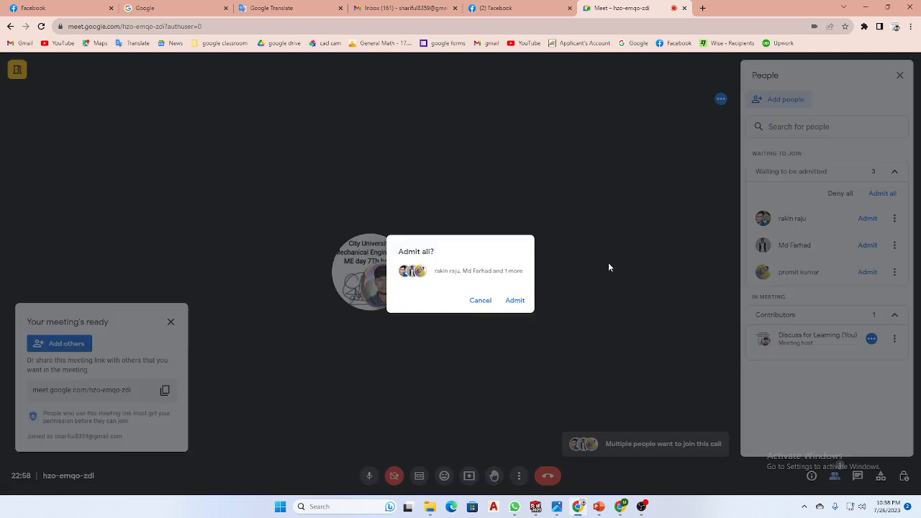
{"action": "left_click", "coordinate": [515, 303]}
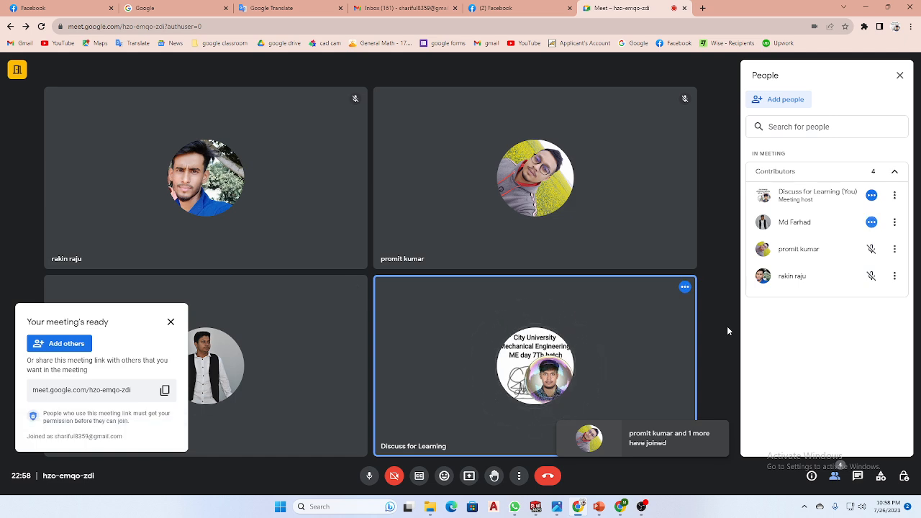
{"action": "left_click", "coordinate": [170, 322]}
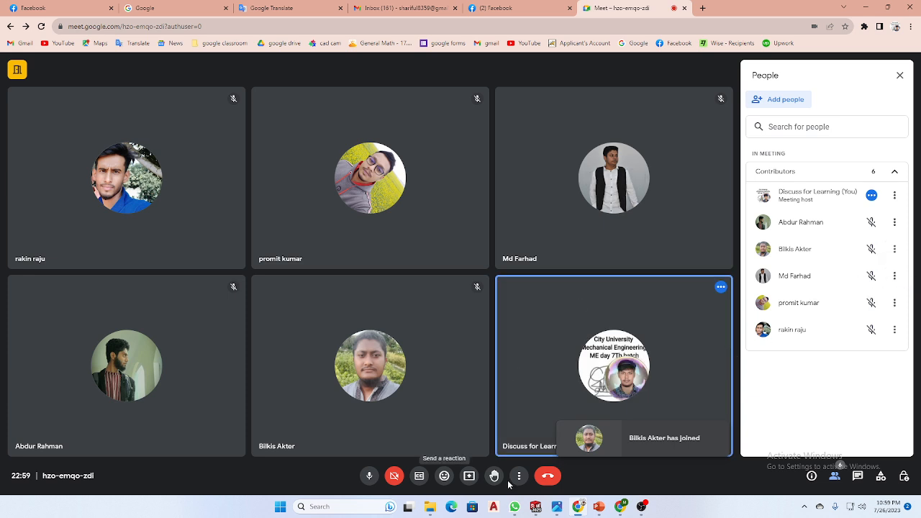
Present the entire screen to the meeting participants
{"action": "left_click", "coordinate": [469, 476]}
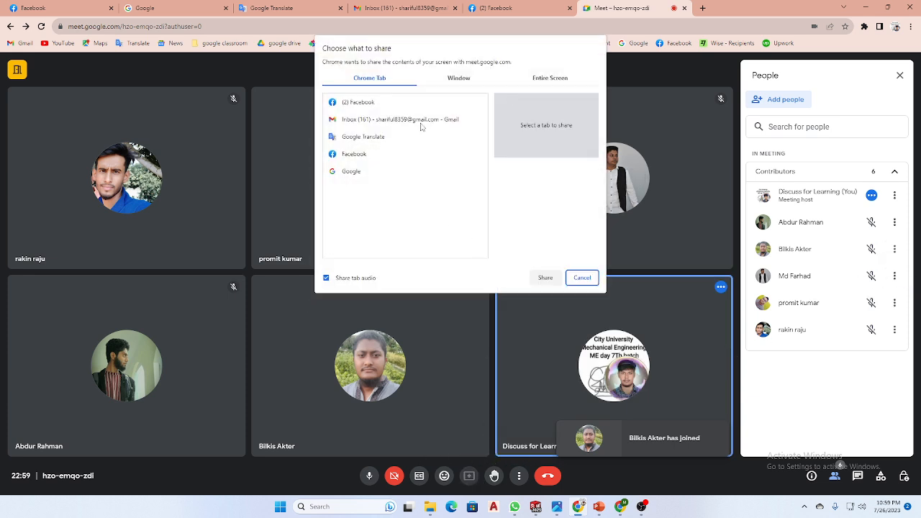
{"action": "left_click", "coordinate": [550, 79]}
{"action": "left_click", "coordinate": [431, 179]}
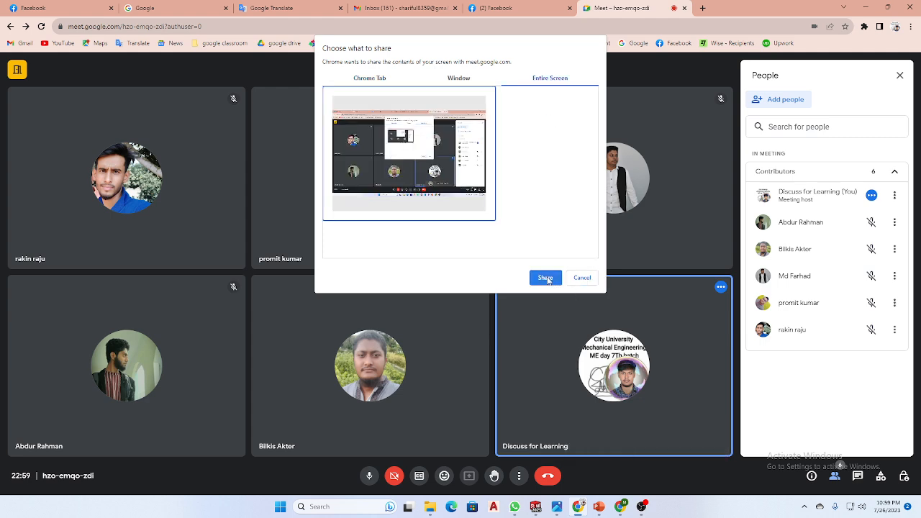
{"action": "left_click", "coordinate": [546, 278]}
Check the photo of the handwritten Day-3 relations list in WhatsApp, and return to the SOLIDWORKS sketch
{"action": "left_click", "coordinate": [844, 8]}
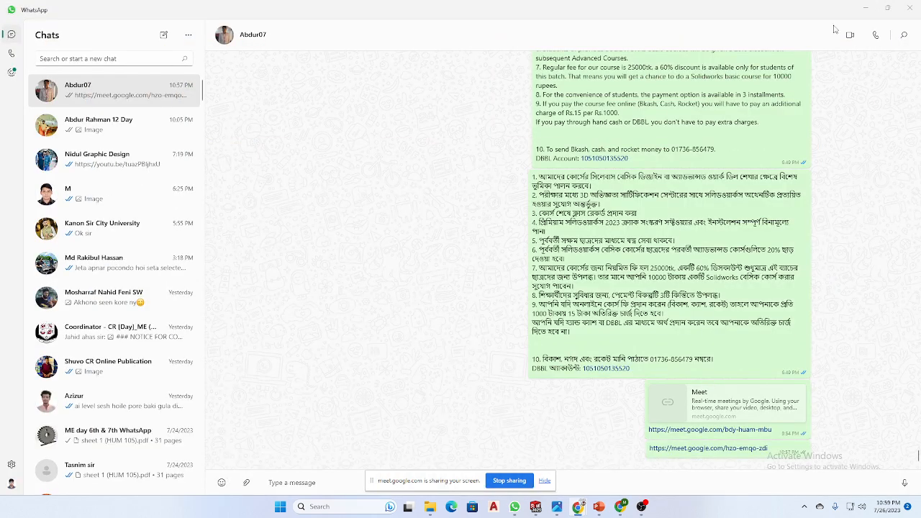
{"action": "left_click", "coordinate": [867, 7]}
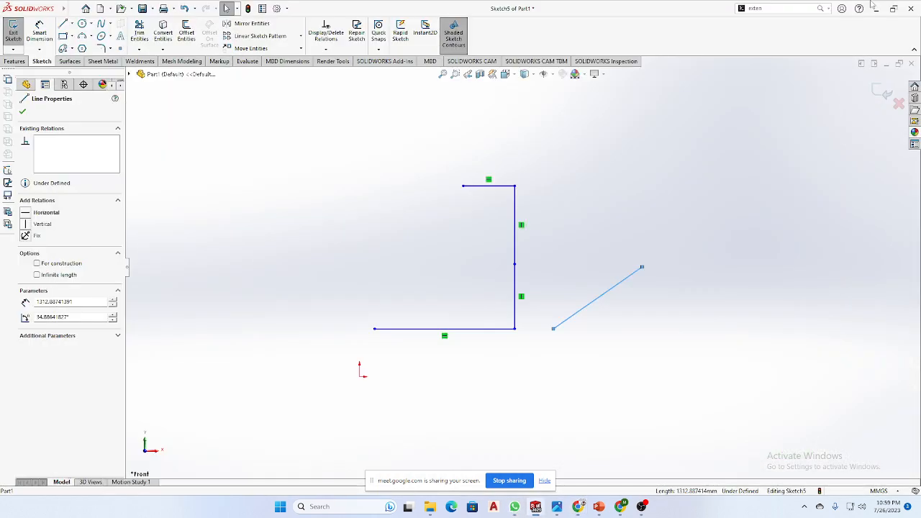
{"action": "left_click", "coordinate": [515, 507]}
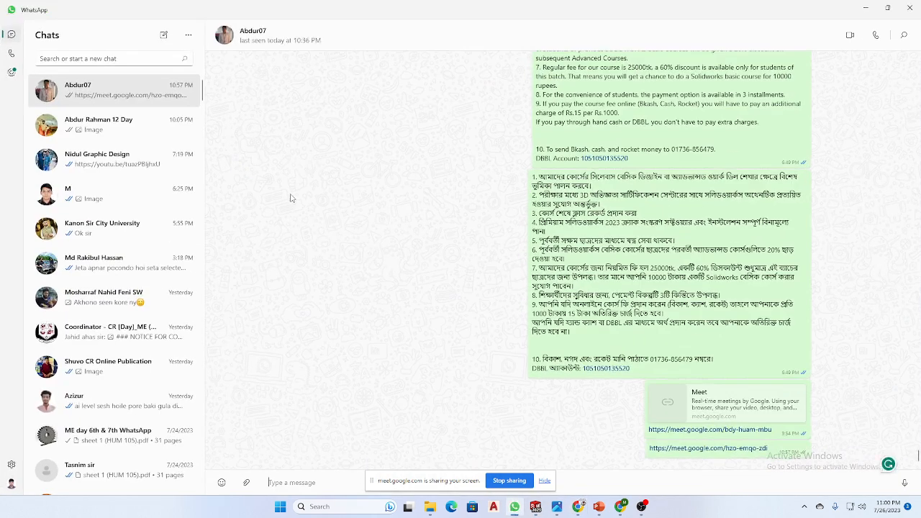
{"action": "left_click", "coordinate": [108, 124]}
{"action": "left_click", "coordinate": [735, 400]}
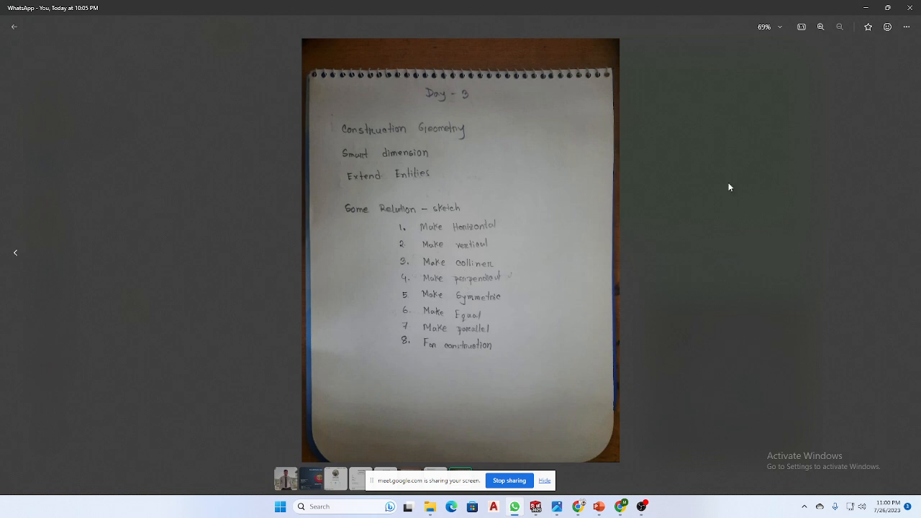
{"action": "left_click", "coordinate": [866, 7]}
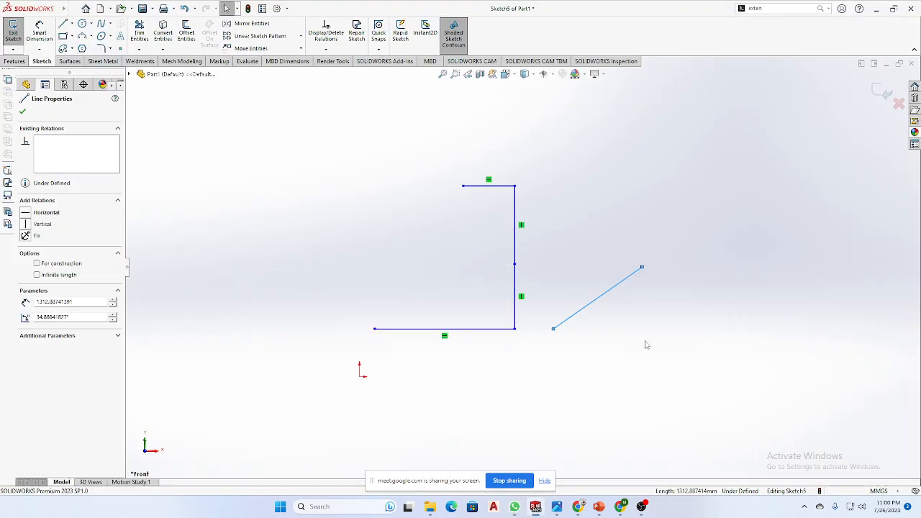
{"action": "key", "text": "Escape"}
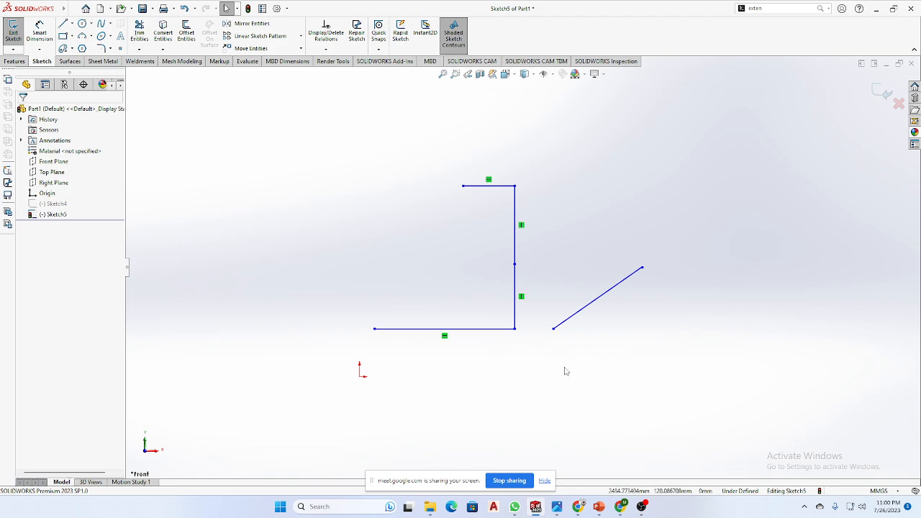
{"action": "left_click", "coordinate": [487, 332]}
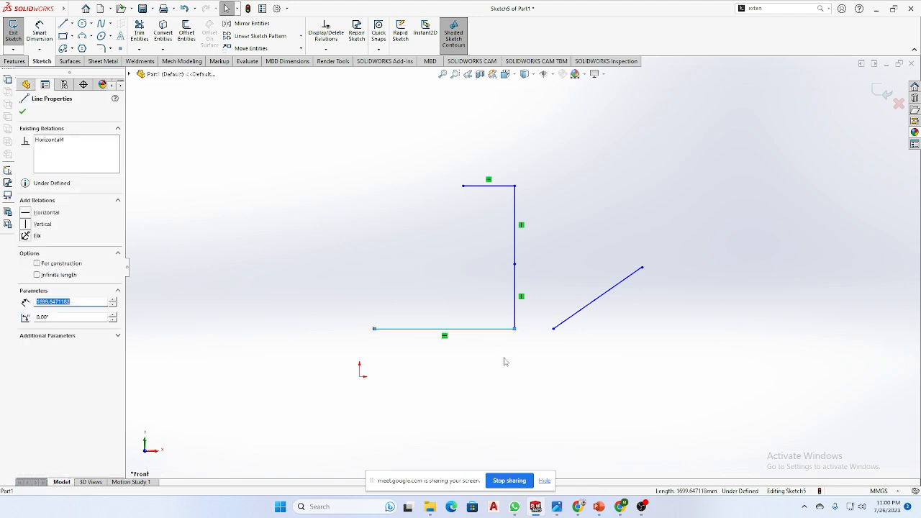
{"action": "left_click", "coordinate": [585, 314]}
{"action": "left_click", "coordinate": [585, 312], "text": "ctrl"}
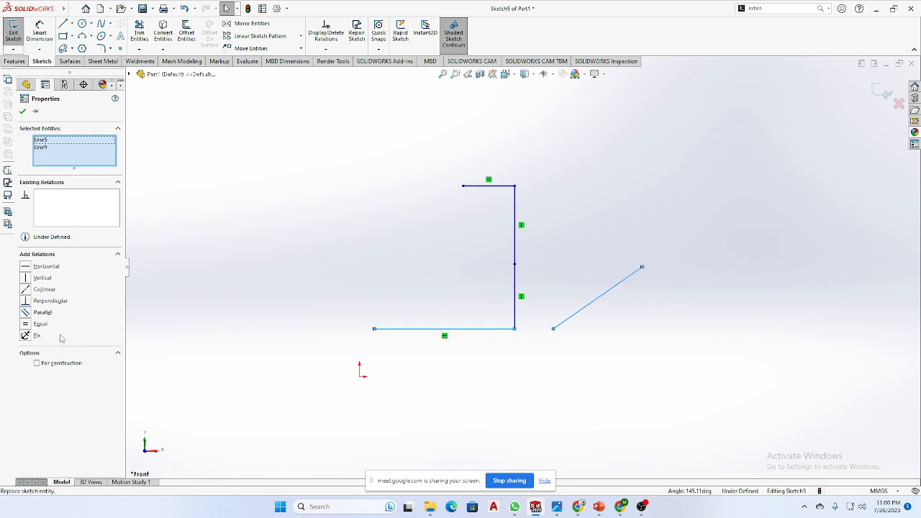
{"action": "left_click", "coordinate": [294, 359]}
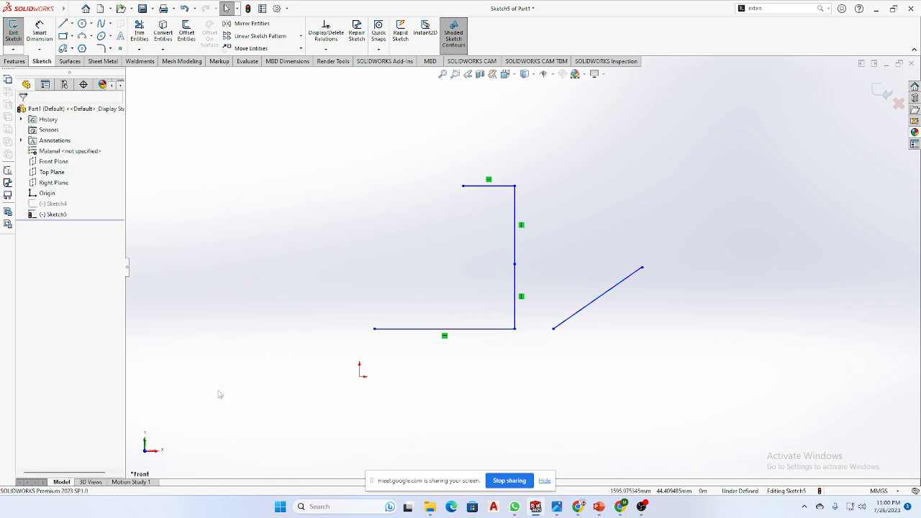
Make the slanted line collinear with the lower horizontal line of the open profile
{"action": "left_click", "coordinate": [590, 312]}
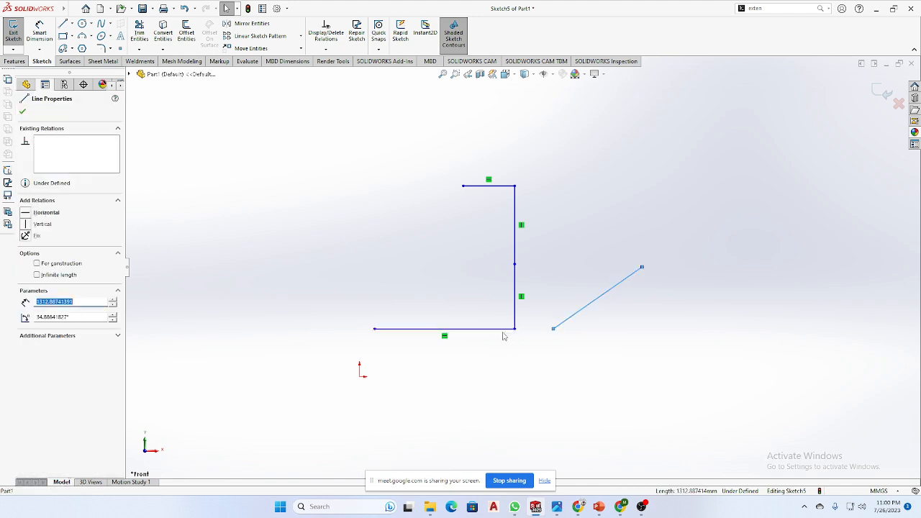
{"action": "left_click", "coordinate": [496, 330], "text": "ctrl"}
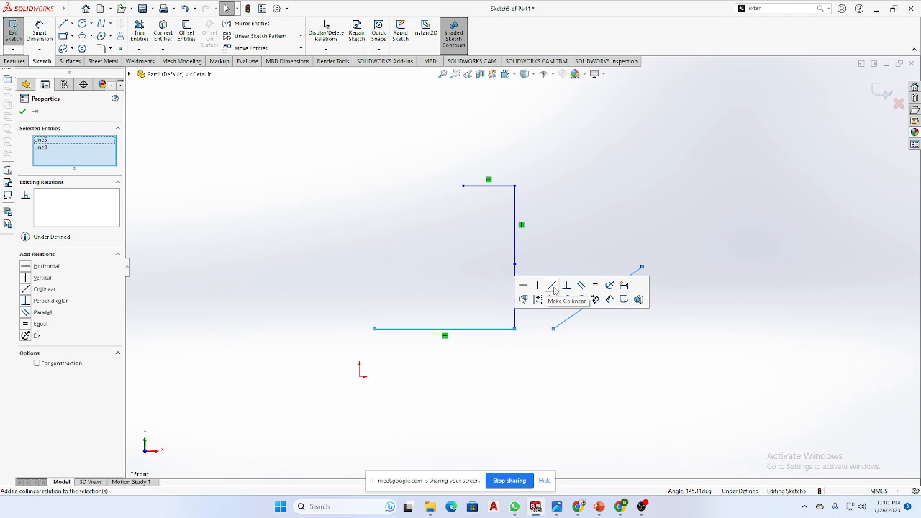
{"action": "left_click", "coordinate": [554, 290]}
{"action": "left_click", "coordinate": [741, 352]}
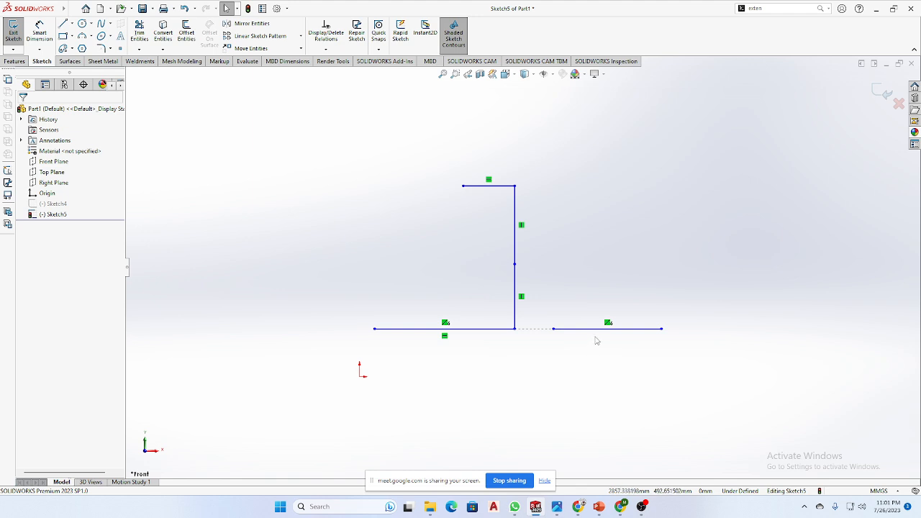
Sketch three separate corner rectangles in a row beside the existing lines, about 1203, 644 and 477 mm wide
{"action": "scroll", "coordinate": [595, 340], "scroll_direction": "up", "scroll_amount": 1}
{"action": "scroll", "coordinate": [695, 298], "scroll_direction": "down", "scroll_amount": 2}
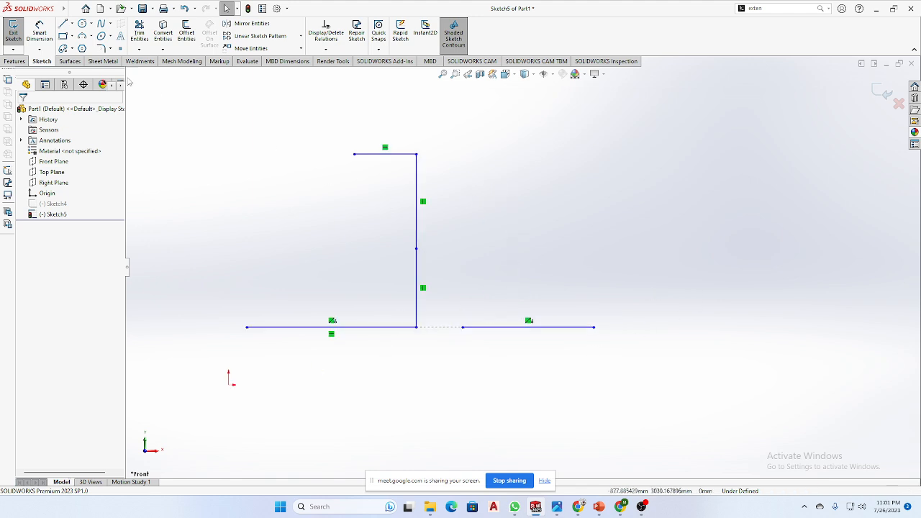
{"action": "left_click", "coordinate": [63, 35]}
{"action": "left_click_drag", "start_coordinate": [643, 190], "coordinate": [762, 255]}
{"action": "scroll", "coordinate": [771, 238], "scroll_direction": "up", "scroll_amount": 1}
{"action": "scroll", "coordinate": [771, 238], "scroll_direction": "down", "scroll_amount": 1}
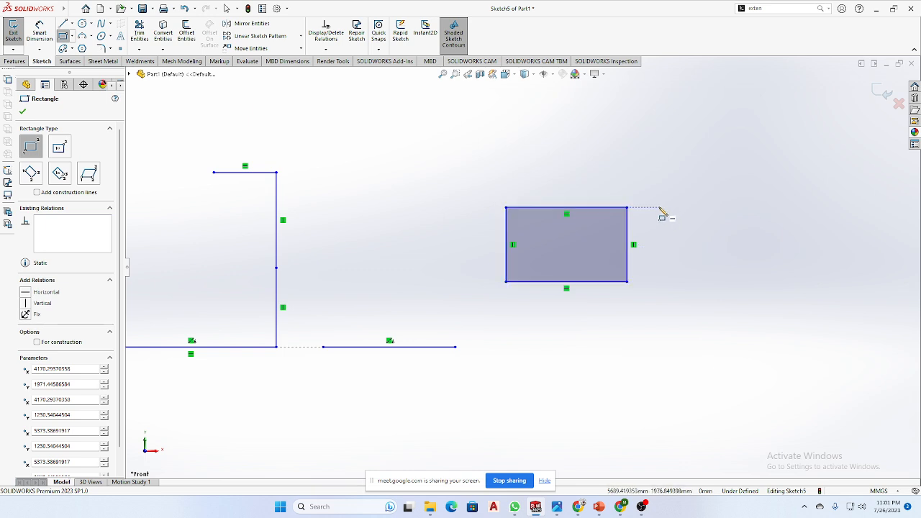
{"action": "mouse_move", "coordinate": [659, 208]}
{"action": "left_mouse_down"}
{"action": "mouse_move", "coordinate": [725, 248]}
{"action": "mouse_move", "coordinate": [791, 214]}
{"action": "mouse_move", "coordinate": [803, 196]}
{"action": "left_mouse_up"}
{"action": "right_click", "coordinate": [693, 154]}
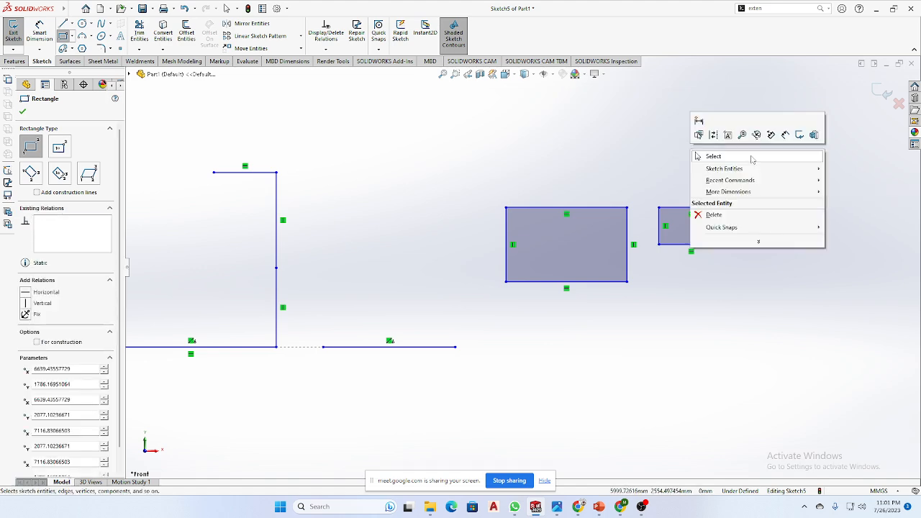
{"action": "left_click", "coordinate": [697, 156]}
Raise the middle rectangle's upper edge slightly above the upper edge of the large rectangle
{"action": "left_click", "coordinate": [675, 211]}
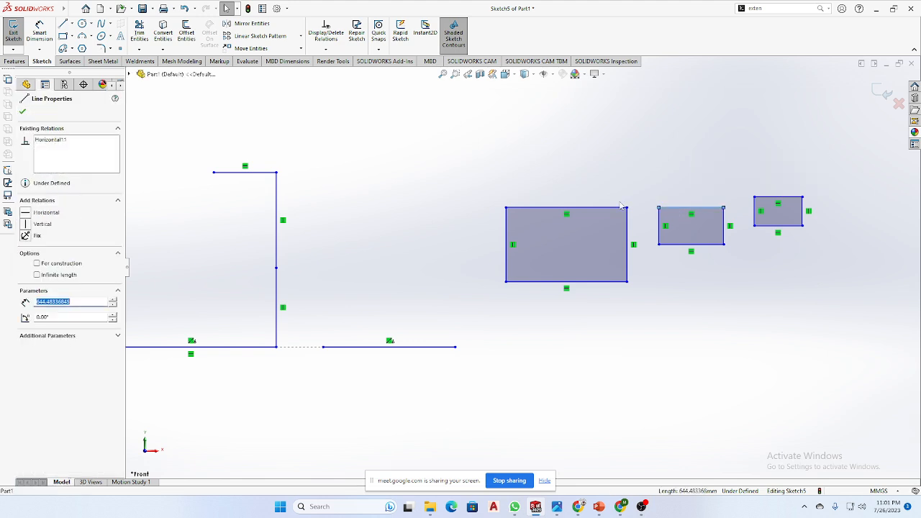
{"action": "left_click", "coordinate": [604, 211]}
{"action": "mouse_move", "coordinate": [692, 213]}
{"action": "left_mouse_down"}
{"action": "mouse_move", "coordinate": [692, 199]}
{"action": "mouse_move", "coordinate": [695, 208]}
{"action": "left_mouse_up"}
{"action": "scroll", "coordinate": [695, 207], "scroll_direction": "down", "scroll_amount": 3}
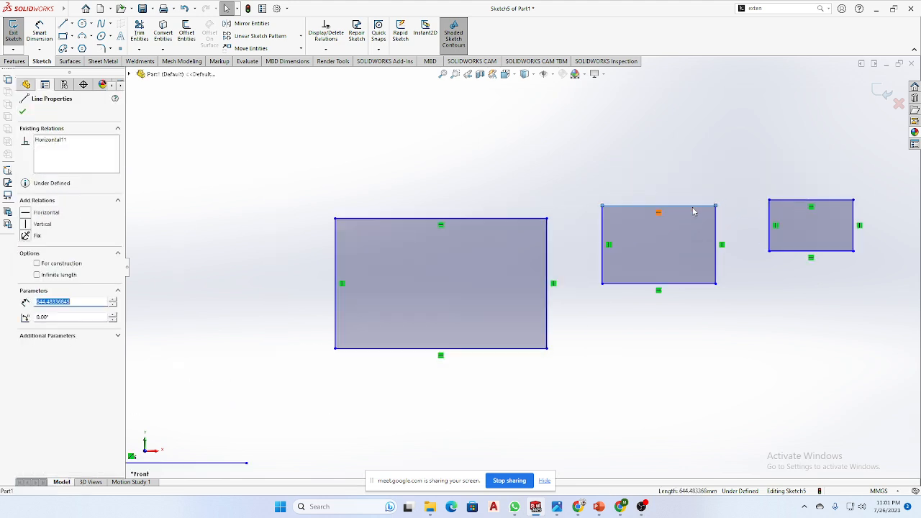
{"action": "left_click", "coordinate": [594, 173]}
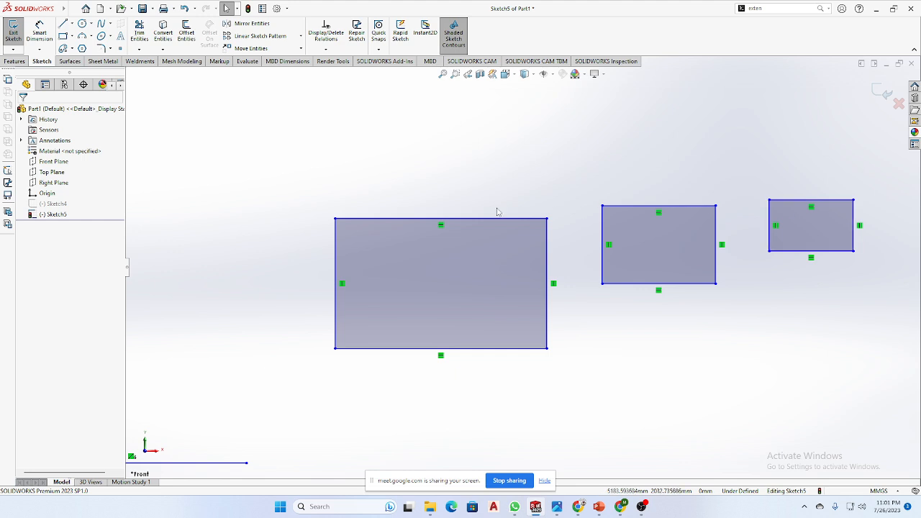
Make the upper edges of all three rectangles collinear
{"action": "left_click", "coordinate": [699, 207]}
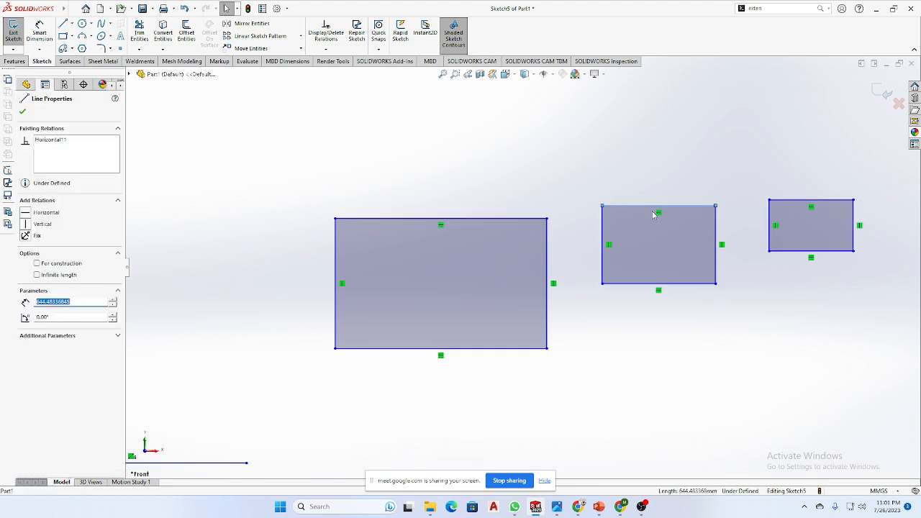
{"action": "left_click", "coordinate": [535, 219], "text": "ctrl"}
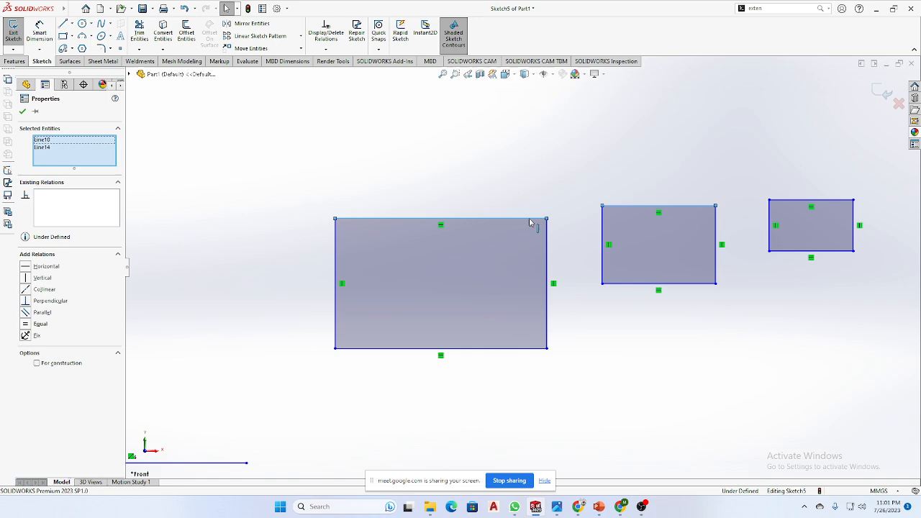
{"action": "left_click", "coordinate": [804, 201], "text": "ctrl"}
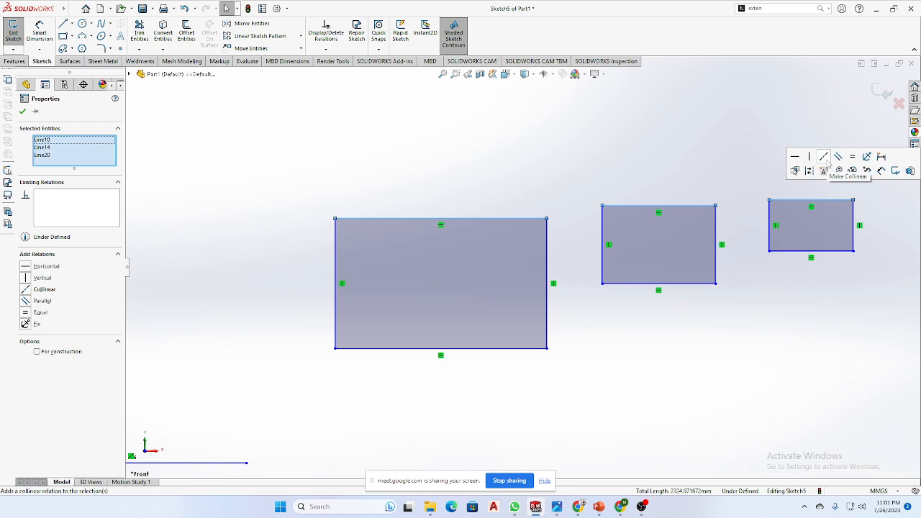
{"action": "left_click", "coordinate": [825, 157]}
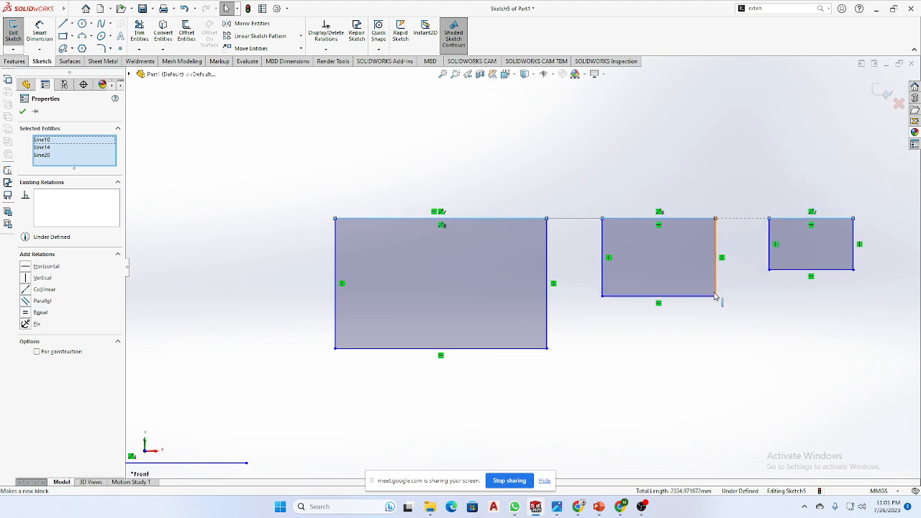
Stretch the middle rectangle and the smallest rectangle downward by their lower corners
{"action": "left_click_drag", "start_coordinate": [717, 298], "coordinate": [718, 404]}
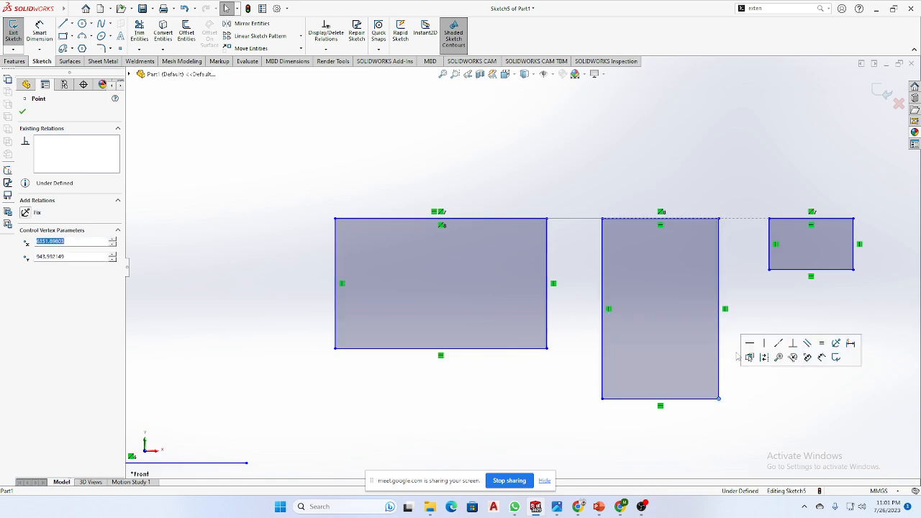
{"action": "left_click_drag", "start_coordinate": [774, 274], "coordinate": [767, 321]}
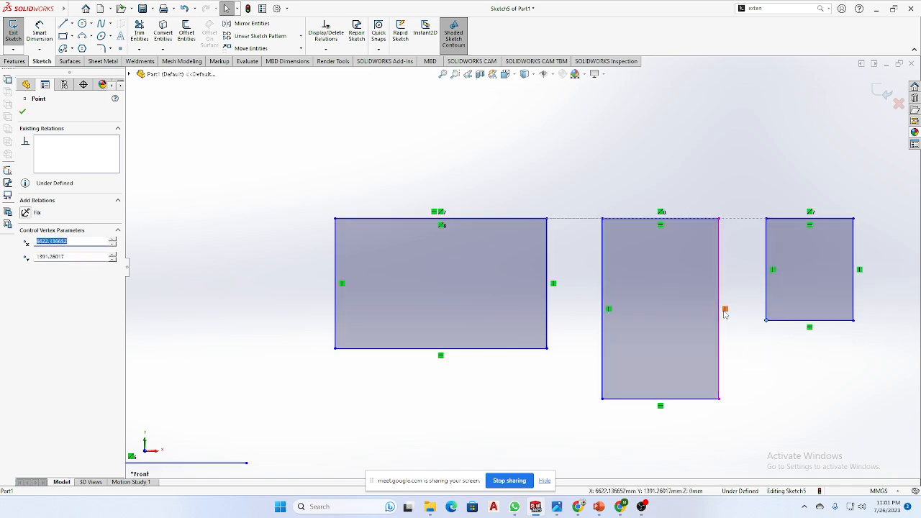
{"action": "left_click", "coordinate": [775, 384]}
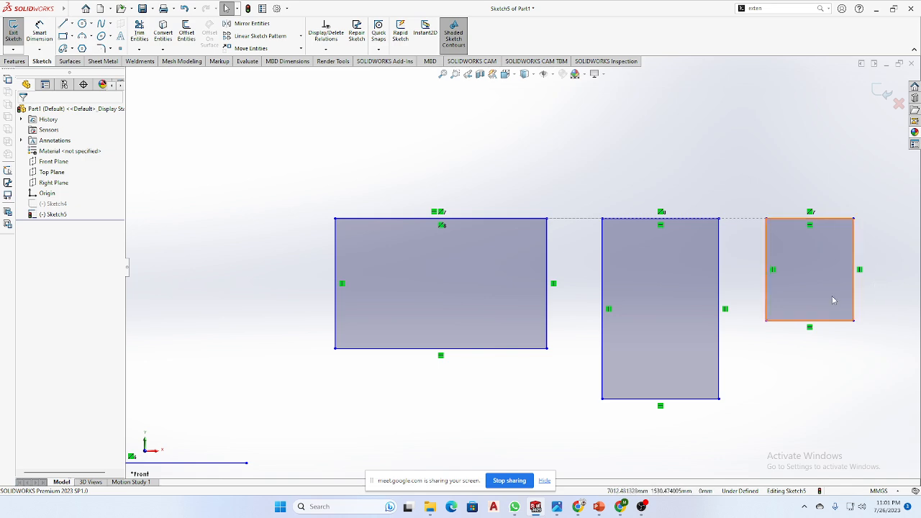
{"action": "key", "text": "z"}
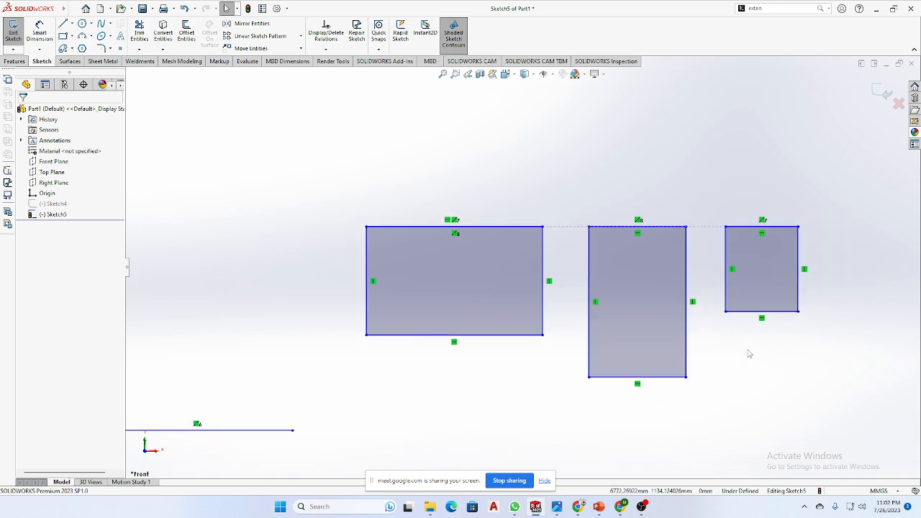
{"action": "scroll", "coordinate": [747, 364], "scroll_direction": "down", "scroll_amount": 1}
{"action": "scroll", "coordinate": [746, 368], "scroll_direction": "up", "scroll_amount": 1}
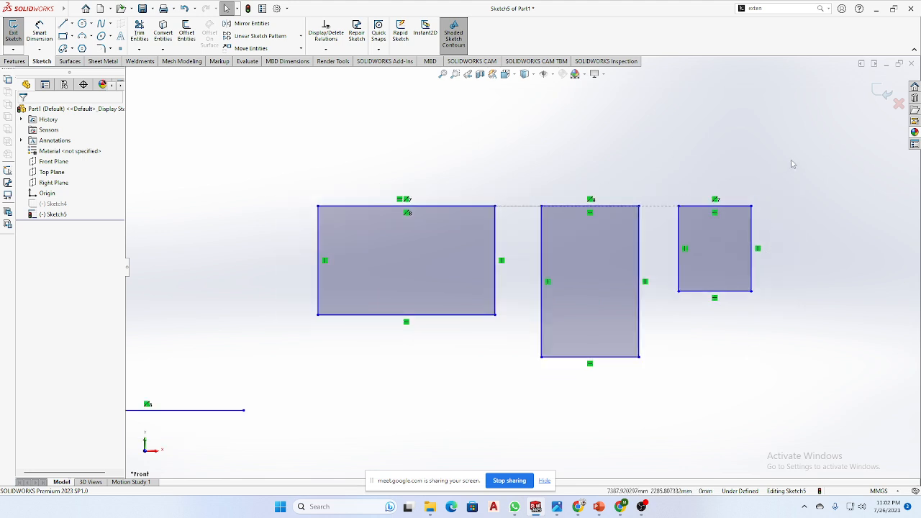
{"action": "mouse_move", "coordinate": [792, 158]}
{"action": "left_mouse_down"}
{"action": "mouse_move", "coordinate": [701, 284]}
{"action": "mouse_move", "coordinate": [410, 422]}
{"action": "mouse_move", "coordinate": [266, 404]}
{"action": "left_mouse_up"}
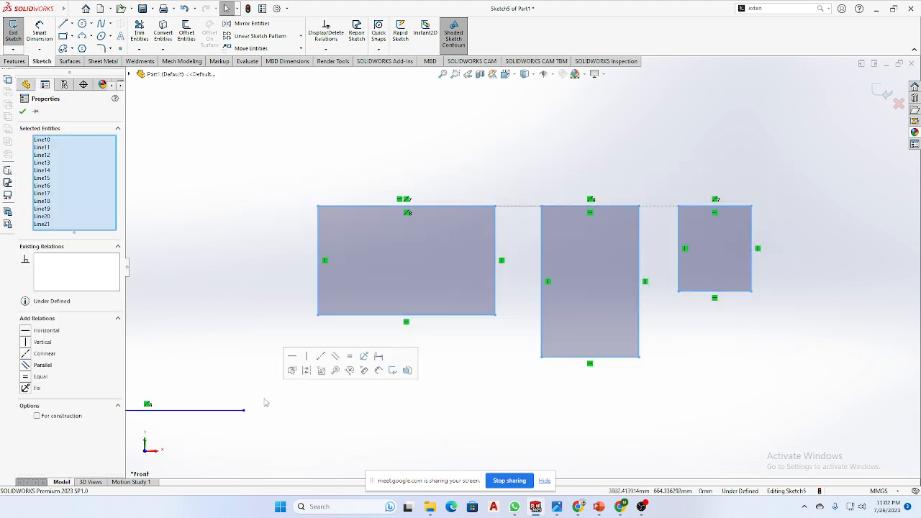
{"action": "key", "text": "Escape"}
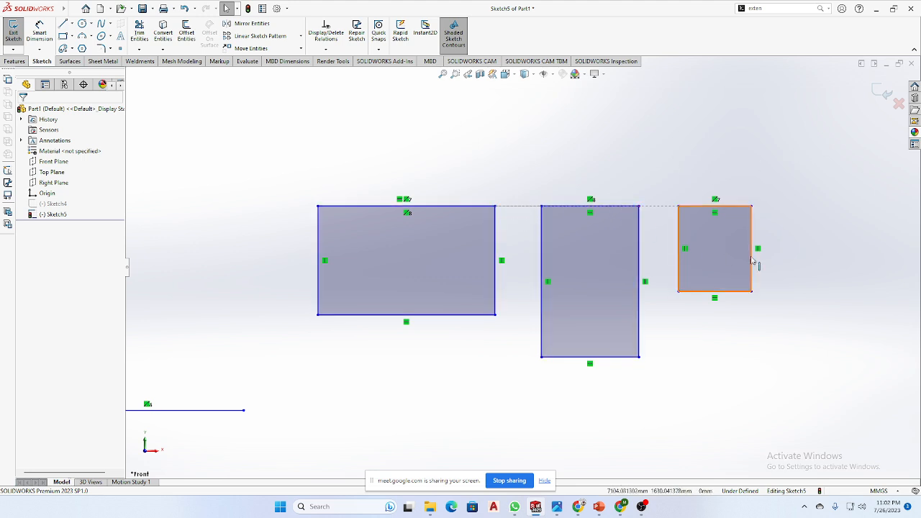
{"action": "scroll", "coordinate": [769, 356], "scroll_direction": "up", "scroll_amount": 2}
{"action": "key", "text": "z"}
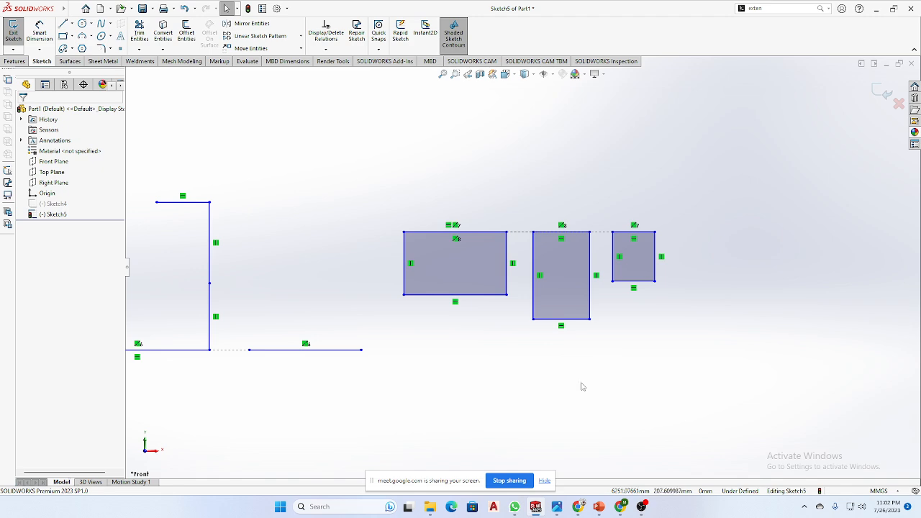
{"action": "scroll", "coordinate": [613, 260], "scroll_direction": "down", "scroll_amount": 3}
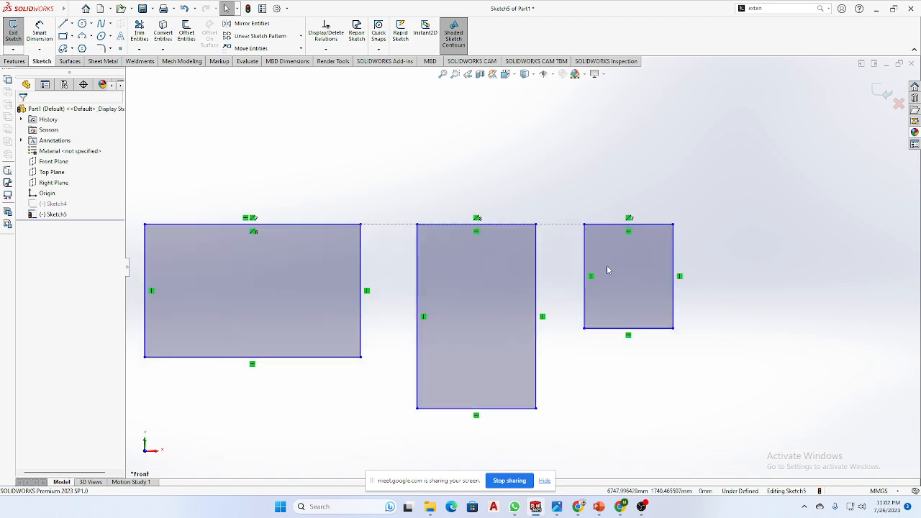
Sketch two separate horizontal lines, one just above the other, over the middle and smallest rectangles
{"action": "scroll", "coordinate": [607, 269], "scroll_direction": "up", "scroll_amount": 2}
{"action": "left_click", "coordinate": [63, 24]}
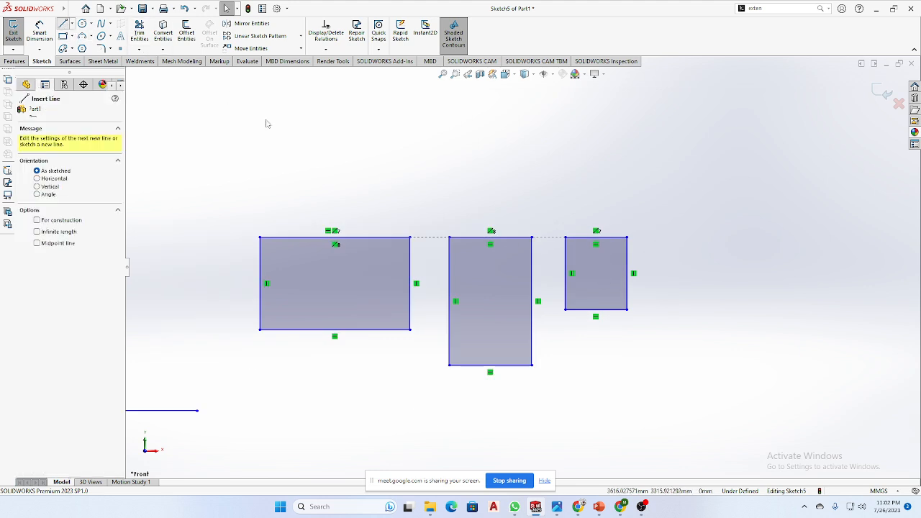
{"action": "left_click", "coordinate": [478, 162]}
{"action": "left_click", "coordinate": [627, 162]}
{"action": "right_click", "coordinate": [649, 160]}
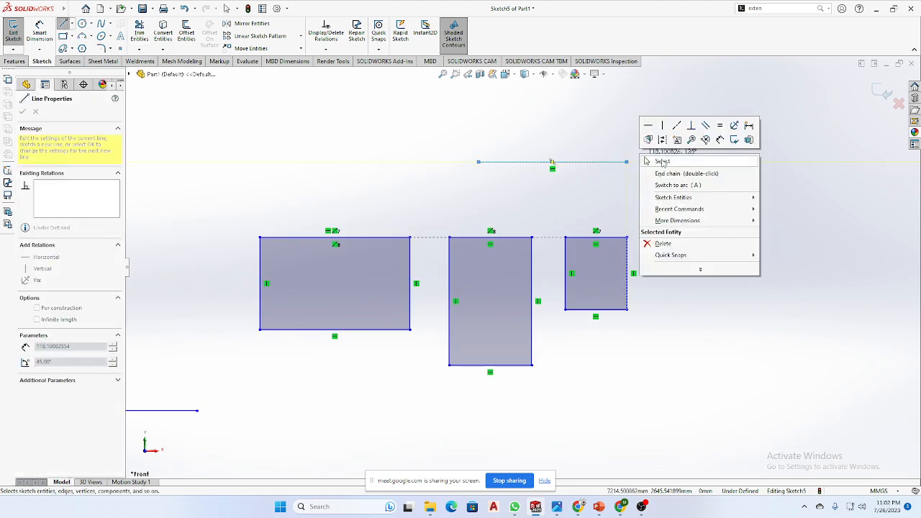
{"action": "left_click", "coordinate": [656, 161]}
{"action": "key", "text": "l"}
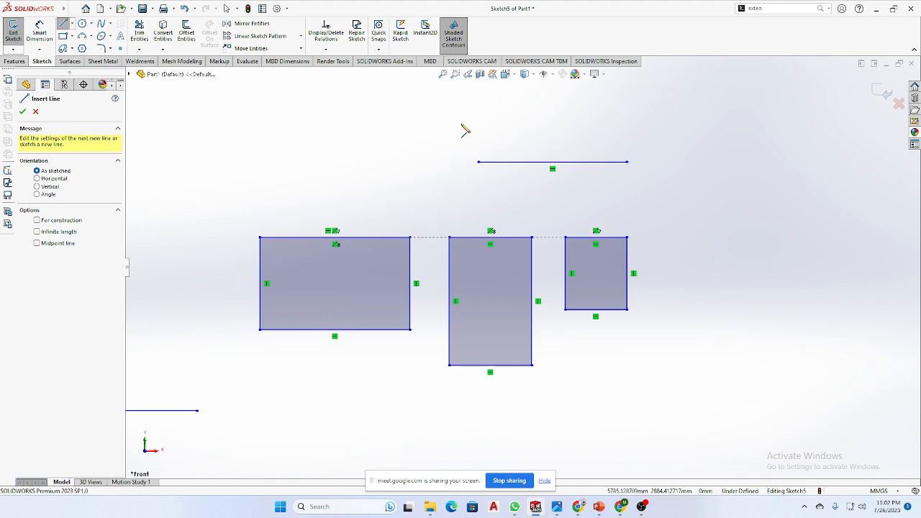
{"action": "left_click", "coordinate": [516, 149]}
{"action": "left_click", "coordinate": [698, 149]}
{"action": "right_click", "coordinate": [699, 147]}
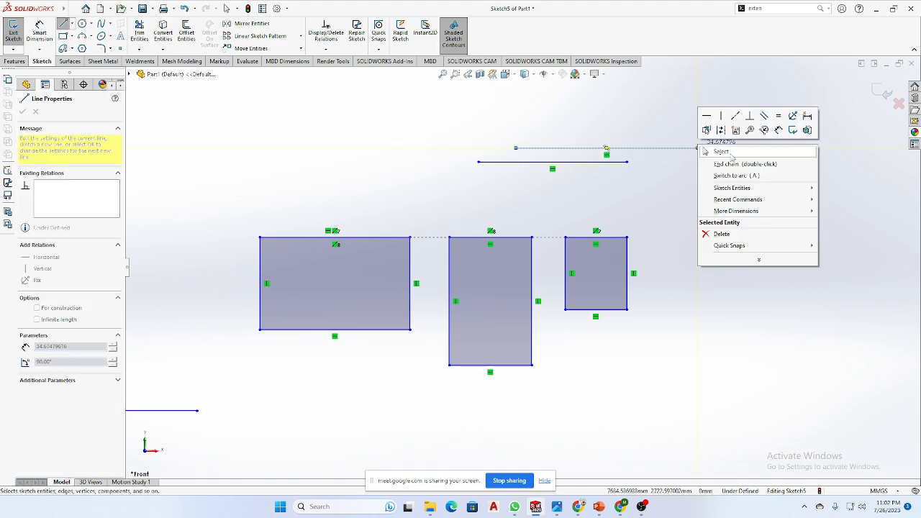
{"action": "left_click", "coordinate": [712, 152]}
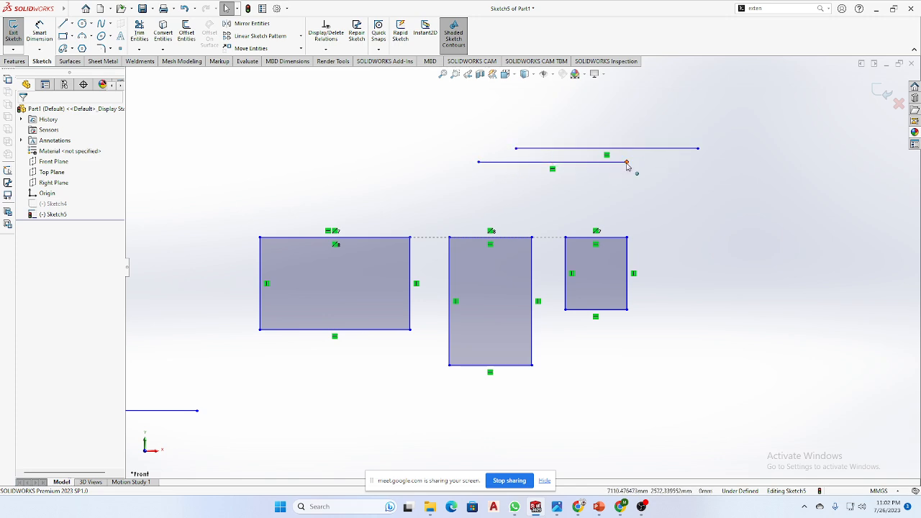
Tilt both new lines downward to the right, free of their horizontal relations, and shift the upper line toward the lower one
{"action": "left_click_drag", "start_coordinate": [626, 163], "coordinate": [624, 189]}
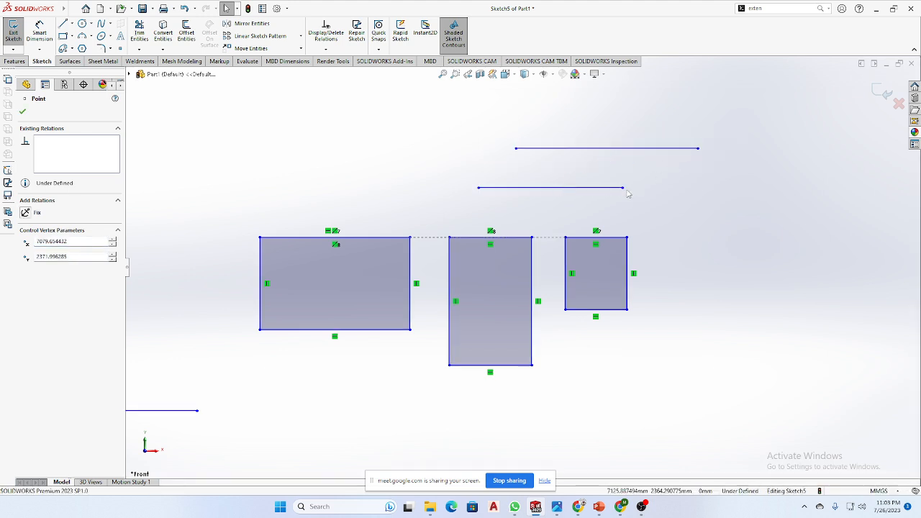
{"action": "left_click_drag", "start_coordinate": [625, 189], "coordinate": [607, 210]}
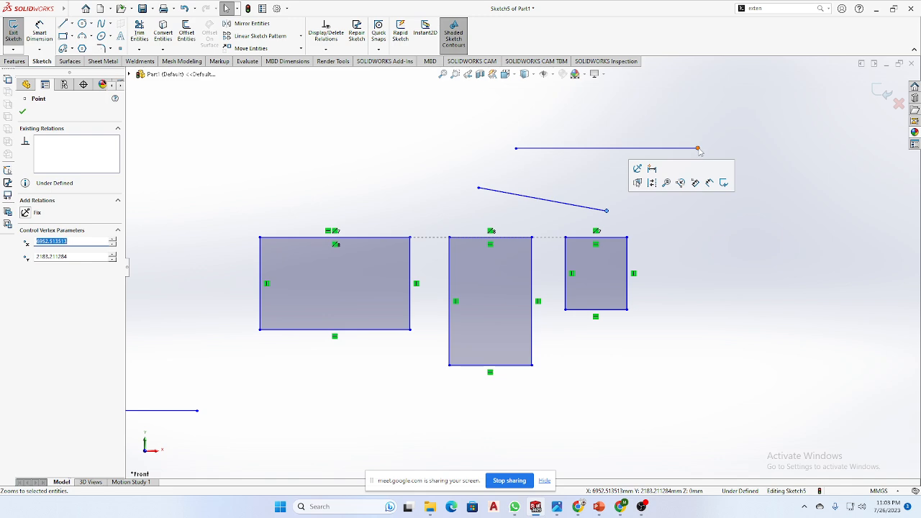
{"action": "left_click_drag", "start_coordinate": [698, 149], "coordinate": [683, 181]}
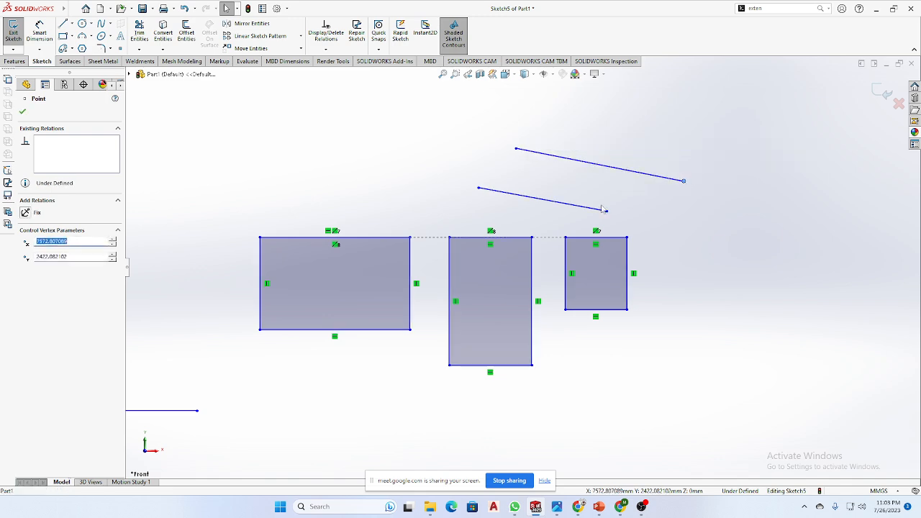
{"action": "mouse_move", "coordinate": [608, 171]}
{"action": "left_mouse_down"}
{"action": "mouse_move", "coordinate": [609, 216]}
{"action": "mouse_move", "coordinate": [631, 182]}
{"action": "mouse_move", "coordinate": [616, 202]}
{"action": "mouse_move", "coordinate": [620, 191]}
{"action": "left_mouse_up"}
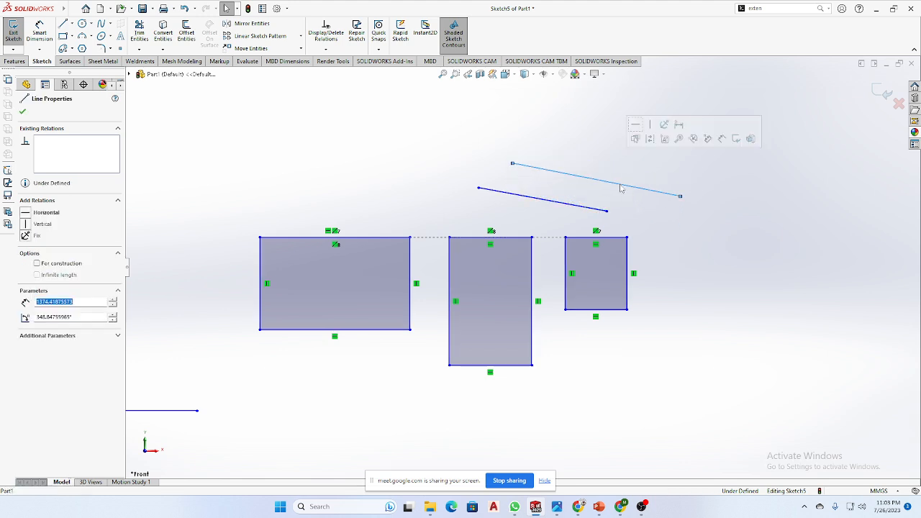
Delete both slanted lines above the middle and smallest rectangles
{"action": "left_click", "coordinate": [722, 189]}
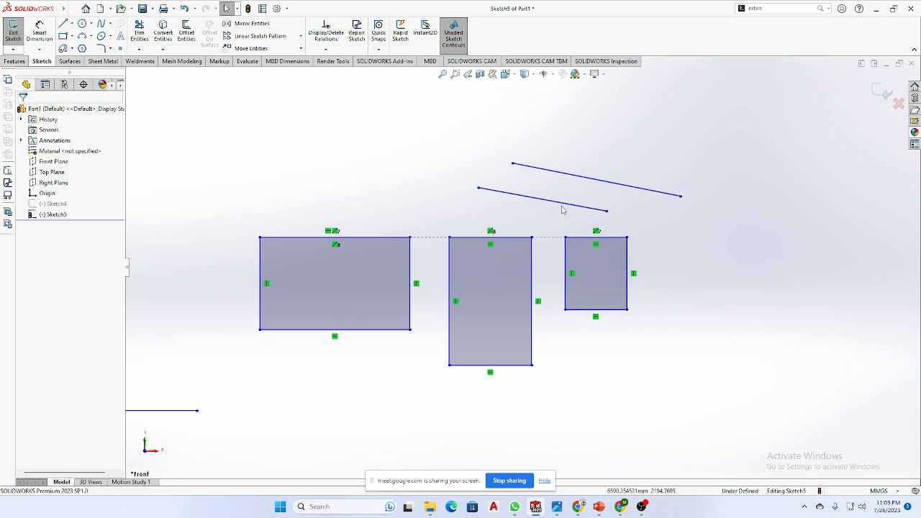
{"action": "scroll", "coordinate": [563, 207], "scroll_direction": "up", "scroll_amount": 1}
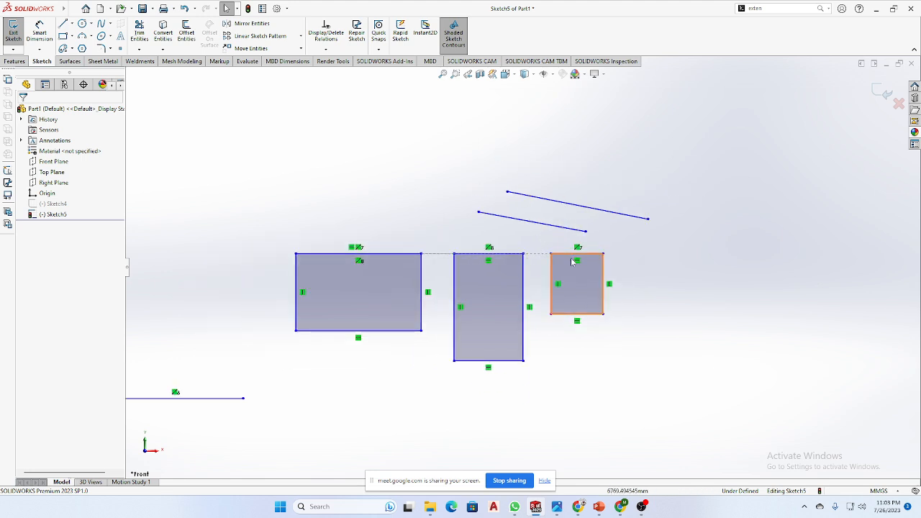
{"action": "left_click_drag", "start_coordinate": [718, 169], "coordinate": [468, 236]}
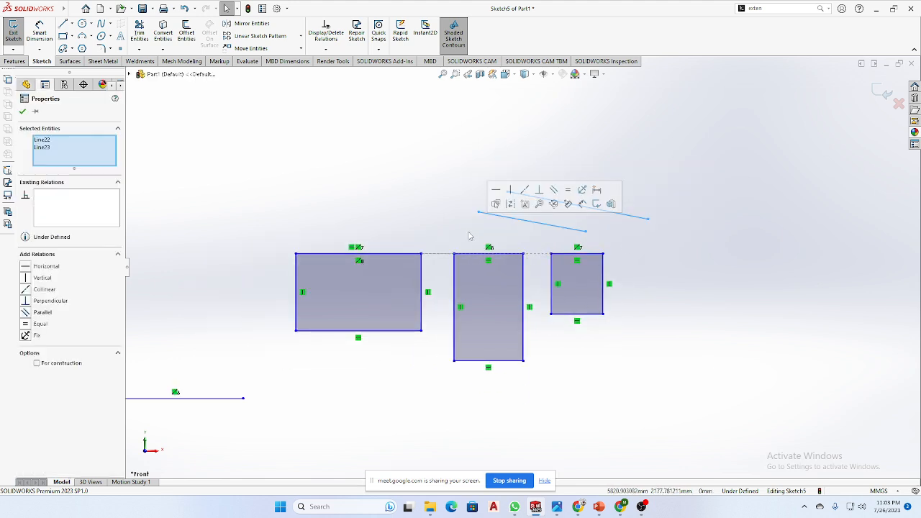
{"action": "key", "text": "Delete"}
{"action": "scroll", "coordinate": [531, 300], "scroll_direction": "up", "scroll_amount": 1}
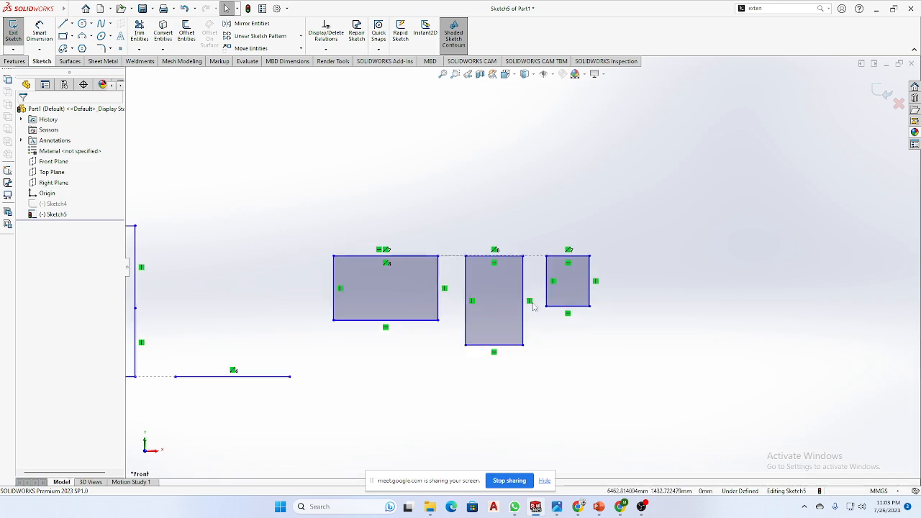
Switch to WhatsApp to read the handwritten Day-9 list of sketch relations, and return to the SOLIDWORKS sketch
{"action": "scroll", "coordinate": [532, 306], "scroll_direction": "up", "scroll_amount": 1}
{"action": "scroll", "coordinate": [446, 364], "scroll_direction": "down", "scroll_amount": 4}
{"action": "scroll", "coordinate": [431, 364], "scroll_direction": "up", "scroll_amount": 2}
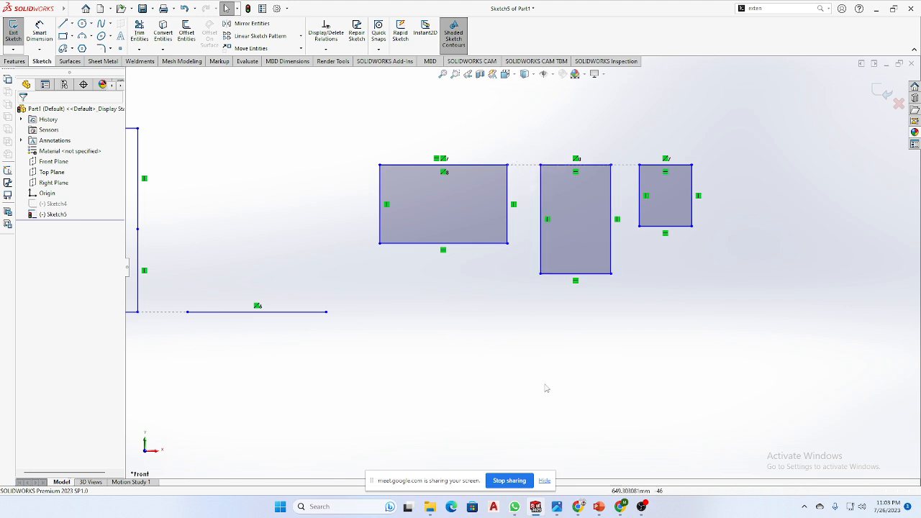
{"action": "left_click", "coordinate": [515, 507]}
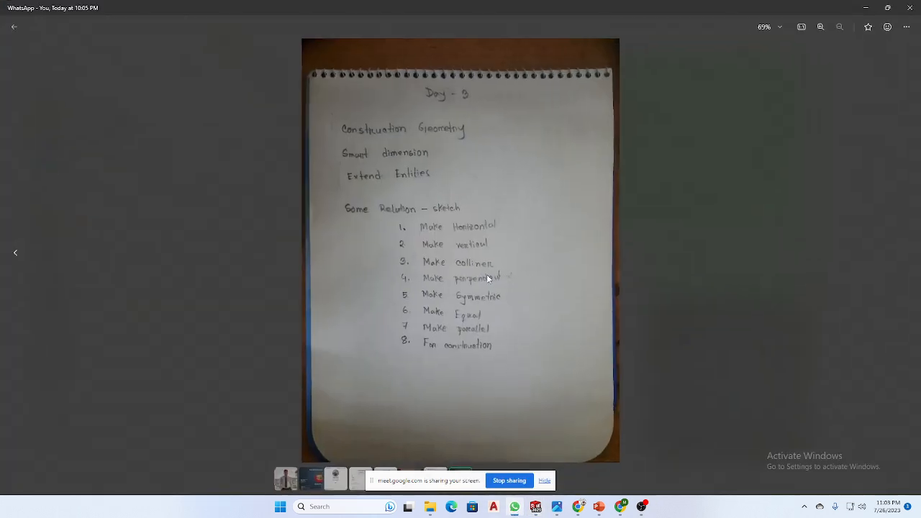
{"action": "left_click", "coordinate": [866, 7]}
Remove the vertical relation from the middle rectangle's right edge and slant that edge by moving its lower end inward and slightly up
{"action": "scroll", "coordinate": [623, 182], "scroll_direction": "down", "scroll_amount": 3}
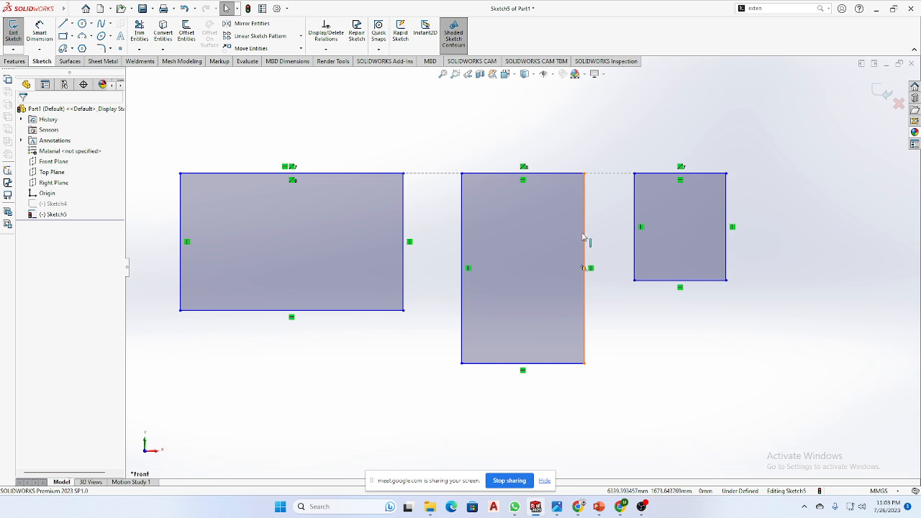
{"action": "left_click", "coordinate": [591, 269]}
{"action": "key", "text": "Delete"}
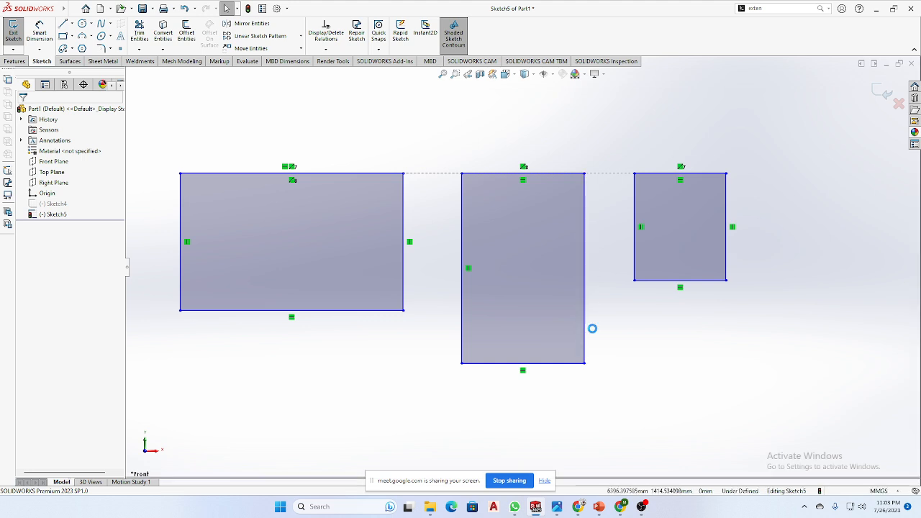
{"action": "left_click_drag", "start_coordinate": [584, 364], "coordinate": [539, 346]}
{"action": "left_click", "coordinate": [647, 366]}
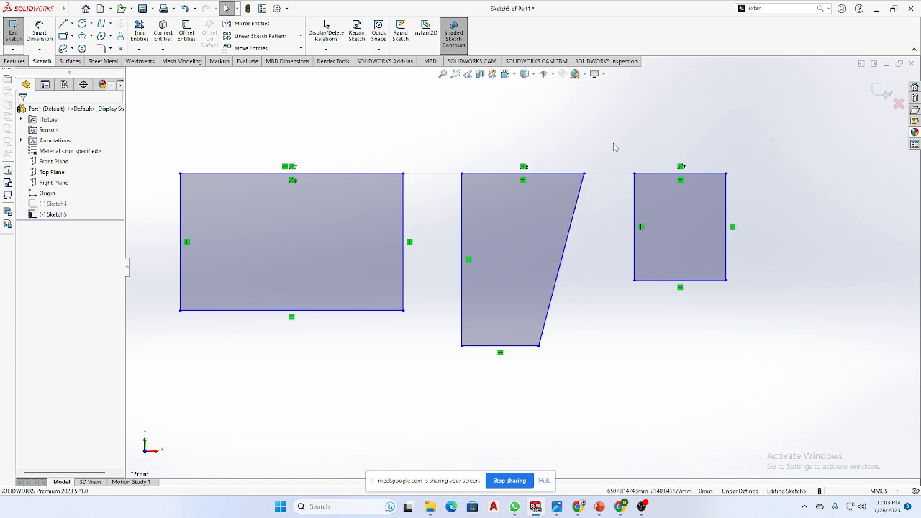
Make the slanted edge perpendicular to the middle shape's upper edge, and narrow and lengthen the shape by its lower right corner
{"action": "left_click", "coordinate": [568, 178]}
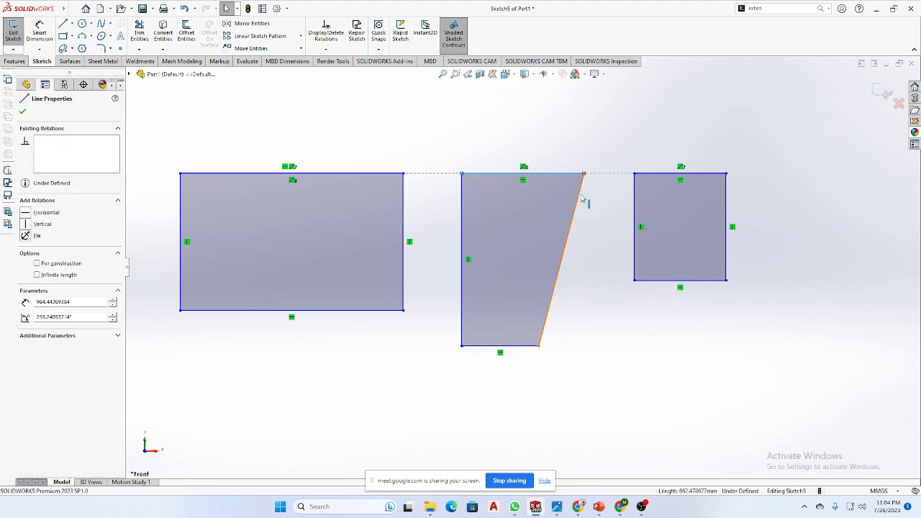
{"action": "left_click", "coordinate": [581, 197], "text": "ctrl"}
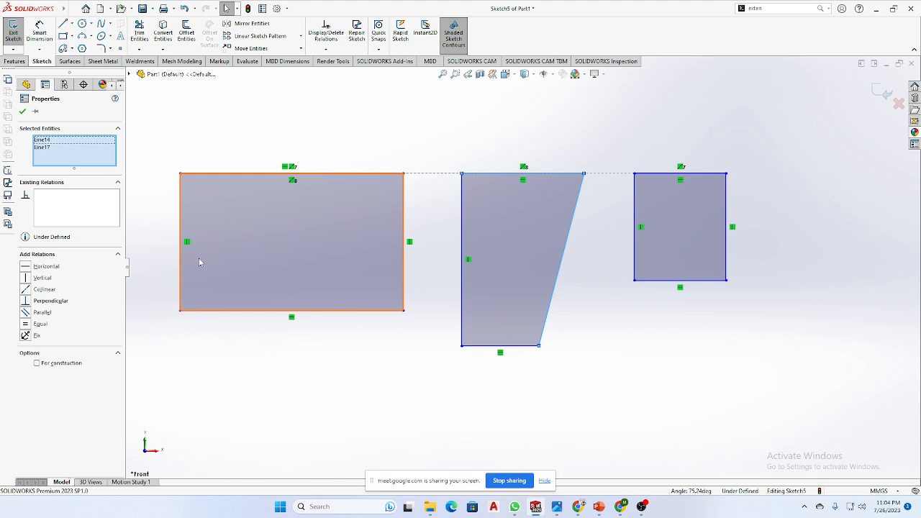
{"action": "left_click", "coordinate": [679, 324]}
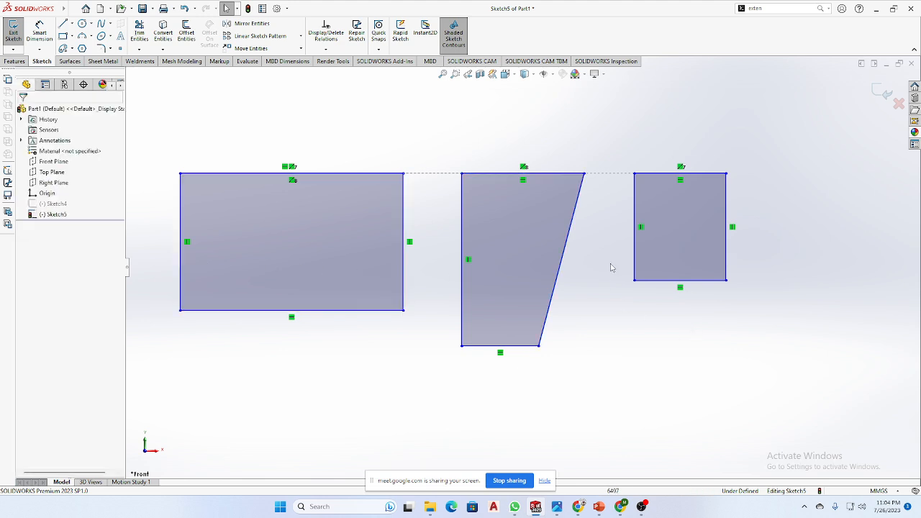
{"action": "left_click", "coordinate": [569, 174]}
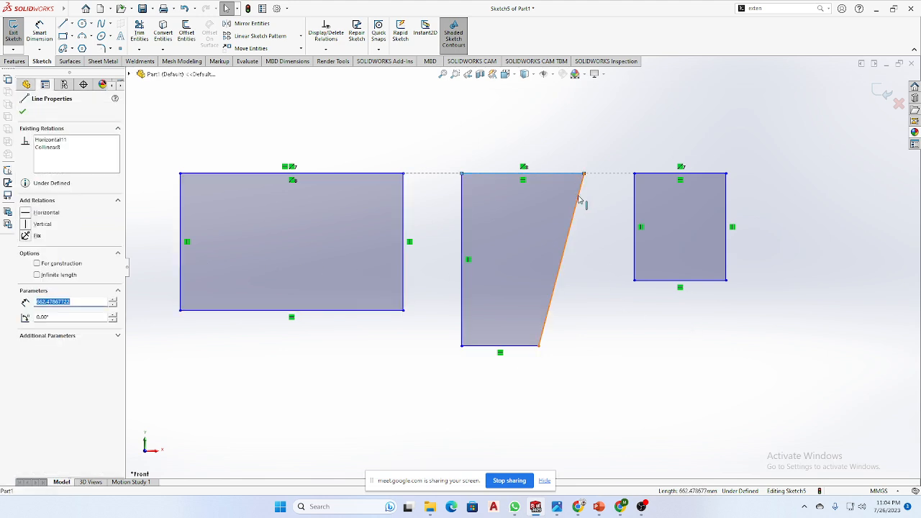
{"action": "left_click", "coordinate": [579, 200], "text": "ctrl"}
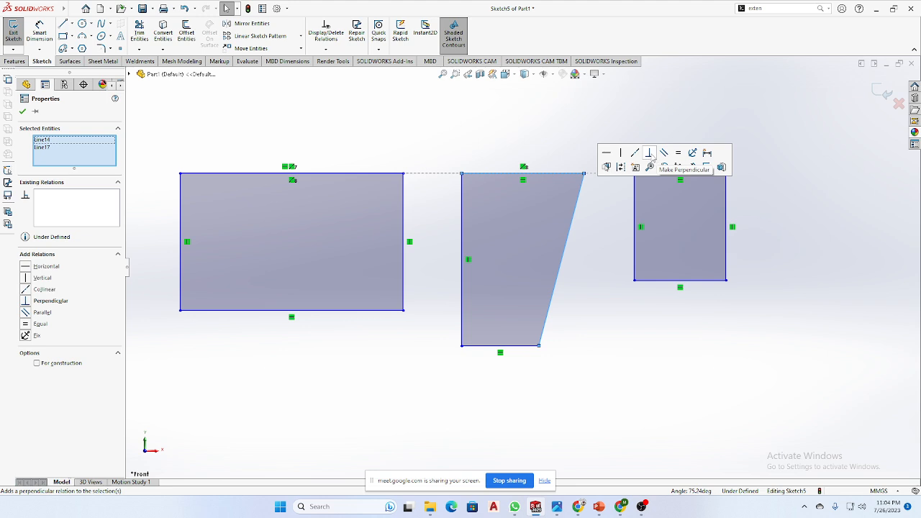
{"action": "left_click", "coordinate": [650, 157]}
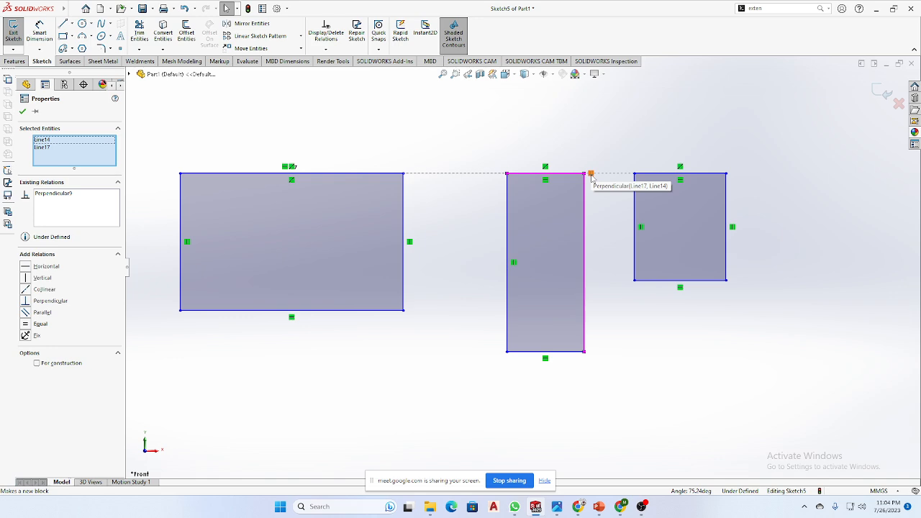
{"action": "left_click", "coordinate": [729, 374]}
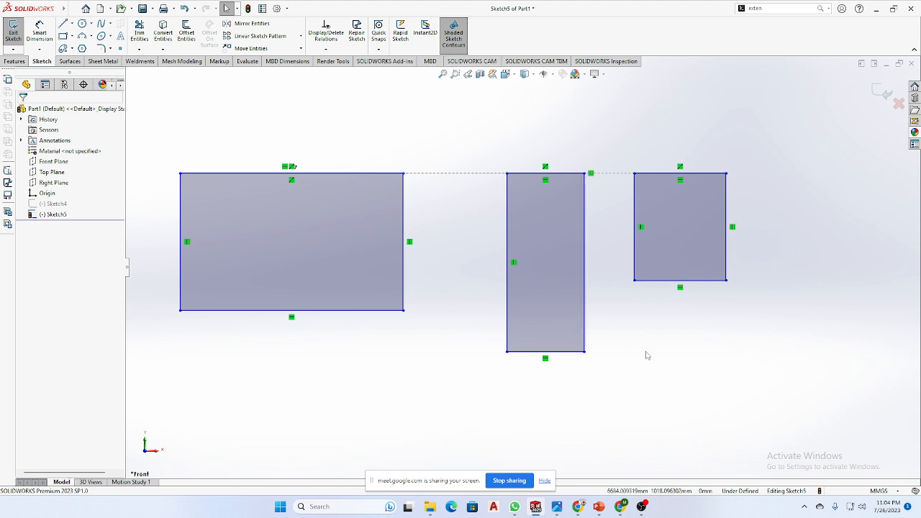
{"action": "left_click_drag", "start_coordinate": [584, 352], "coordinate": [568, 362]}
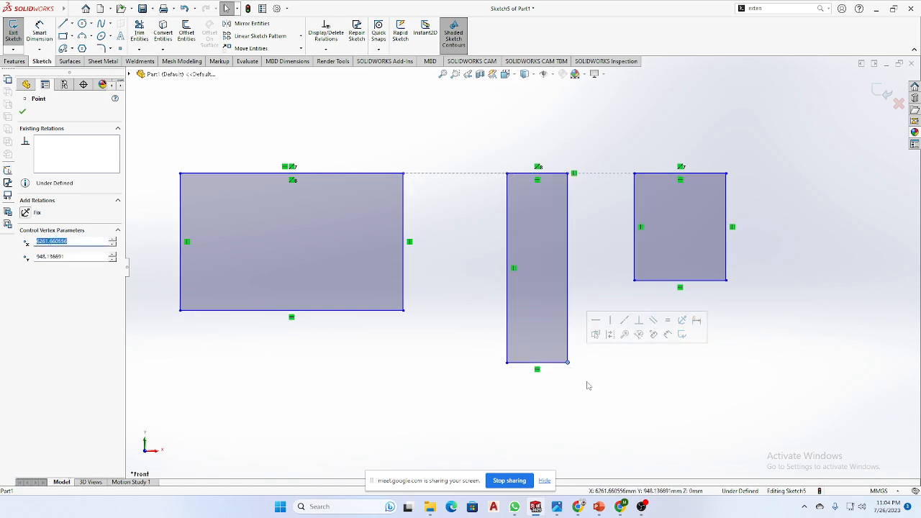
{"action": "key", "text": "Escape"}
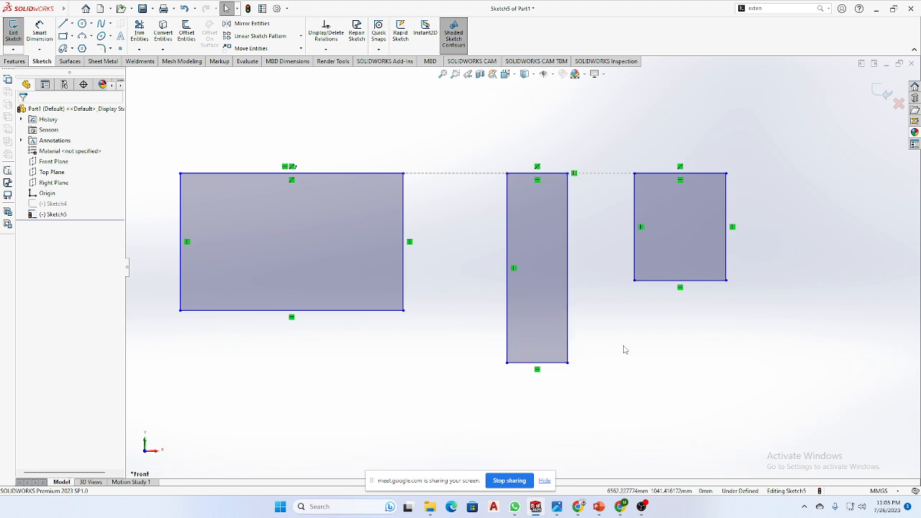
Remove the collinear and horizontal relations from the middle shape's upper edge, resize the shape, and tilt that edge by moving its right corner inward
{"action": "left_click", "coordinate": [537, 168]}
{"action": "key", "text": "Delete"}
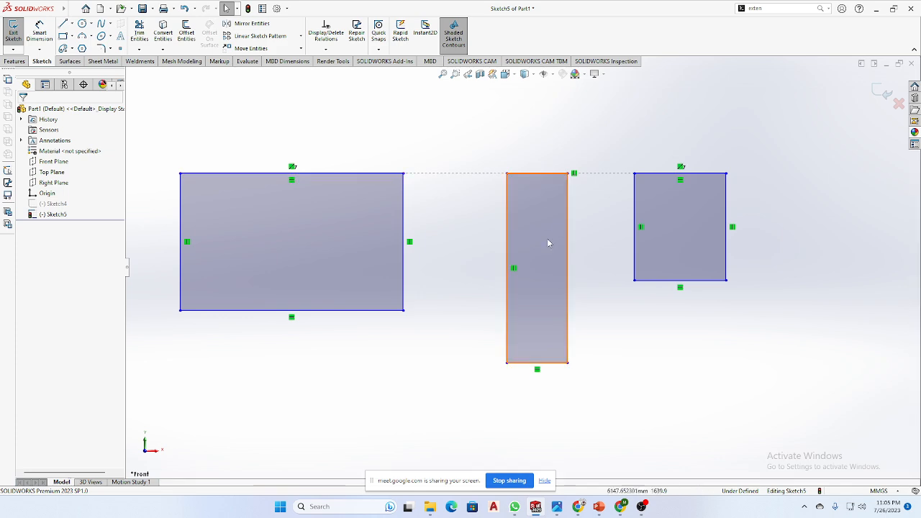
{"action": "left_click_drag", "start_coordinate": [568, 363], "coordinate": [586, 345]}
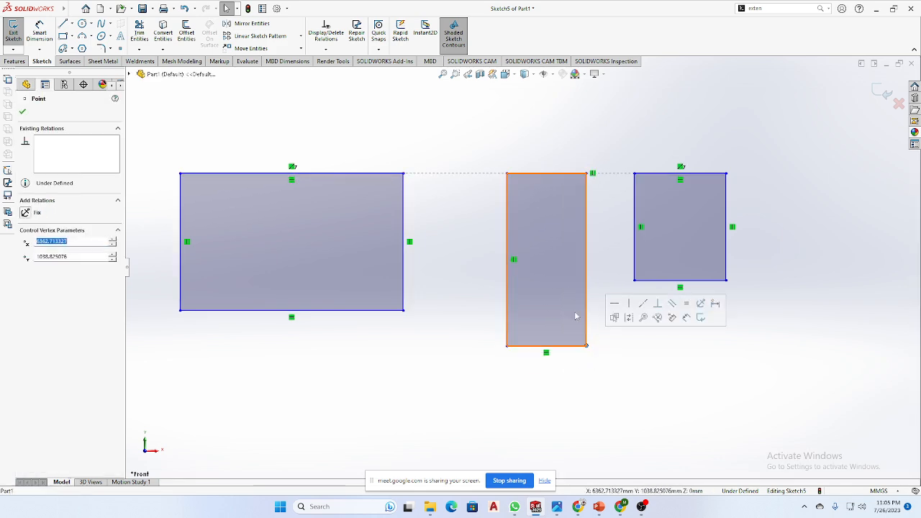
{"action": "left_click_drag", "start_coordinate": [587, 173], "coordinate": [533, 167]}
Move the middle shape's upper right corner up and outward, and make its tilted upper edge horizontal
{"action": "scroll", "coordinate": [535, 188], "scroll_direction": "down", "scroll_amount": 3}
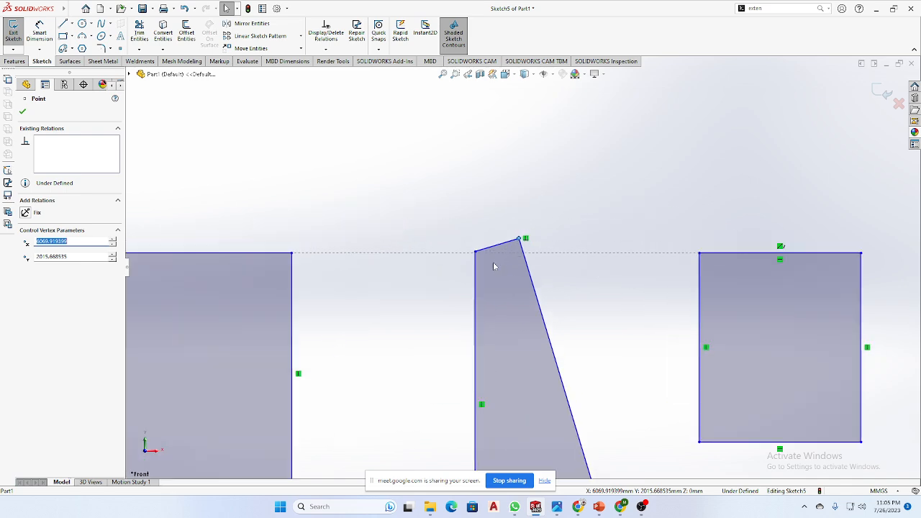
{"action": "scroll", "coordinate": [519, 242], "scroll_direction": "up", "scroll_amount": 3}
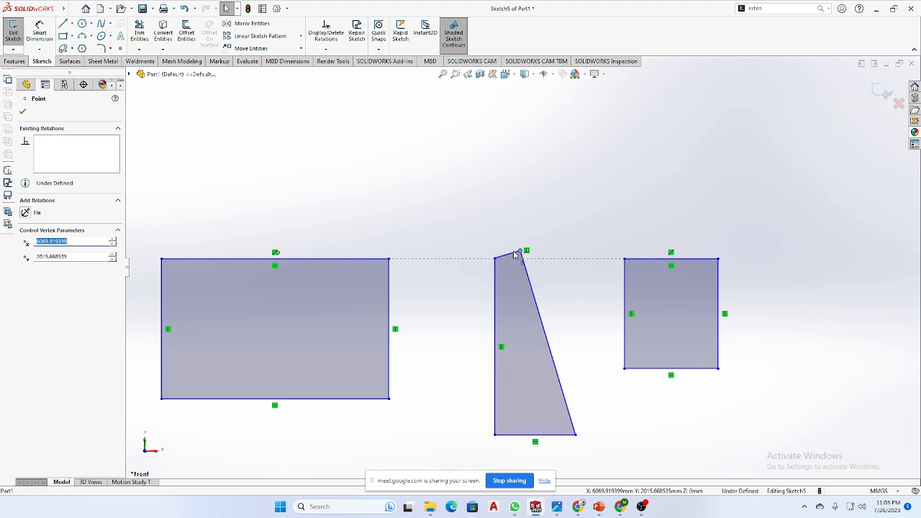
{"action": "scroll", "coordinate": [516, 255], "scroll_direction": "down", "scroll_amount": 1}
{"action": "scroll", "coordinate": [514, 261], "scroll_direction": "up", "scroll_amount": 3}
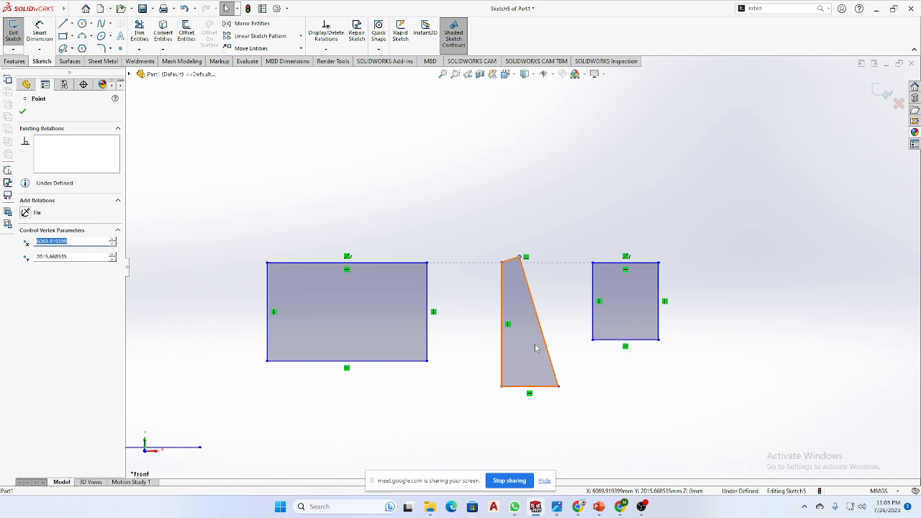
{"action": "scroll", "coordinate": [534, 348], "scroll_direction": "down", "scroll_amount": 3}
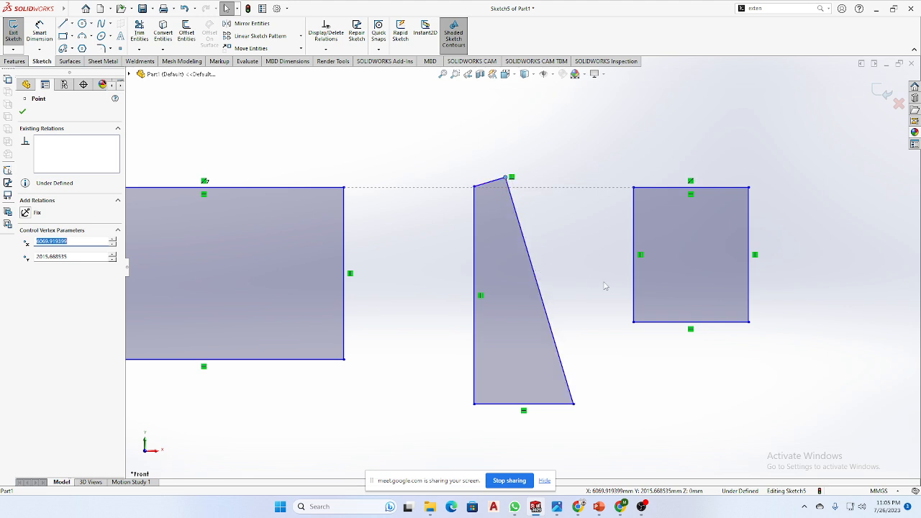
{"action": "scroll", "coordinate": [596, 298], "scroll_direction": "up", "scroll_amount": 2}
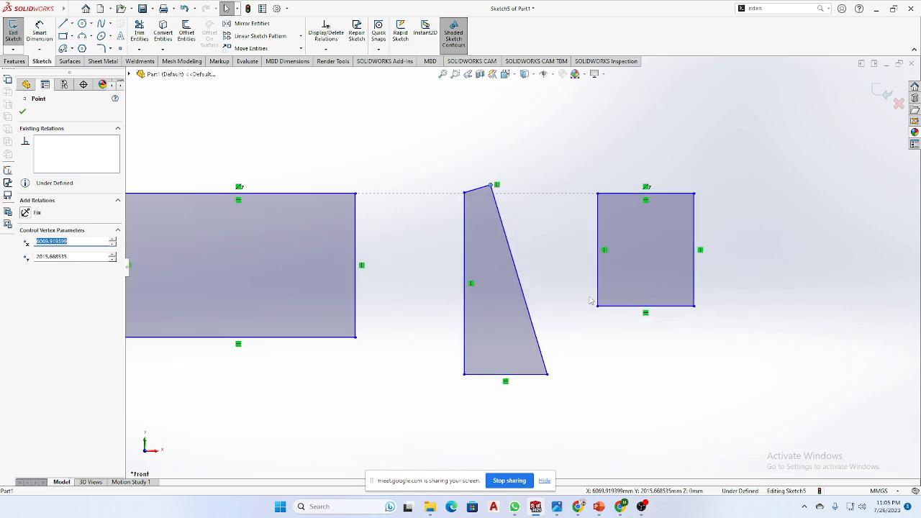
{"action": "scroll", "coordinate": [590, 301], "scroll_direction": "up", "scroll_amount": 1}
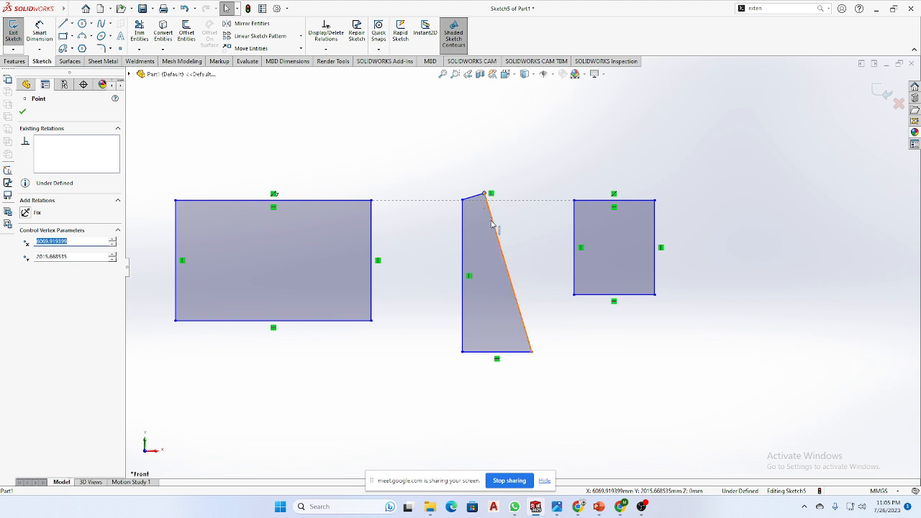
{"action": "left_click_drag", "start_coordinate": [484, 194], "coordinate": [516, 171]}
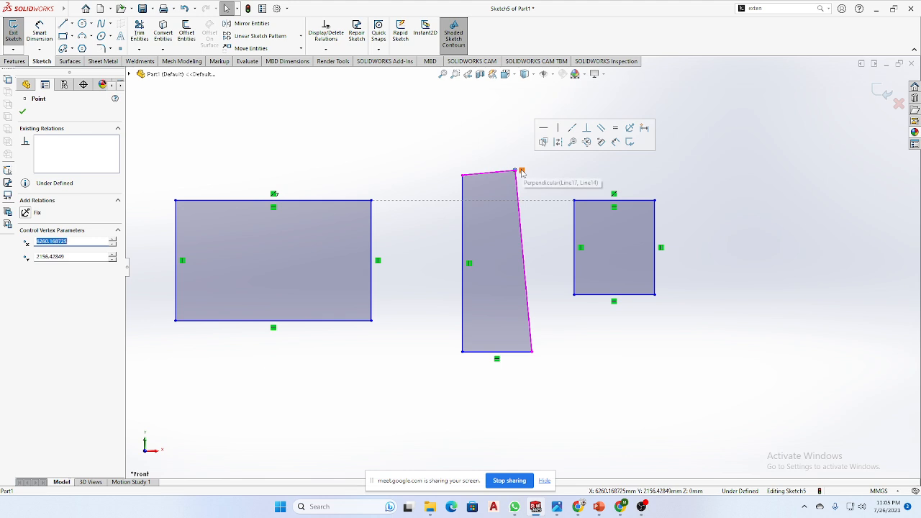
{"action": "left_click", "coordinate": [497, 175]}
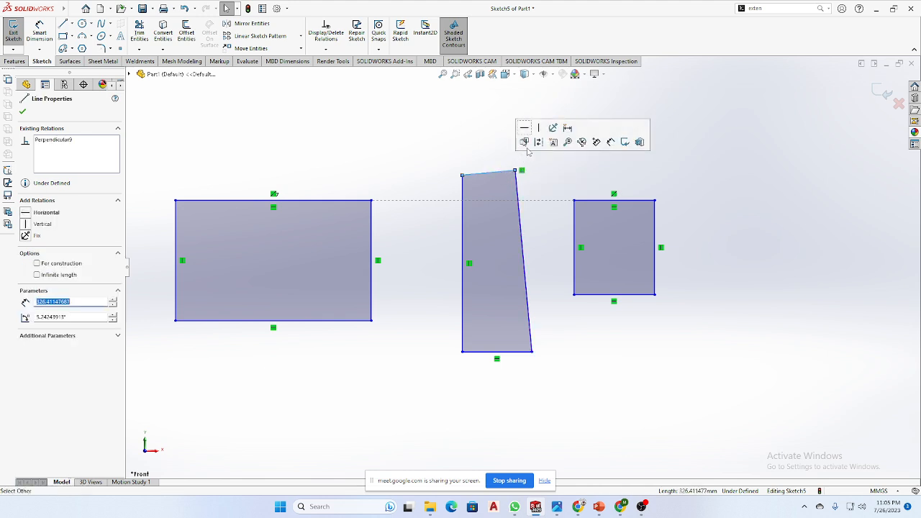
{"action": "left_click", "coordinate": [526, 128]}
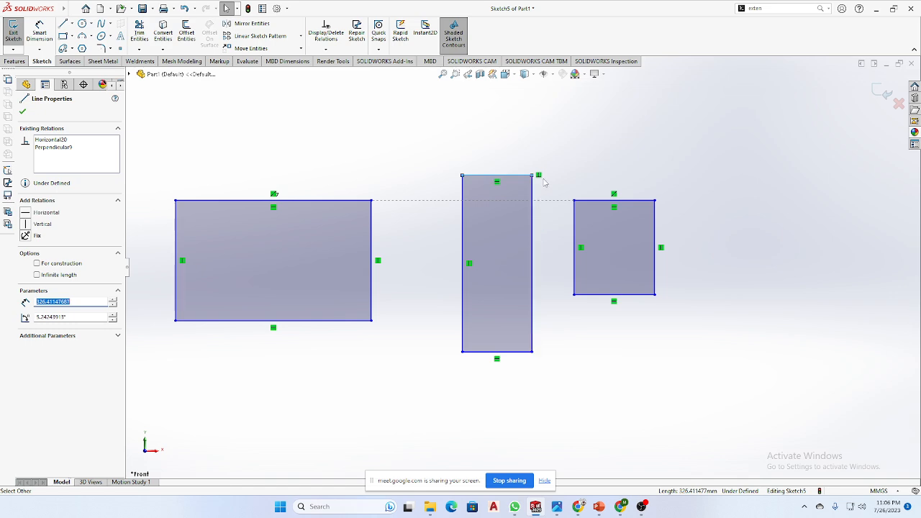
Sketch a horizontal line about 1232 mm long above and to the right of the smallest rectangle
{"action": "scroll", "coordinate": [608, 240], "scroll_direction": "up", "scroll_amount": 2}
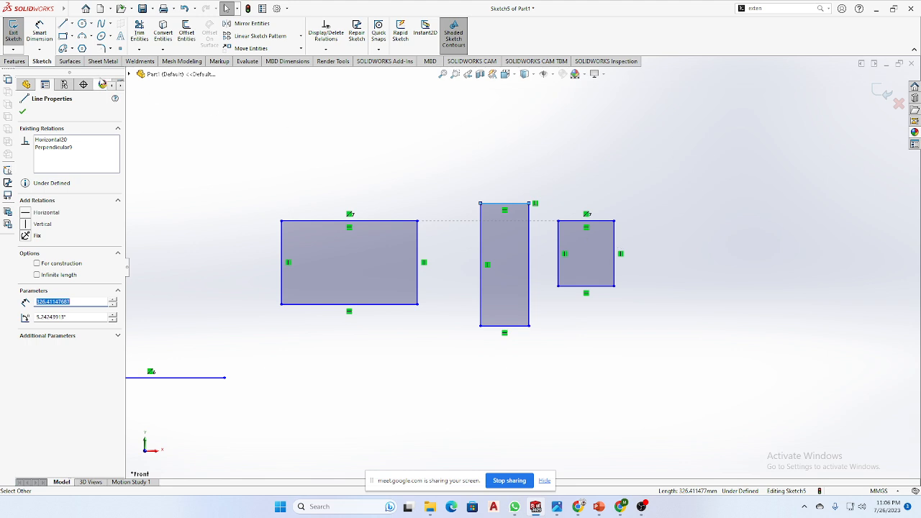
{"action": "left_click", "coordinate": [63, 26]}
{"action": "scroll", "coordinate": [719, 317], "scroll_direction": "up", "scroll_amount": 1}
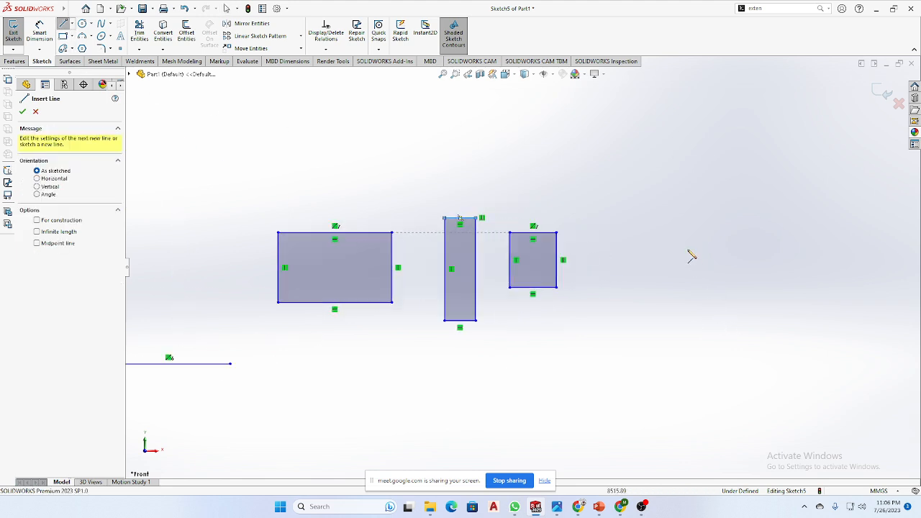
{"action": "scroll", "coordinate": [648, 237], "scroll_direction": "down", "scroll_amount": 2}
{"action": "left_click", "coordinate": [508, 186]}
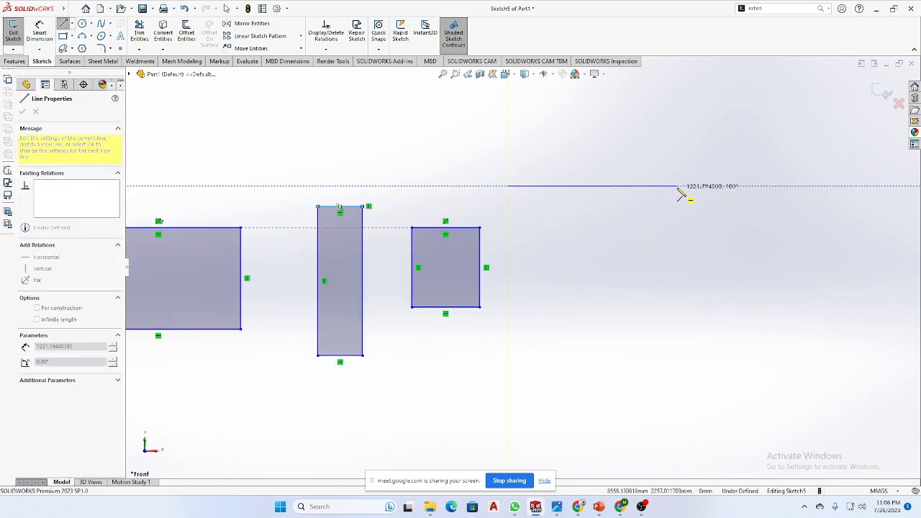
{"action": "left_click", "coordinate": [678, 185]}
{"action": "right_click", "coordinate": [695, 168]}
{"action": "left_click", "coordinate": [713, 169]}
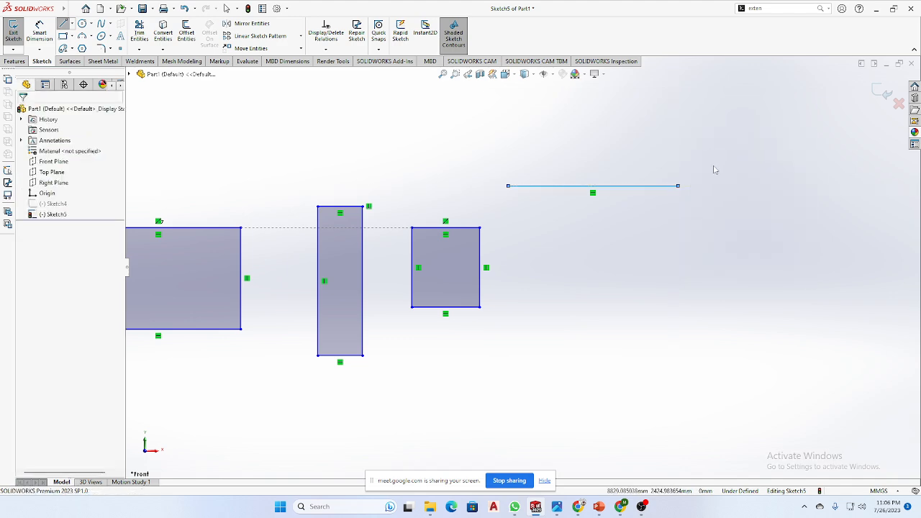
Sketch a vertical line rising from near the left end of the separate horizontal line
{"action": "left_click", "coordinate": [63, 24]}
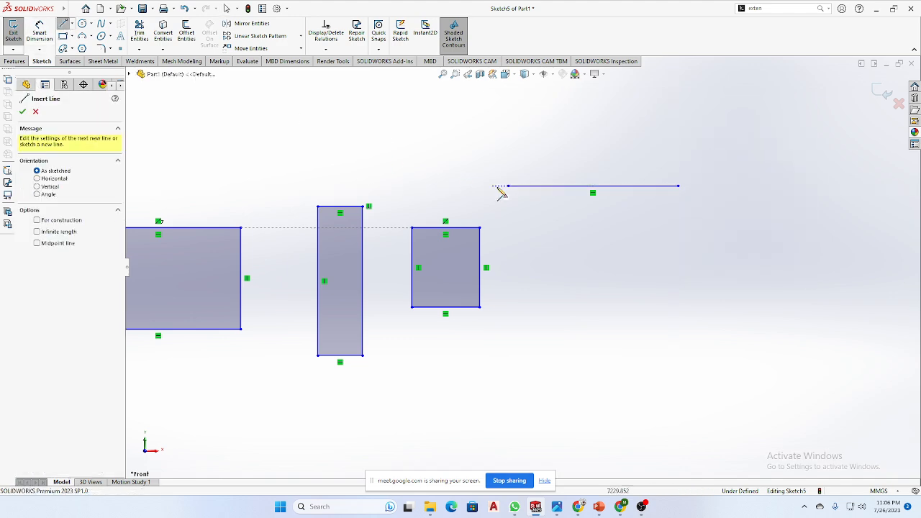
{"action": "left_click", "coordinate": [541, 186]}
{"action": "left_click", "coordinate": [542, 117]}
{"action": "right_click", "coordinate": [549, 120]}
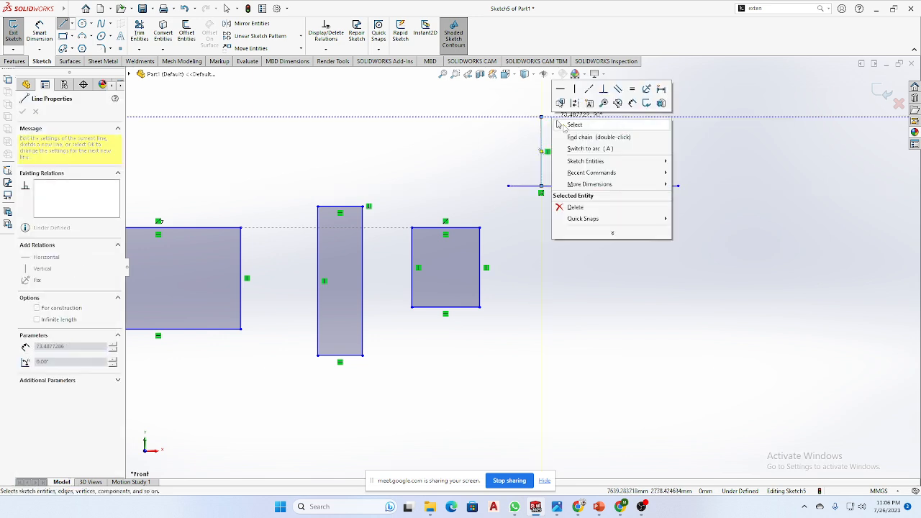
{"action": "left_click", "coordinate": [566, 123]}
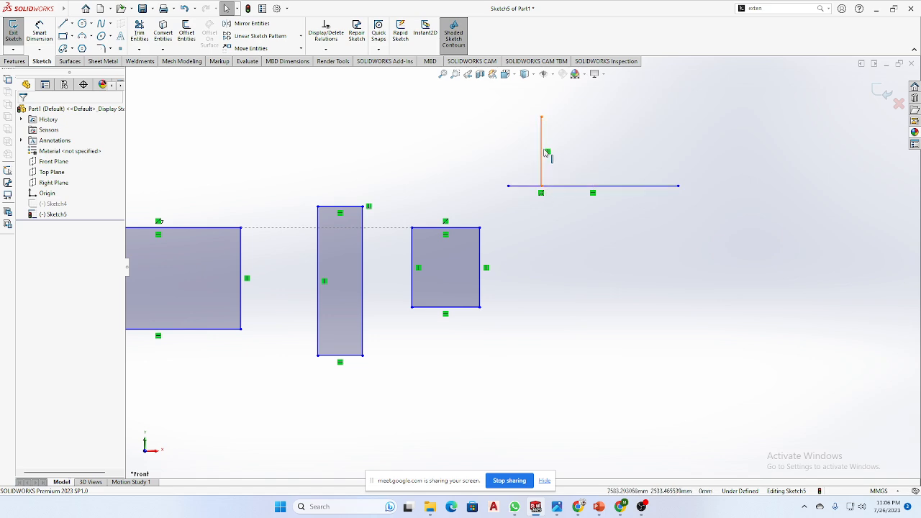
Remove the horizontal relation from the long base line and tilt it by moving its left endpoint down and slightly inward
{"action": "left_click", "coordinate": [594, 194]}
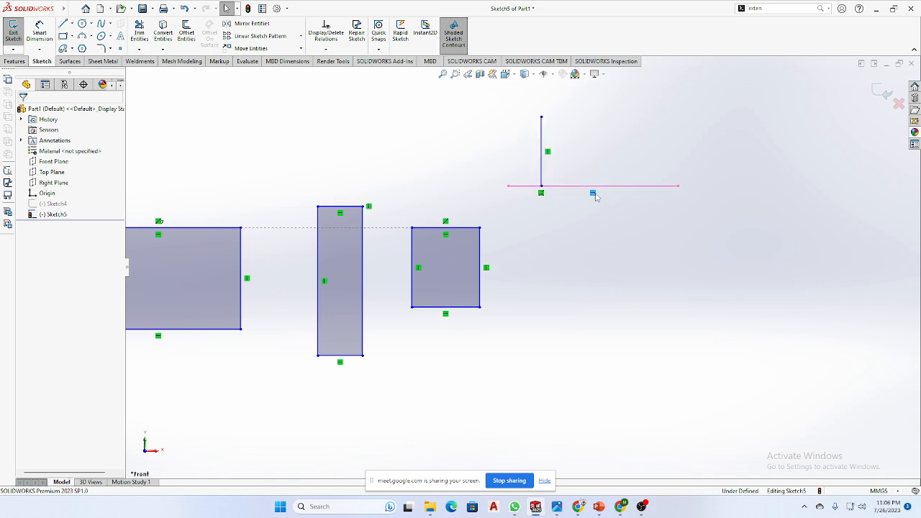
{"action": "key", "text": "Delete"}
{"action": "left_click_drag", "start_coordinate": [509, 186], "coordinate": [525, 228]}
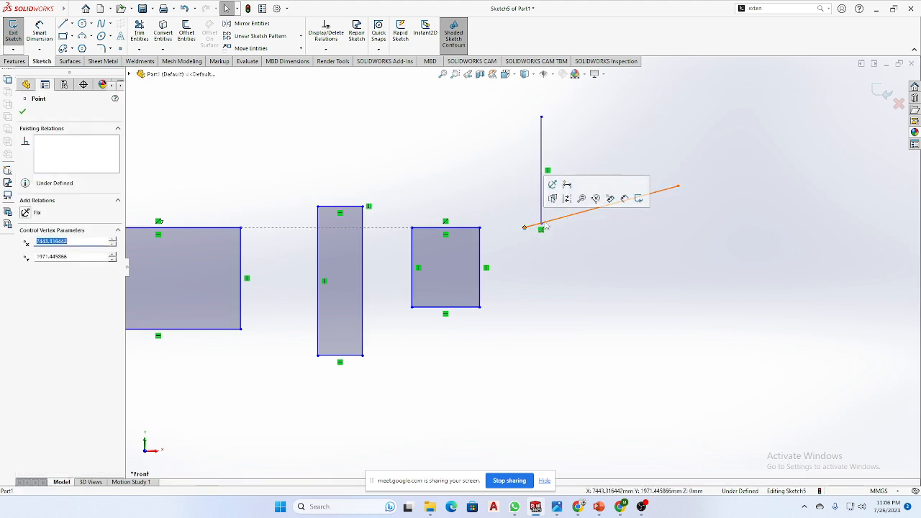
{"action": "left_click", "coordinate": [580, 261]}
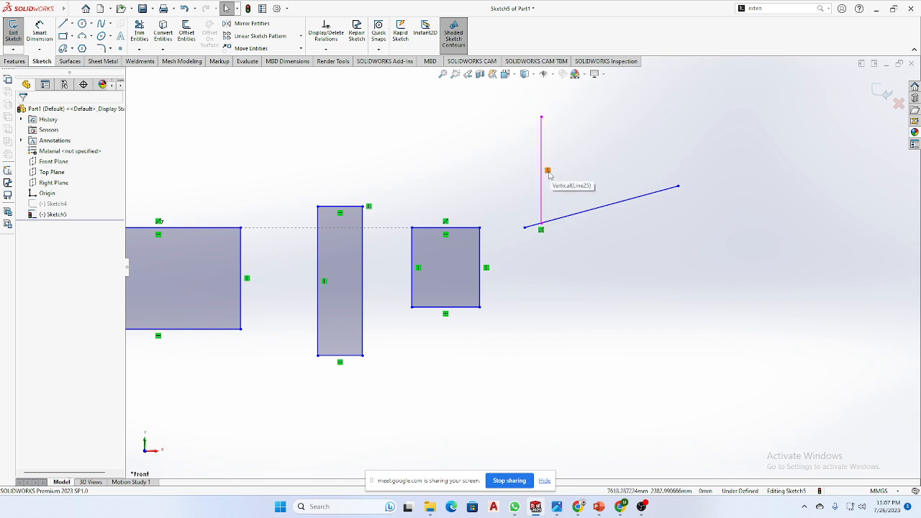
Remove the upright line's vertical relation and make it perpendicular to the tilted base line
{"action": "left_click", "coordinate": [548, 171]}
{"action": "key", "text": "Delete"}
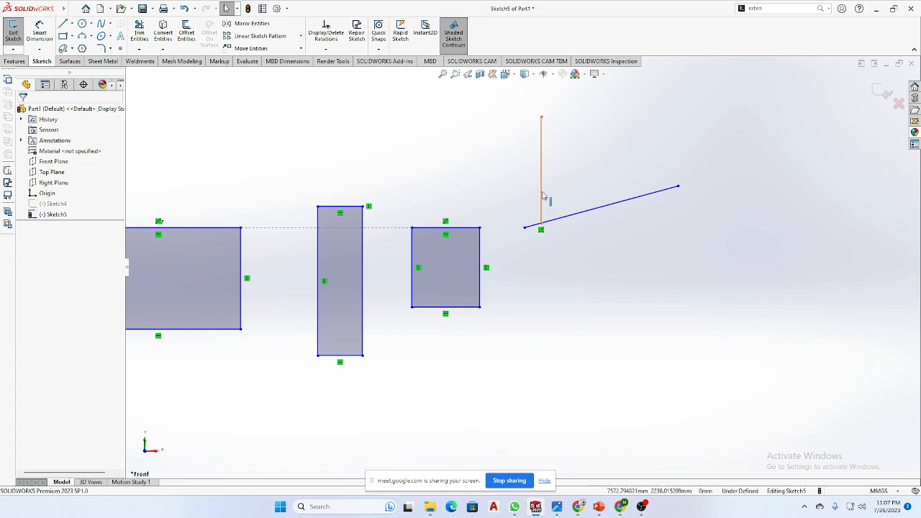
{"action": "left_click", "coordinate": [575, 215]}
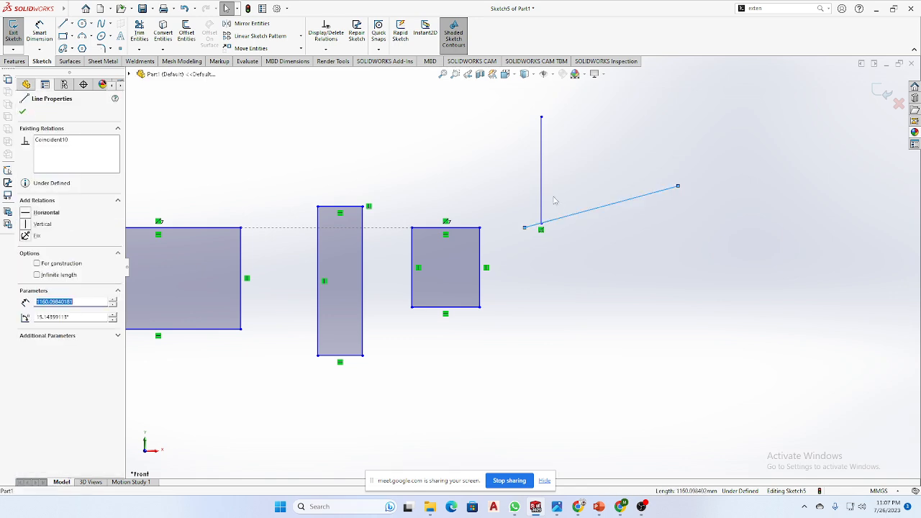
{"action": "left_click", "coordinate": [542, 194], "text": "ctrl"}
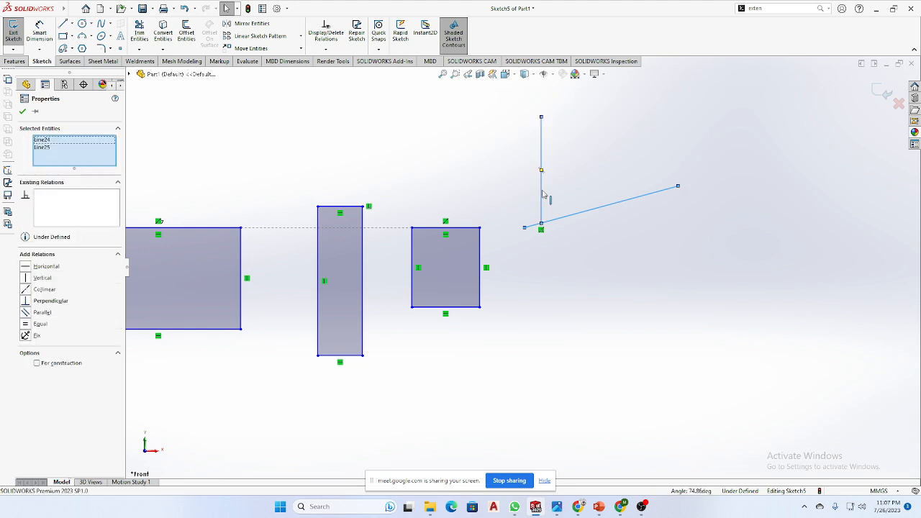
{"action": "left_click", "coordinate": [613, 148]}
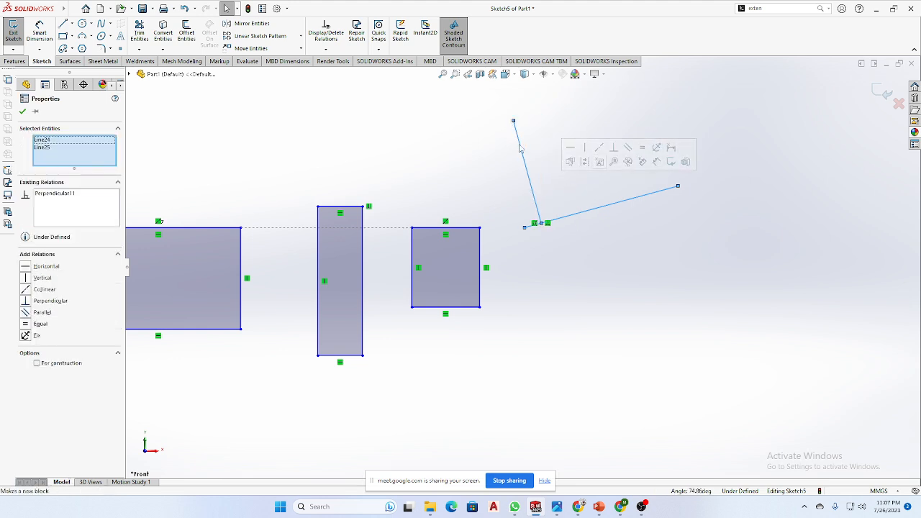
{"action": "left_click", "coordinate": [579, 272]}
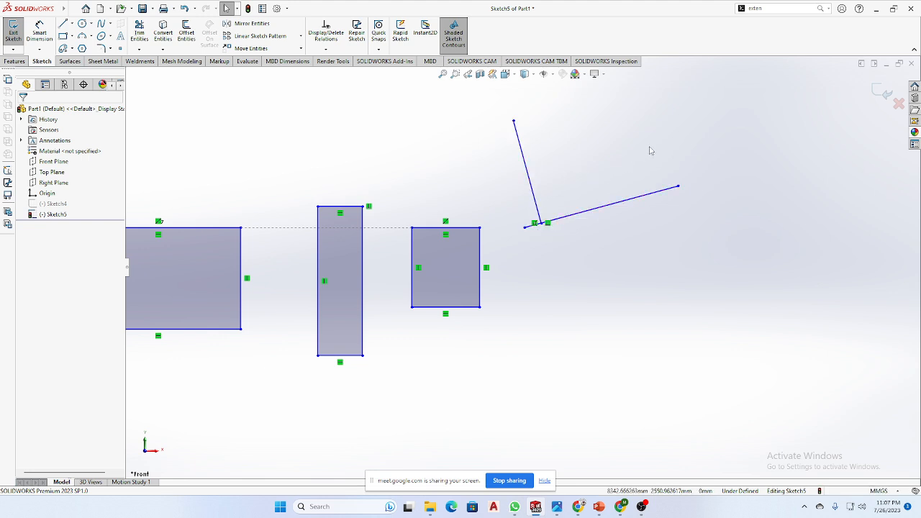
Check the list of sketch relations in the handwritten Day-3 notes in WhatsApp and return to the sketch
{"action": "left_click_drag", "start_coordinate": [649, 150], "coordinate": [517, 288]}
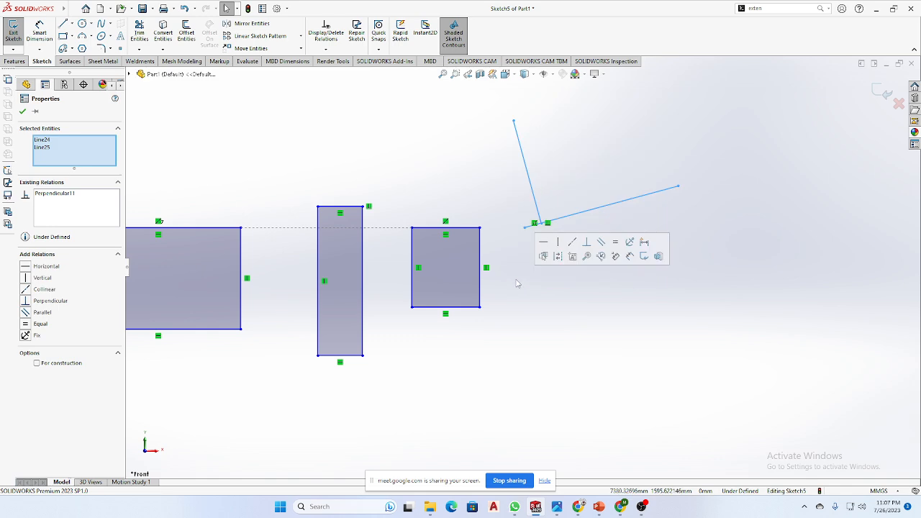
{"action": "left_click", "coordinate": [531, 319]}
{"action": "left_click", "coordinate": [516, 448]}
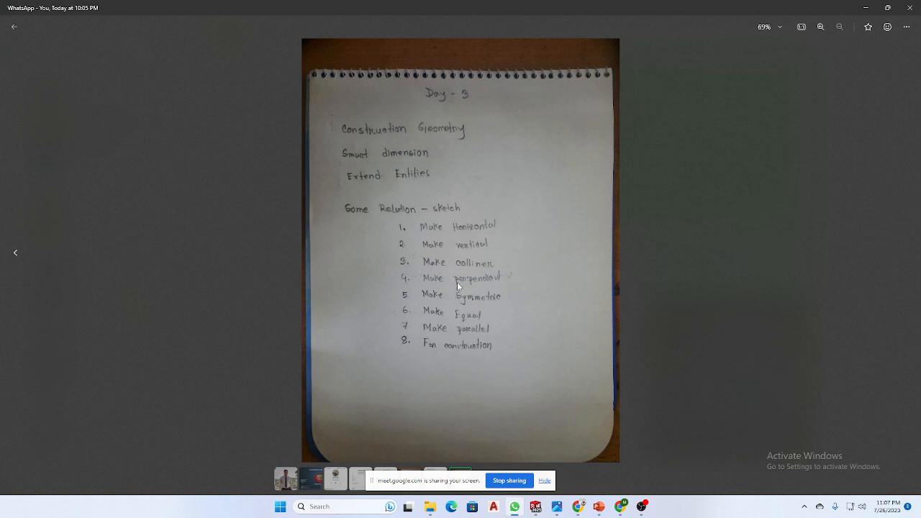
{"action": "left_click", "coordinate": [865, 7]}
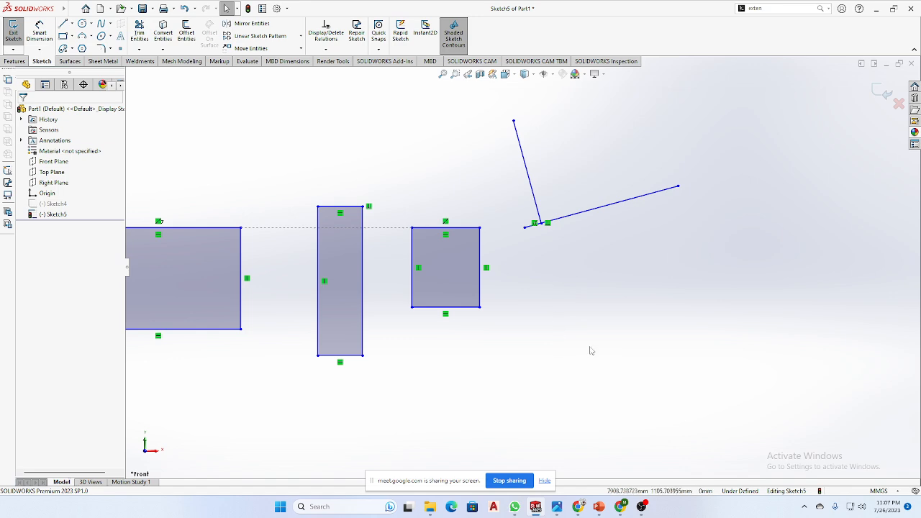
Sketch a vertical centerline about 2592 mm long to the right of the two perpendicular lines
{"action": "scroll", "coordinate": [596, 328], "scroll_direction": "up", "scroll_amount": 3}
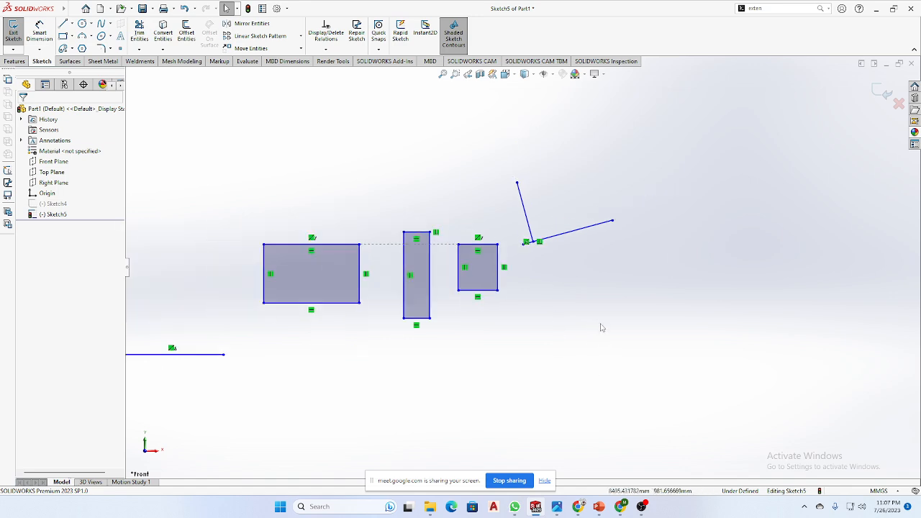
{"action": "scroll", "coordinate": [659, 316], "scroll_direction": "up", "scroll_amount": 4}
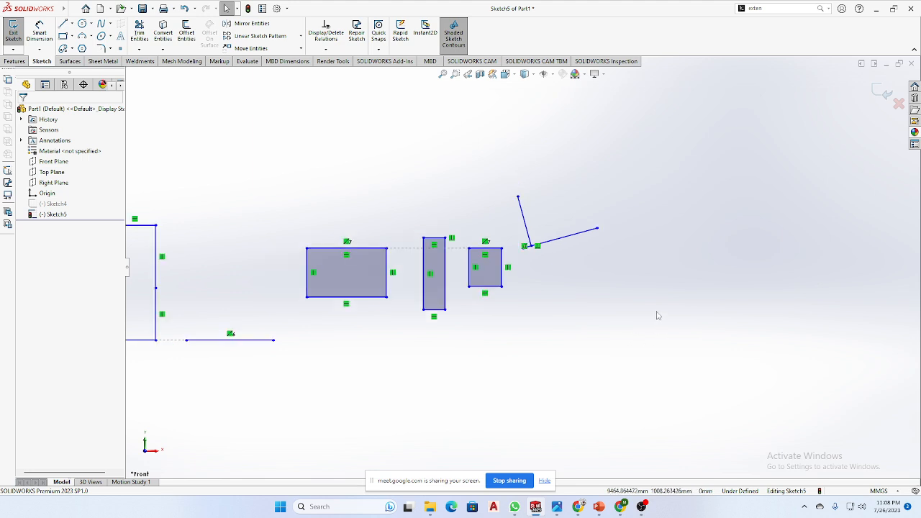
{"action": "scroll", "coordinate": [716, 269], "scroll_direction": "down", "scroll_amount": 2}
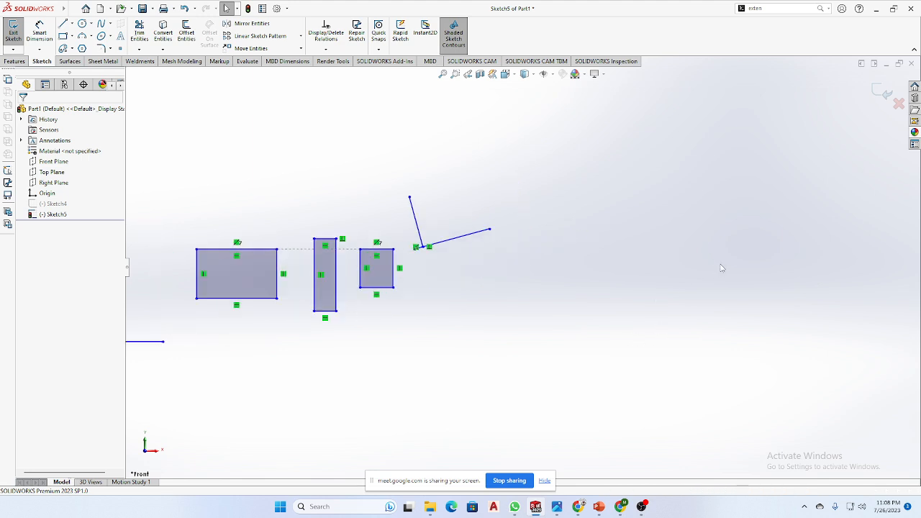
{"action": "left_click", "coordinate": [71, 24]}
{"action": "left_click", "coordinate": [76, 46]}
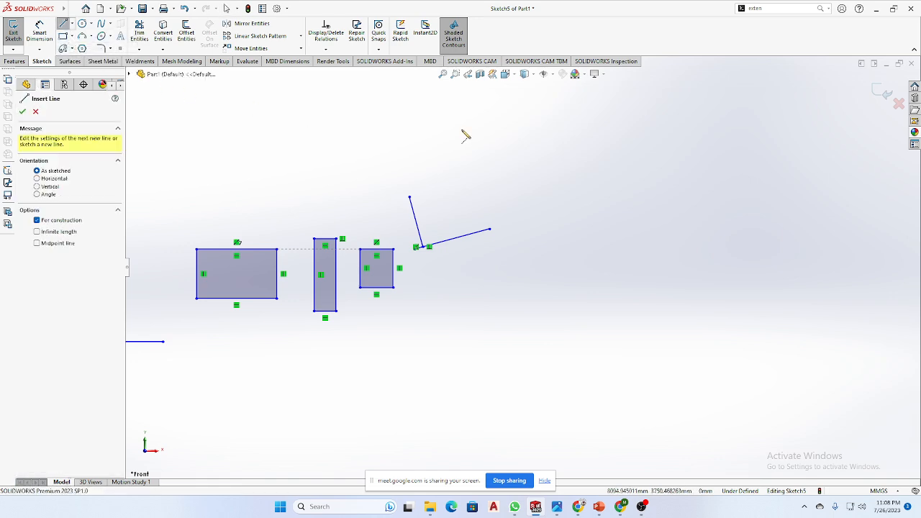
{"action": "left_click", "coordinate": [645, 126]}
{"action": "left_click", "coordinate": [648, 303]}
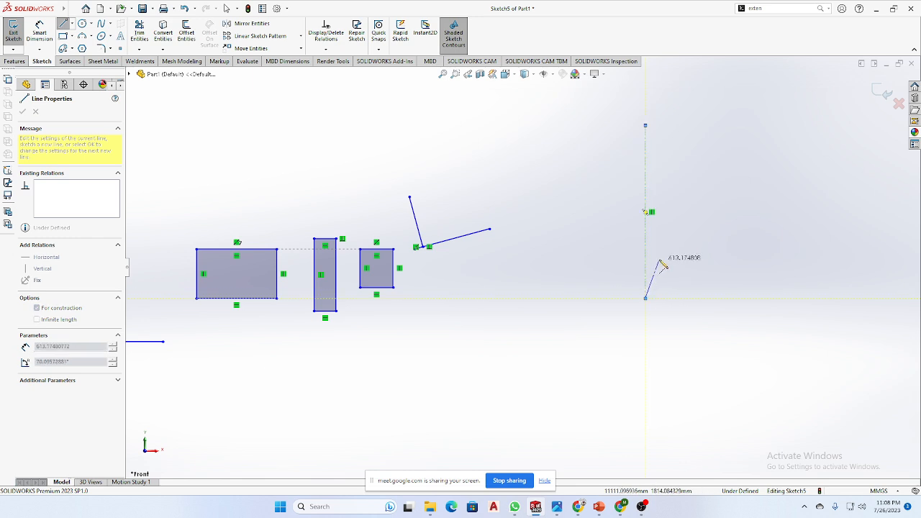
{"action": "right_click", "coordinate": [653, 223]}
{"action": "left_click", "coordinate": [678, 266]}
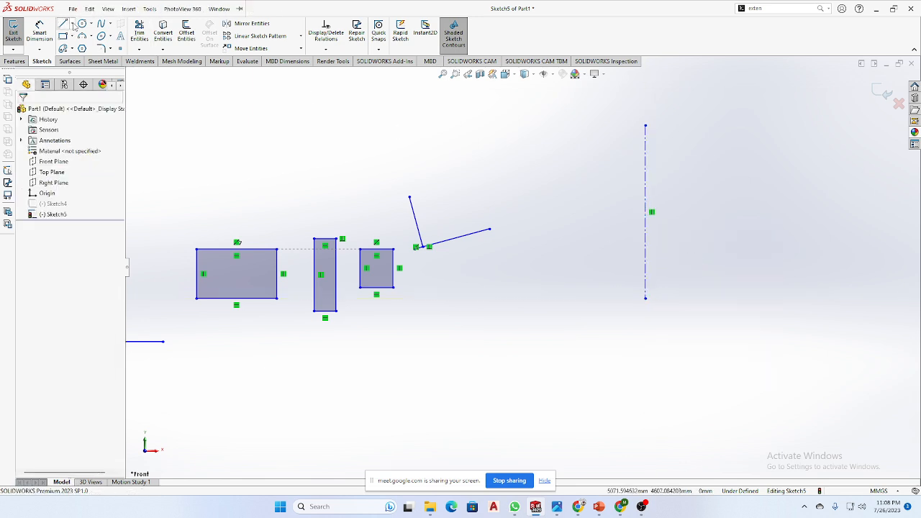
Delete the vertical centerline on the far side of the perpendicular lines
{"action": "left_click", "coordinate": [71, 23]}
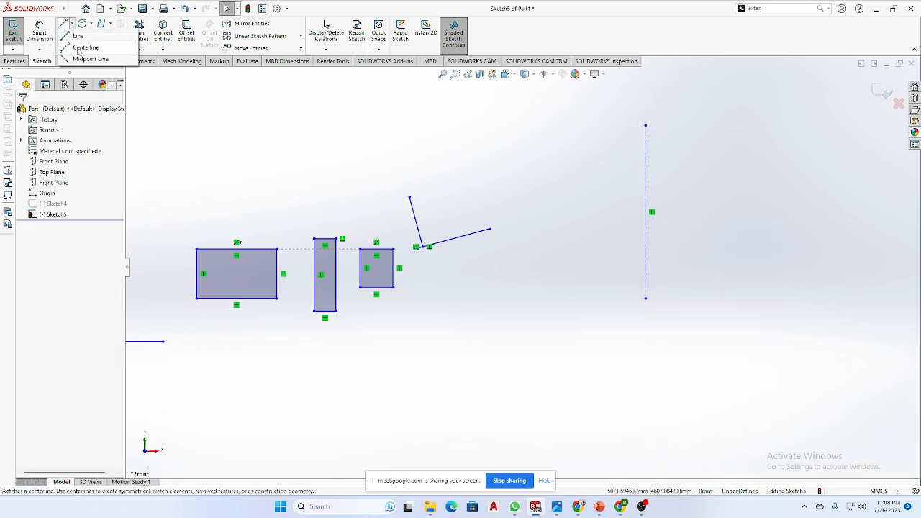
{"action": "left_click", "coordinate": [615, 226]}
{"action": "left_click_drag", "start_coordinate": [738, 205], "coordinate": [657, 255]}
{"action": "left_click_drag", "start_coordinate": [693, 229], "coordinate": [590, 319]}
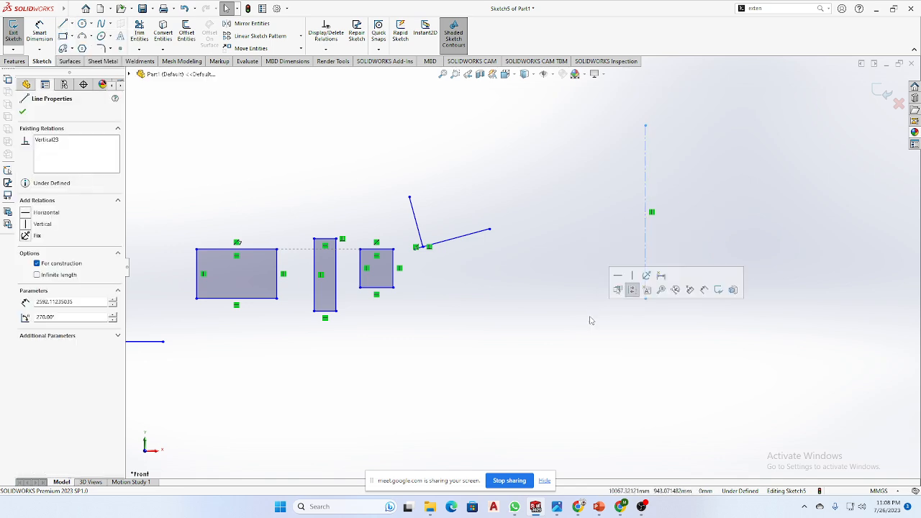
{"action": "key", "text": "Delete"}
Sketch a vertical line about 2663 mm long to the right of the perpendicular lines and convert it to construction geometry
{"action": "left_click", "coordinate": [66, 23]}
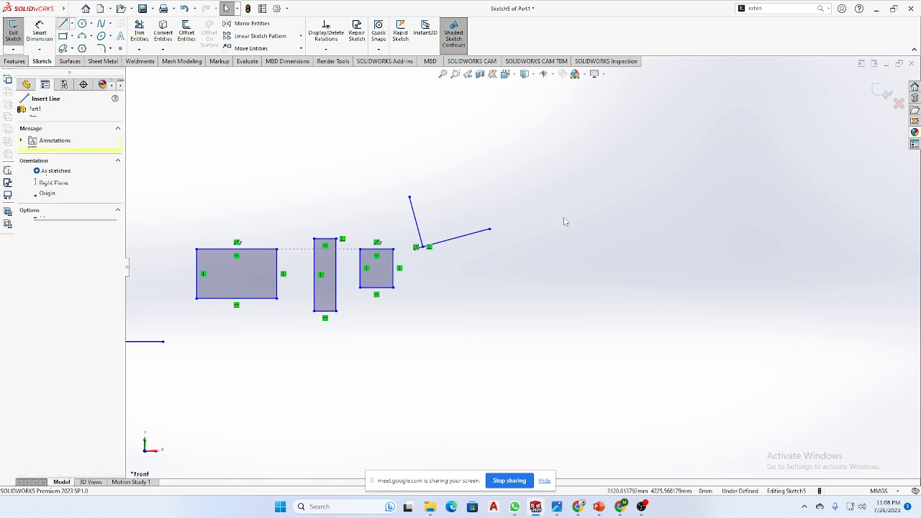
{"action": "left_click", "coordinate": [633, 146]}
{"action": "left_click", "coordinate": [633, 323]}
{"action": "right_click", "coordinate": [668, 305]}
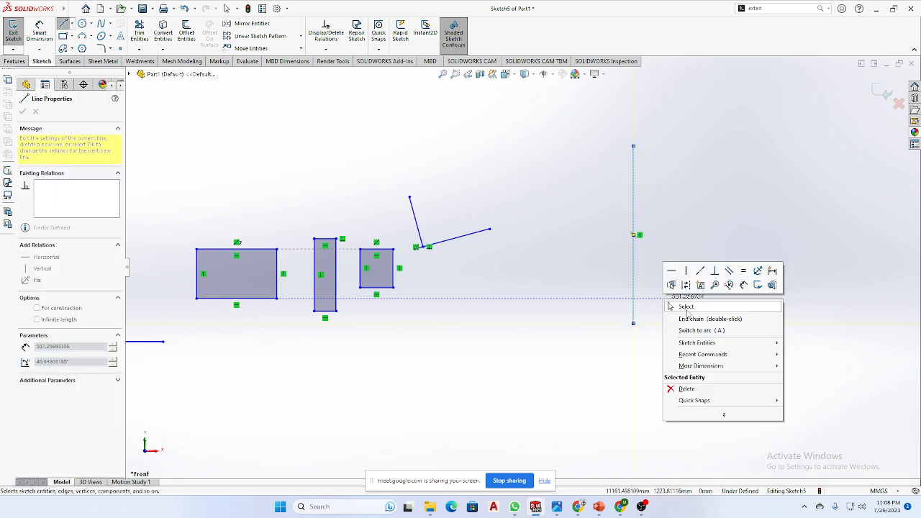
{"action": "left_click", "coordinate": [676, 305]}
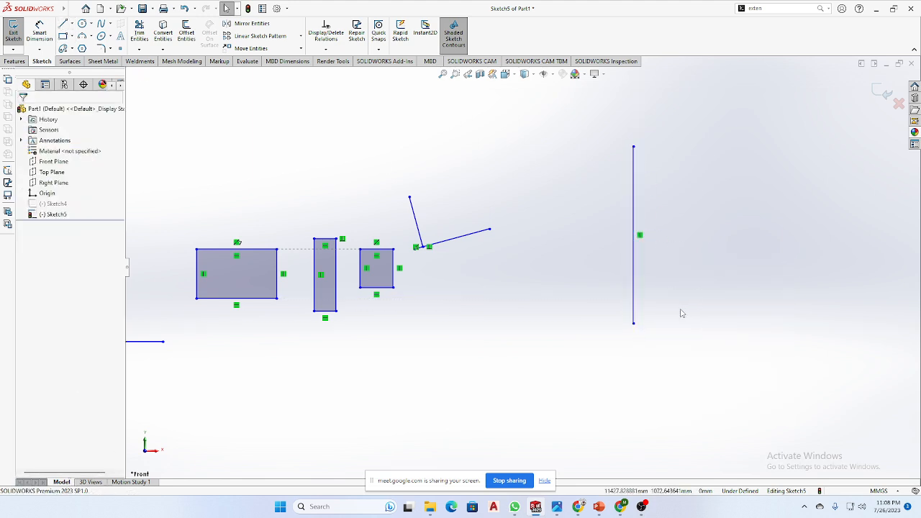
{"action": "left_click", "coordinate": [635, 312]}
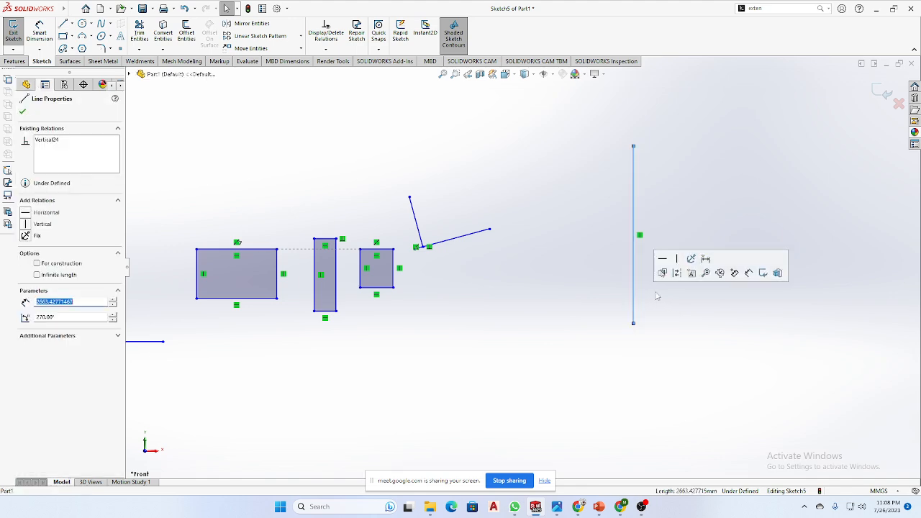
{"action": "left_click", "coordinate": [676, 274]}
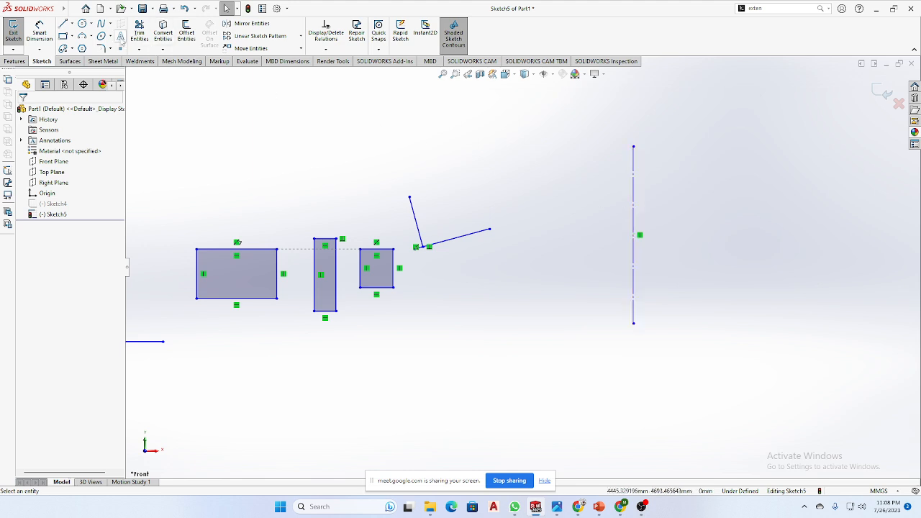
Sketch a circle of about 344 mm radius left of the construction line and a higher one of about 400 mm radius right of it
{"action": "left_click", "coordinate": [82, 25]}
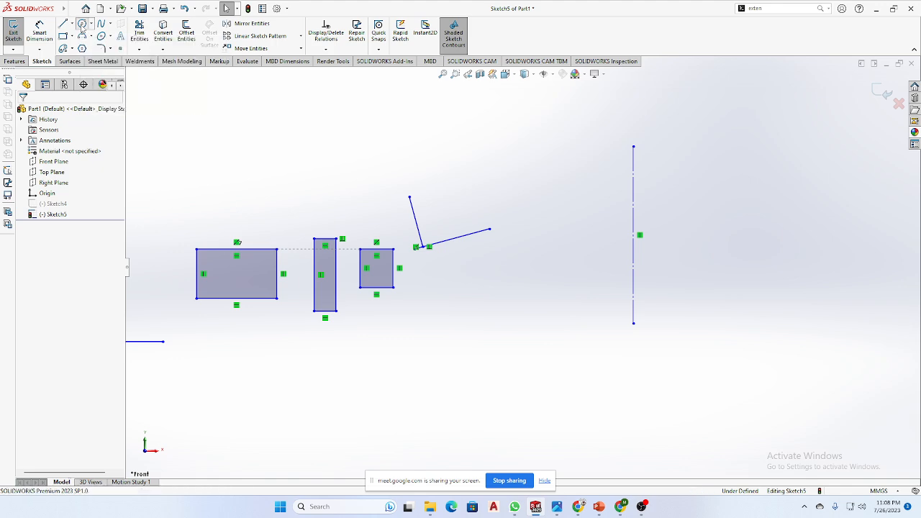
{"action": "left_click", "coordinate": [565, 211]}
{"action": "left_click", "coordinate": [572, 233]}
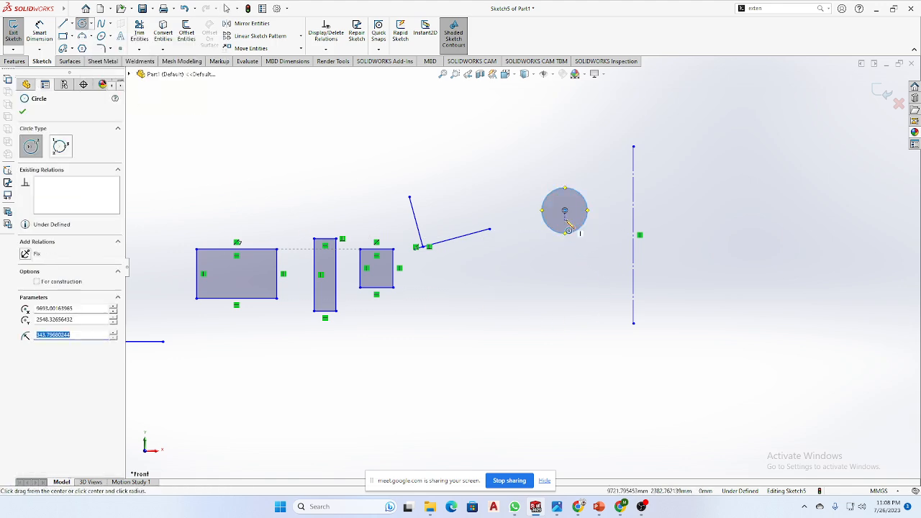
{"action": "left_click", "coordinate": [746, 164]}
{"action": "left_click", "coordinate": [749, 189]}
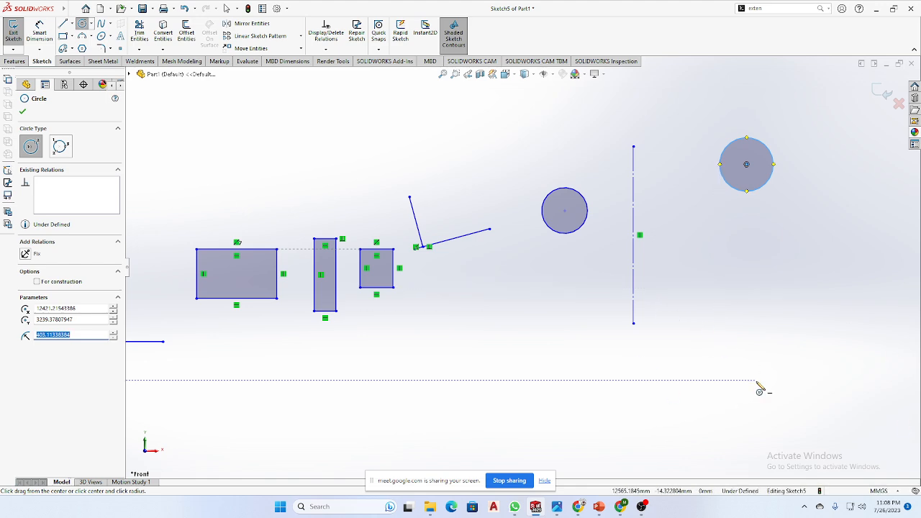
{"action": "right_click_drag", "start_coordinate": [751, 425], "coordinate": [767, 362]}
{"action": "key", "text": "Escape"}
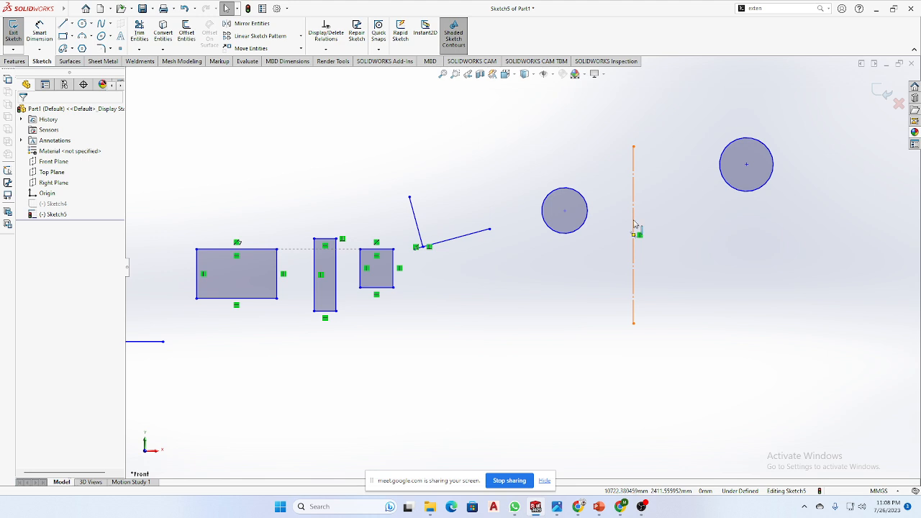
{"action": "left_click", "coordinate": [589, 210]}
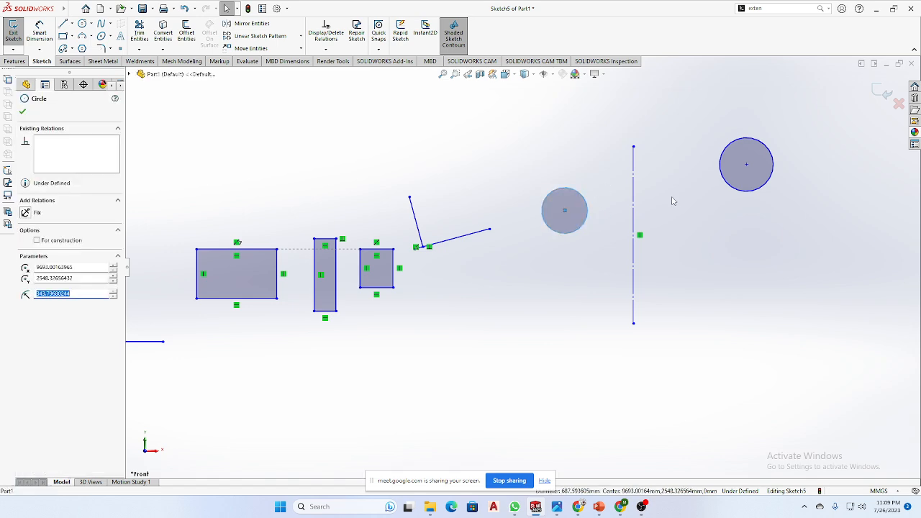
{"action": "left_click", "coordinate": [720, 180], "text": "ctrl"}
{"action": "left_click", "coordinate": [633, 197], "text": "ctrl"}
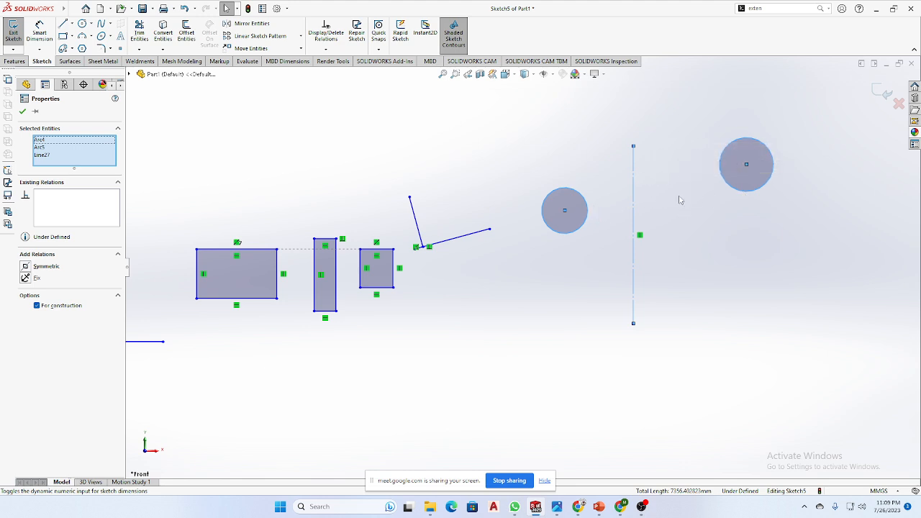
{"action": "key", "text": "Escape"}
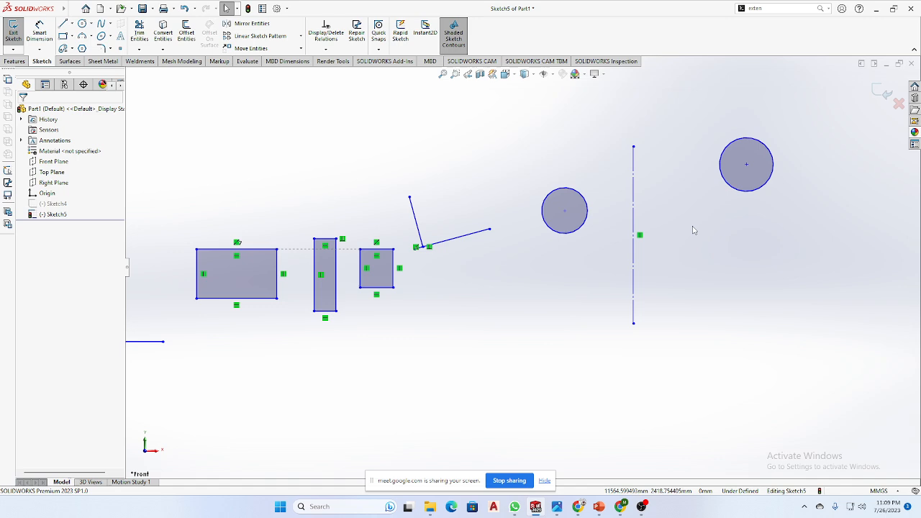
Add a symmetric relation between the two circles about the vertical construction line
{"action": "left_click", "coordinate": [589, 213]}
{"action": "left_click", "coordinate": [637, 203], "text": "ctrl"}
{"action": "left_click", "coordinate": [724, 179], "text": "ctrl"}
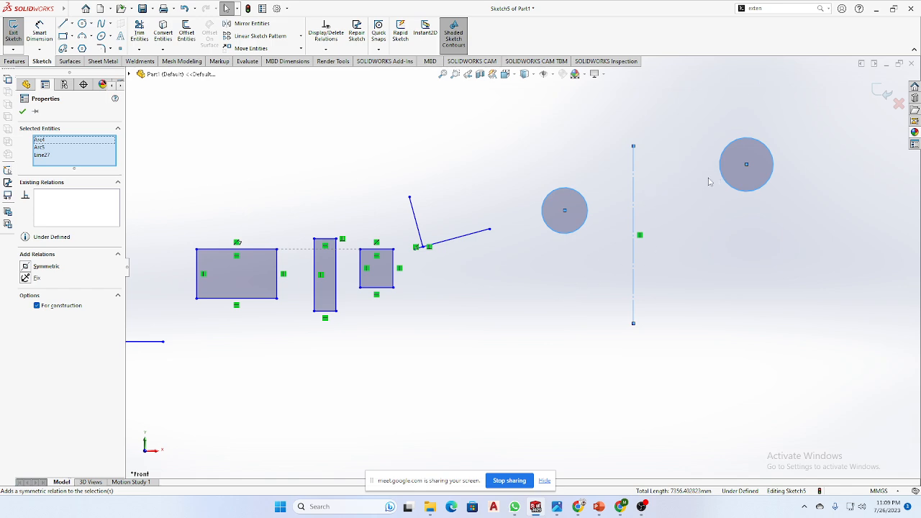
{"action": "left_click", "coordinate": [25, 266]}
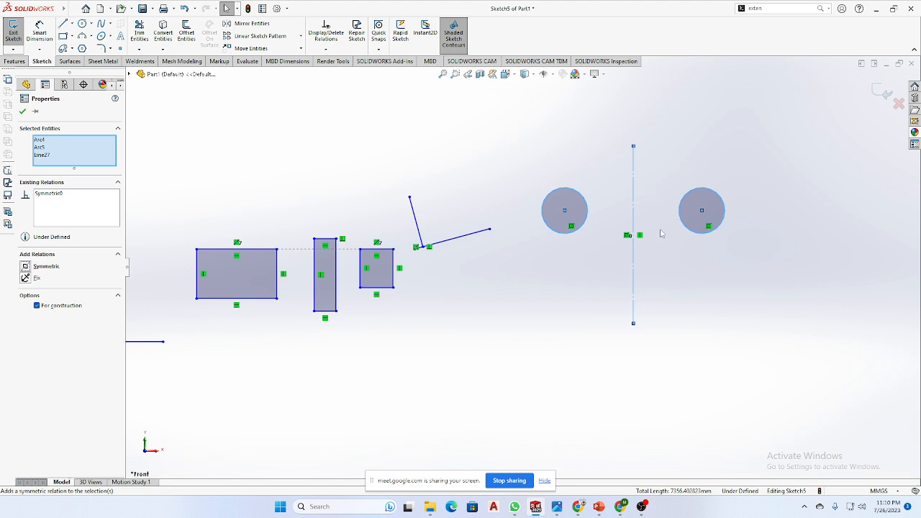
{"action": "left_click", "coordinate": [668, 280]}
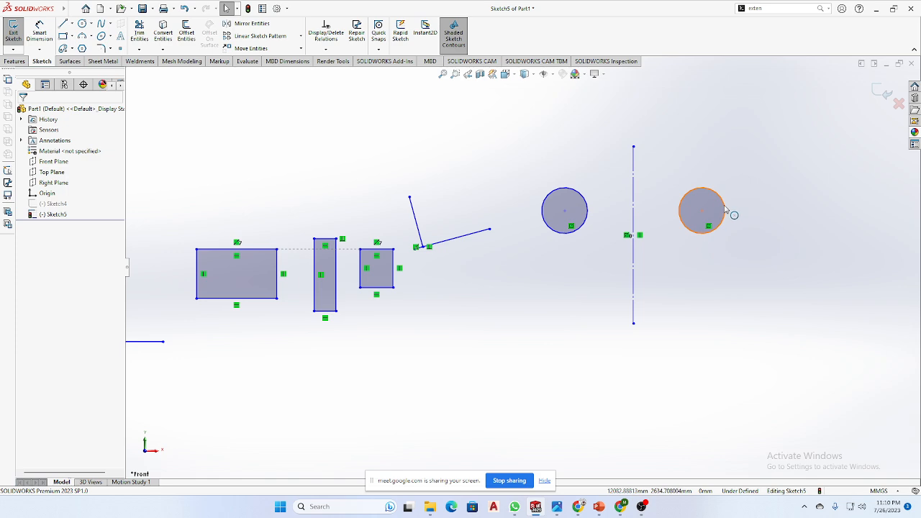
Enlarge the symmetric circles slightly, move them lower, and stretch the construction line's lower endpoint down past both circles
{"action": "left_click_drag", "start_coordinate": [725, 208], "coordinate": [757, 352]}
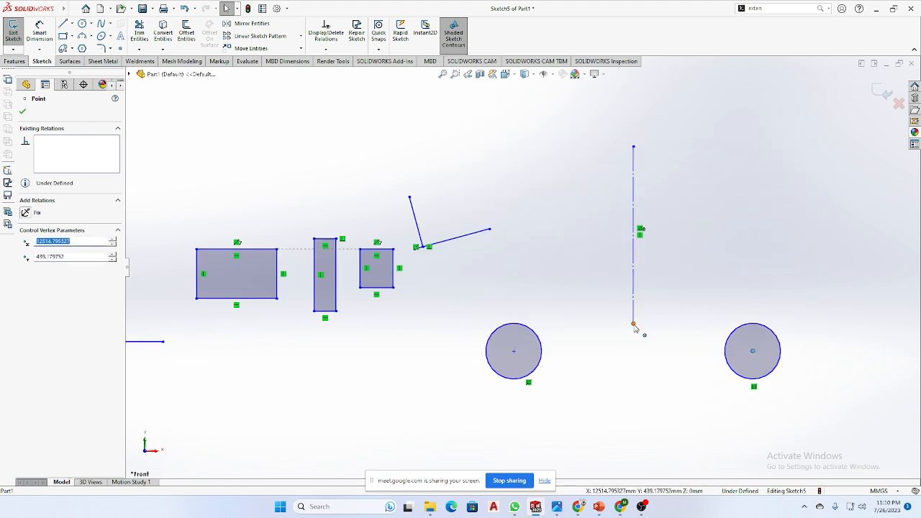
{"action": "left_click_drag", "start_coordinate": [634, 323], "coordinate": [633, 429]}
{"action": "left_click", "coordinate": [658, 443]}
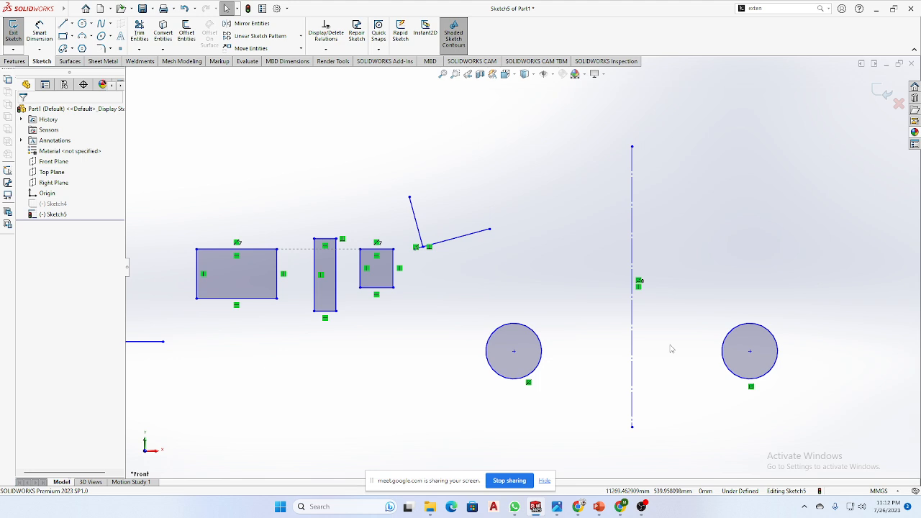
Switch to the Google Meet window to check the class participants, and return to the SOLIDWORKS sketch
{"action": "mouse_move", "coordinate": [578, 506]}
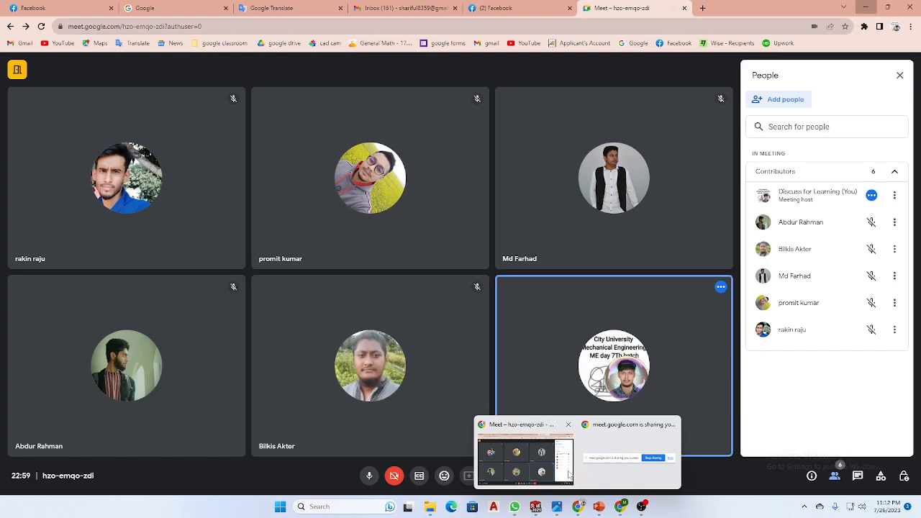
{"action": "left_click", "coordinate": [569, 473]}
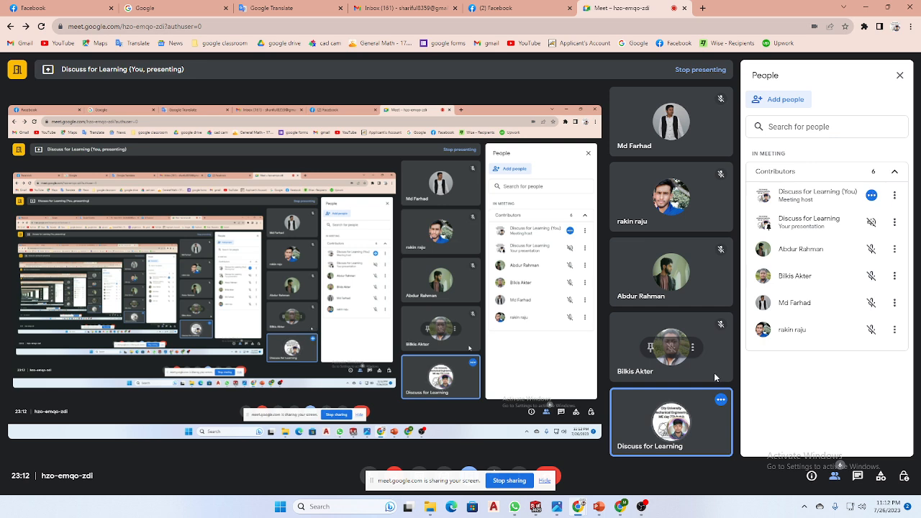
{"action": "left_click", "coordinate": [866, 8]}
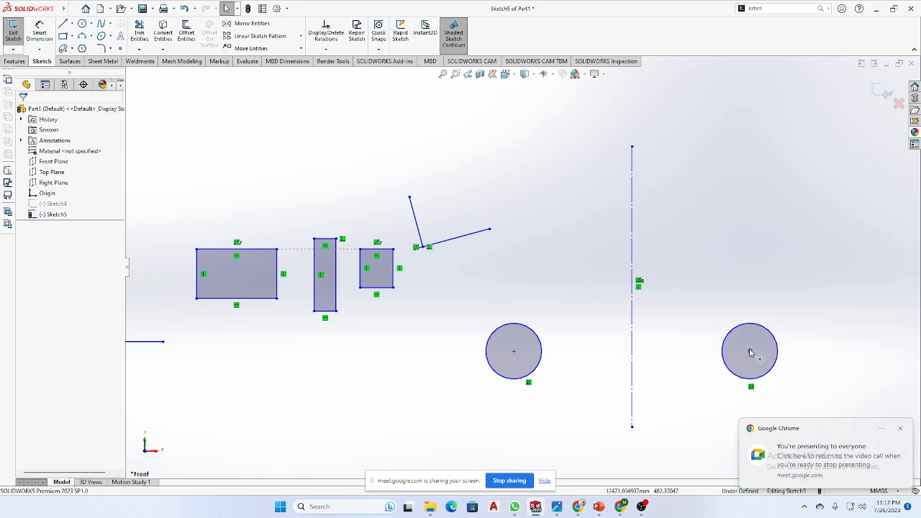
Move the symmetric circles up by the right circle's center and back down by the left circle's center to demonstrate the relation
{"action": "left_click_drag", "start_coordinate": [749, 353], "coordinate": [709, 259]}
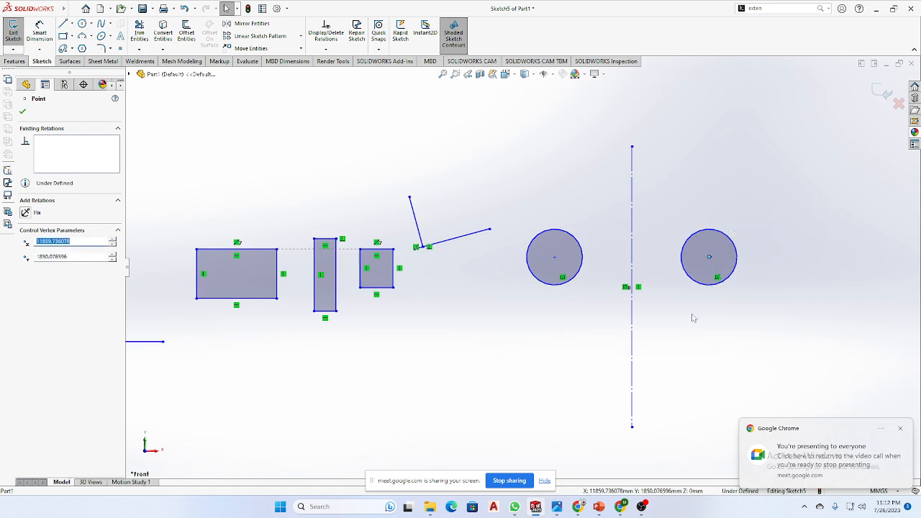
{"action": "left_click", "coordinate": [686, 350]}
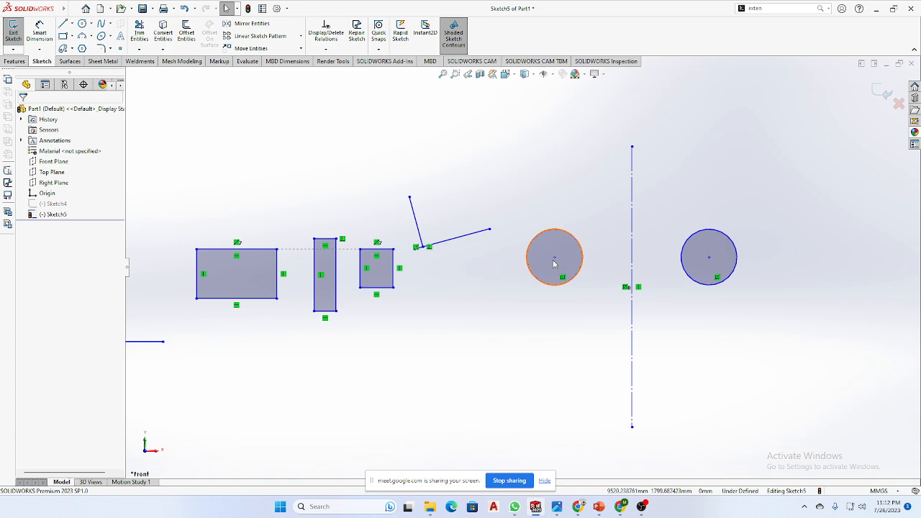
{"action": "left_click_drag", "start_coordinate": [554, 257], "coordinate": [536, 362]}
{"action": "key", "text": "Escape"}
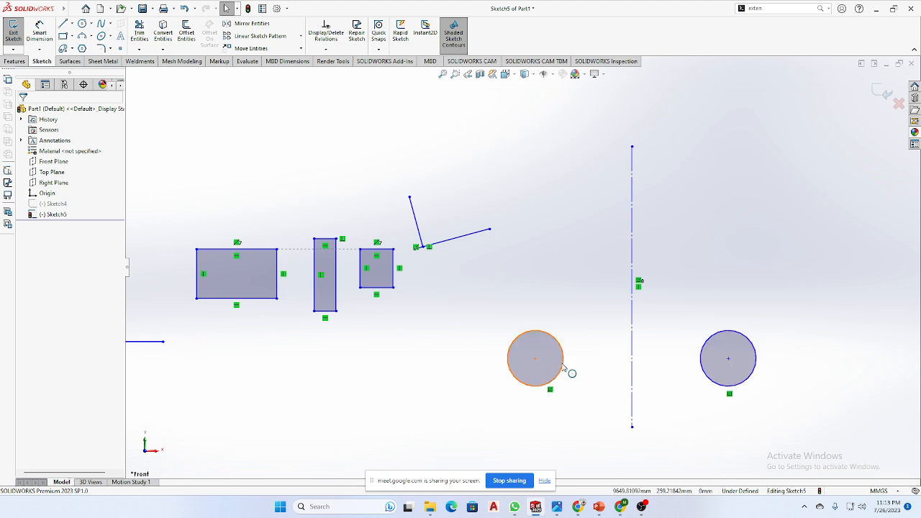
Sketch four circles above the symmetric pair, two per side of the construction line, the outer left one about 534 mm in radius
{"action": "left_click", "coordinate": [82, 23]}
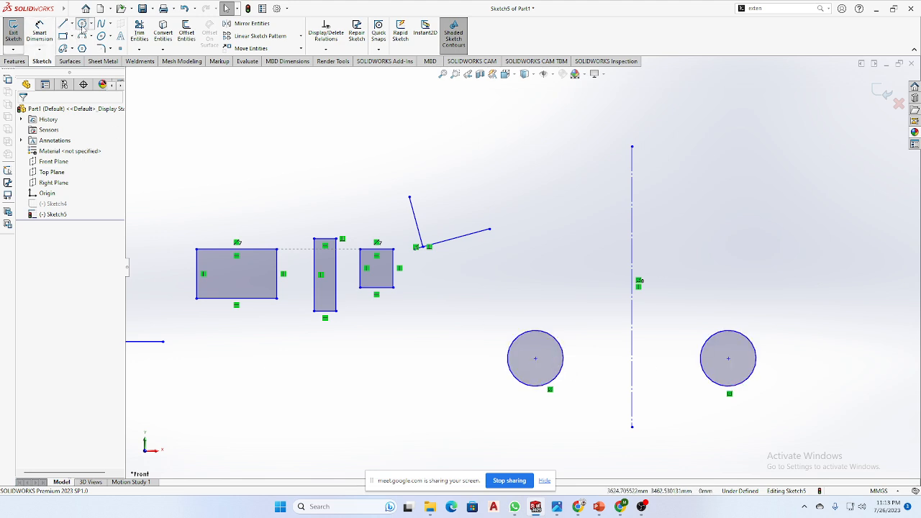
{"action": "left_click", "coordinate": [526, 175]}
{"action": "left_click", "coordinate": [500, 196]}
{"action": "left_click", "coordinate": [597, 164]}
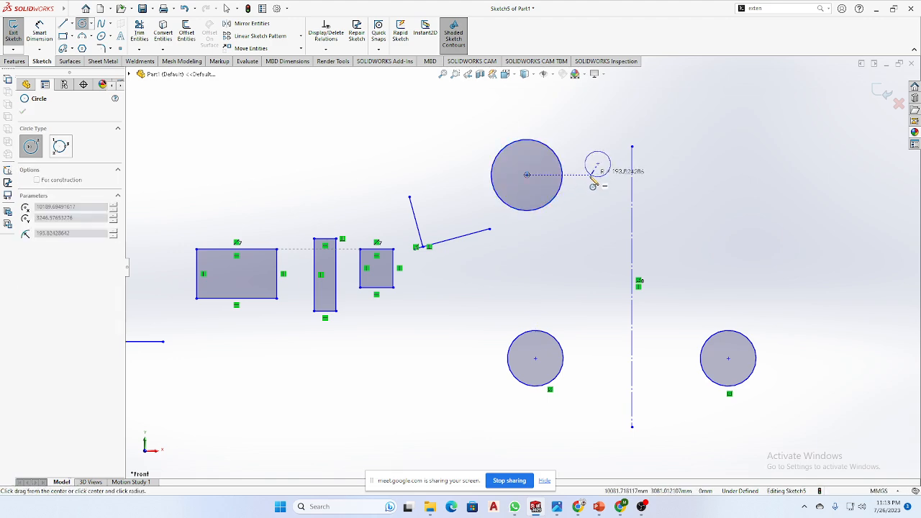
{"action": "left_click", "coordinate": [612, 180]}
{"action": "left_click", "coordinate": [684, 164]}
{"action": "left_click", "coordinate": [690, 176]}
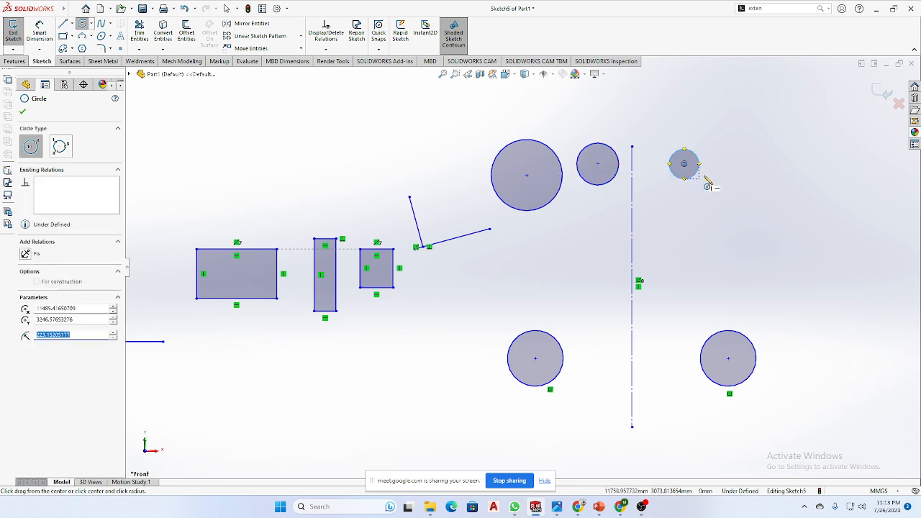
{"action": "left_click", "coordinate": [753, 167]}
{"action": "left_click", "coordinate": [761, 191]}
{"action": "key", "text": "Escape"}
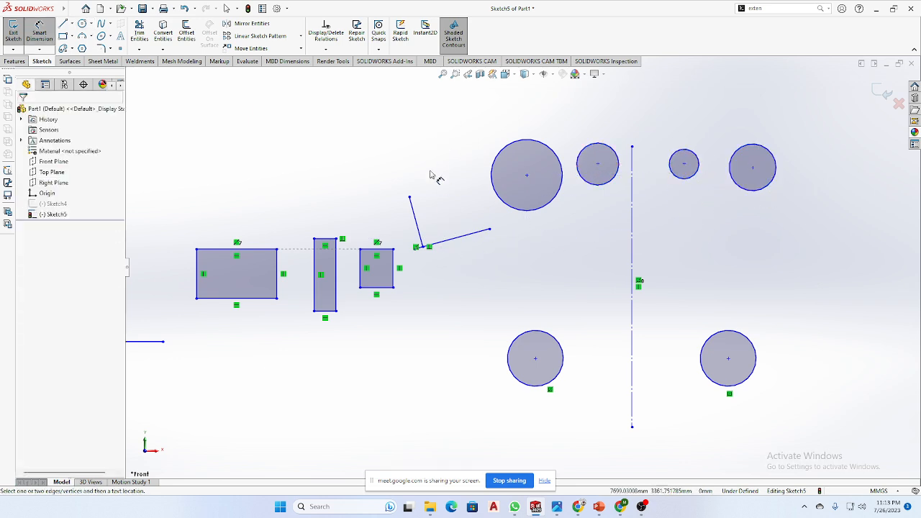
Try to make the four upper circles symmetric by selecting them all together with the construction line
{"action": "left_click", "coordinate": [497, 184]}
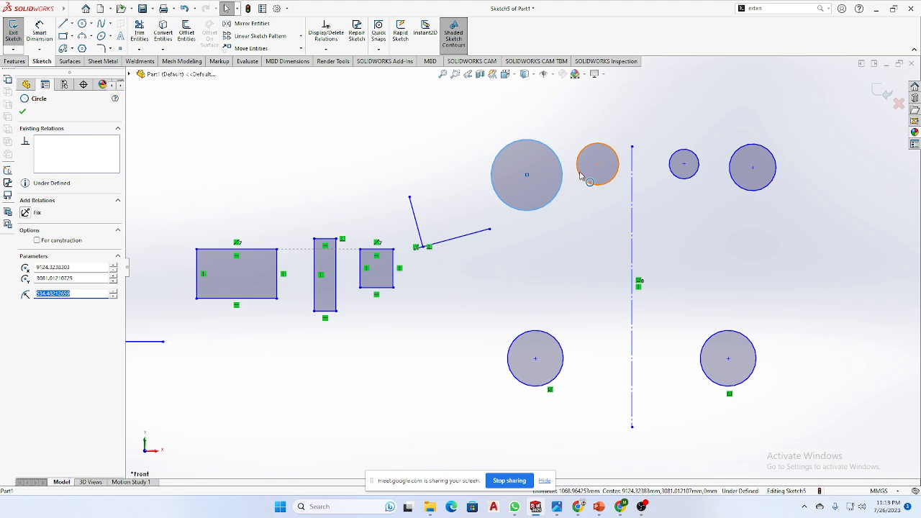
{"action": "left_click", "coordinate": [608, 175], "text": "ctrl"}
{"action": "left_click", "coordinate": [632, 173], "text": "ctrl"}
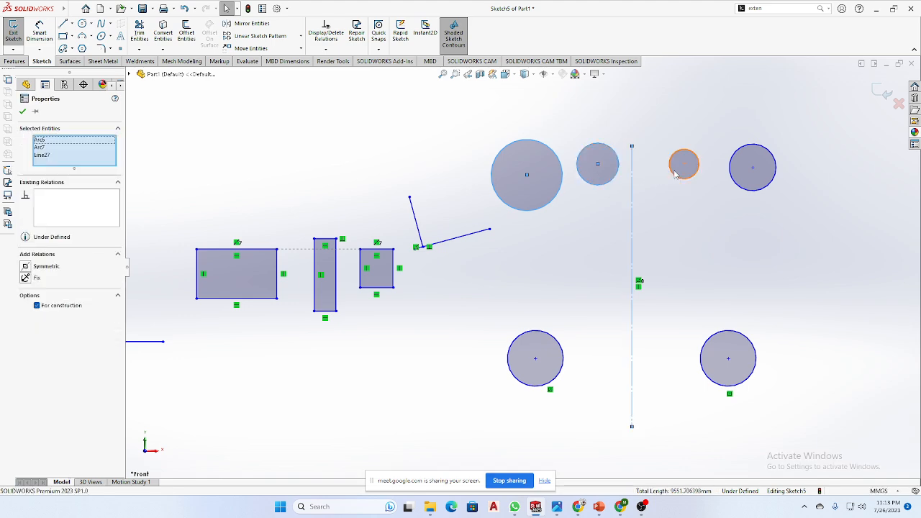
{"action": "left_click", "coordinate": [695, 174], "text": "ctrl"}
{"action": "left_click", "coordinate": [735, 188], "text": "ctrl"}
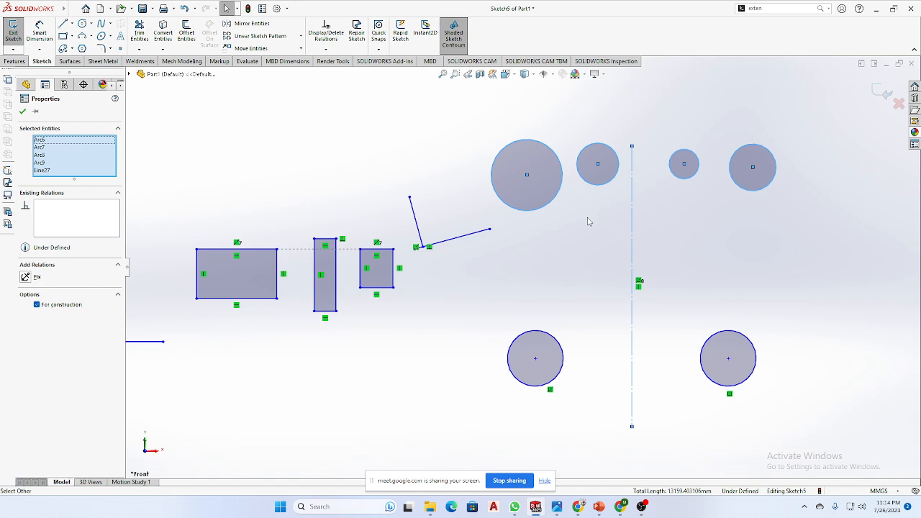
{"action": "left_click", "coordinate": [559, 234]}
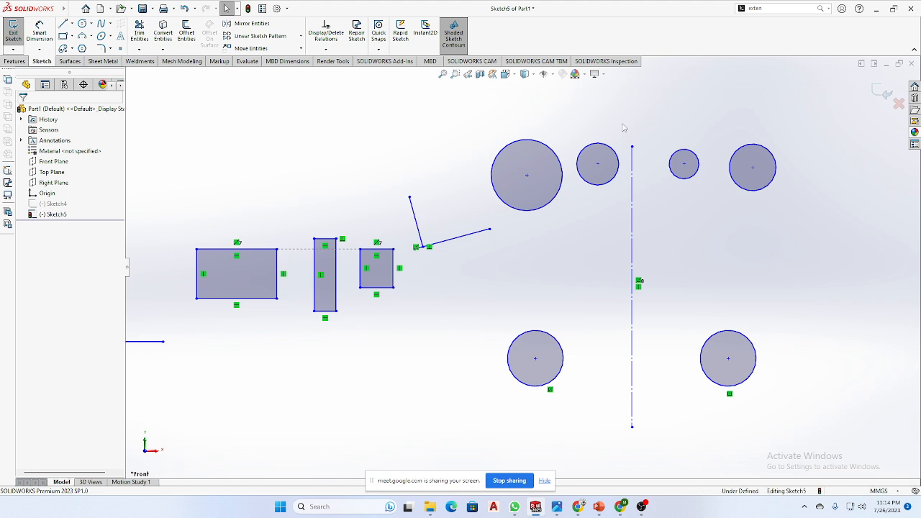
Select the two upper circles on each side of the construction line as separate pairs to examine the relations offered
{"action": "left_click_drag", "start_coordinate": [626, 123], "coordinate": [489, 214]}
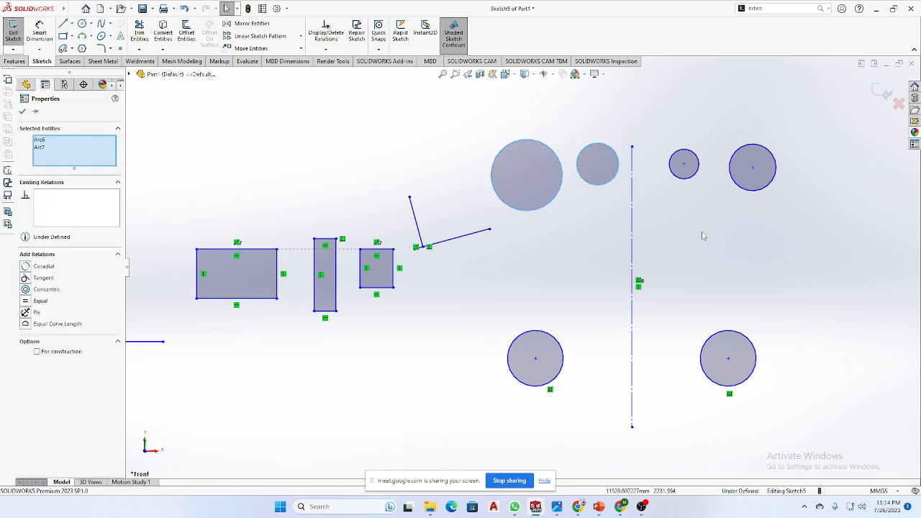
{"action": "left_click", "coordinate": [745, 235]}
{"action": "left_click_drag", "start_coordinate": [801, 137], "coordinate": [647, 221]}
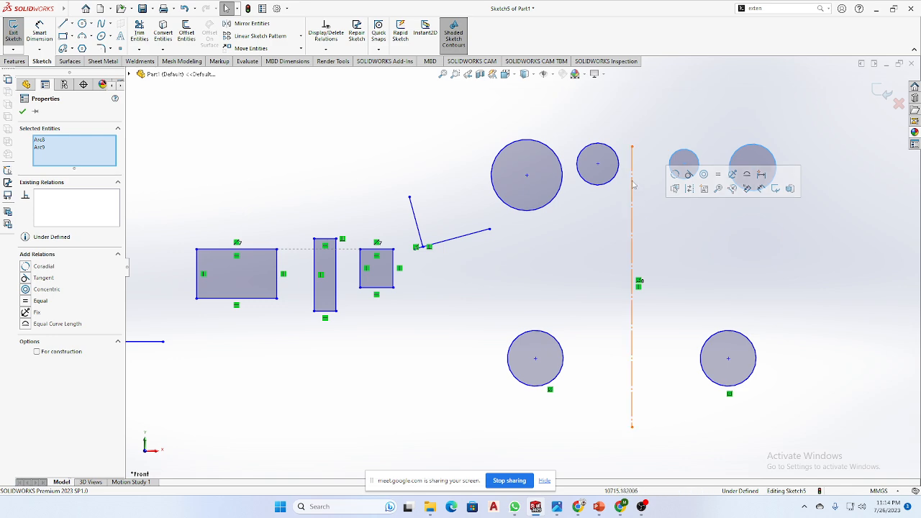
{"action": "left_click_drag", "start_coordinate": [622, 135], "coordinate": [491, 214]}
{"action": "left_click", "coordinate": [733, 271]}
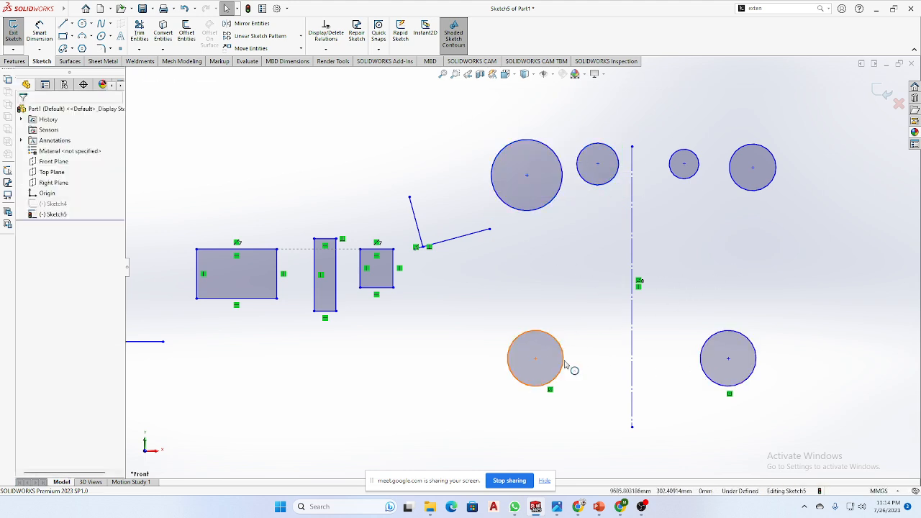
Delete the four upper circles on both sides of the construction line
{"action": "left_click_drag", "start_coordinate": [811, 131], "coordinate": [656, 221]}
{"action": "key", "text": "Delete"}
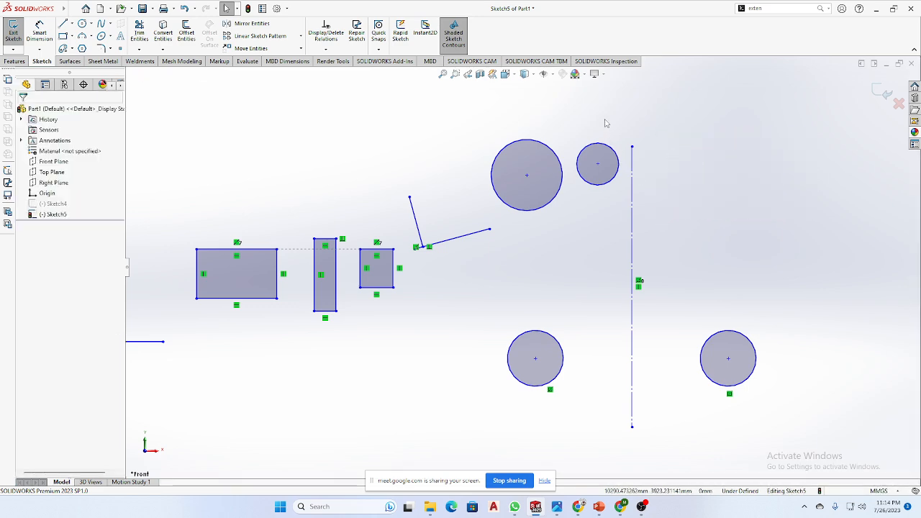
{"action": "left_click_drag", "start_coordinate": [605, 119], "coordinate": [490, 218]}
{"action": "key", "text": "Delete"}
Sketch a corner rectangle about 5693 mm wide and 2463 mm high to the right of the symmetric circles
{"action": "scroll", "coordinate": [726, 325], "scroll_direction": "up", "scroll_amount": 4}
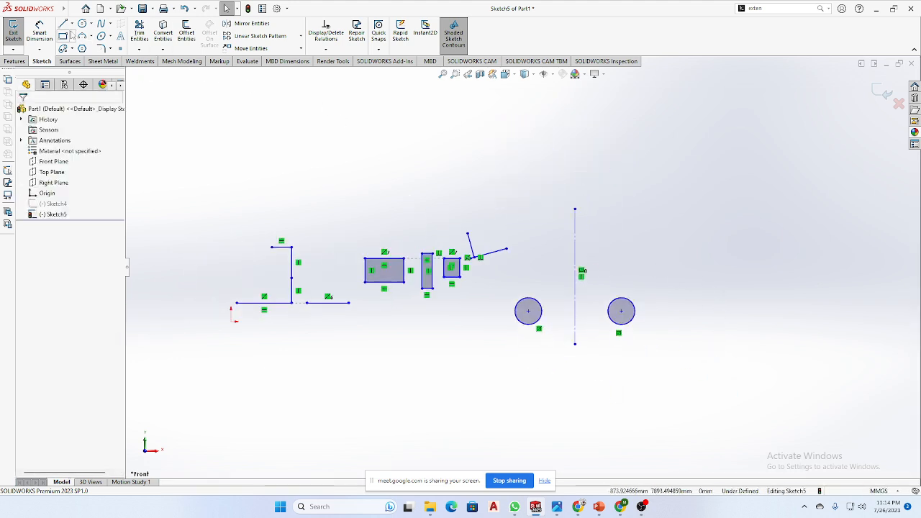
{"action": "left_click", "coordinate": [63, 35]}
{"action": "scroll", "coordinate": [520, 267], "scroll_direction": "up", "scroll_amount": 3}
{"action": "left_click", "coordinate": [558, 194]}
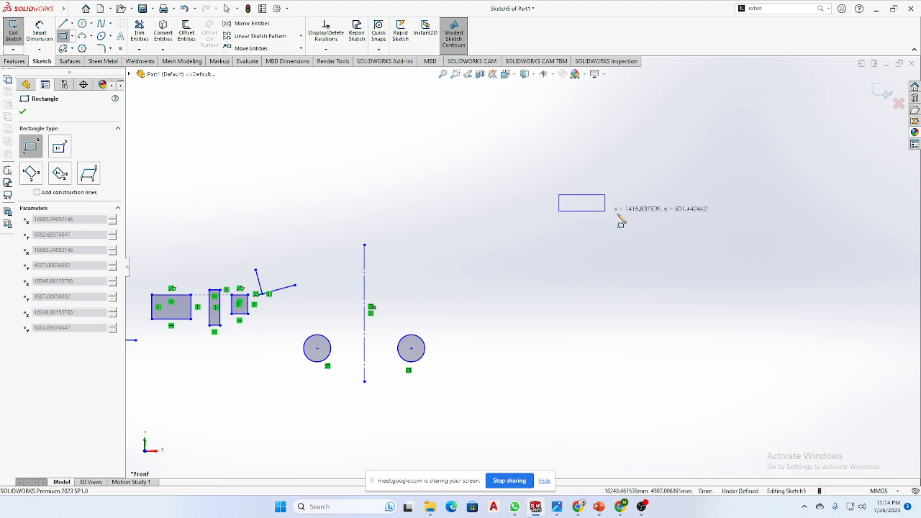
{"action": "left_click", "coordinate": [744, 274]}
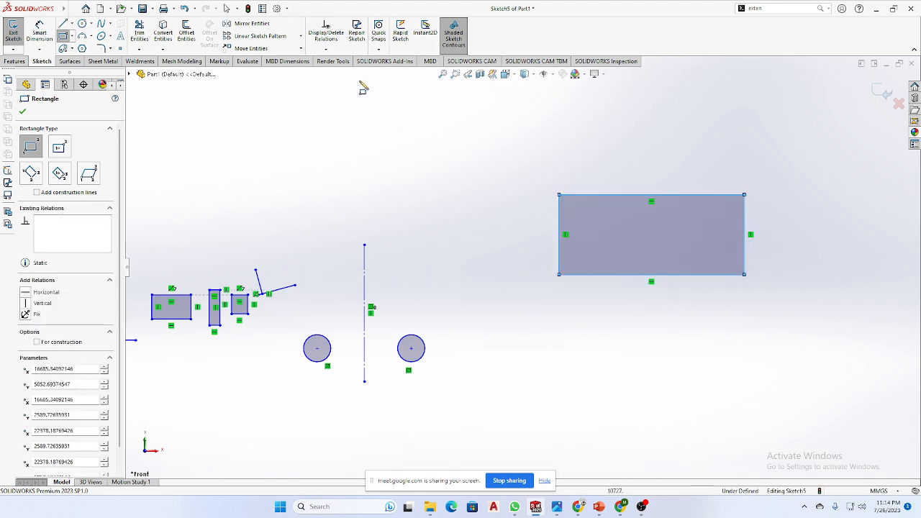
Sketch a separate slanted line upward from each upper corner of the large rectangle, both leaning left
{"action": "left_click", "coordinate": [62, 24]}
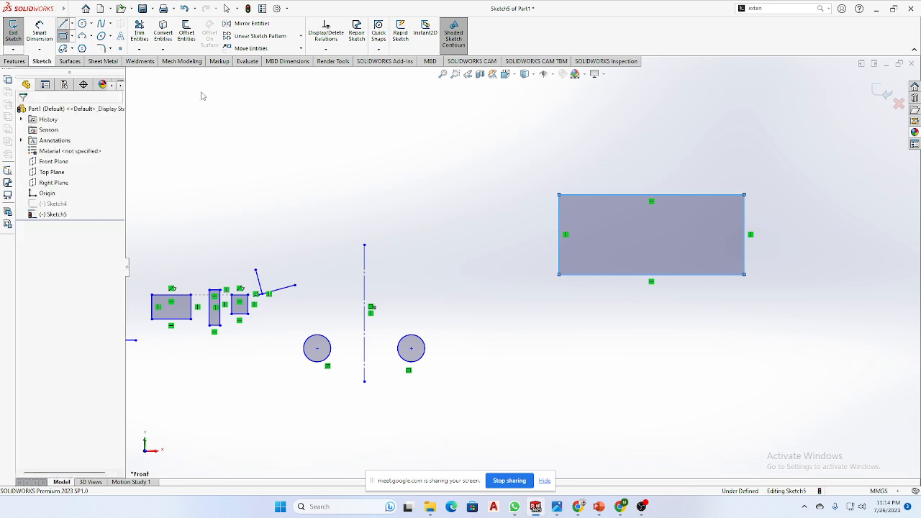
{"action": "left_click", "coordinate": [559, 195]}
{"action": "left_click", "coordinate": [530, 123]}
{"action": "right_click", "coordinate": [551, 121]}
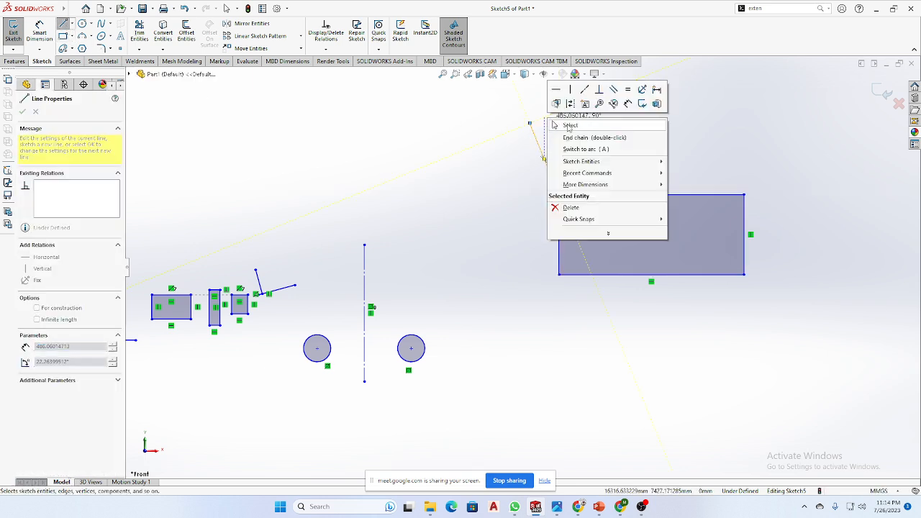
{"action": "left_click", "coordinate": [568, 126]}
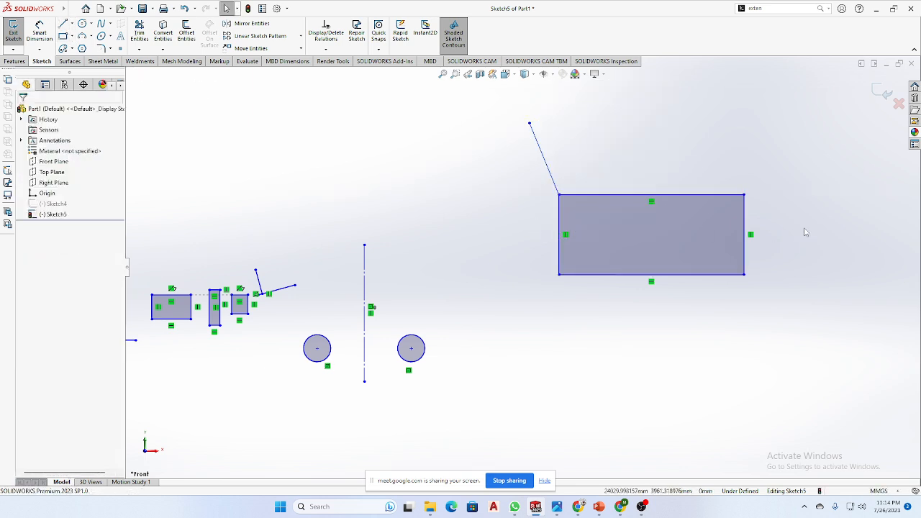
{"action": "left_click", "coordinate": [67, 25]}
{"action": "left_click", "coordinate": [745, 195]}
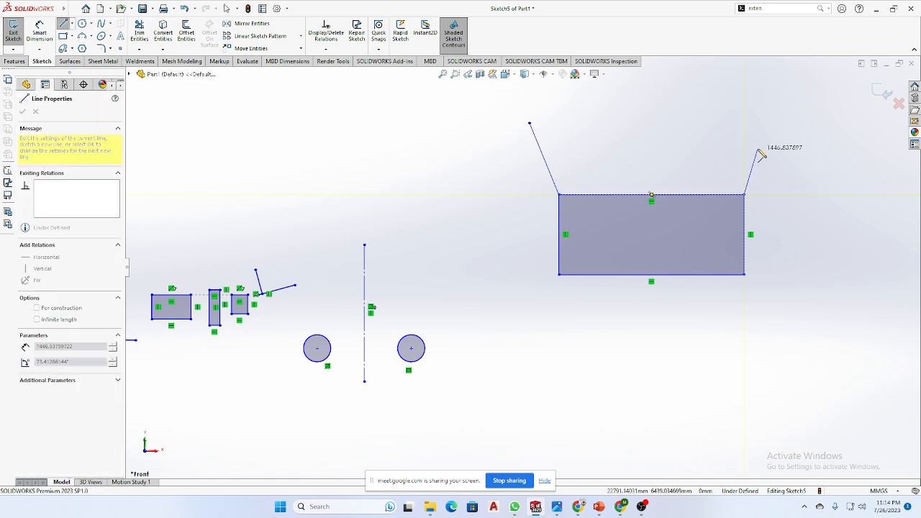
{"action": "left_click", "coordinate": [717, 130]}
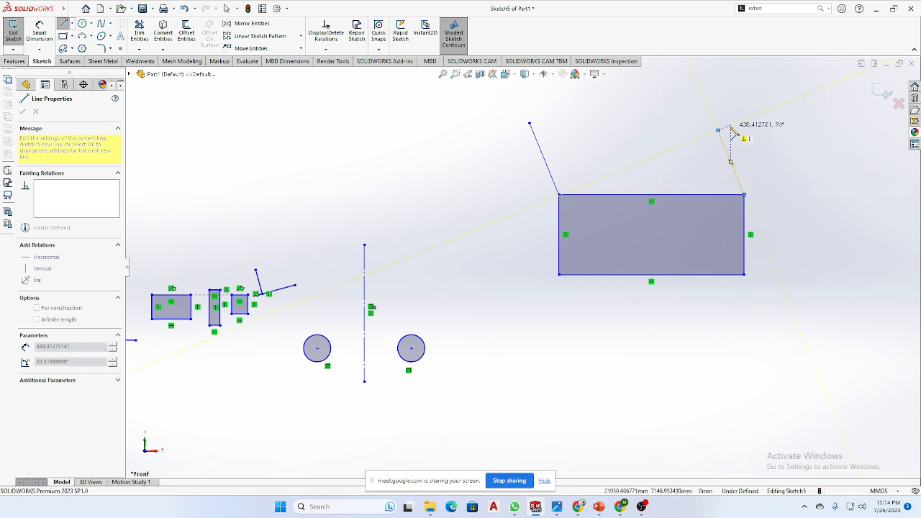
{"action": "right_click", "coordinate": [723, 134]}
{"action": "left_click", "coordinate": [741, 131]}
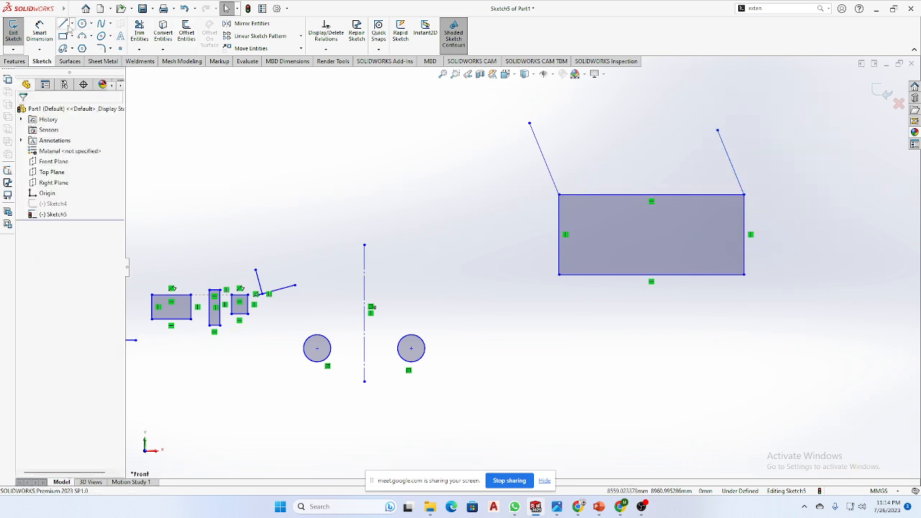
Sketch a vertical centerline about 3156 mm long upward from the midpoint of the large rectangle's top edge
{"action": "left_click", "coordinate": [71, 24]}
{"action": "left_click", "coordinate": [89, 45]}
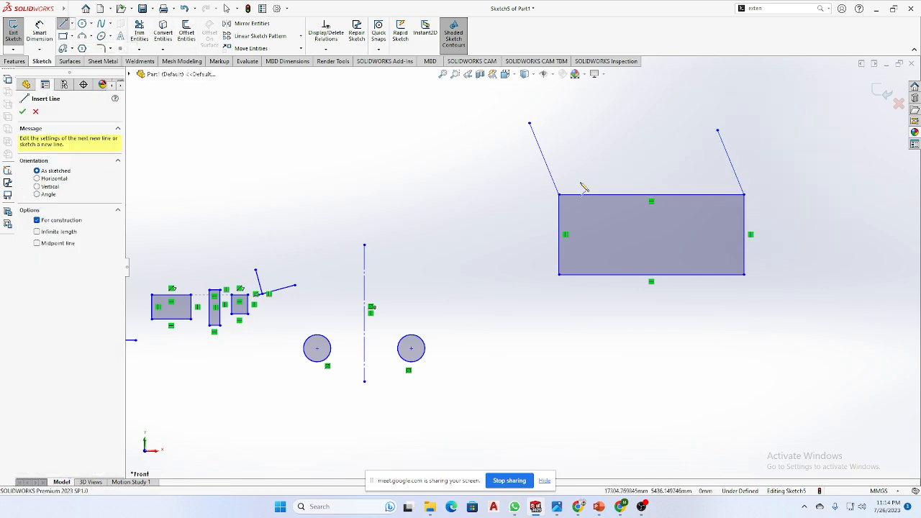
{"action": "left_click", "coordinate": [651, 194]}
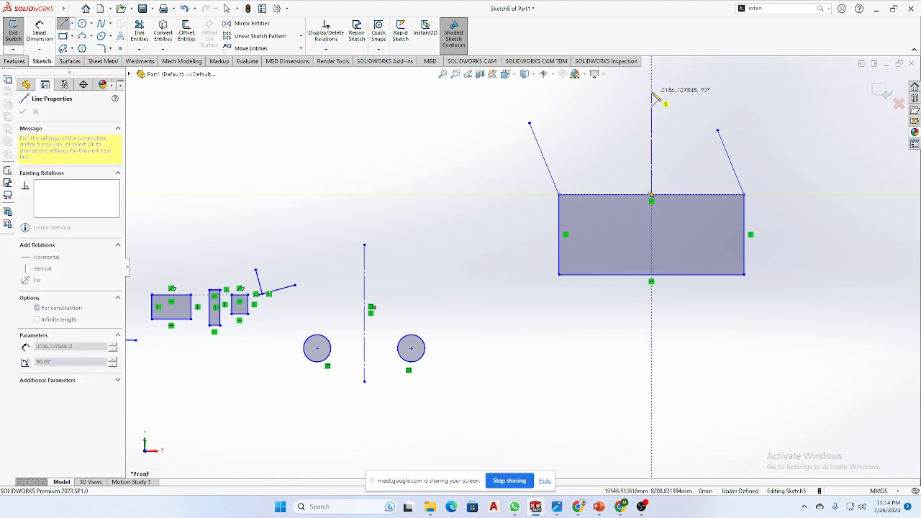
{"action": "left_click", "coordinate": [676, 93]}
{"action": "right_click", "coordinate": [679, 92]}
{"action": "left_click", "coordinate": [720, 97]}
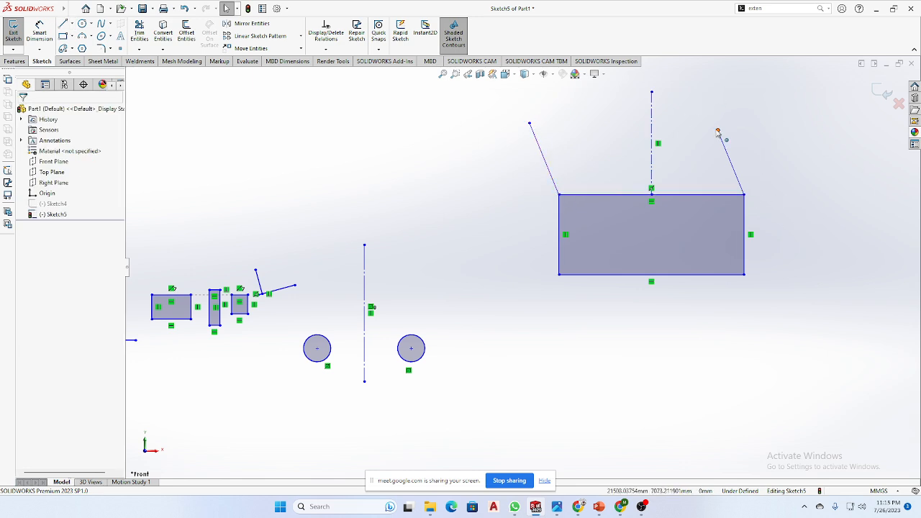
Move the upper end of the slanted line at the large rectangle's right corner outward so the line leans right
{"action": "left_click_drag", "start_coordinate": [717, 130], "coordinate": [797, 127]}
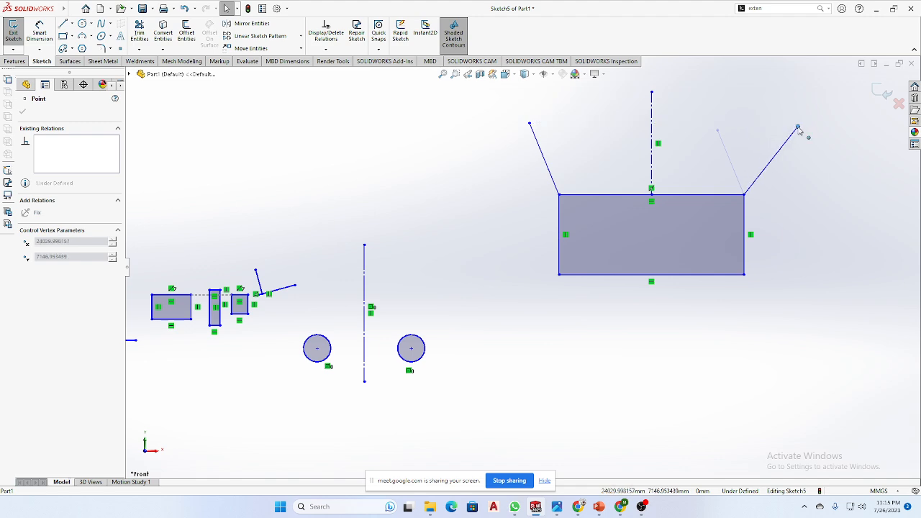
{"action": "left_click", "coordinate": [816, 179]}
{"action": "scroll", "coordinate": [762, 171], "scroll_direction": "down", "scroll_amount": 1}
{"action": "scroll", "coordinate": [762, 171], "scroll_direction": "up", "scroll_amount": 1}
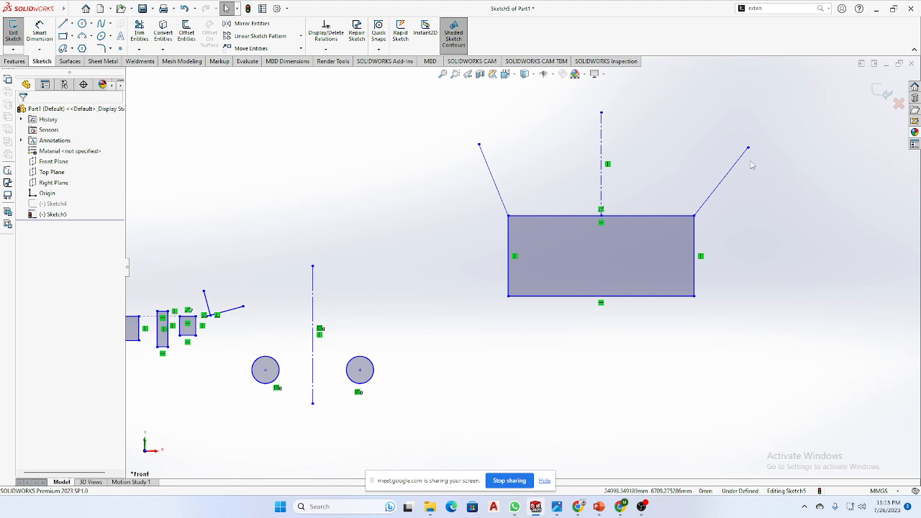
{"action": "mouse_move", "coordinate": [748, 149]}
{"action": "left_mouse_down"}
{"action": "mouse_move", "coordinate": [768, 147]}
{"action": "mouse_move", "coordinate": [721, 147]}
{"action": "mouse_move", "coordinate": [747, 145]}
{"action": "left_mouse_up"}
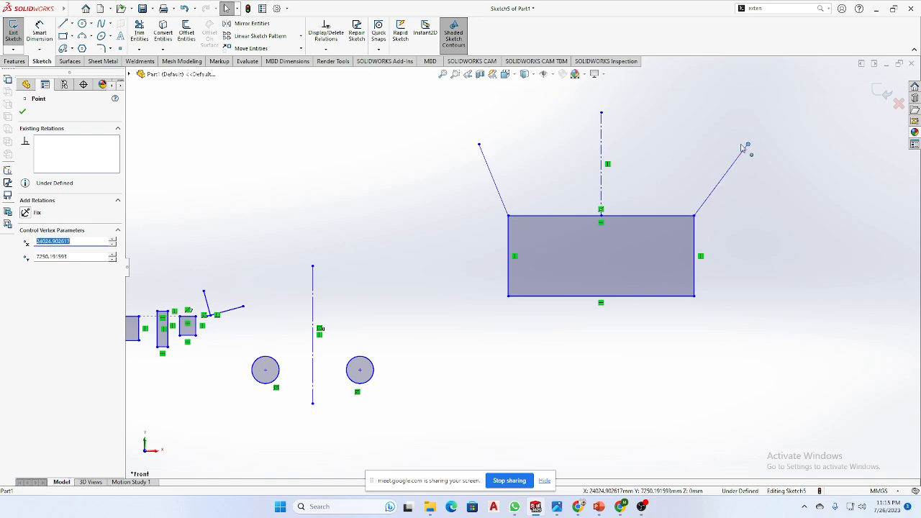
{"action": "left_click_drag", "start_coordinate": [749, 146], "coordinate": [735, 145]}
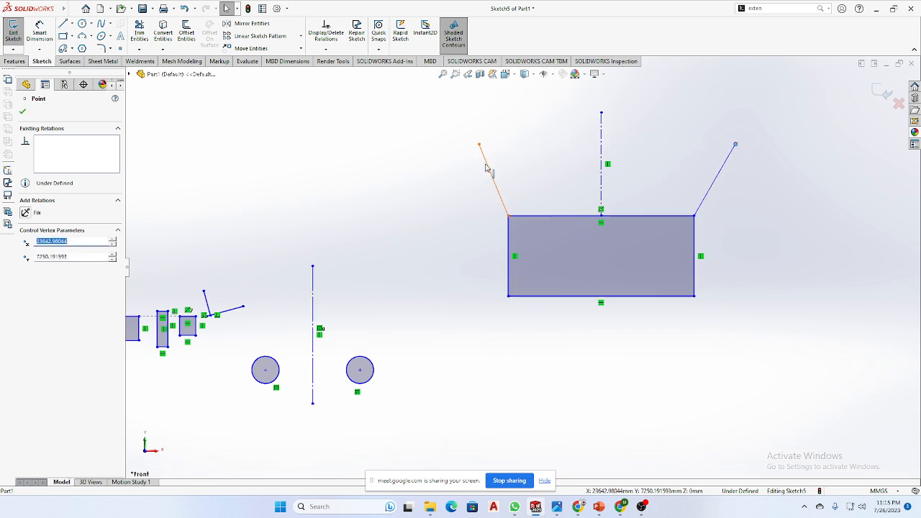
Dimension the angle between each slanted line and the vertical centerline above the large rectangle
{"action": "right_click_drag", "start_coordinate": [451, 274], "coordinate": [458, 198]}
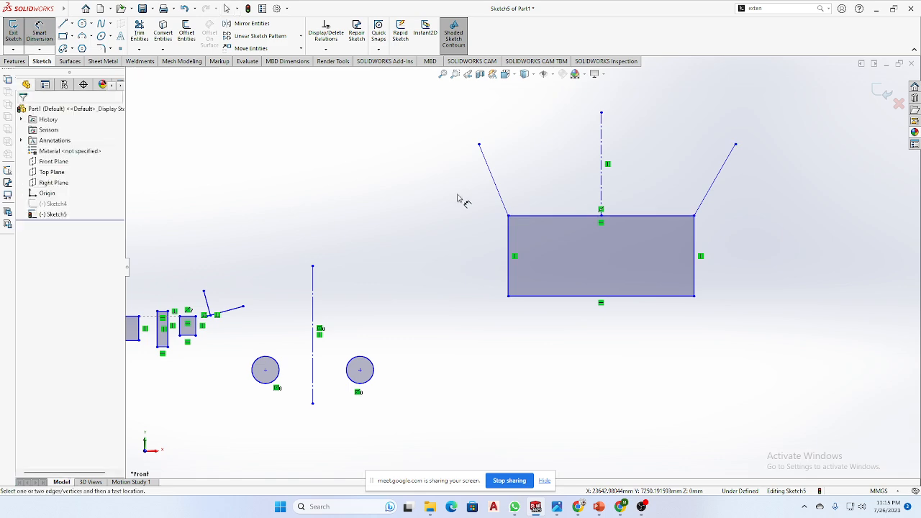
{"action": "left_click", "coordinate": [501, 194]}
{"action": "left_click", "coordinate": [600, 186]}
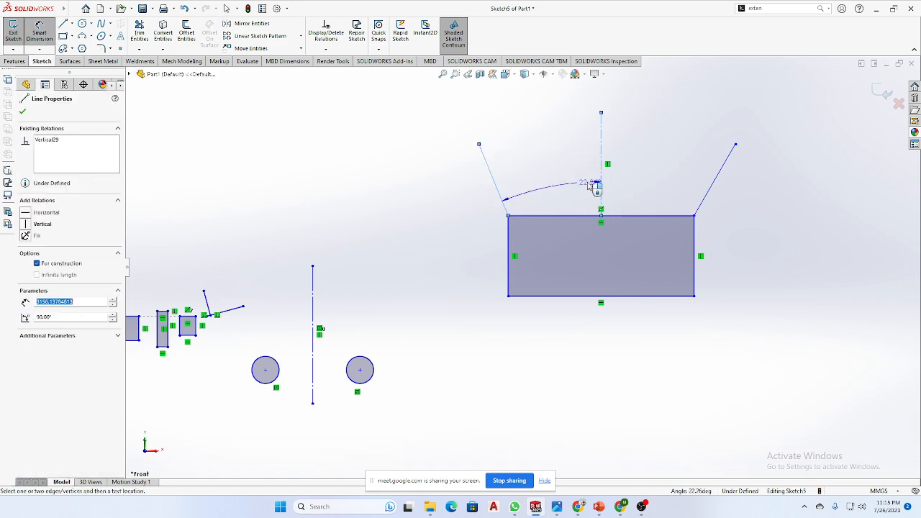
{"action": "left_click", "coordinate": [550, 189]}
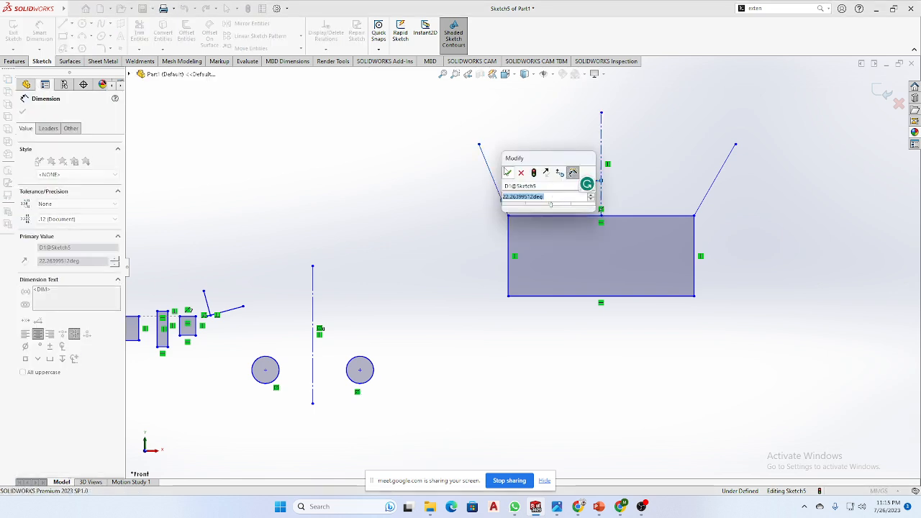
{"action": "left_click", "coordinate": [508, 173]}
{"action": "left_click", "coordinate": [603, 161]}
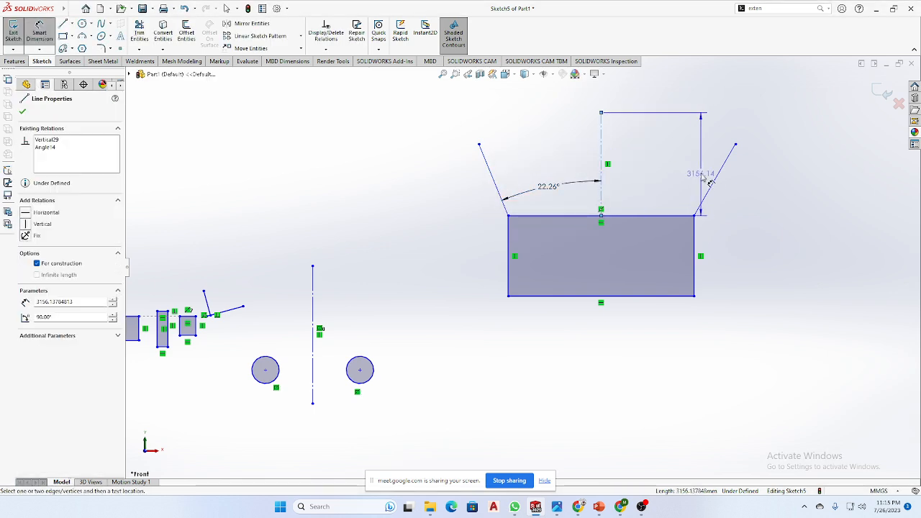
{"action": "left_click", "coordinate": [714, 185]}
{"action": "left_click", "coordinate": [659, 206]}
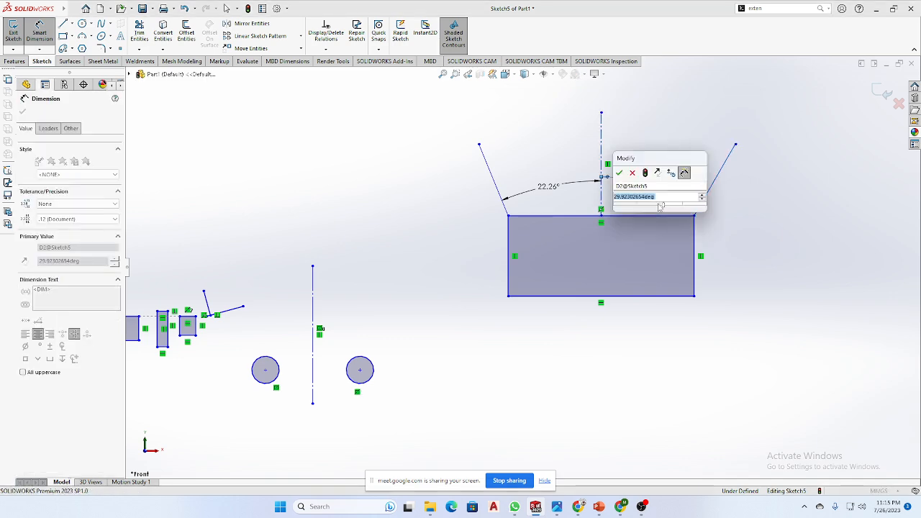
{"action": "left_click", "coordinate": [618, 174]}
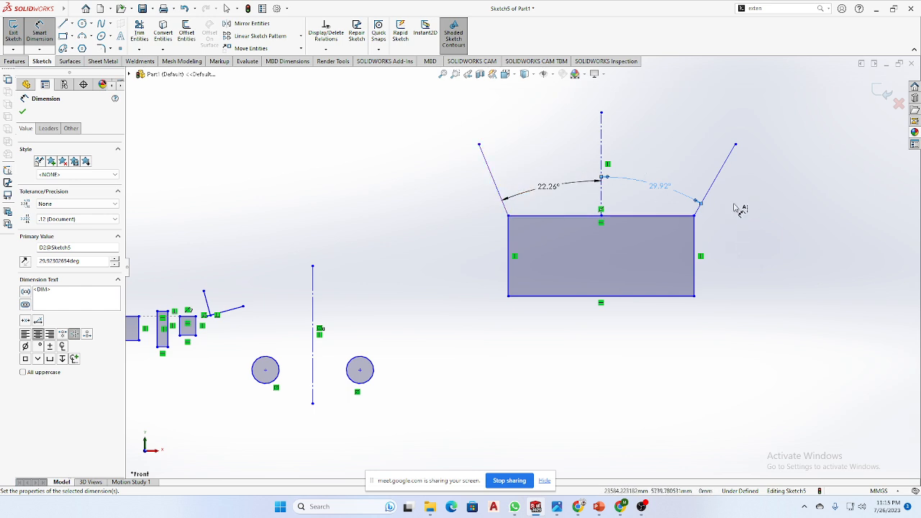
Delete both angle dimensions between the slanted lines and the centerline
{"action": "key", "text": "Escape"}
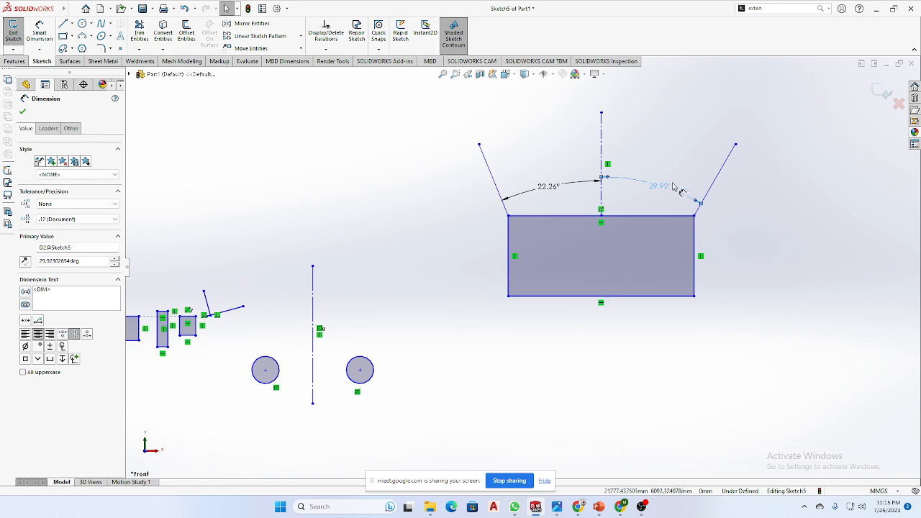
{"action": "key", "text": "Delete"}
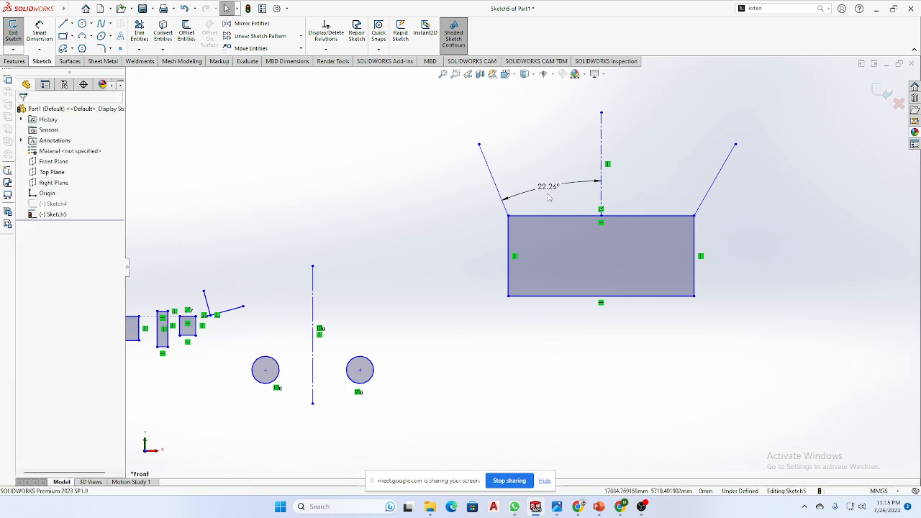
{"action": "left_click", "coordinate": [547, 187]}
{"action": "key", "text": "Delete"}
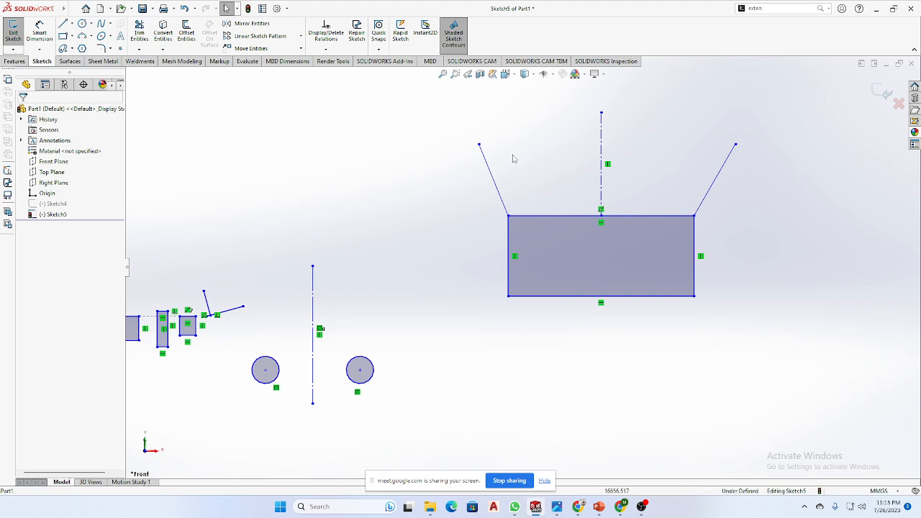
Dimension the lengths of the left and right slanted lines above the large rectangle
{"action": "key", "text": "d"}
{"action": "left_click", "coordinate": [498, 183]}
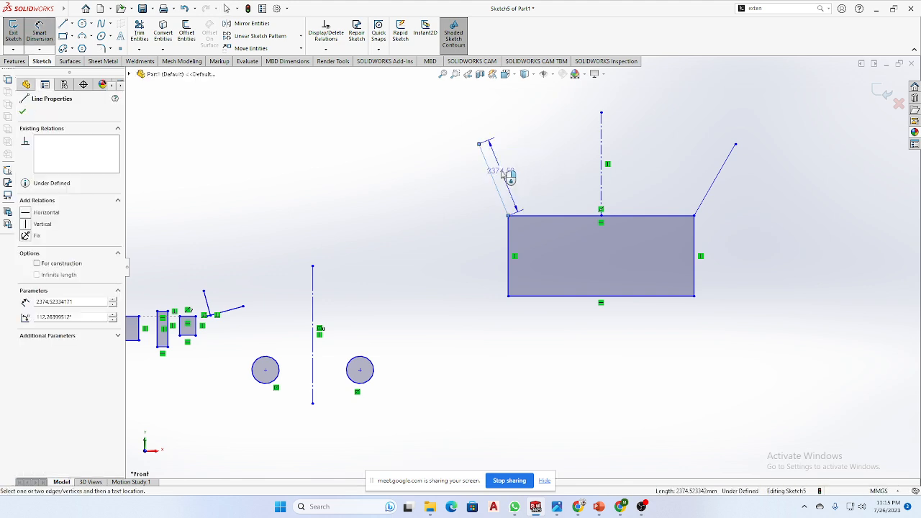
{"action": "left_click", "coordinate": [503, 172]}
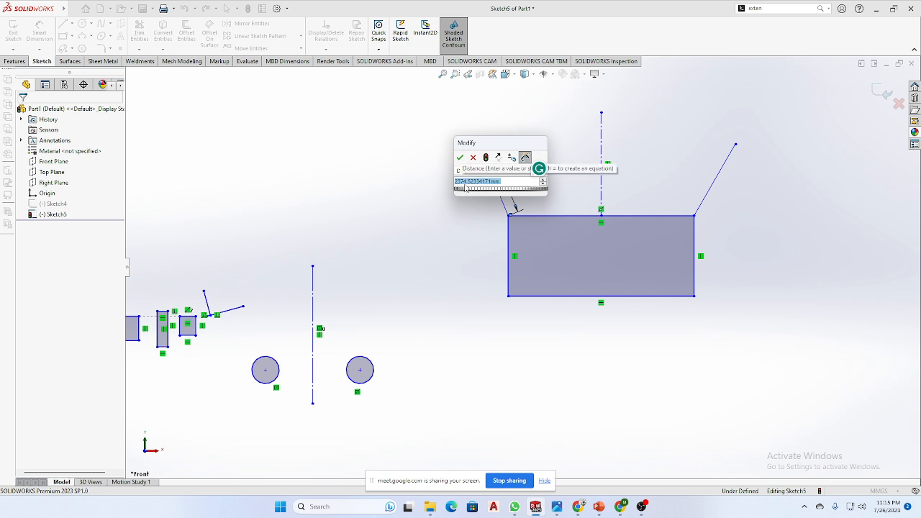
{"action": "left_click", "coordinate": [461, 158]}
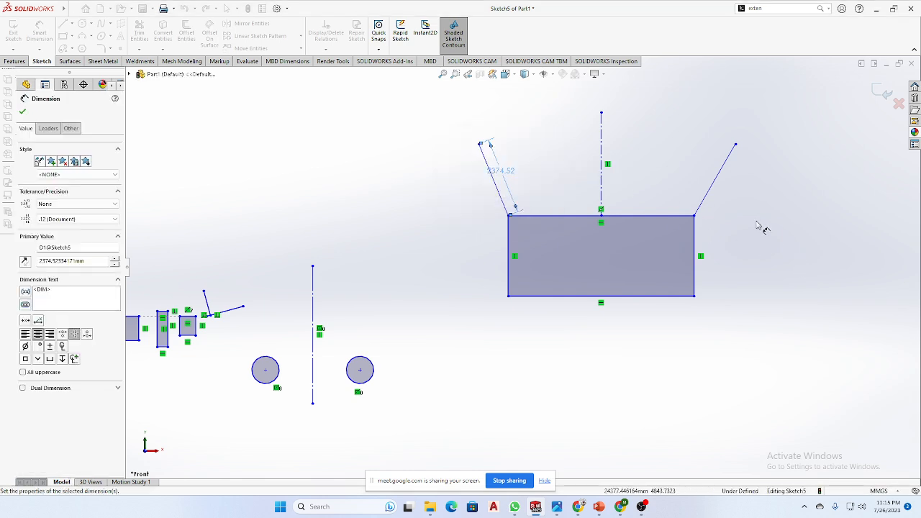
{"action": "left_click", "coordinate": [710, 189]}
{"action": "left_click", "coordinate": [738, 200]}
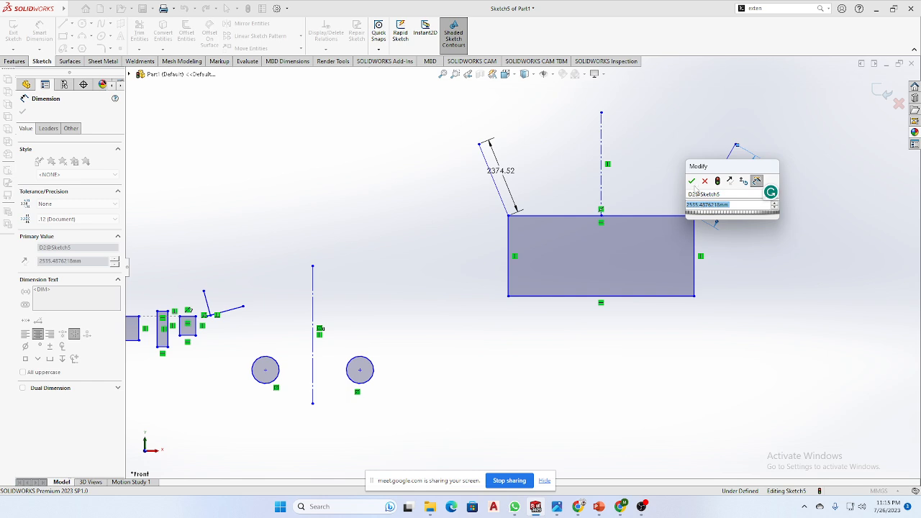
{"action": "key", "text": "Return"}
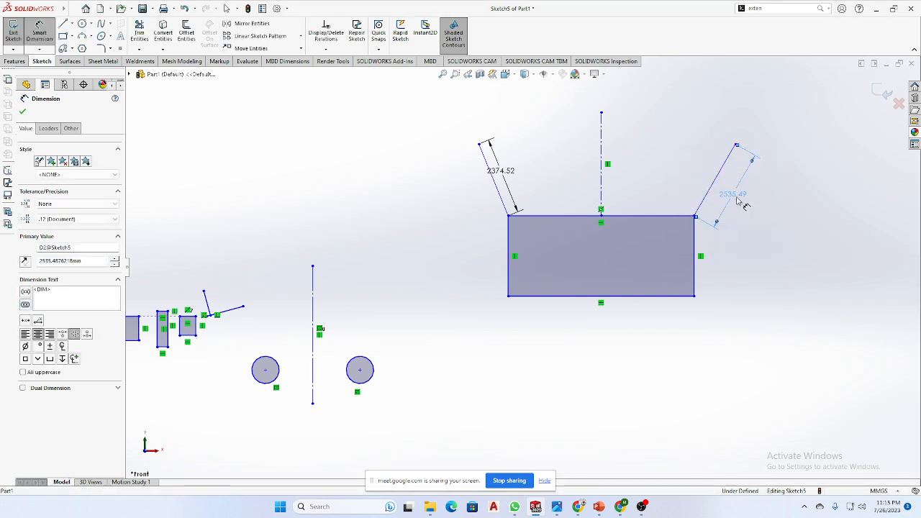
Delete the length dimensions of both slanted lines and leave dimensioning
{"action": "key", "text": "Delete"}
{"action": "left_click", "coordinate": [505, 175]}
{"action": "key", "text": "Delete"}
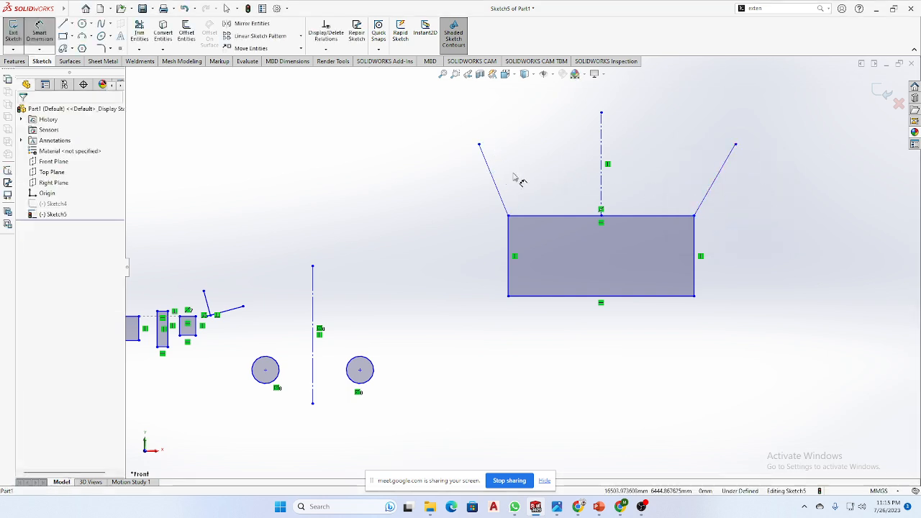
{"action": "key", "text": "Escape"}
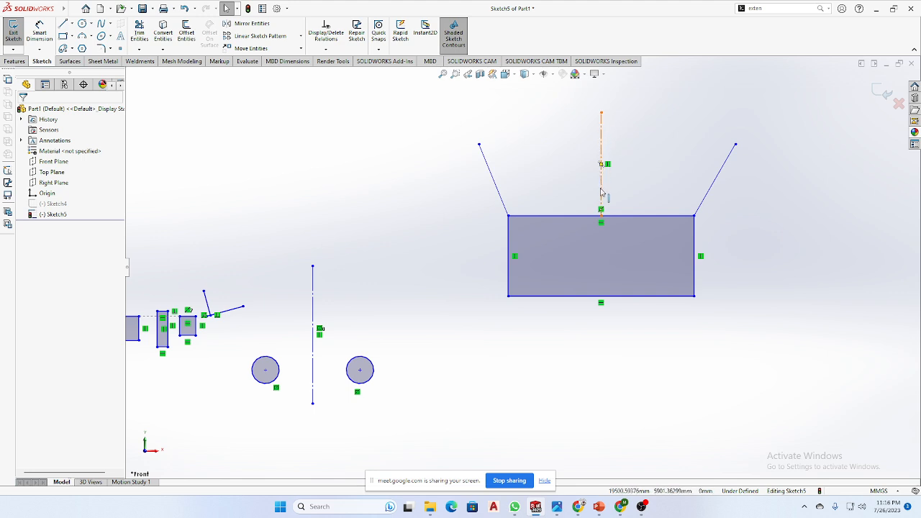
Apply a Symmetric relation to the two slanted lines about the vertical centerline above the large rectangle
{"action": "left_click", "coordinate": [502, 195]}
{"action": "left_click", "coordinate": [602, 186], "text": "ctrl"}
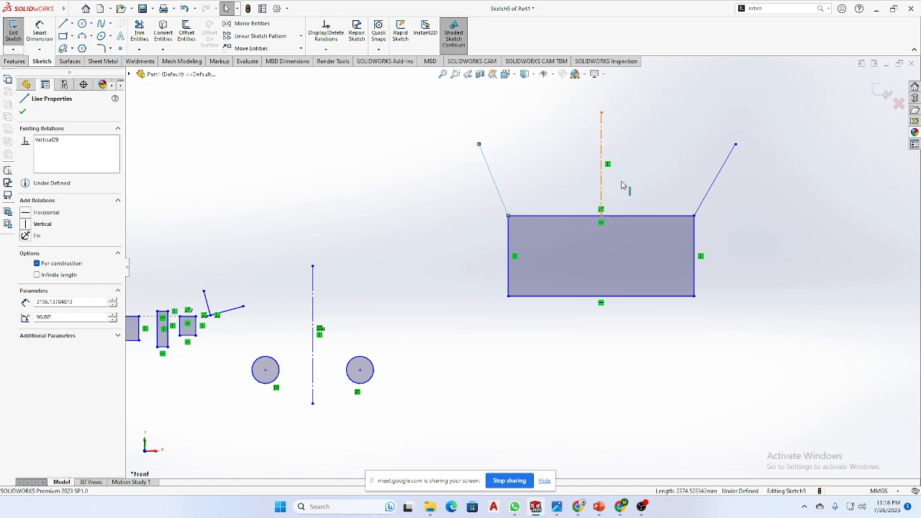
{"action": "left_click", "coordinate": [709, 193], "text": "ctrl"}
{"action": "left_click", "coordinate": [712, 192], "text": "ctrl"}
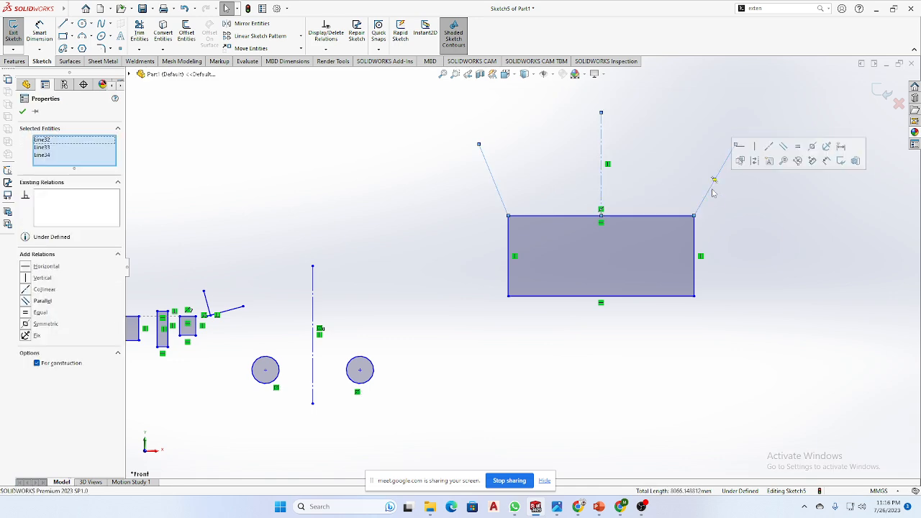
{"action": "left_click", "coordinate": [812, 147]}
{"action": "left_click", "coordinate": [815, 228]}
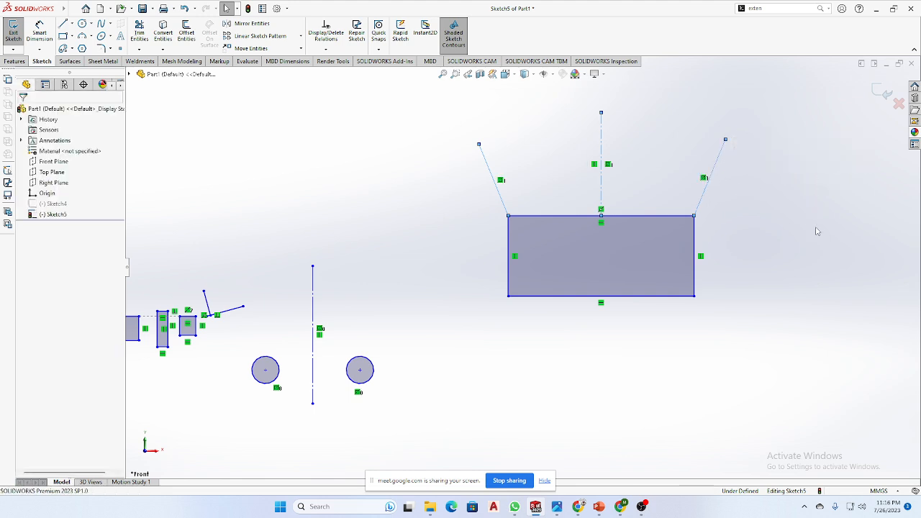
Dimension the angle between the right slanted line and the vertical centerline
{"action": "key", "text": "d"}
{"action": "left_click", "coordinate": [700, 202]}
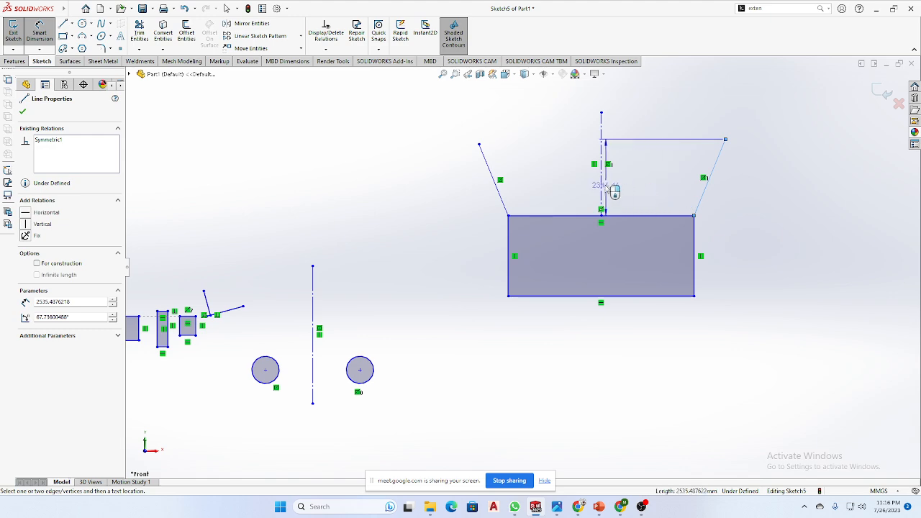
{"action": "left_click", "coordinate": [601, 193]}
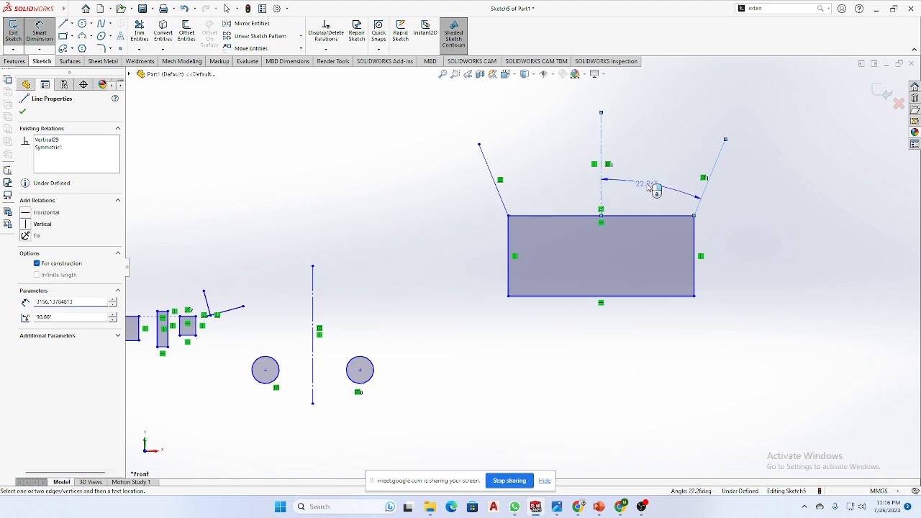
{"action": "left_click", "coordinate": [653, 189]}
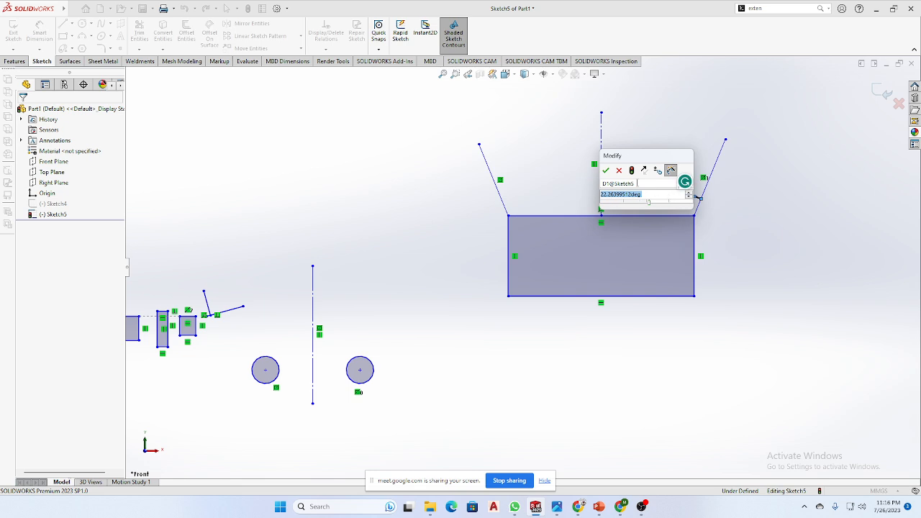
{"action": "left_click_drag", "start_coordinate": [646, 157], "coordinate": [862, 283]}
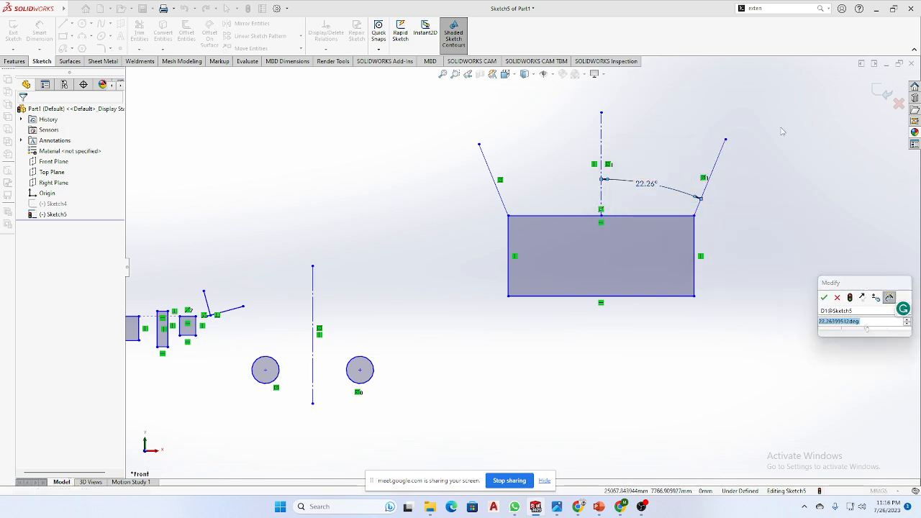
{"action": "key", "text": "Return"}
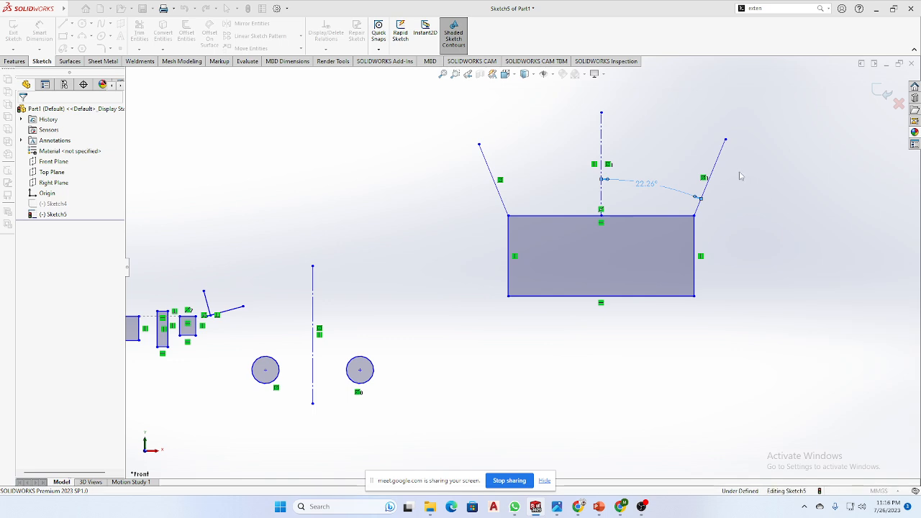
Dimension the length of the right slanted line and of the left slanted line
{"action": "left_click", "coordinate": [717, 166]}
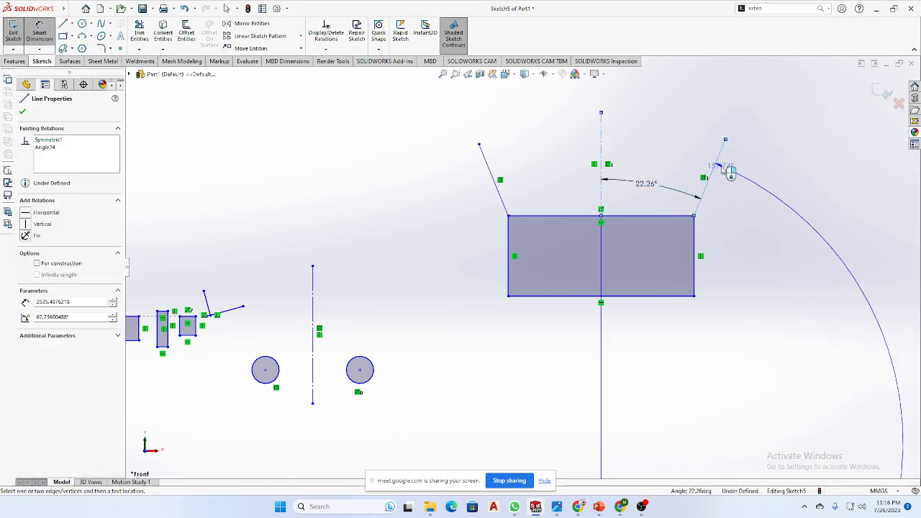
{"action": "key", "text": "Escape"}
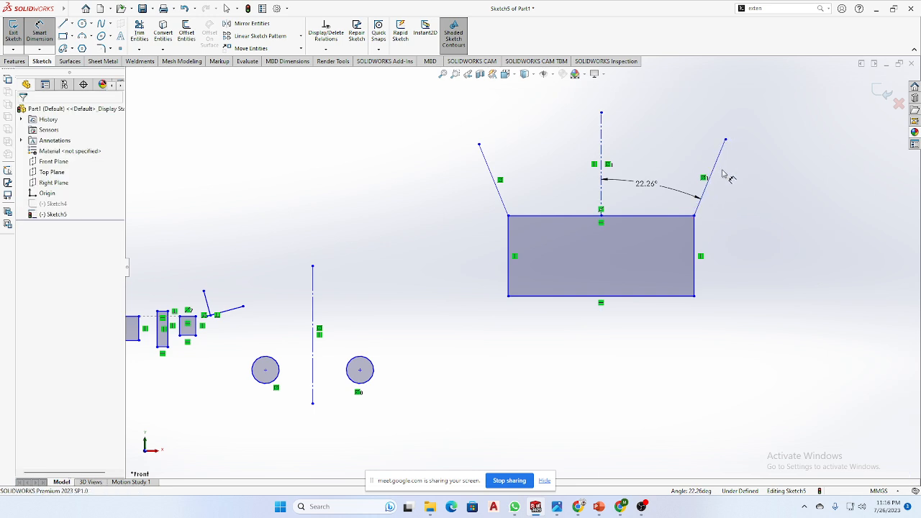
{"action": "left_click", "coordinate": [720, 174]}
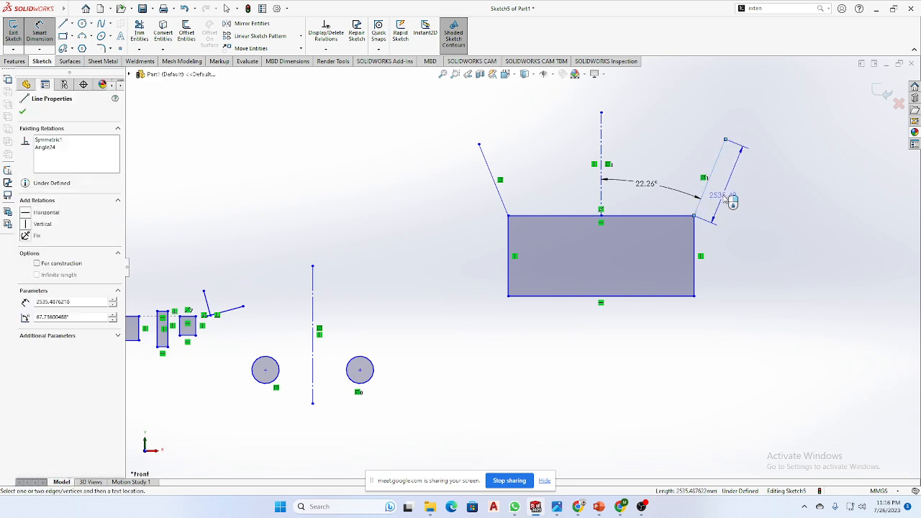
{"action": "left_click", "coordinate": [728, 199]}
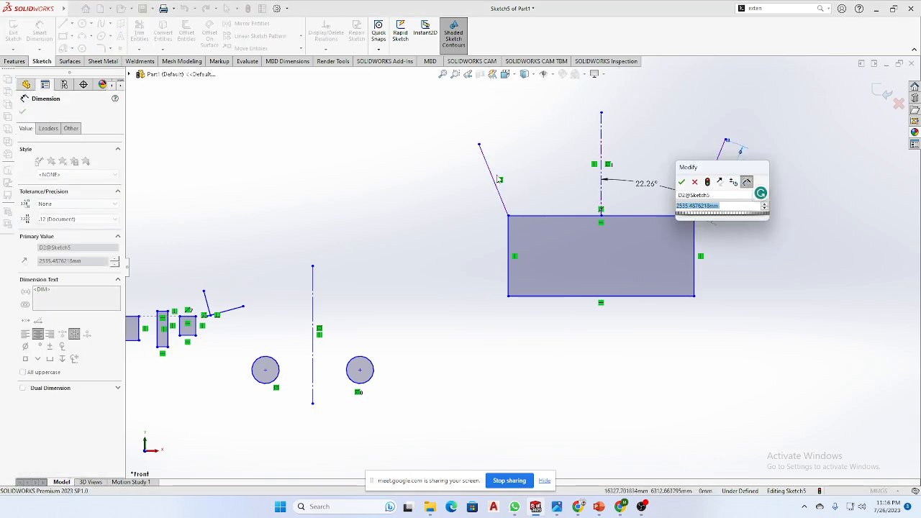
{"action": "left_click", "coordinate": [695, 181]}
{"action": "left_click", "coordinate": [490, 172]}
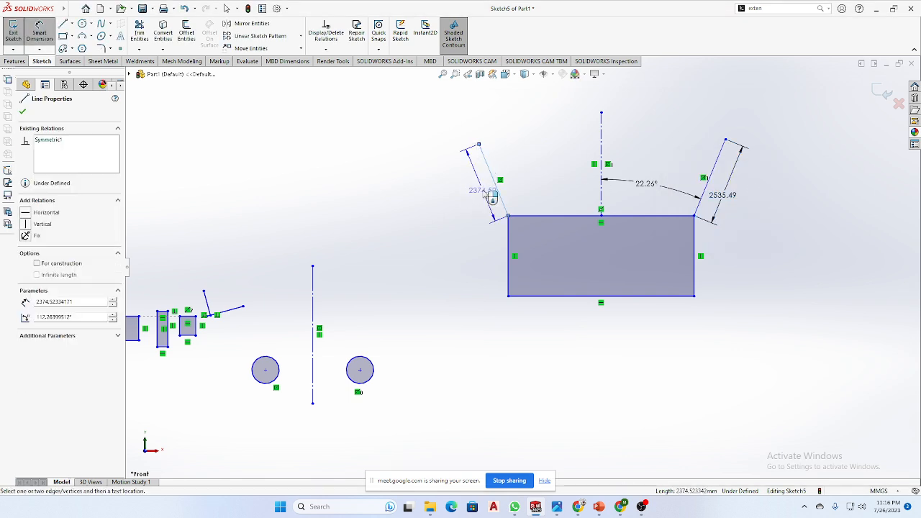
{"action": "left_click", "coordinate": [492, 198]}
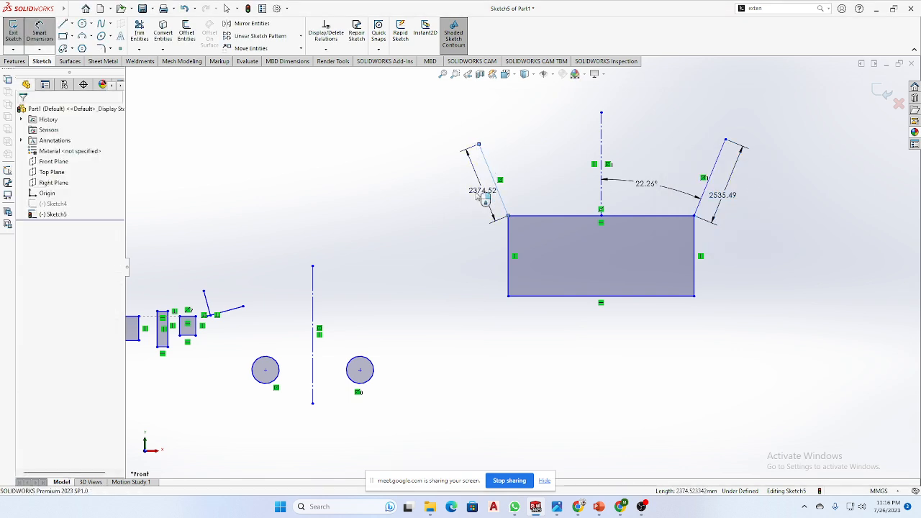
{"action": "left_click", "coordinate": [440, 178]}
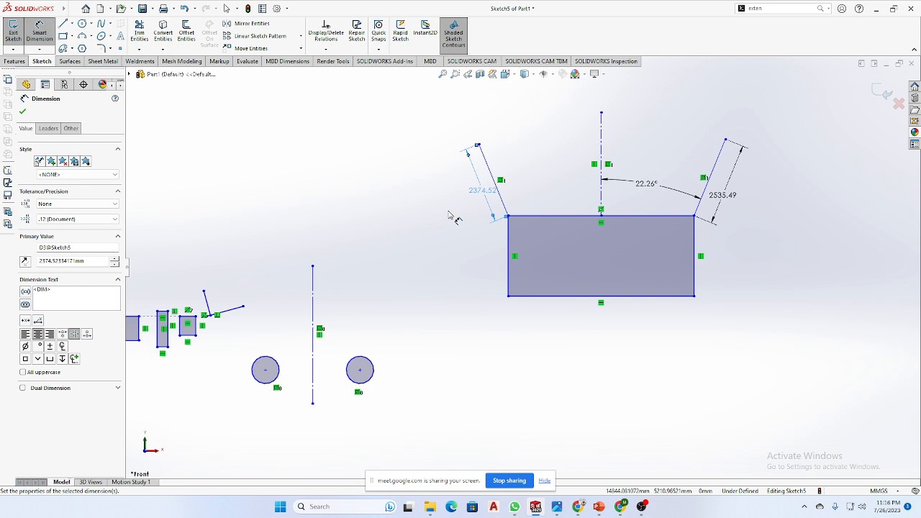
Reposition the left slanted line's length dimension, leave dimensioning, and undo the repositioning
{"action": "scroll", "coordinate": [502, 188], "scroll_direction": "down", "scroll_amount": 2}
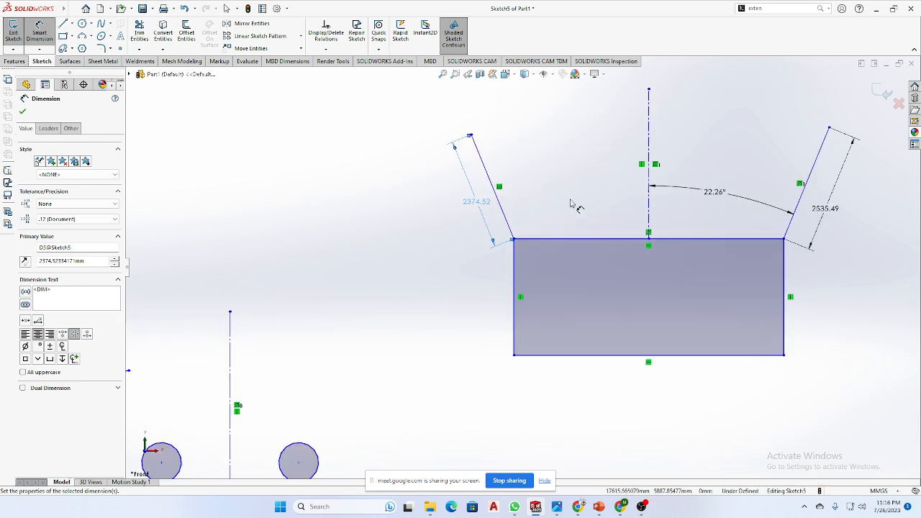
{"action": "scroll", "coordinate": [518, 270], "scroll_direction": "up", "scroll_amount": 2}
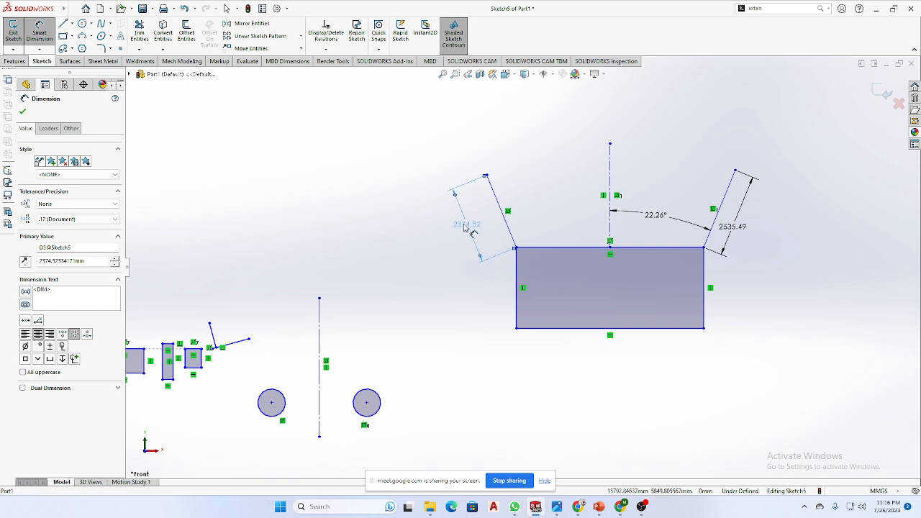
{"action": "left_click", "coordinate": [468, 227]}
{"action": "left_click", "coordinate": [382, 259]}
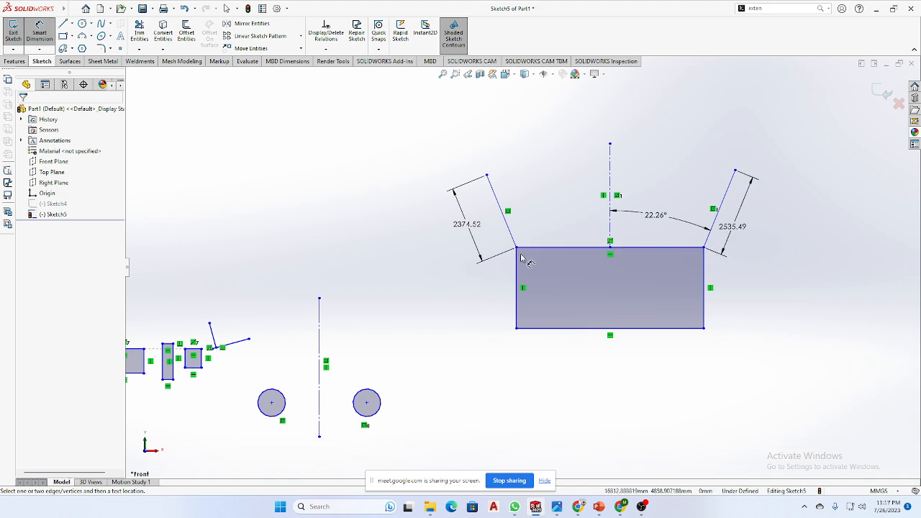
{"action": "key", "text": "Escape"}
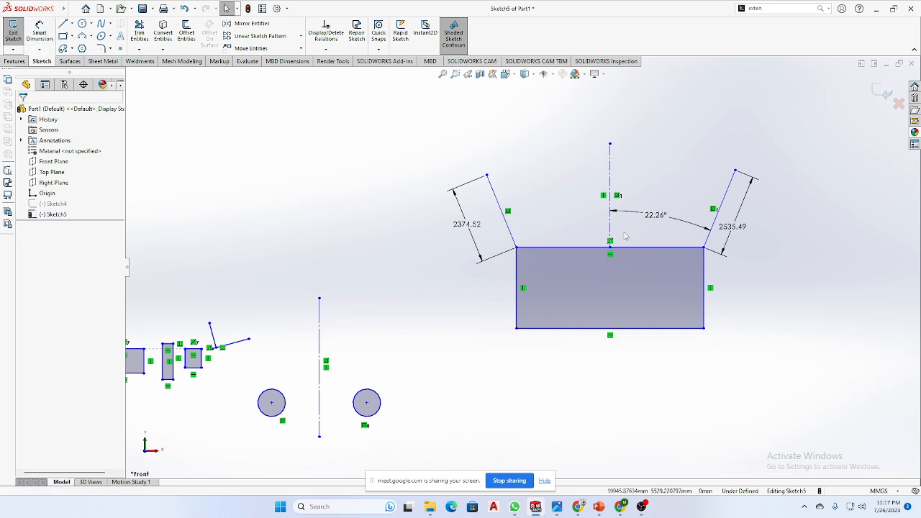
{"action": "key", "text": "ctrl+z"}
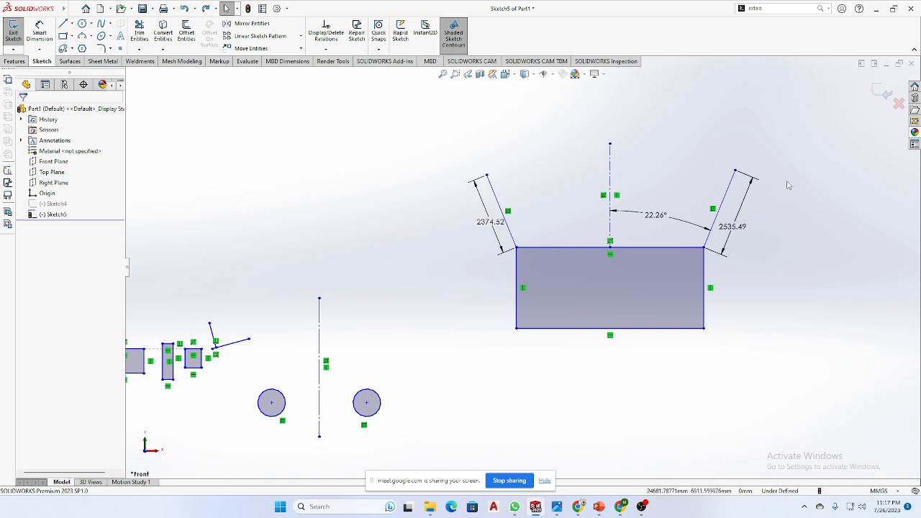
Clear the selection, switch to WhatsApp to review the handwritten list of sketch relations, and return to the SOLIDWORKS sketch
{"action": "mouse_move", "coordinate": [798, 149]}
{"action": "left_mouse_down"}
{"action": "mouse_move", "coordinate": [559, 233]}
{"action": "mouse_move", "coordinate": [392, 264]}
{"action": "left_mouse_up"}
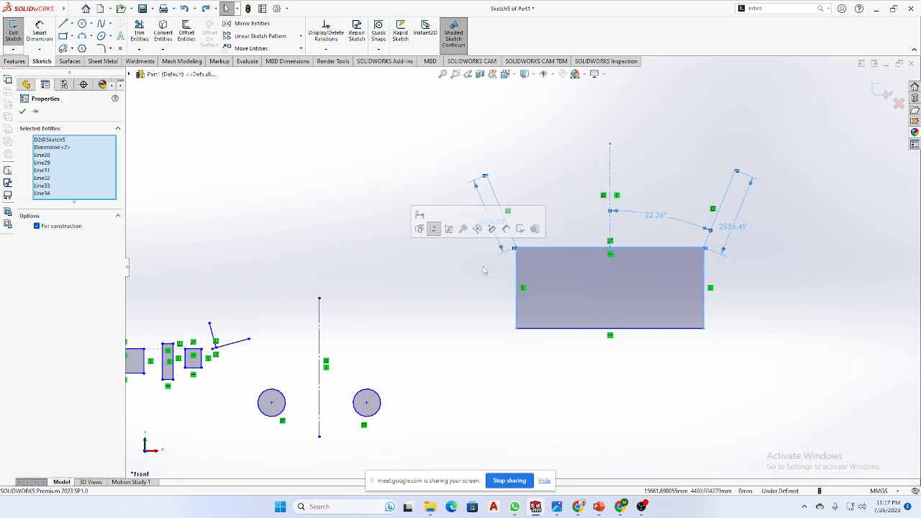
{"action": "left_click", "coordinate": [720, 390]}
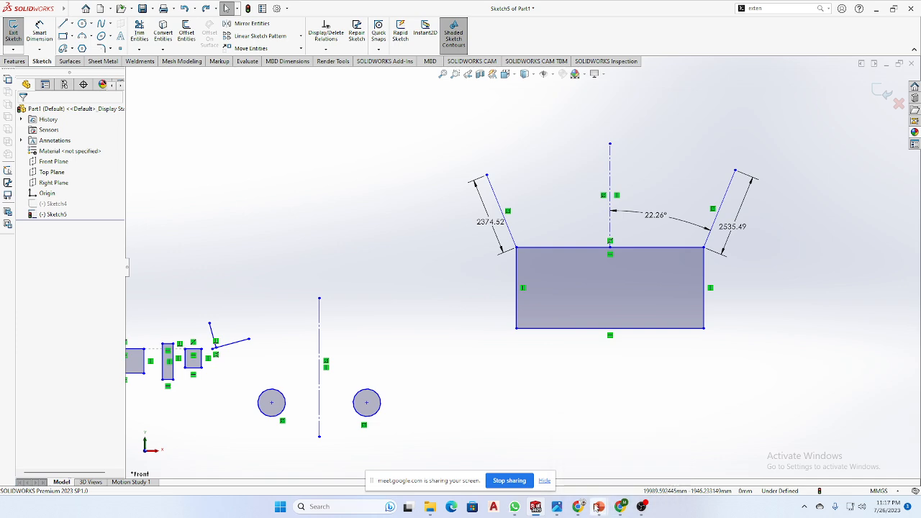
{"action": "mouse_move", "coordinate": [578, 507]}
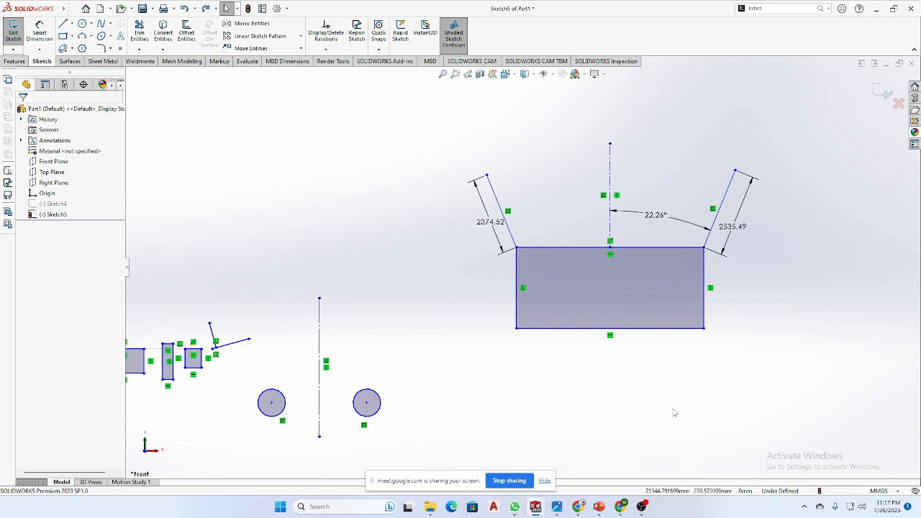
{"action": "left_click", "coordinate": [515, 507]}
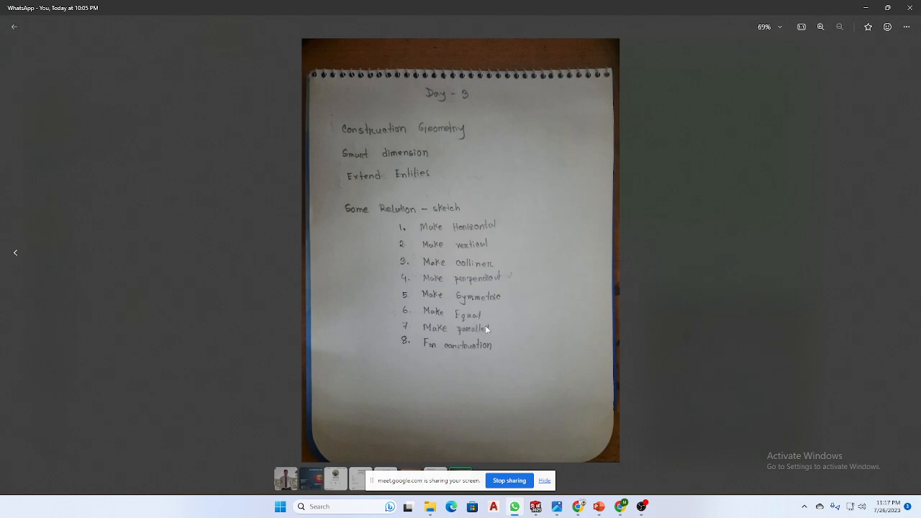
{"action": "left_click", "coordinate": [866, 8]}
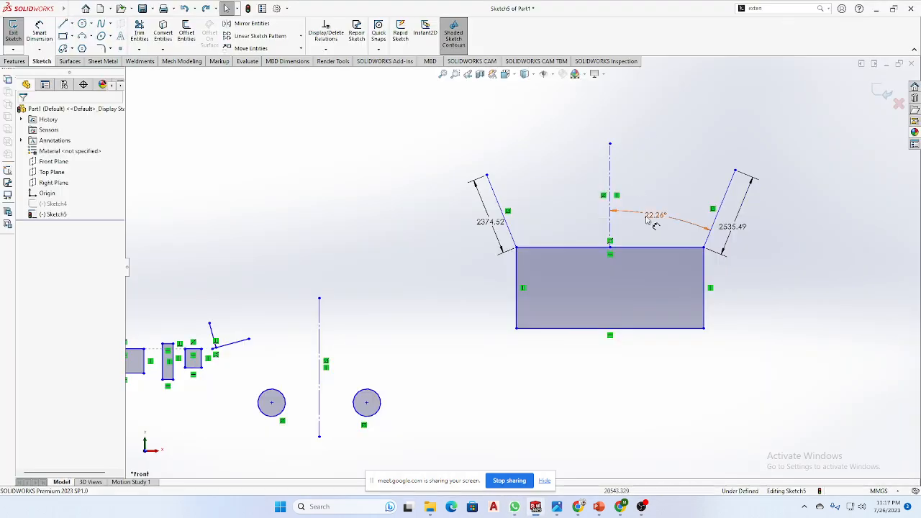
Draw three separate circles beyond the right slanted line, with radii of about 1289, 1631 and 1340 mm
{"action": "scroll", "coordinate": [719, 244], "scroll_direction": "down", "scroll_amount": 4}
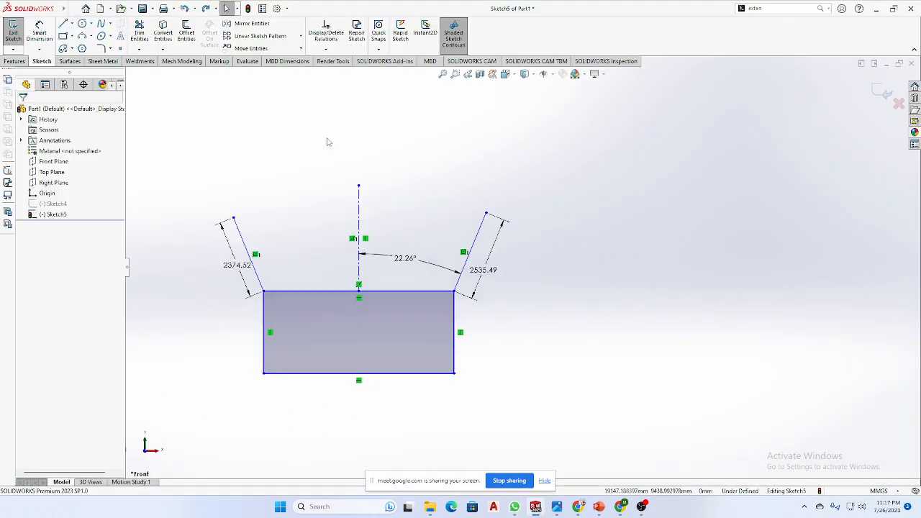
{"action": "left_click", "coordinate": [82, 24]}
{"action": "left_click", "coordinate": [553, 163]}
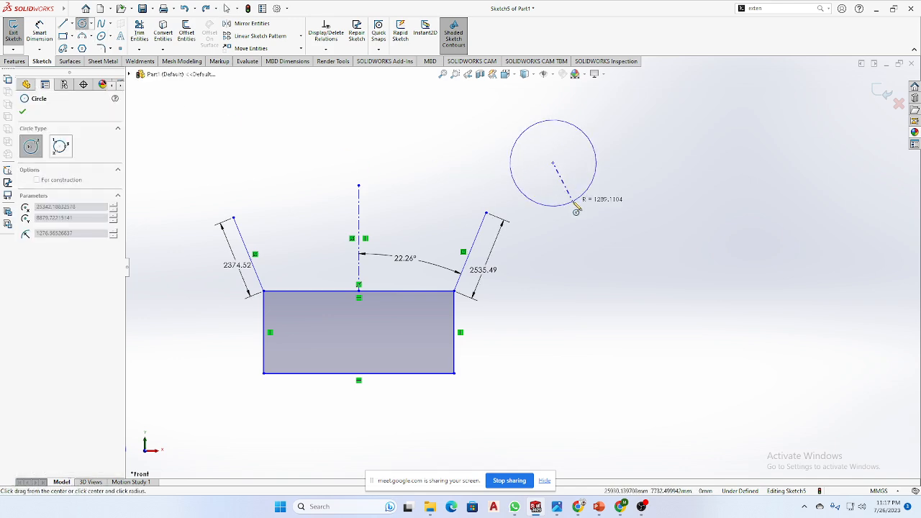
{"action": "left_click", "coordinate": [583, 194]}
{"action": "left_click", "coordinate": [681, 218]}
{"action": "left_click", "coordinate": [721, 179]}
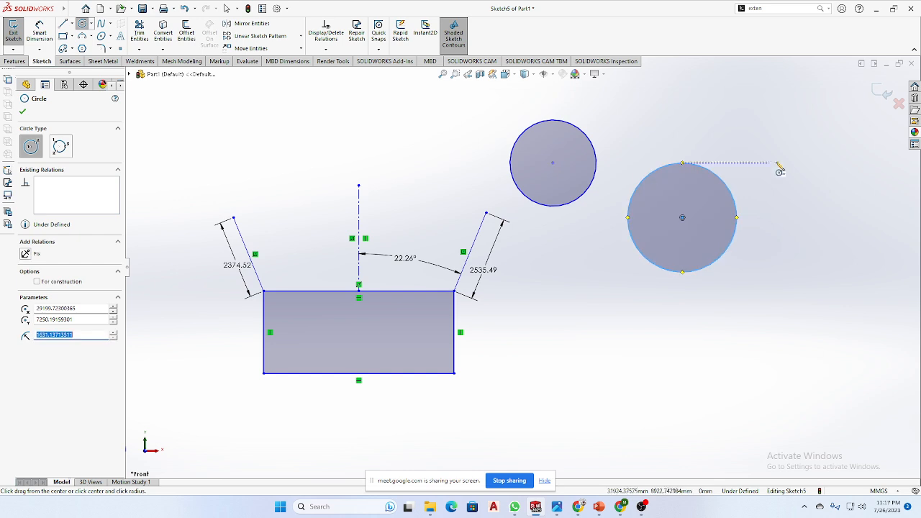
{"action": "left_click", "coordinate": [831, 143]}
{"action": "left_click", "coordinate": [843, 186]}
Draw three more circles in a row well below the first three, with radii of about 1788, 1627 and 2135 mm
{"action": "key", "text": "z"}
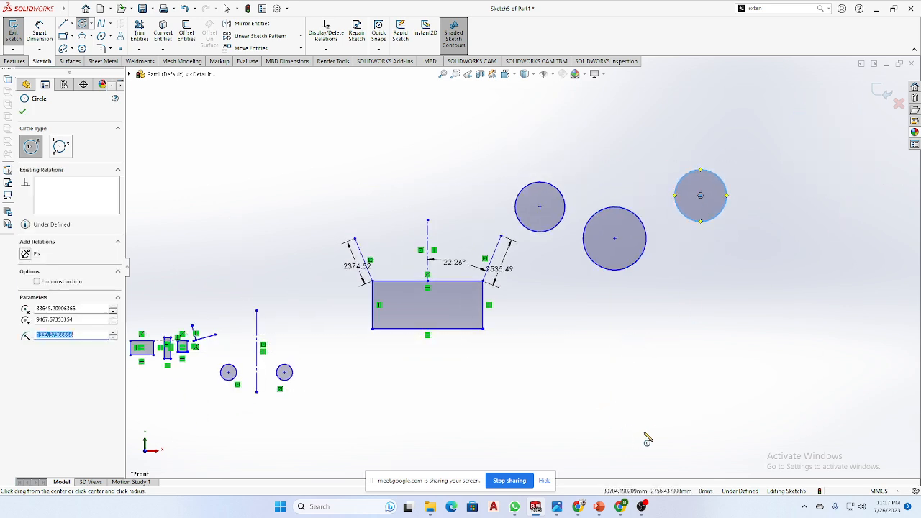
{"action": "key", "text": "z"}
{"action": "left_click", "coordinate": [598, 409]}
{"action": "left_click", "coordinate": [623, 400]}
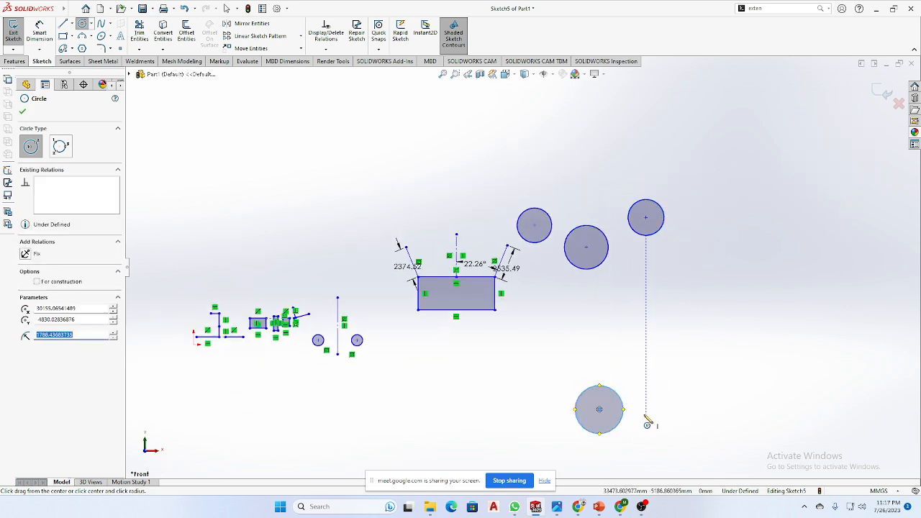
{"action": "left_click", "coordinate": [646, 413]}
{"action": "left_click", "coordinate": [661, 406]}
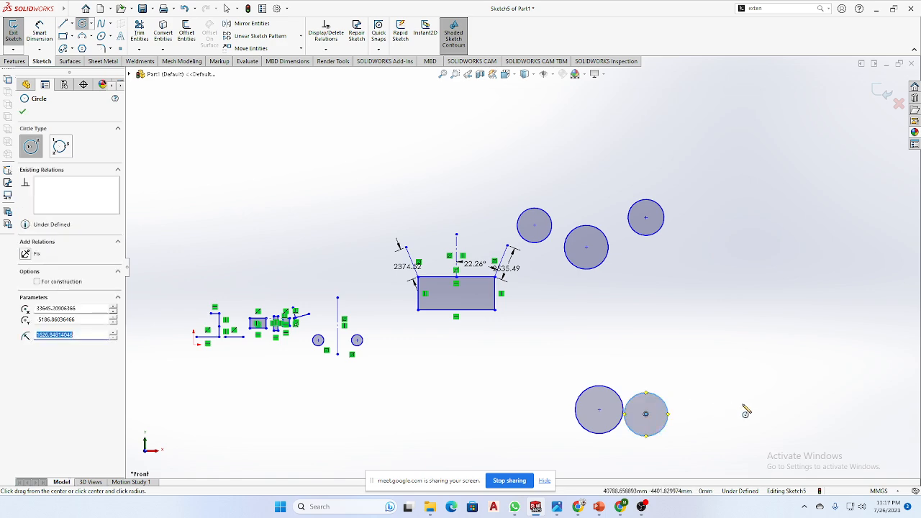
{"action": "left_click", "coordinate": [743, 413]}
{"action": "left_click", "coordinate": [766, 434]}
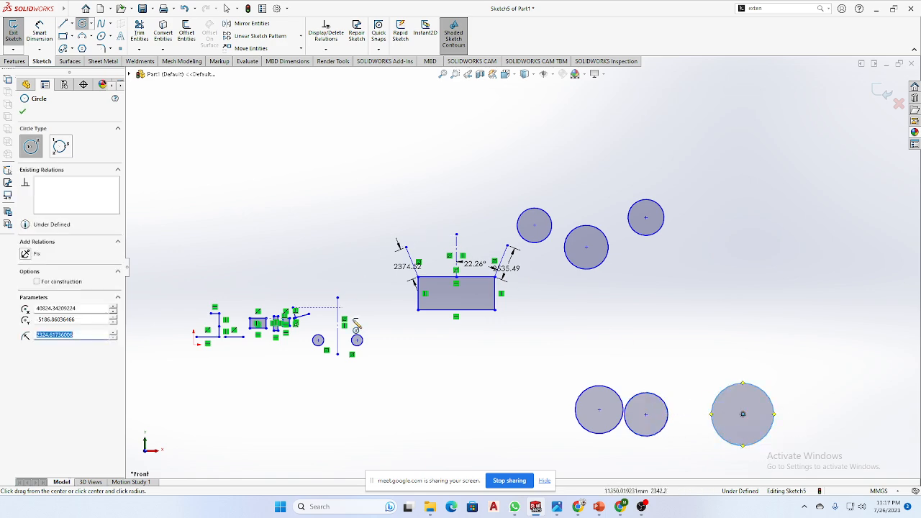
{"action": "right_click_drag", "start_coordinate": [339, 206], "coordinate": [374, 180]}
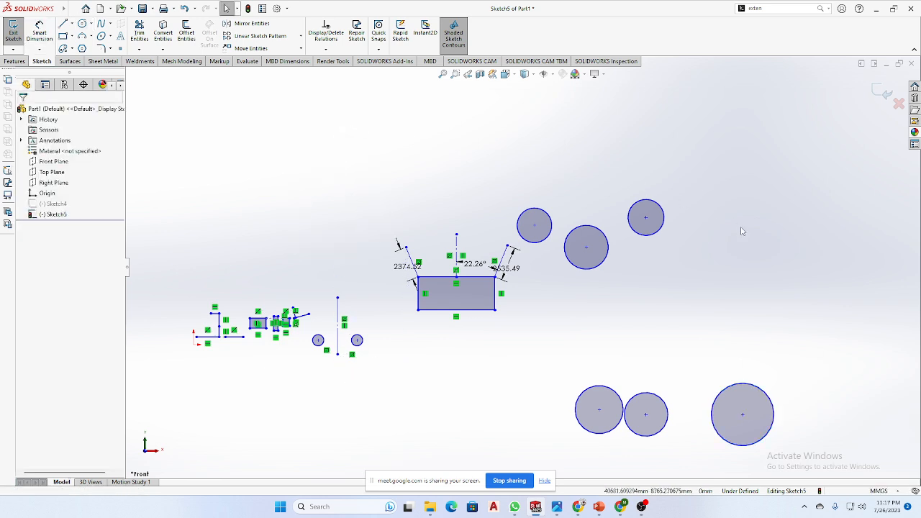
Apply an Equal relation to the three upper circles and move the middle one up above the other two
{"action": "left_click", "coordinate": [668, 231]}
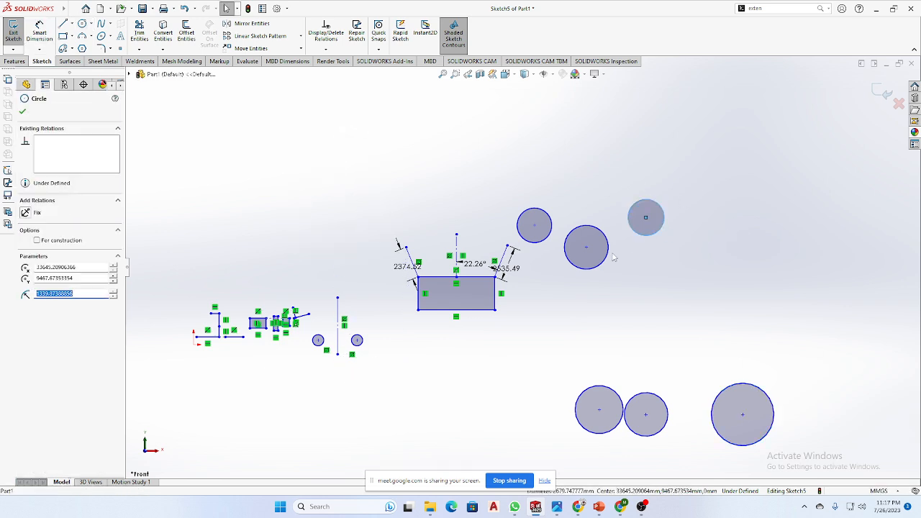
{"action": "left_click", "coordinate": [601, 259], "text": "ctrl"}
{"action": "left_click", "coordinate": [546, 235], "text": "ctrl"}
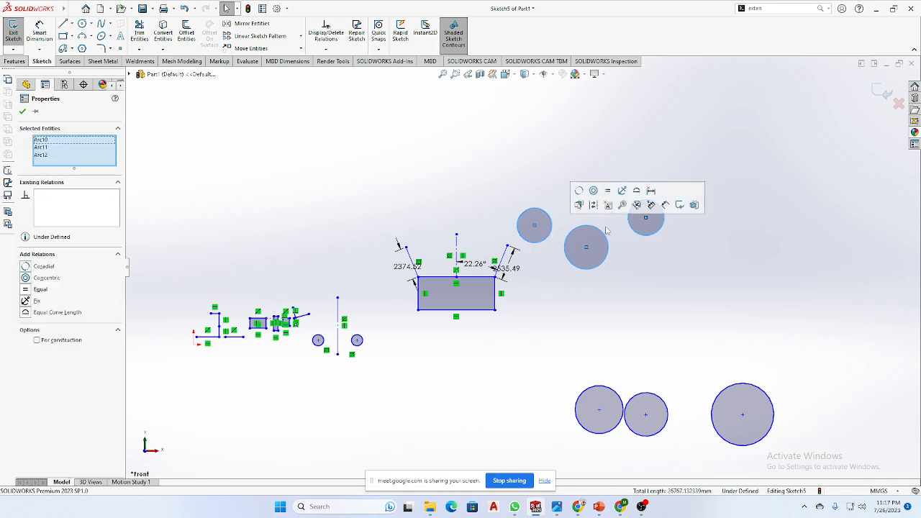
{"action": "left_click", "coordinate": [608, 192]}
{"action": "left_click", "coordinate": [661, 260]}
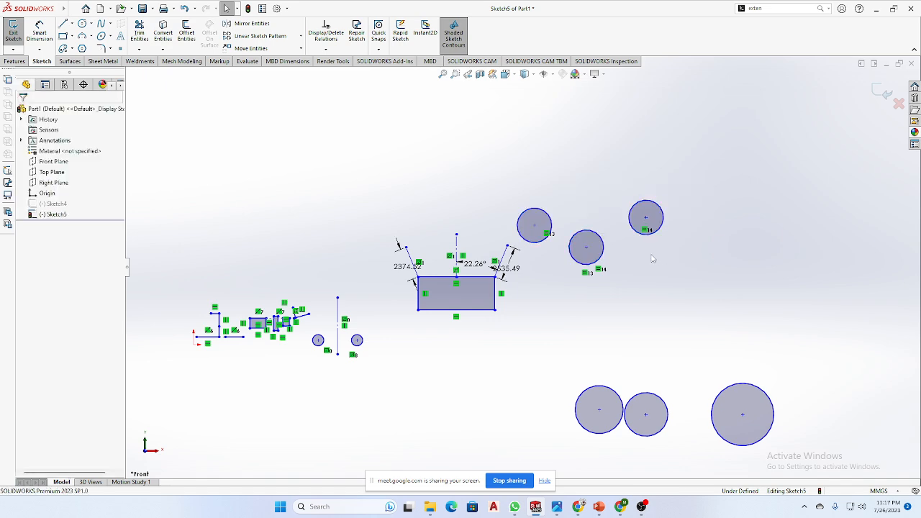
{"action": "left_click_drag", "start_coordinate": [585, 247], "coordinate": [592, 143]}
{"action": "left_click", "coordinate": [598, 282]}
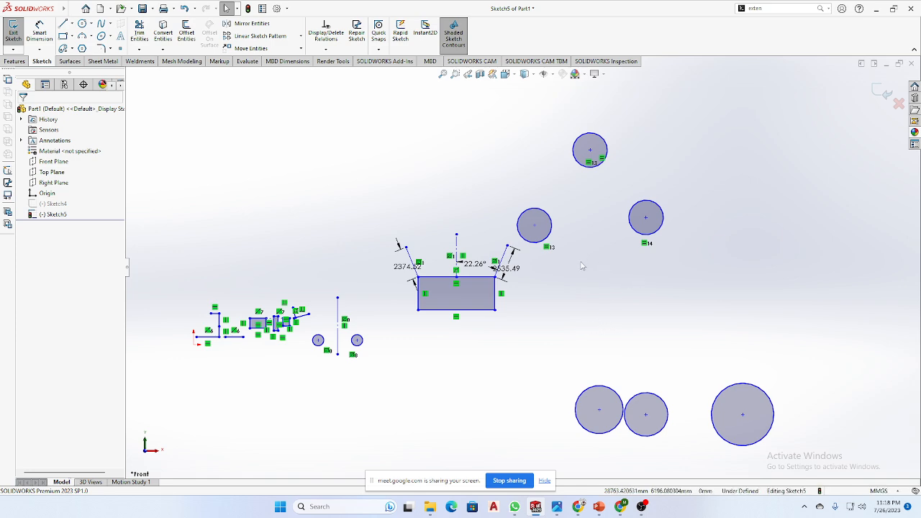
{"action": "left_click", "coordinate": [548, 219]}
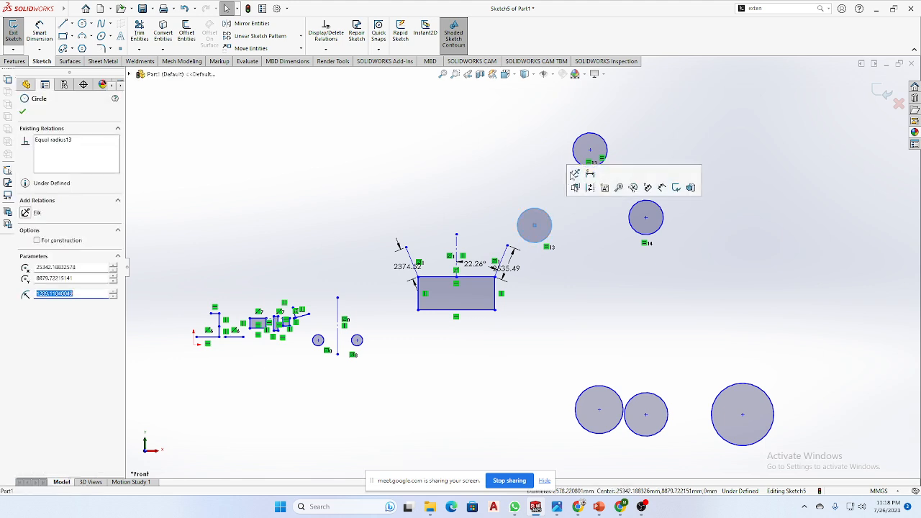
{"action": "left_click", "coordinate": [579, 159], "text": "ctrl"}
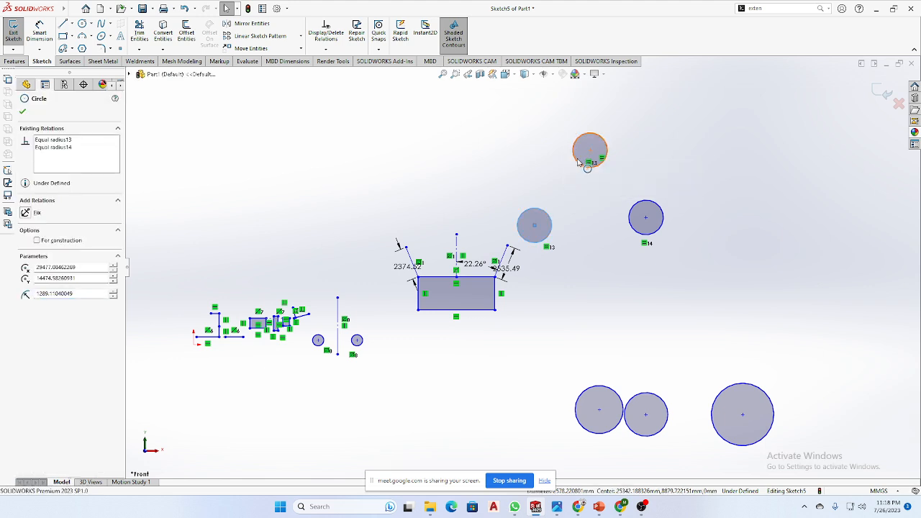
{"action": "left_click", "coordinate": [633, 211], "text": "ctrl"}
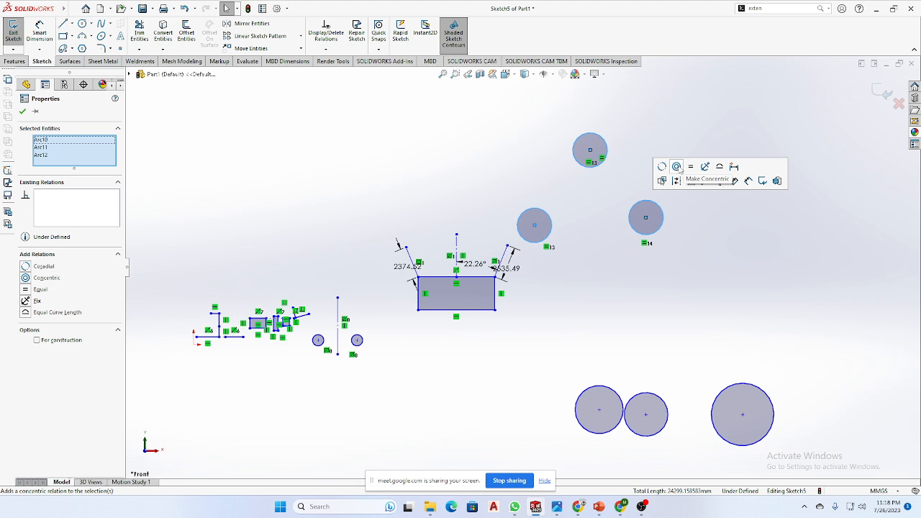
{"action": "left_click", "coordinate": [724, 240]}
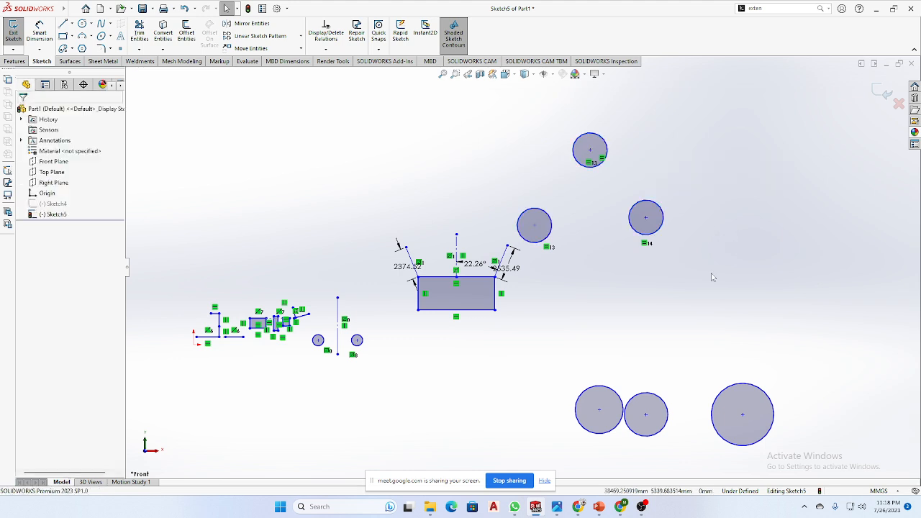
Apply a Concentric relation to the three lower circles and inspect their relation symbols
{"action": "scroll", "coordinate": [669, 433], "scroll_direction": "up", "scroll_amount": 3}
{"action": "scroll", "coordinate": [644, 345], "scroll_direction": "down", "scroll_amount": 3}
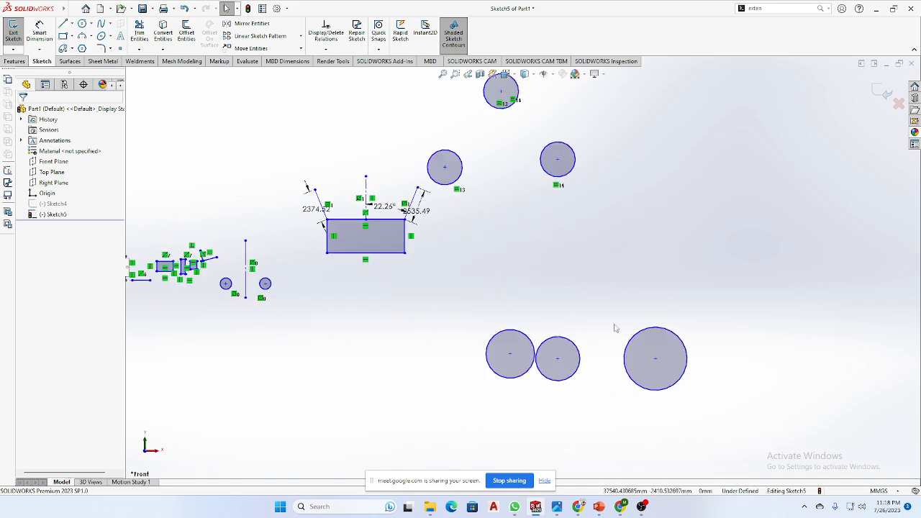
{"action": "scroll", "coordinate": [553, 410], "scroll_direction": "down", "scroll_amount": 2}
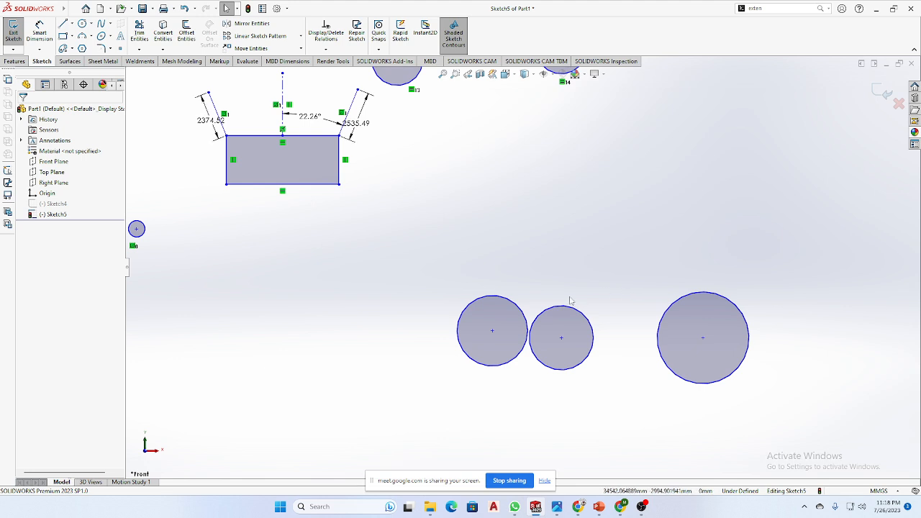
{"action": "left_click", "coordinate": [519, 311]}
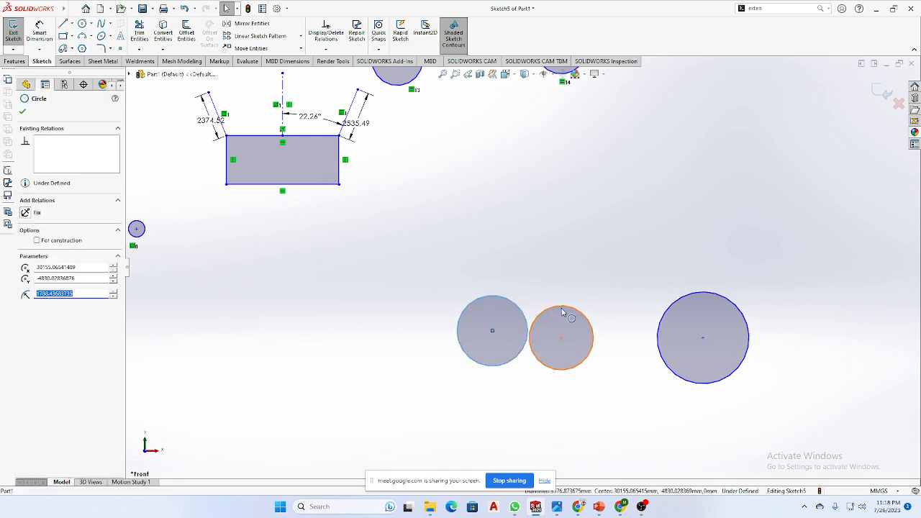
{"action": "left_click", "coordinate": [566, 308], "text": "ctrl"}
{"action": "left_click", "coordinate": [688, 304], "text": "ctrl"}
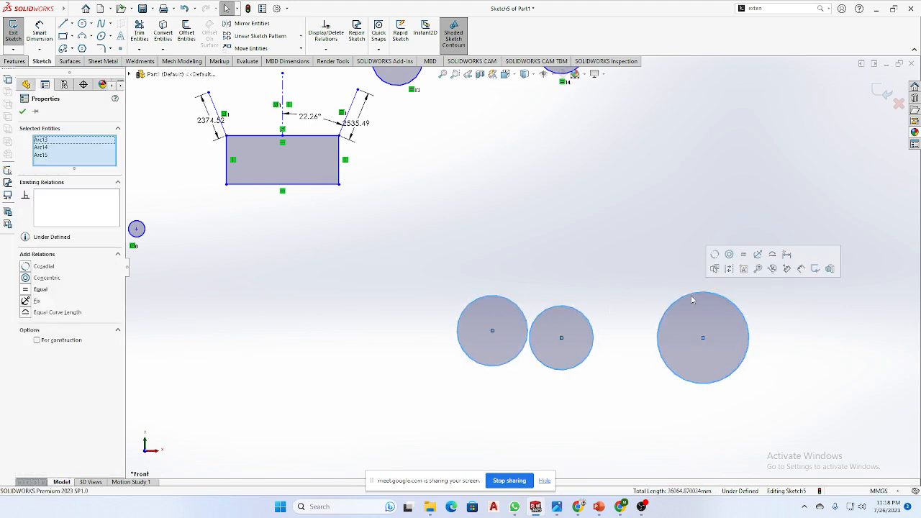
{"action": "left_click", "coordinate": [729, 254]}
{"action": "scroll", "coordinate": [603, 328], "scroll_direction": "down", "scroll_amount": 3}
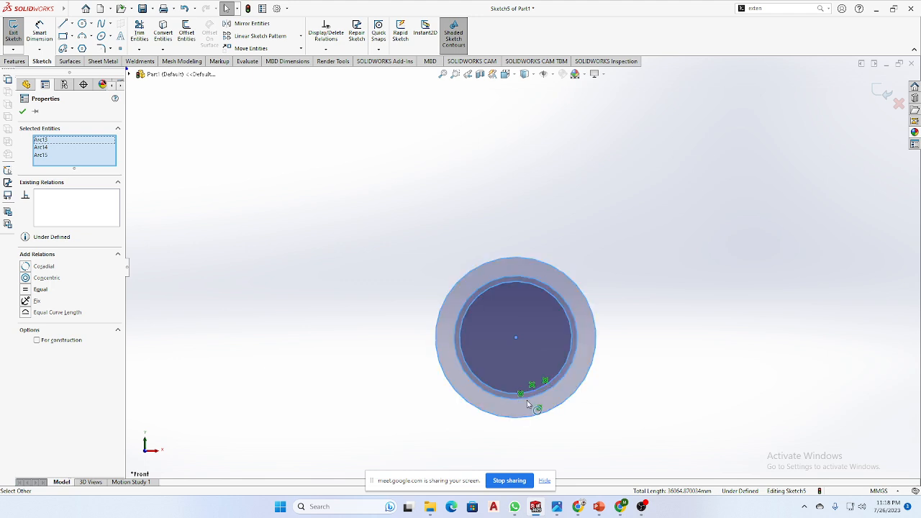
{"action": "scroll", "coordinate": [539, 388], "scroll_direction": "down", "scroll_amount": 3}
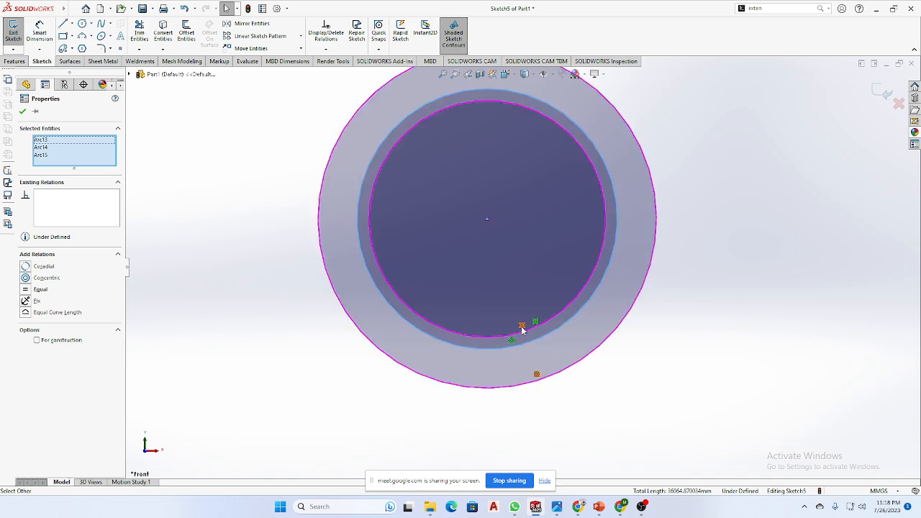
{"action": "scroll", "coordinate": [539, 325], "scroll_direction": "up", "scroll_amount": 2}
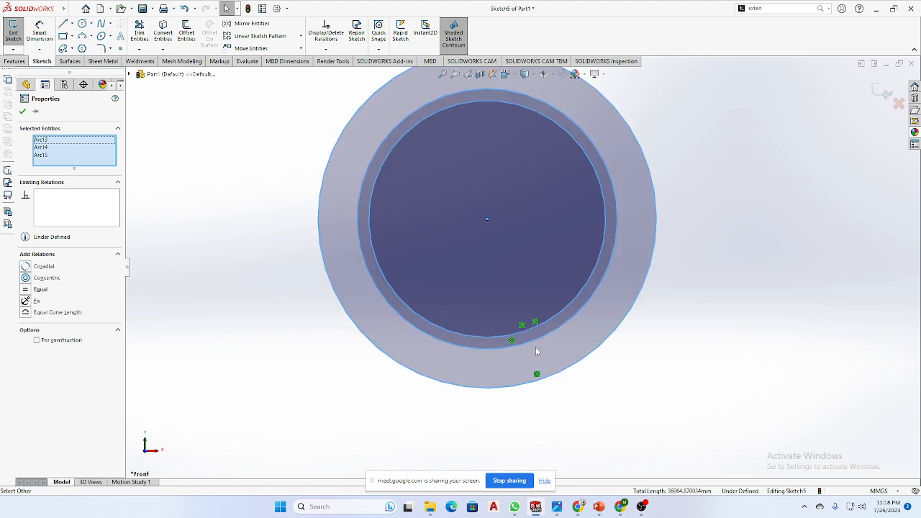
Check the handwritten relation list in WhatsApp again and return to the concentric circles in SOLIDWORKS
{"action": "left_click", "coordinate": [514, 506]}
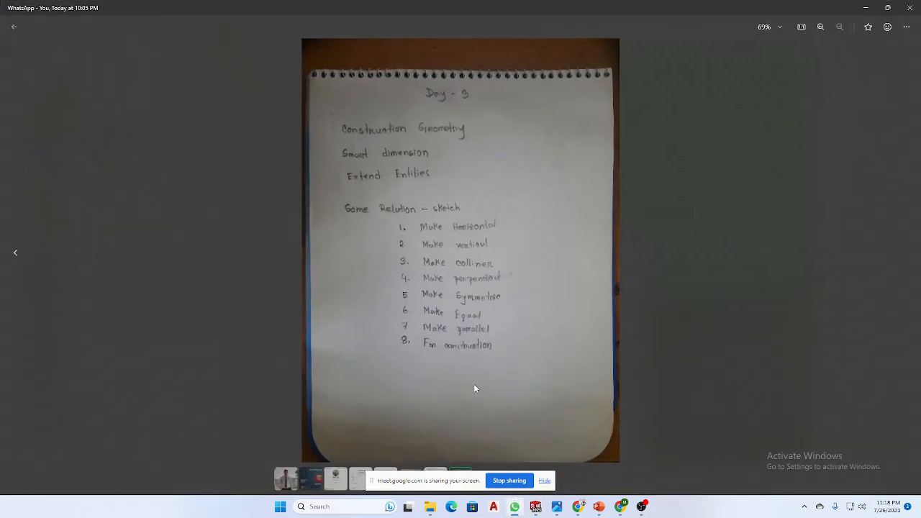
{"action": "left_click", "coordinate": [513, 506]}
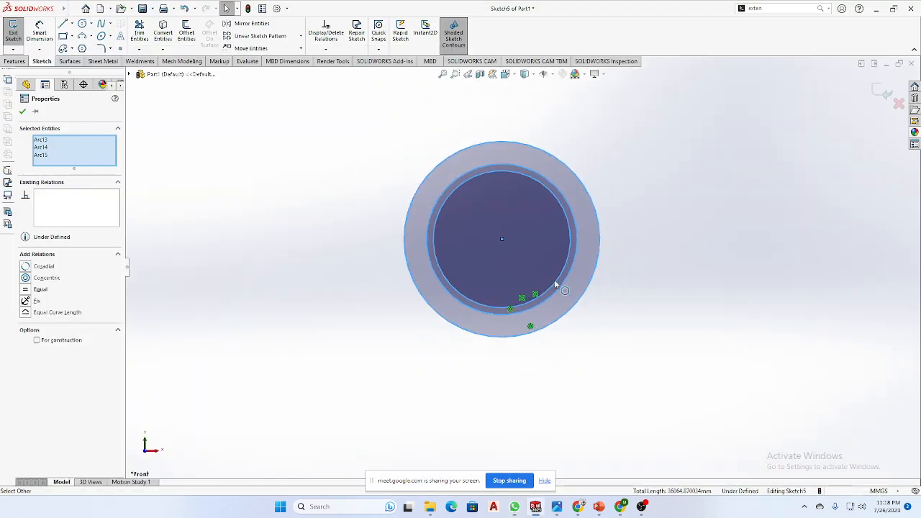
Undo the Concentric relation on the three lower circles and apply an Equal relation to them
{"action": "key", "text": "ctrl+z"}
{"action": "key", "text": "z"}
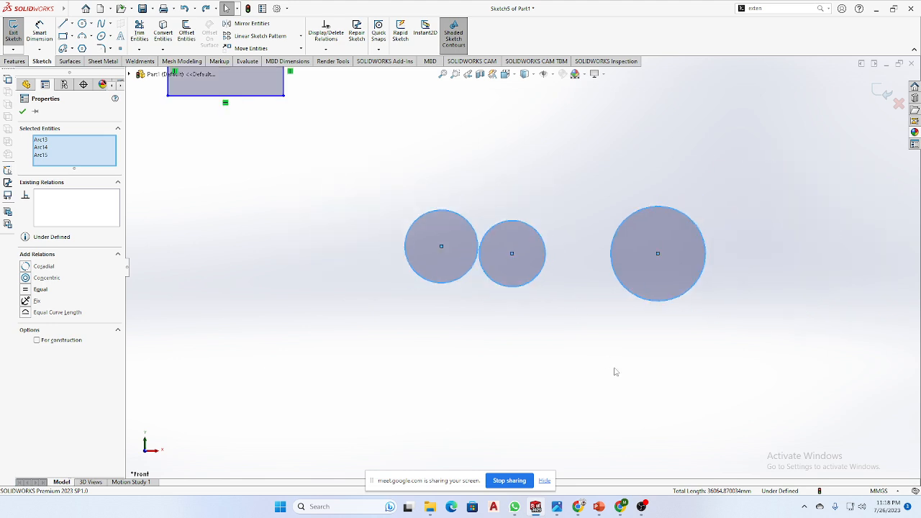
{"action": "left_click", "coordinate": [613, 370]}
{"action": "left_click", "coordinate": [614, 267]}
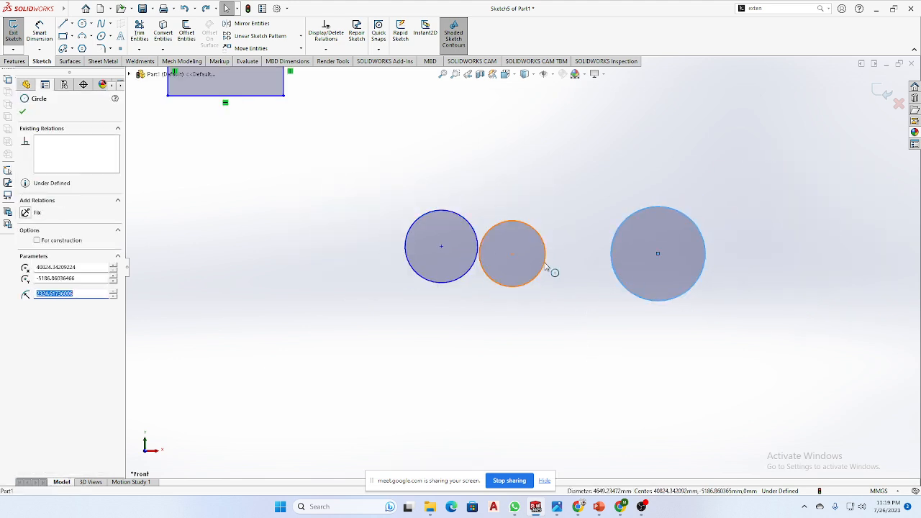
{"action": "left_click", "coordinate": [504, 261], "text": "ctrl"}
{"action": "left_click", "coordinate": [473, 269], "text": "ctrl"}
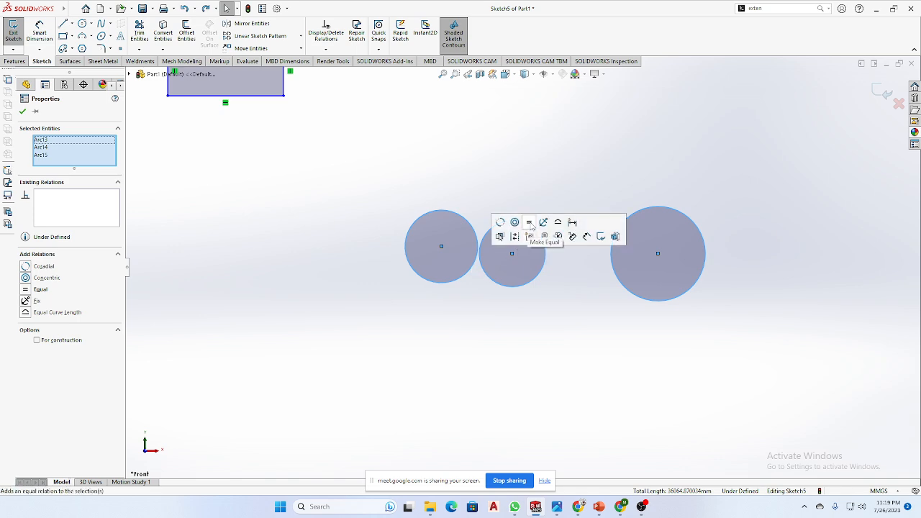
{"action": "left_click", "coordinate": [530, 224]}
{"action": "scroll", "coordinate": [518, 265], "scroll_direction": "up", "scroll_amount": 2}
{"action": "left_click", "coordinate": [561, 318]}
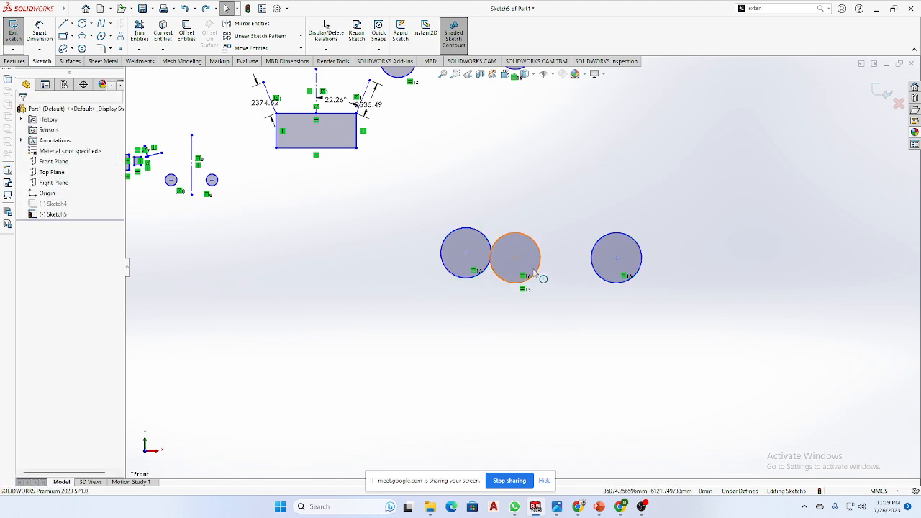
Separate the three equal lower circles by shifting the middle one rightward and placing the left one directly above it
{"action": "left_click_drag", "start_coordinate": [514, 259], "coordinate": [532, 257]}
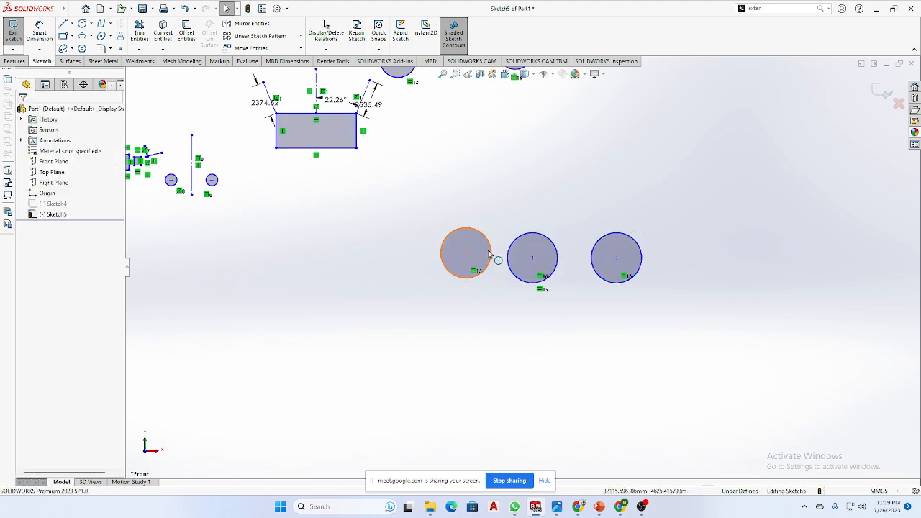
{"action": "left_click_drag", "start_coordinate": [466, 256], "coordinate": [532, 190]}
{"action": "left_click", "coordinate": [462, 279]}
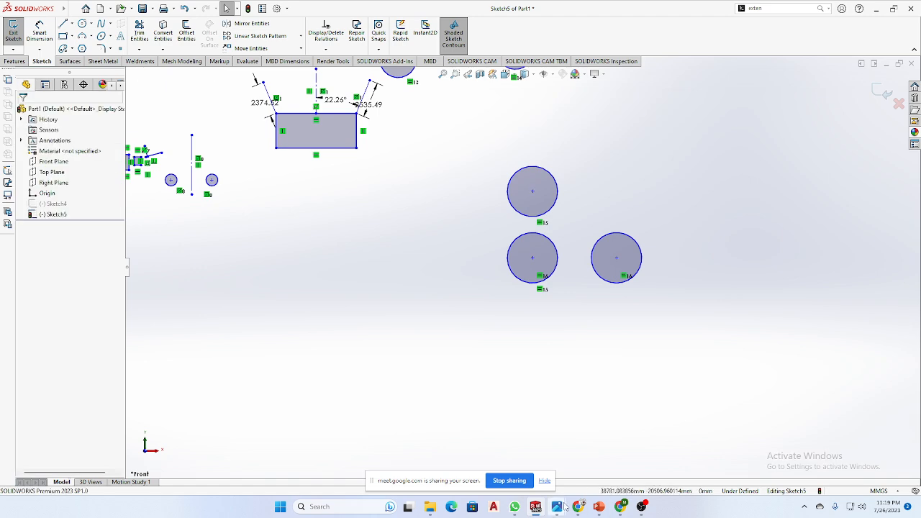
Check the handwritten list in WhatsApp for the next relation and return to the SOLIDWORKS sketch
{"action": "left_click", "coordinate": [517, 508]}
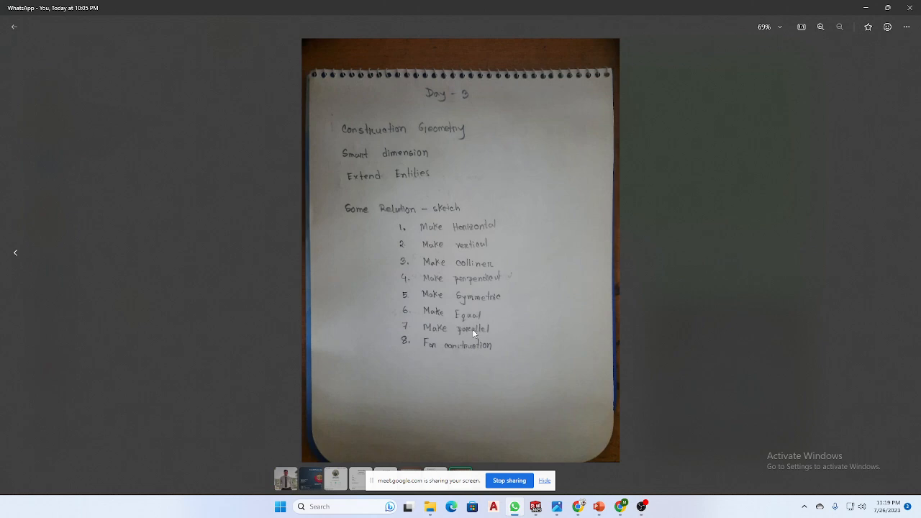
{"action": "left_click", "coordinate": [866, 7]}
{"action": "scroll", "coordinate": [683, 224], "scroll_direction": "up", "scroll_amount": 3}
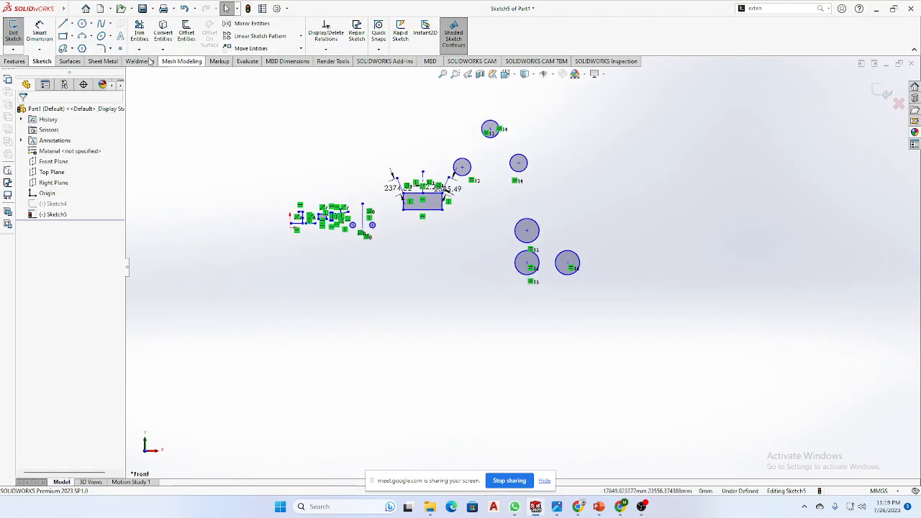
Draw a horizontal line about 19040 mm long to the right of the equal circles
{"action": "left_click", "coordinate": [63, 25]}
{"action": "left_click", "coordinate": [63, 25]}
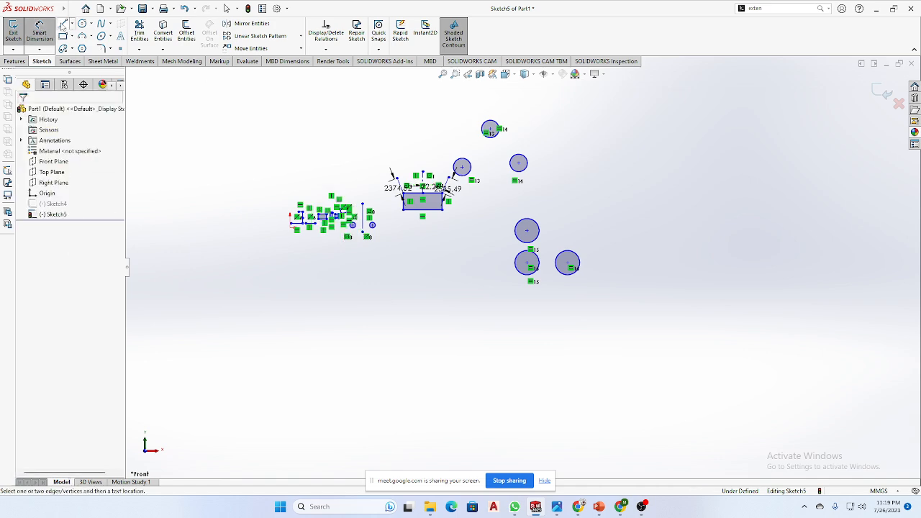
{"action": "left_click", "coordinate": [64, 24]}
{"action": "left_click", "coordinate": [600, 213]}
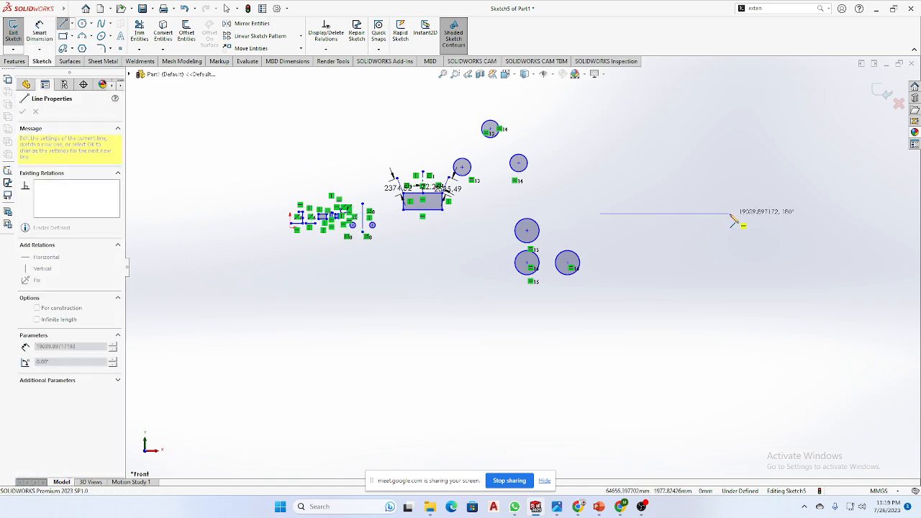
{"action": "left_click", "coordinate": [729, 214]}
{"action": "right_click", "coordinate": [738, 178]}
{"action": "left_click", "coordinate": [760, 185]}
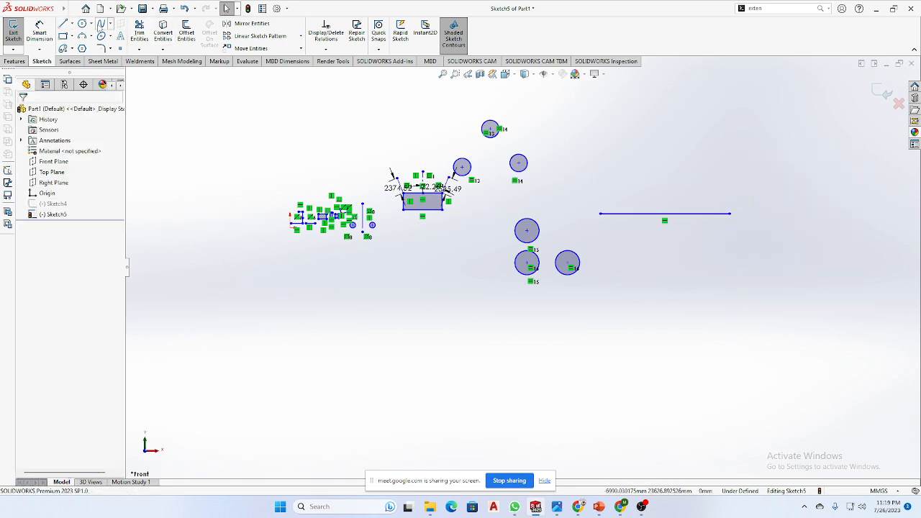
Draw a second line beneath the new horizontal line, sloping down to the right at about 21.4°
{"action": "left_click", "coordinate": [64, 25]}
{"action": "left_click", "coordinate": [629, 240]}
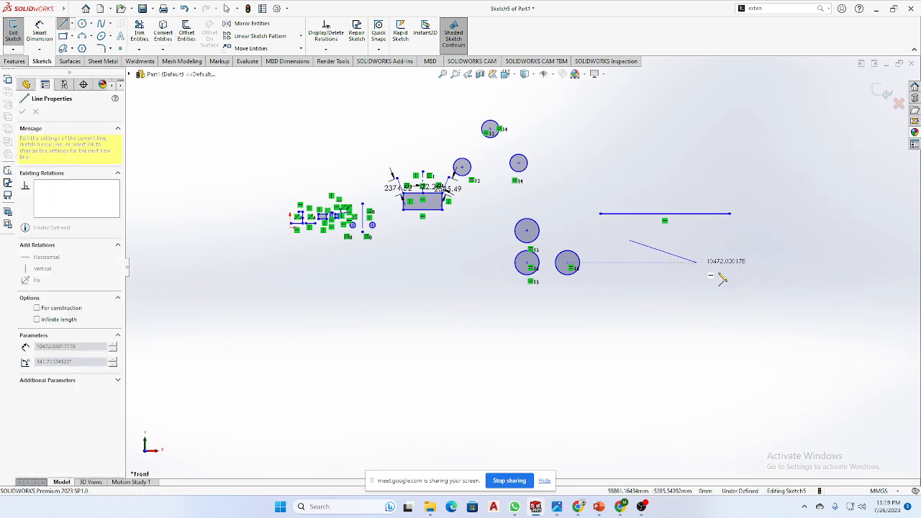
{"action": "left_click", "coordinate": [782, 299]}
{"action": "right_click", "coordinate": [806, 268]}
{"action": "left_click", "coordinate": [823, 271]}
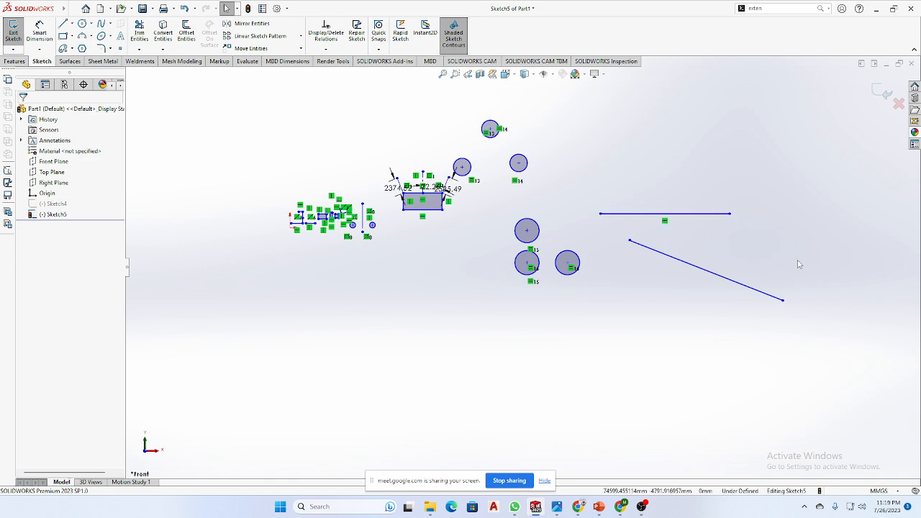
Apply a Parallel relation between the horizontal line and the sloping line to the right of the circles
{"action": "left_click", "coordinate": [709, 214]}
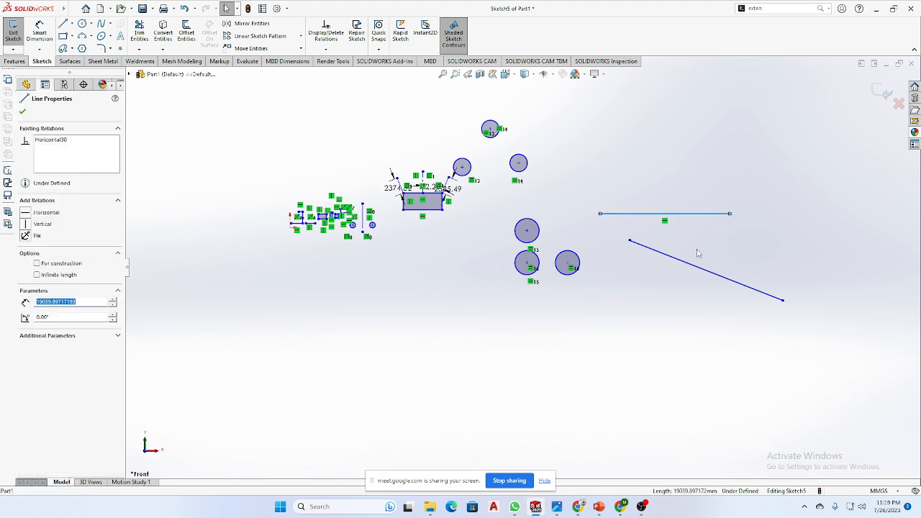
{"action": "left_click", "coordinate": [695, 269], "text": "ctrl"}
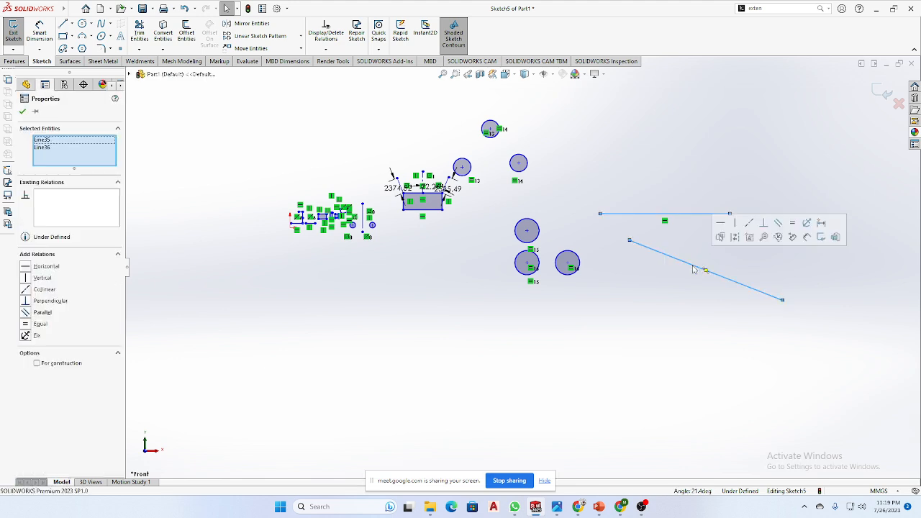
{"action": "left_click", "coordinate": [780, 229]}
{"action": "left_click", "coordinate": [655, 225]}
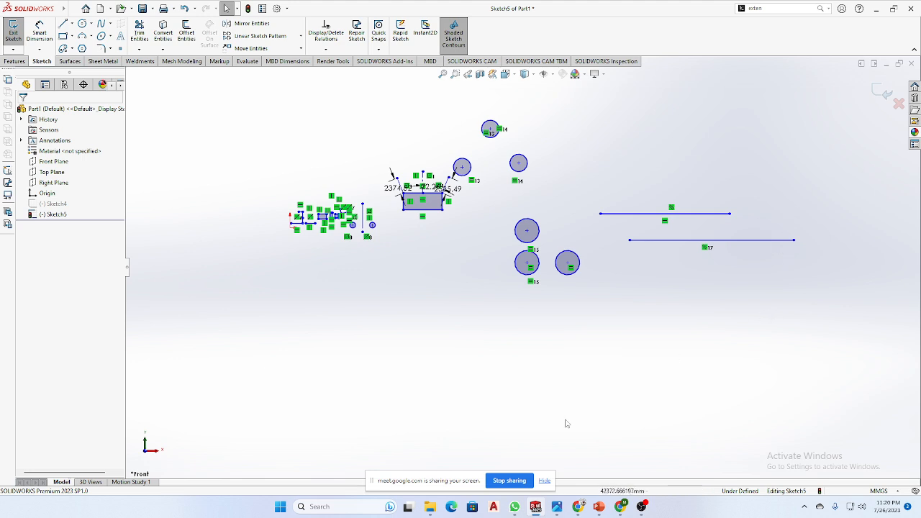
Check the relation list in WhatsApp, then return to SOLIDWORKS and draw a horizontal line well below and left of the existing geometry
{"action": "left_click", "coordinate": [557, 506]}
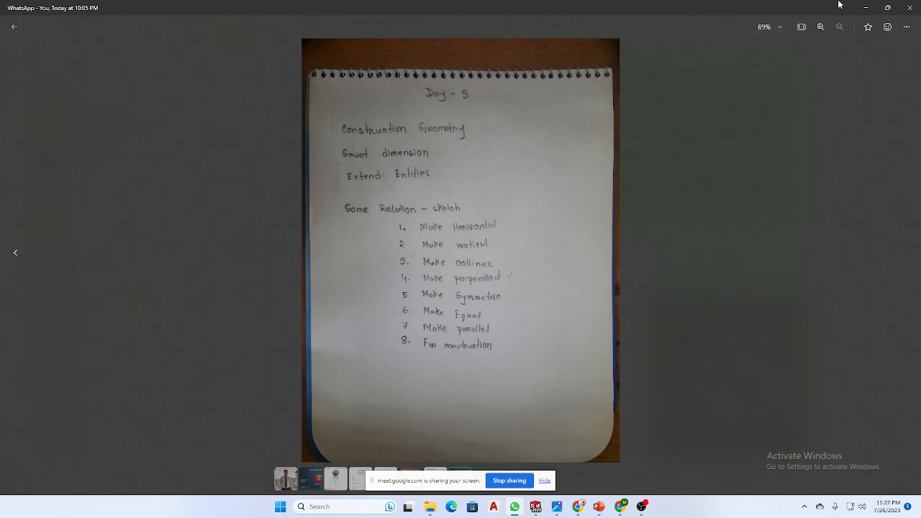
{"action": "left_click", "coordinate": [866, 7]}
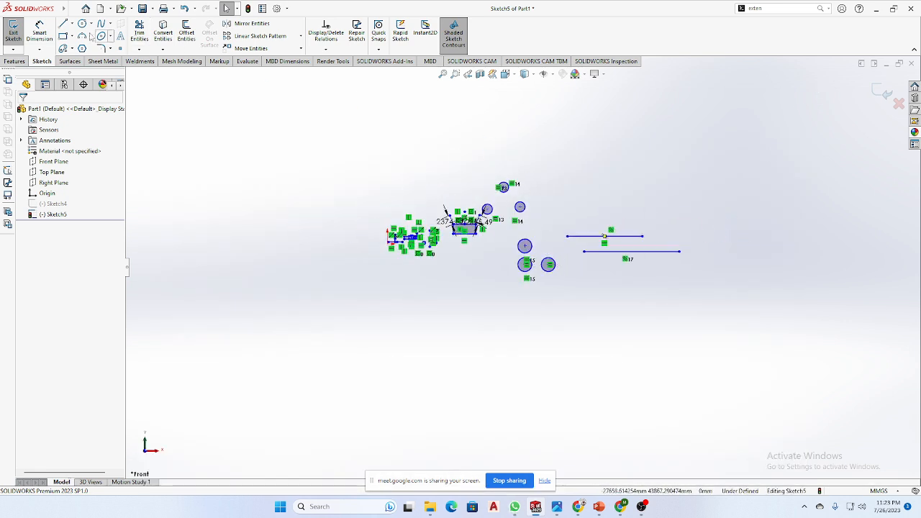
{"action": "left_click", "coordinate": [64, 24]}
{"action": "left_click", "coordinate": [225, 376]}
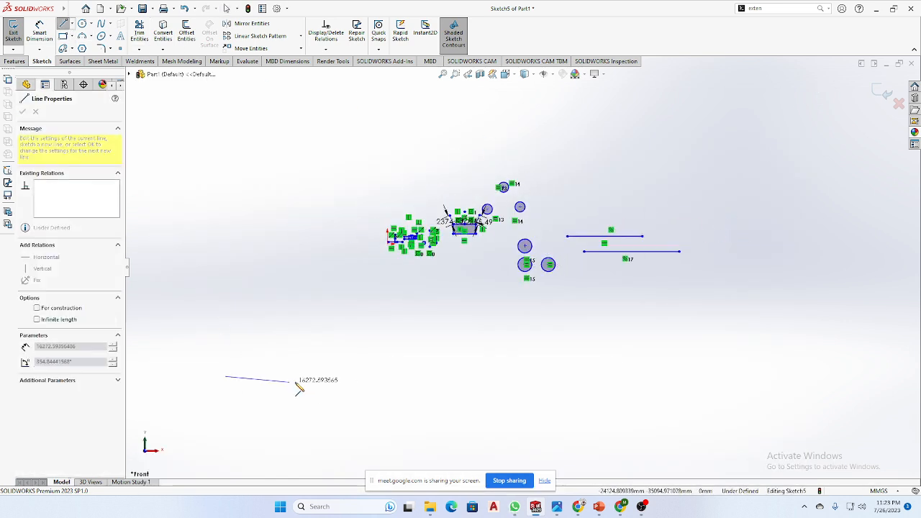
{"action": "right_click", "coordinate": [373, 376]}
{"action": "left_click", "coordinate": [401, 372]}
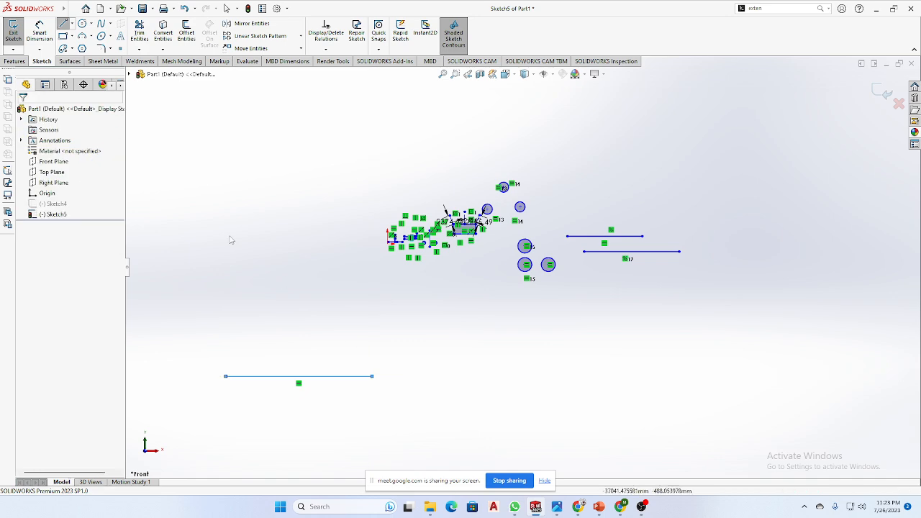
Draw a line just above the lower-left horizontal line, rising to the right at about 15°
{"action": "left_click", "coordinate": [63, 24]}
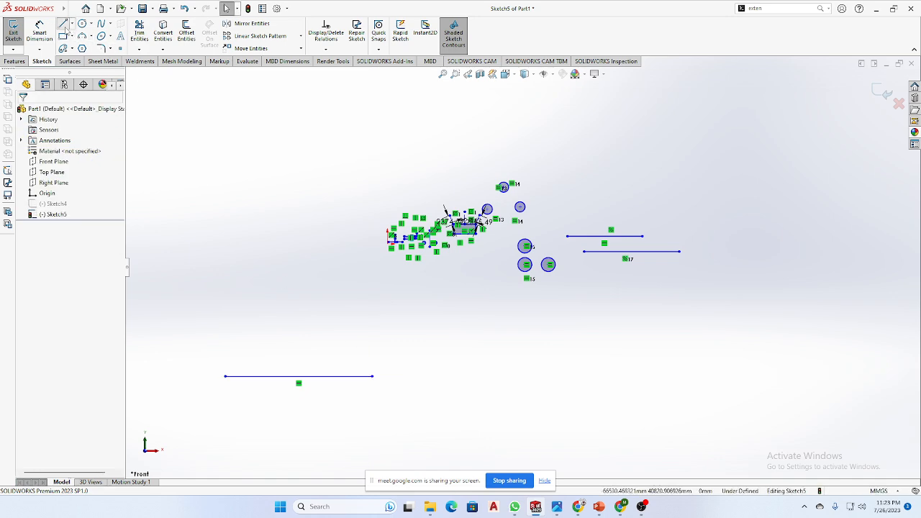
{"action": "left_click", "coordinate": [226, 360]}
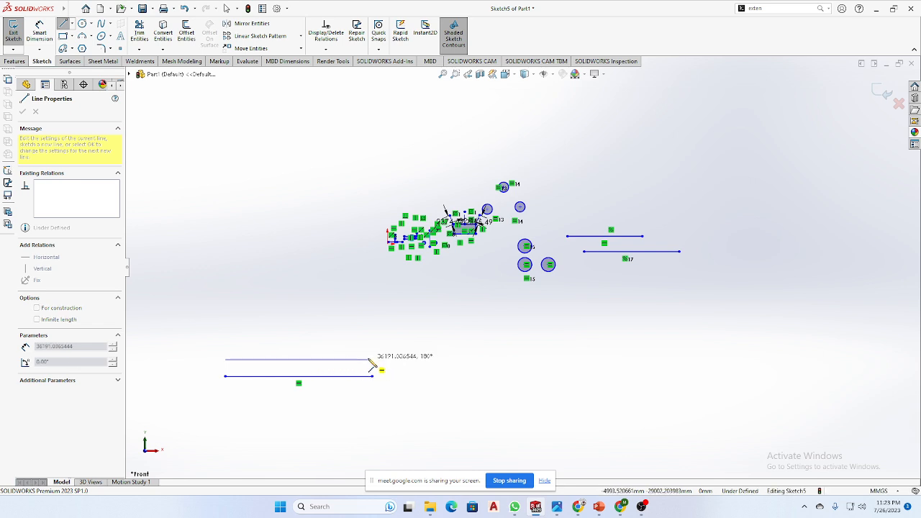
{"action": "left_click", "coordinate": [395, 315]}
{"action": "right_click", "coordinate": [396, 317]}
{"action": "left_click", "coordinate": [438, 326]}
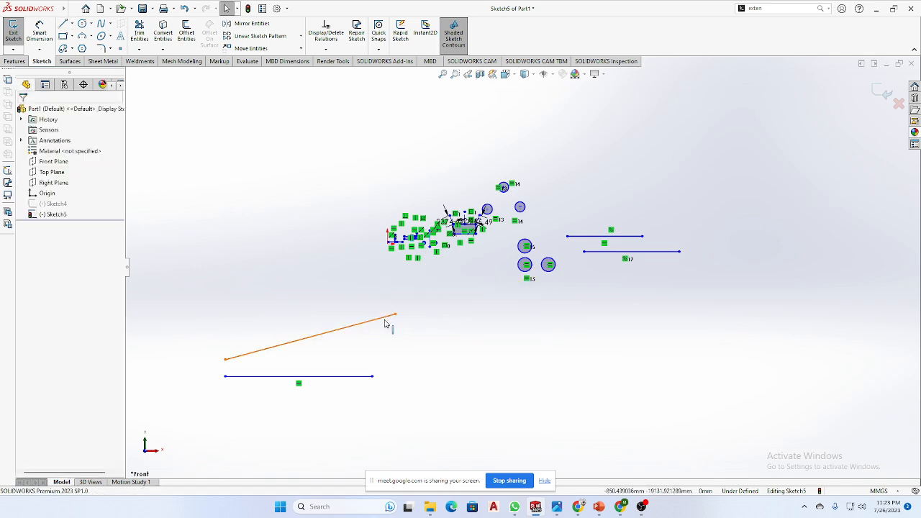
Make the rising line parallel to the horizontal line beneath it at the sketch's lower left
{"action": "left_click", "coordinate": [390, 320]}
{"action": "left_click", "coordinate": [348, 380], "text": "ctrl"}
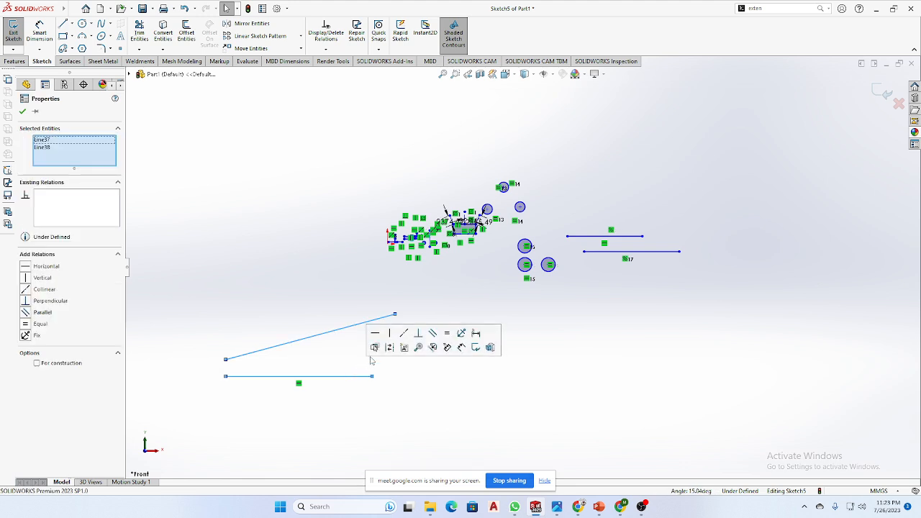
{"action": "left_click", "coordinate": [432, 334]}
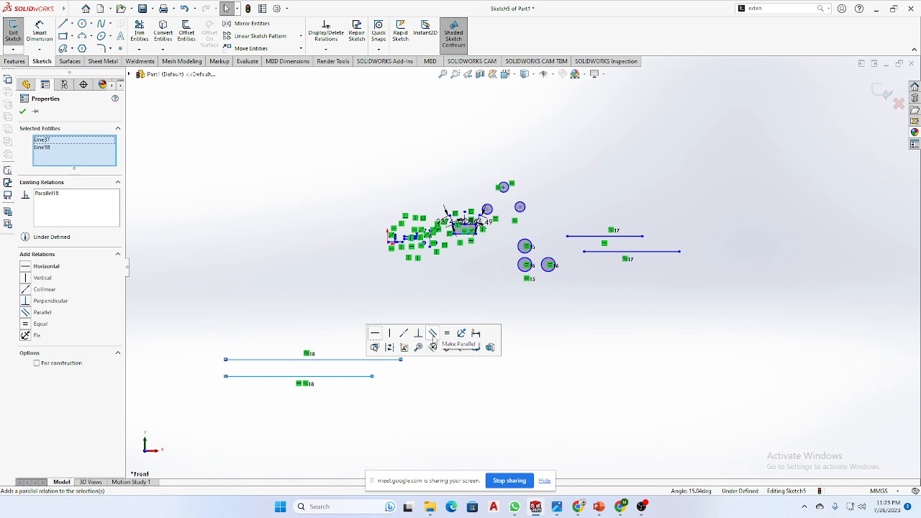
{"action": "left_click", "coordinate": [718, 412]}
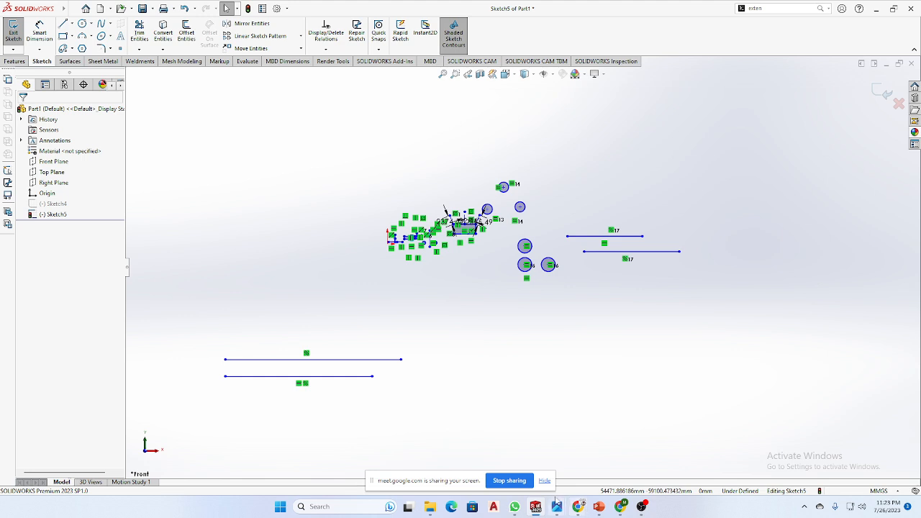
Review the handwritten relation list in WhatsApp, close its image and switch to the Google Meet call
{"action": "left_click", "coordinate": [523, 508]}
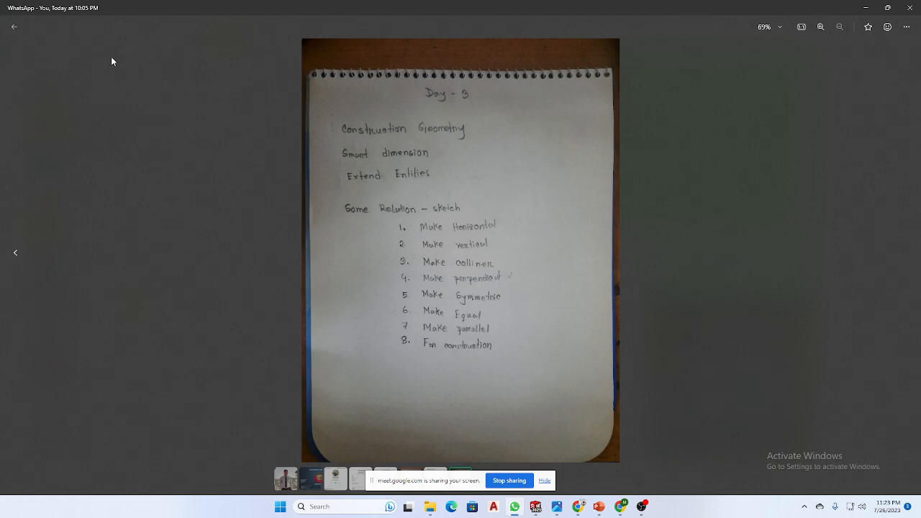
{"action": "left_click", "coordinate": [13, 27]}
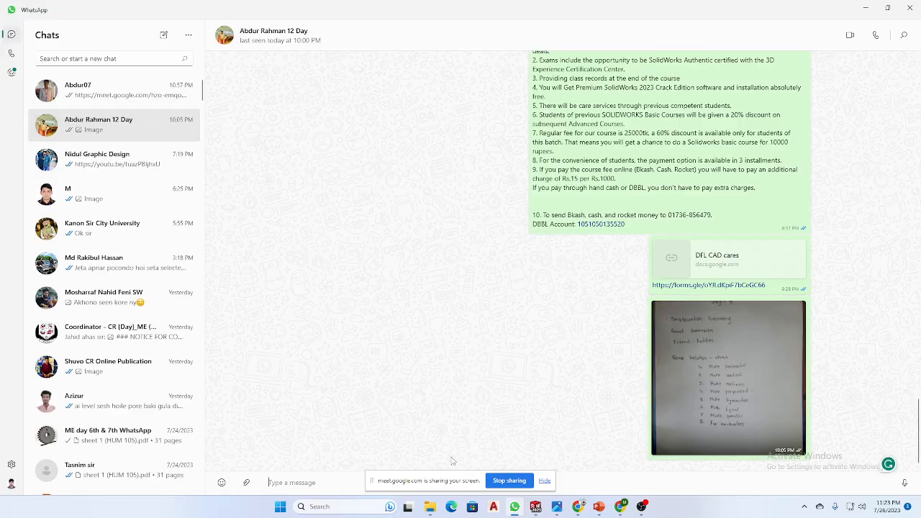
{"action": "mouse_move", "coordinate": [578, 507]}
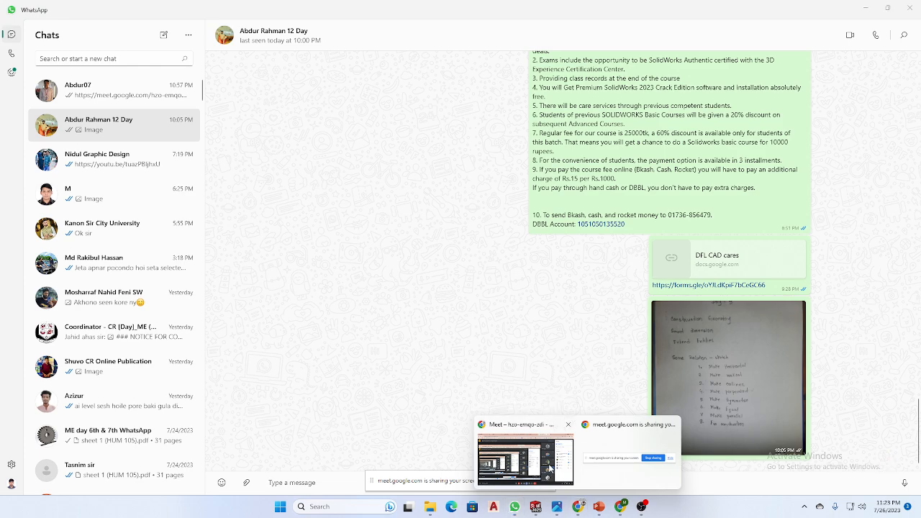
{"action": "left_click", "coordinate": [550, 469]}
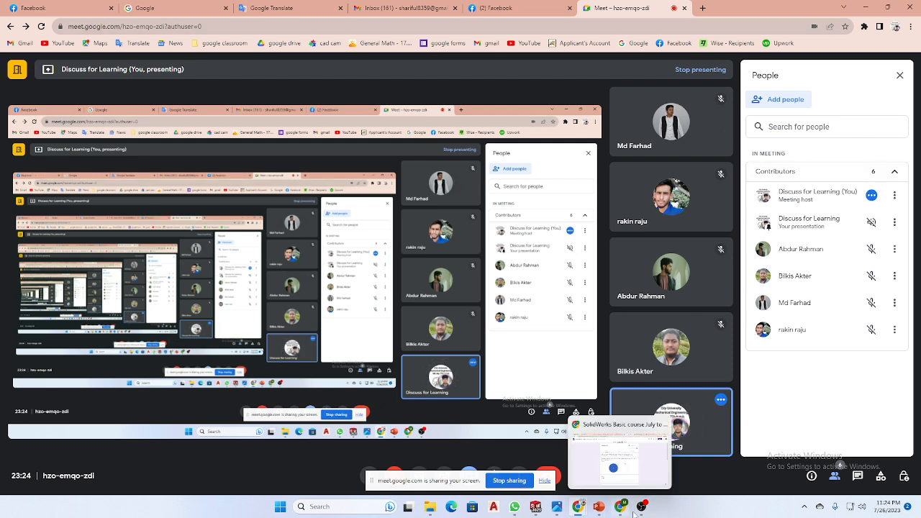
{"action": "left_click", "coordinate": [620, 453]}
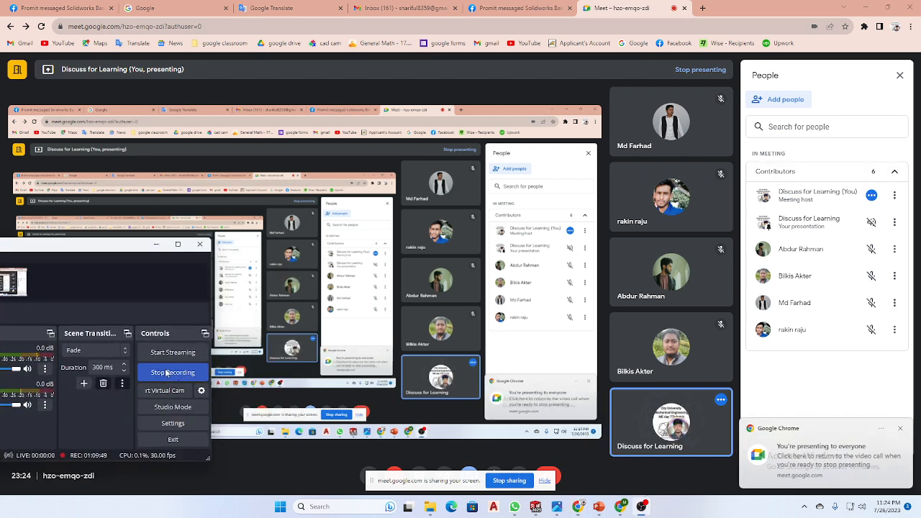